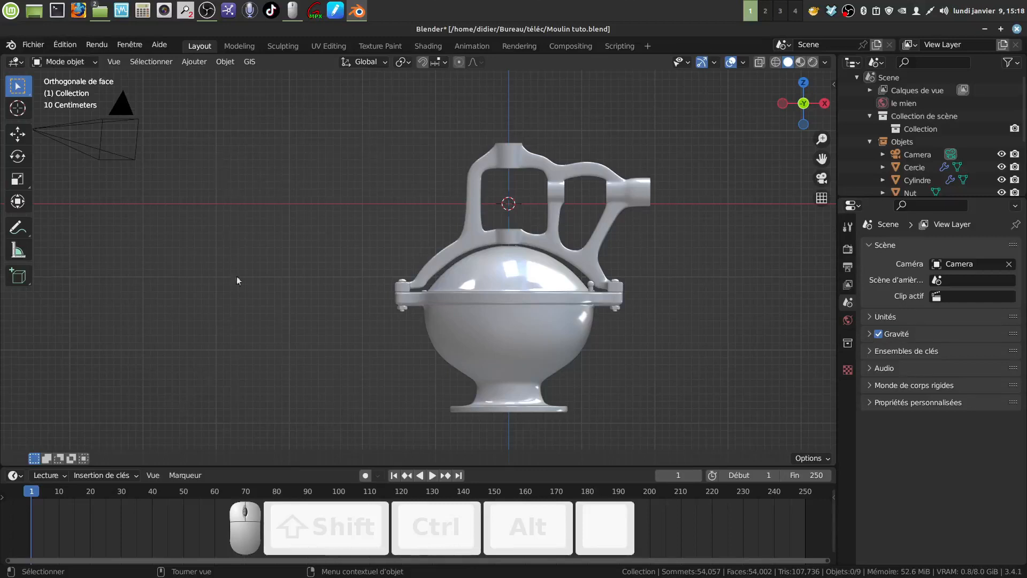
- Add a plane mesh and rotate its geometry 90° about the X axis in Edit Mode
{"action": "left_click", "coordinate": [197, 63]}
{"action": "mouse_move", "coordinate": [209, 77]}
{"action": "left_click", "coordinate": [318, 76]}
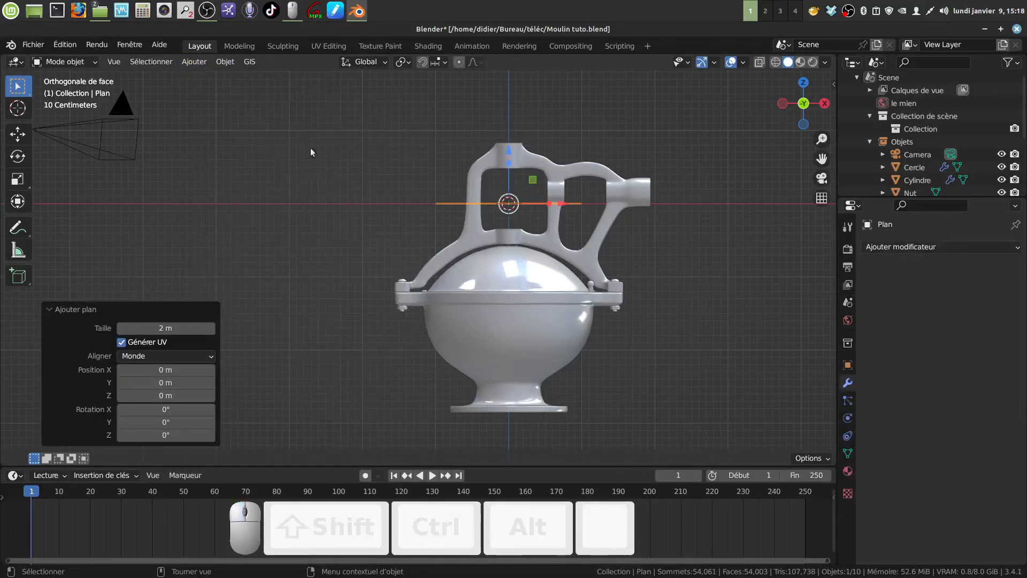
{"action": "key", "text": "Tab"}
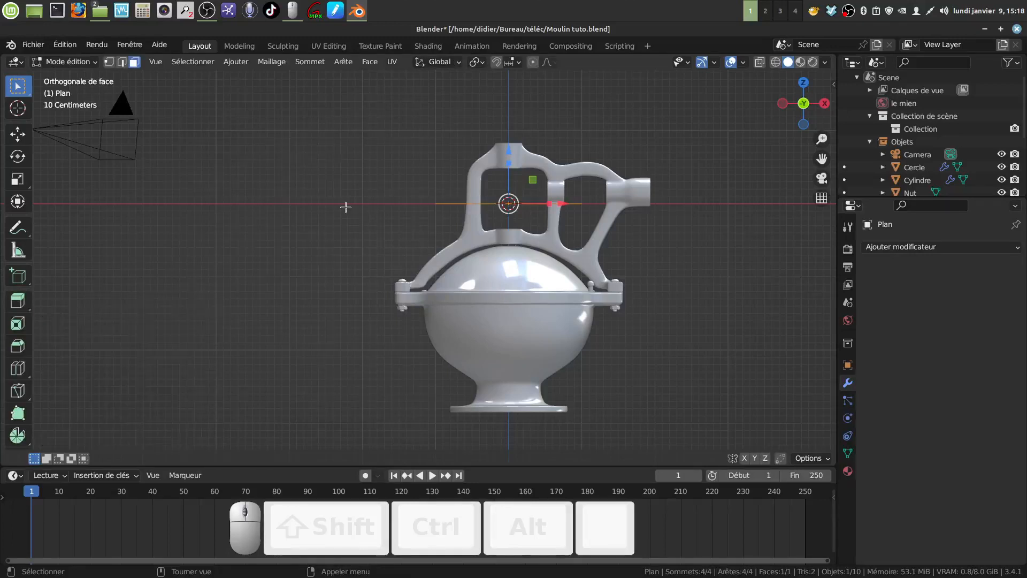
{"action": "key", "text": "r"}
{"action": "key", "text": "x"}
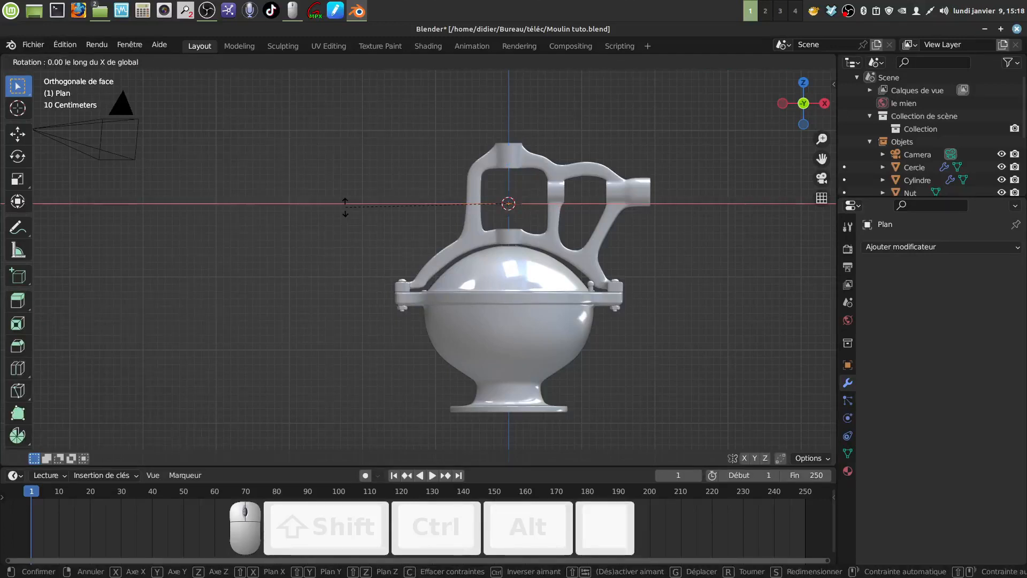
{"action": "key", "text": "KP_9"}
{"action": "key", "text": "KP_0"}
{"action": "left_click", "coordinate": [425, 236]}
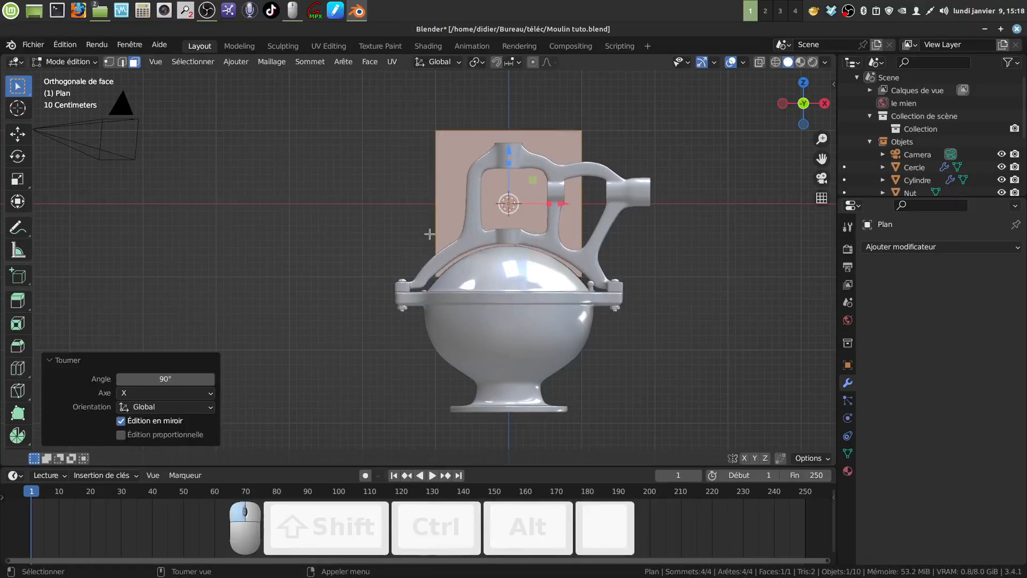
- Move the plane's geometry along X by about -4.88 m and a further -0.49 m, clear of the mill
{"action": "left_click_drag", "start_coordinate": [561, 203], "coordinate": [203, 205]}
{"action": "middle_click_drag", "start_coordinate": [204, 205], "coordinate": [330, 175]}
{"action": "key", "text": "KP_1"}
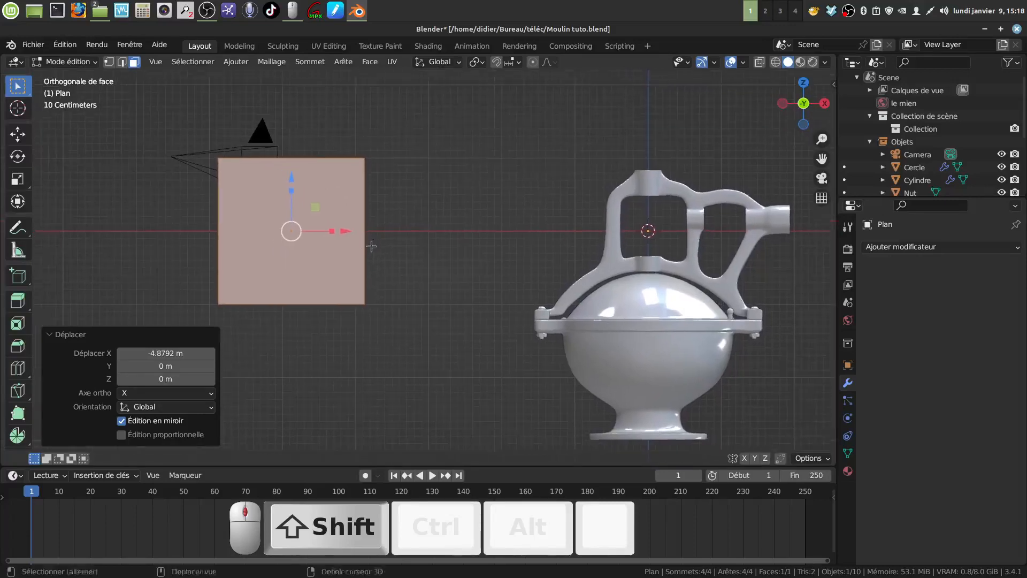
{"action": "left_click_drag", "start_coordinate": [345, 231], "coordinate": [310, 228]}
{"action": "middle_click_drag", "start_coordinate": [336, 237], "coordinate": [353, 232], "text": "shift"}
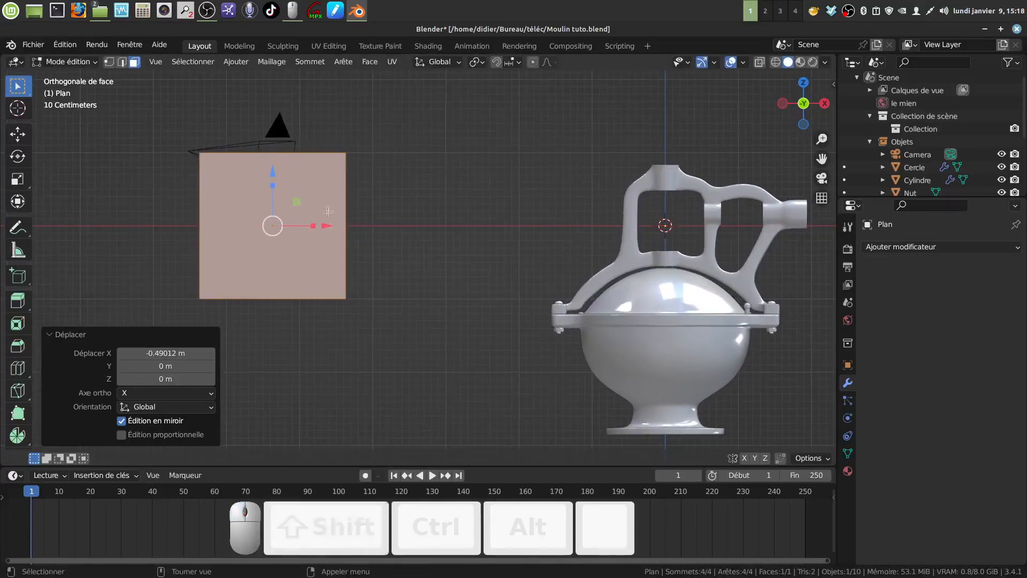
- Connect the plane's lower-left and upper-right vertices with a diagonal edge
{"action": "left_click", "coordinate": [109, 62]}
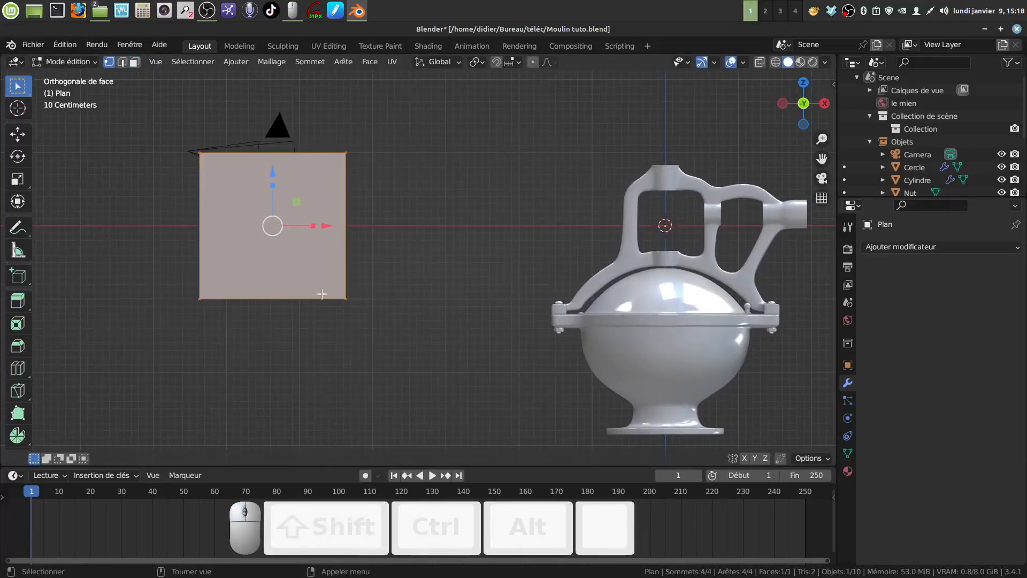
{"action": "left_click", "coordinate": [199, 299]}
{"action": "left_click", "coordinate": [343, 154], "text": "shift"}
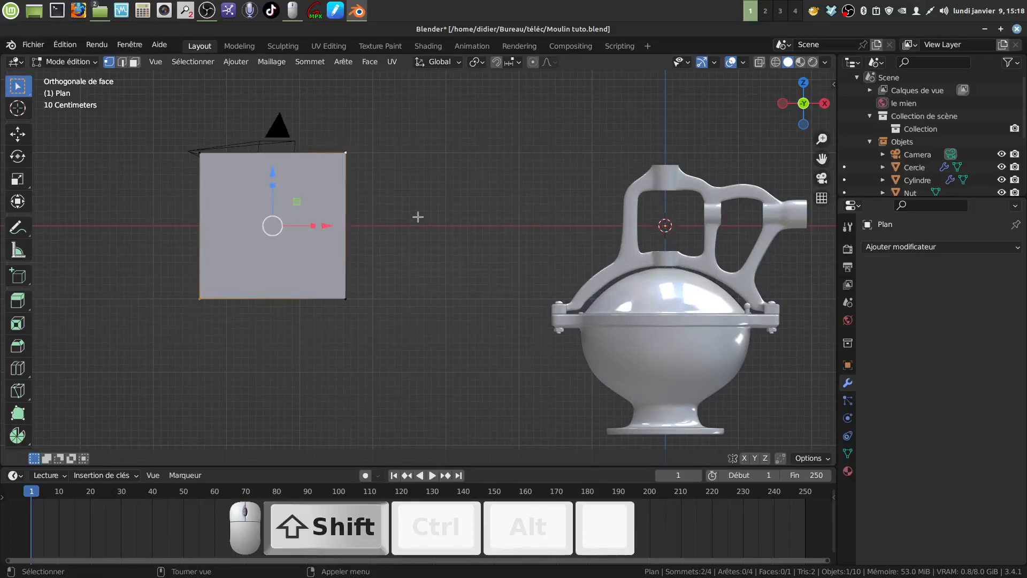
{"action": "key", "text": "j"}
{"action": "left_click", "coordinate": [387, 317]}
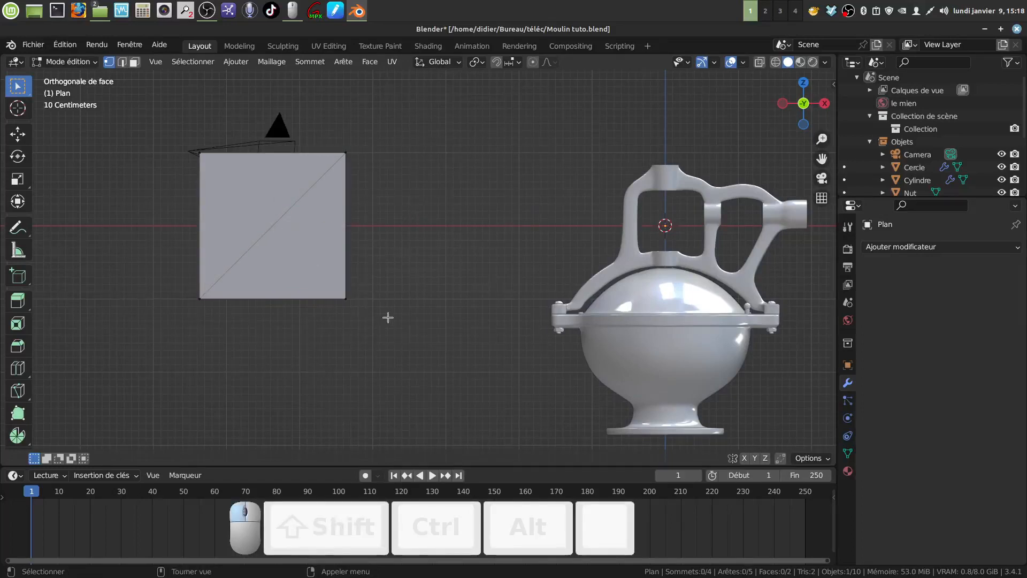
- Delete the plane's lower-right vertex to turn the plane into a triangle
{"action": "left_click", "coordinate": [353, 300]}
{"action": "key", "text": "x"}
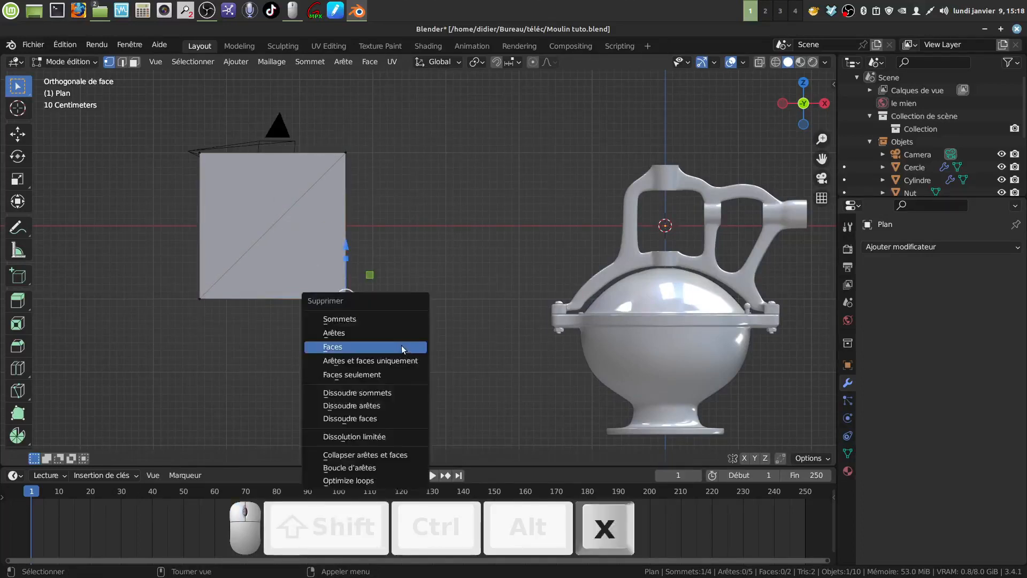
{"action": "left_click", "coordinate": [393, 319]}
{"action": "scroll", "coordinate": [321, 271], "scroll_direction": "up", "scroll_amount": 3, "text": "shift"}
{"action": "scroll", "coordinate": [315, 219], "scroll_direction": "down", "scroll_amount": 2, "text": "shift"}
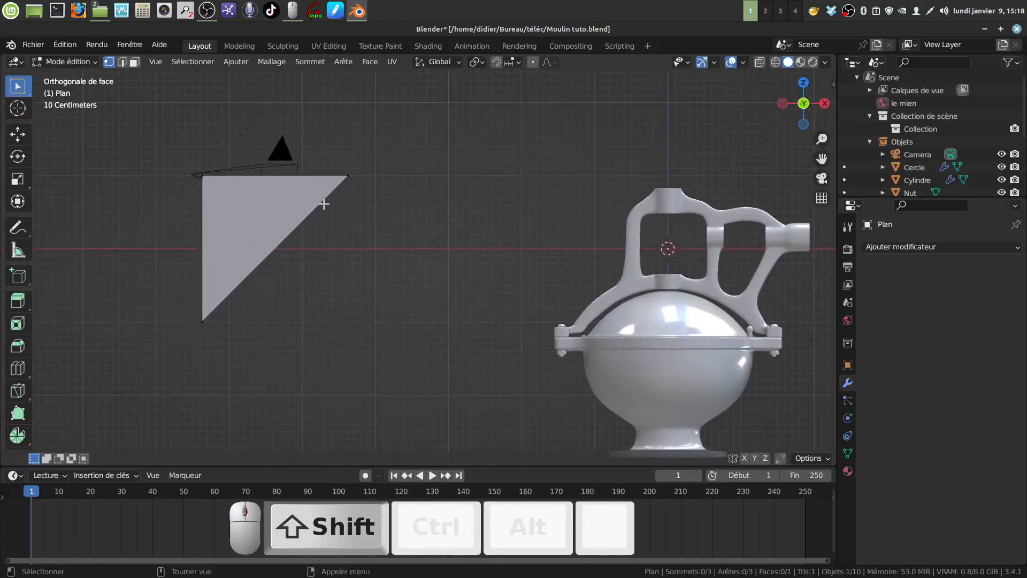
{"action": "scroll", "coordinate": [323, 272], "scroll_direction": "down", "scroll_amount": 2, "text": "shift"}
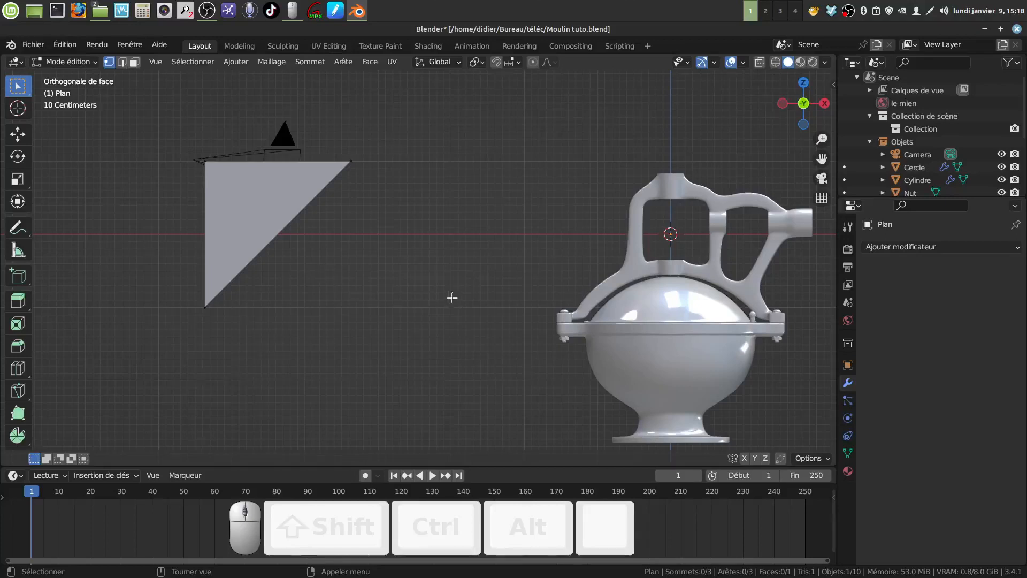
{"action": "middle_click_drag", "start_coordinate": [429, 305], "coordinate": [428, 280], "text": "shift"}
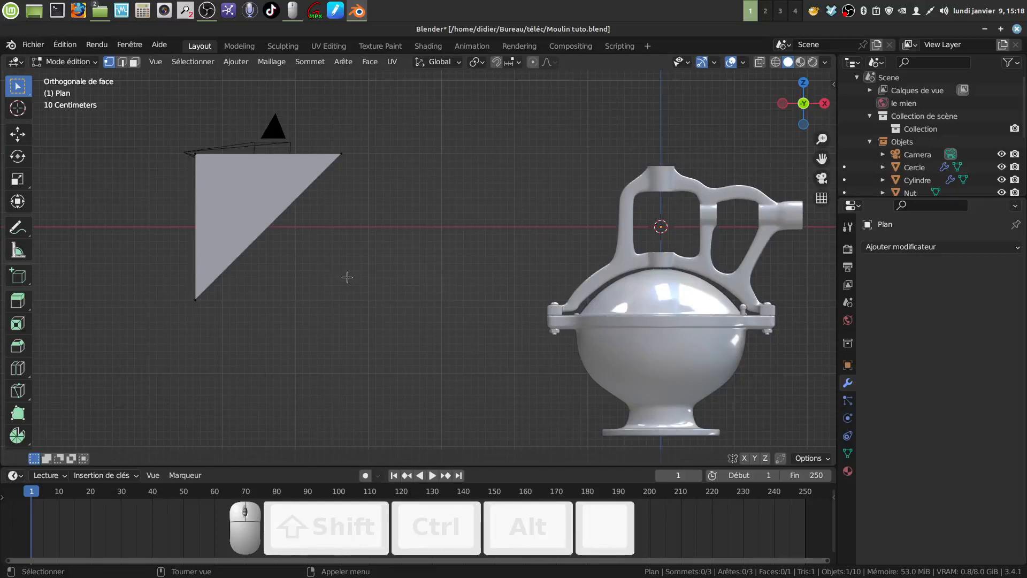
{"action": "middle_click_drag", "start_coordinate": [364, 273], "coordinate": [359, 275], "text": "shift"}
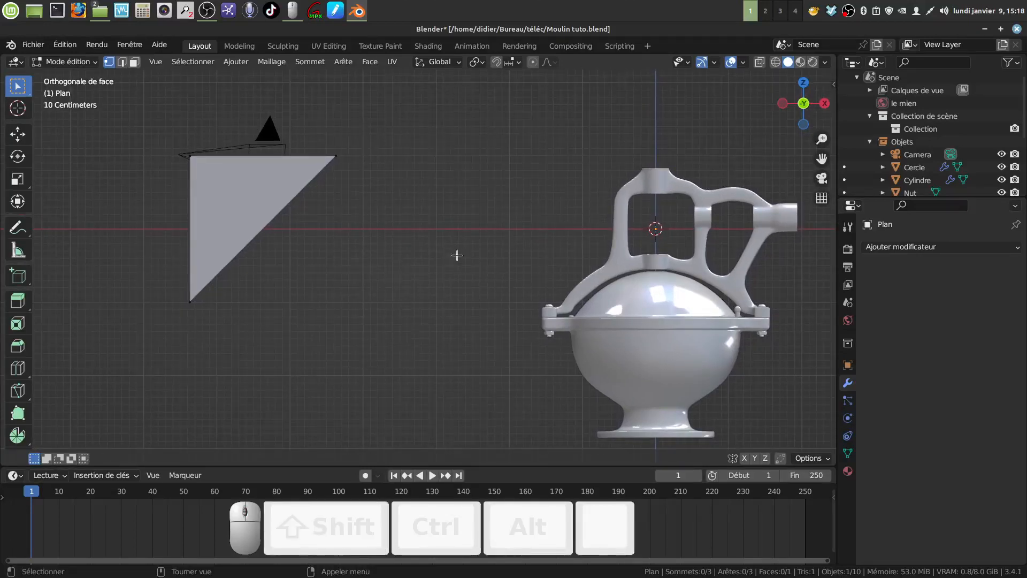
{"action": "middle_click_drag", "start_coordinate": [319, 259], "coordinate": [332, 260], "text": "shift"}
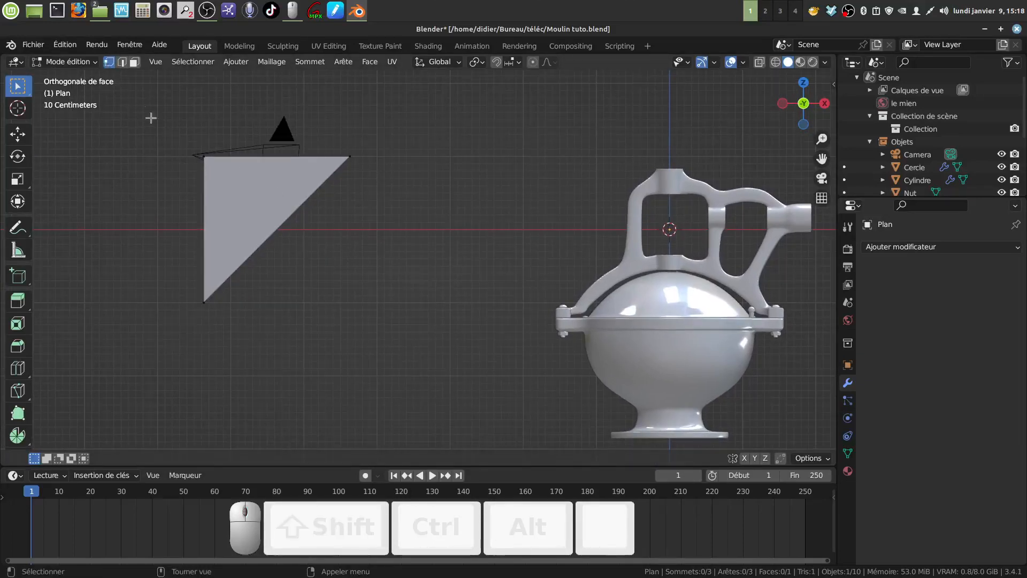
- Return to Object Mode, deselect the triangle and add a cylinder with 24 vertices, 1 m radius and 2 m depth
{"action": "left_click", "coordinate": [234, 63]}
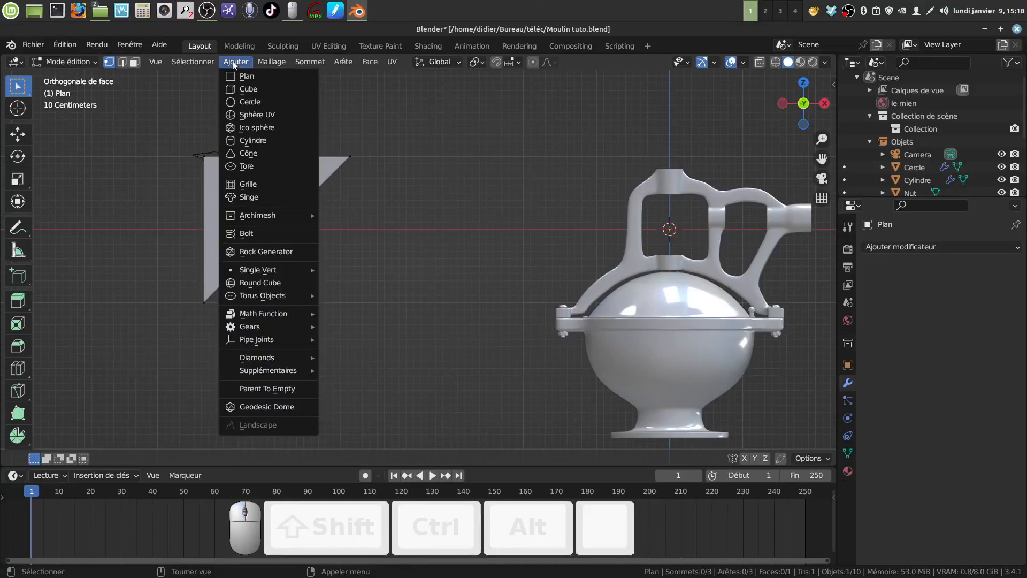
{"action": "key", "text": "Tab"}
{"action": "left_click", "coordinate": [396, 255]}
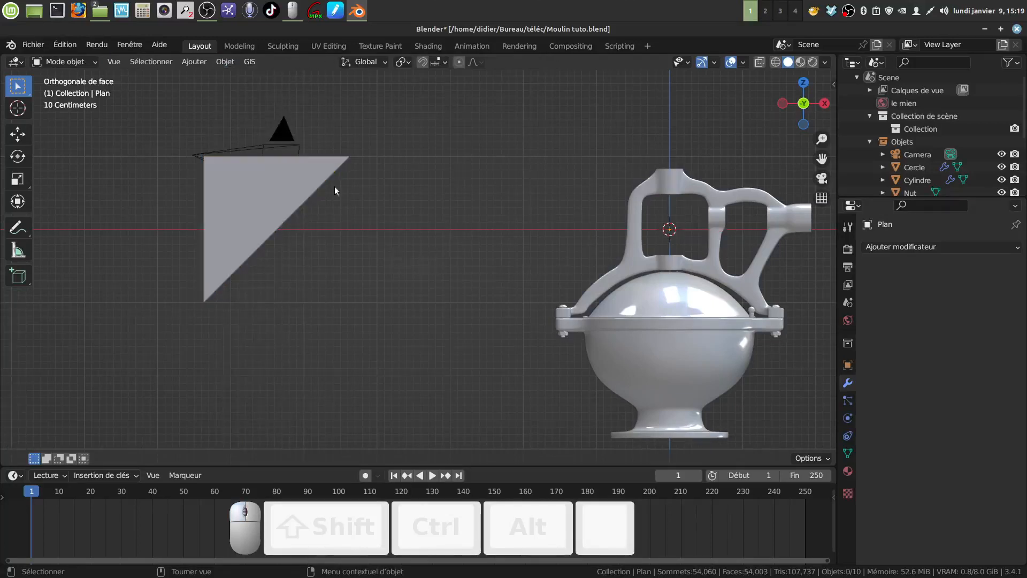
{"action": "left_click", "coordinate": [196, 62]}
{"action": "mouse_move", "coordinate": [203, 79]}
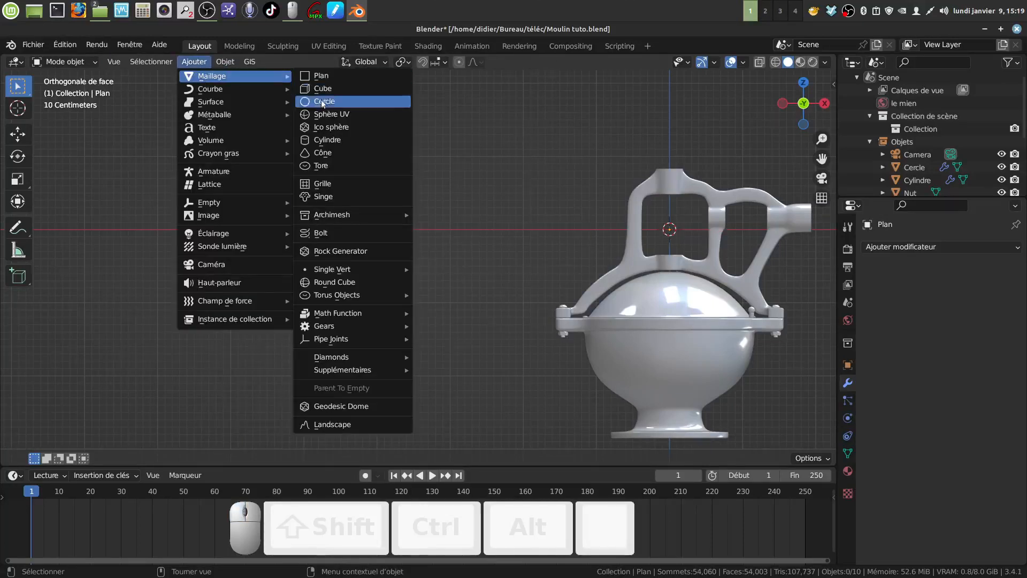
{"action": "left_click", "coordinate": [344, 140]}
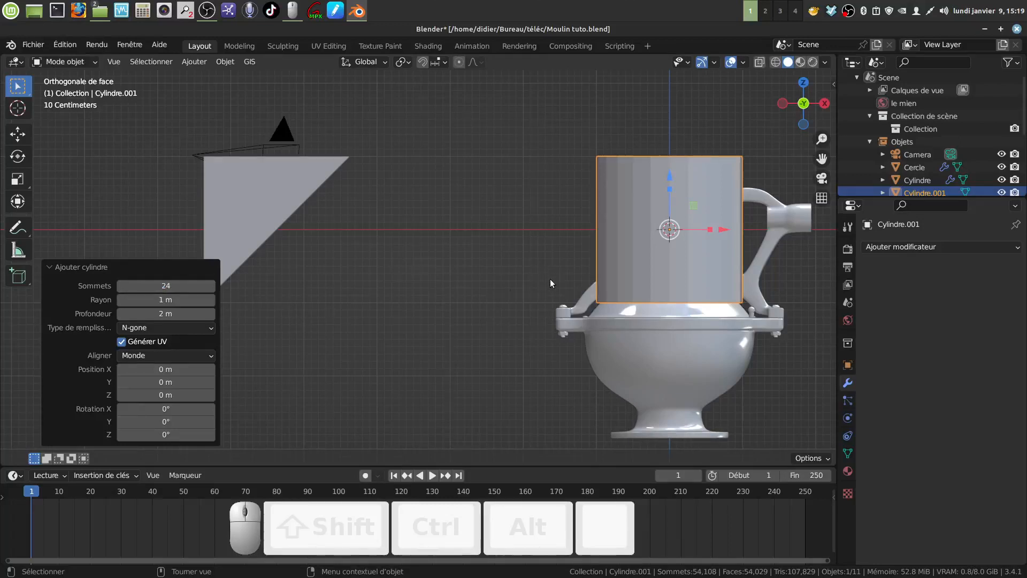
- Move the cylinder's geometry about -3.38 m along X in Edit Mode, beside the triangle, and return to Object Mode
{"action": "key", "text": "Tab"}
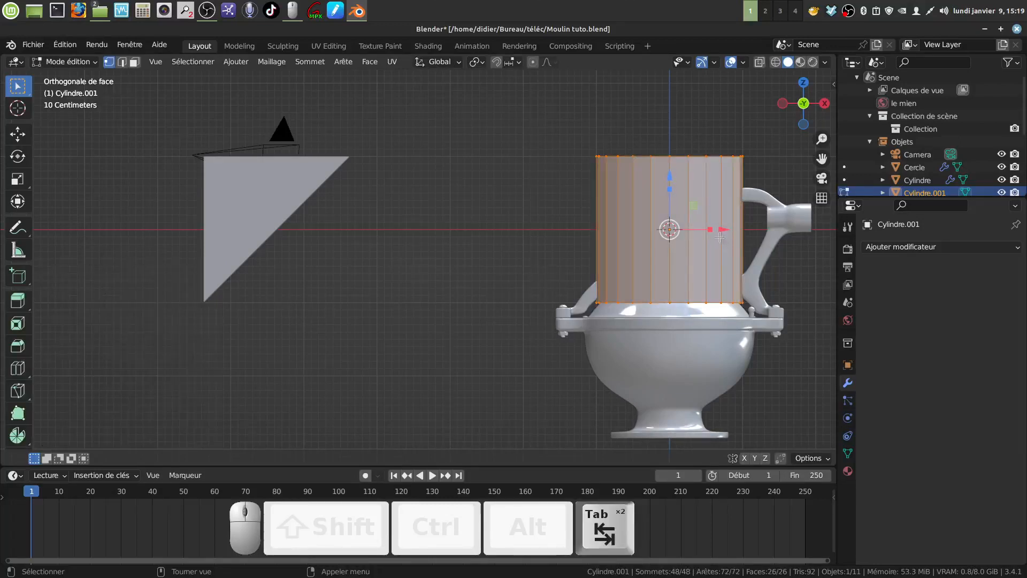
{"action": "key", "text": "g"}
{"action": "left_click", "coordinate": [476, 250]}
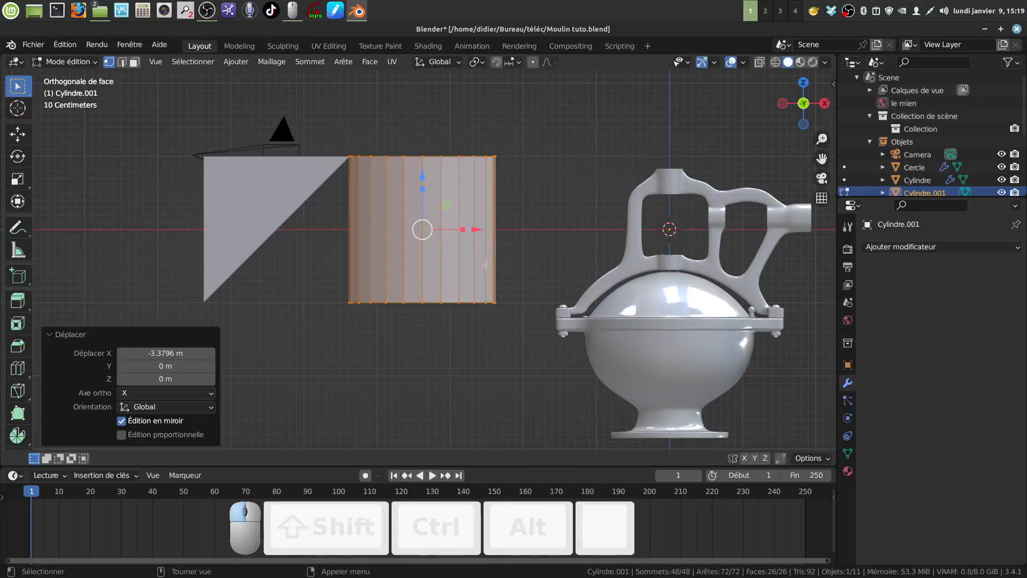
{"action": "key", "text": "Tab"}
{"action": "middle_click_drag", "start_coordinate": [509, 248], "coordinate": [459, 275], "text": "shift"}
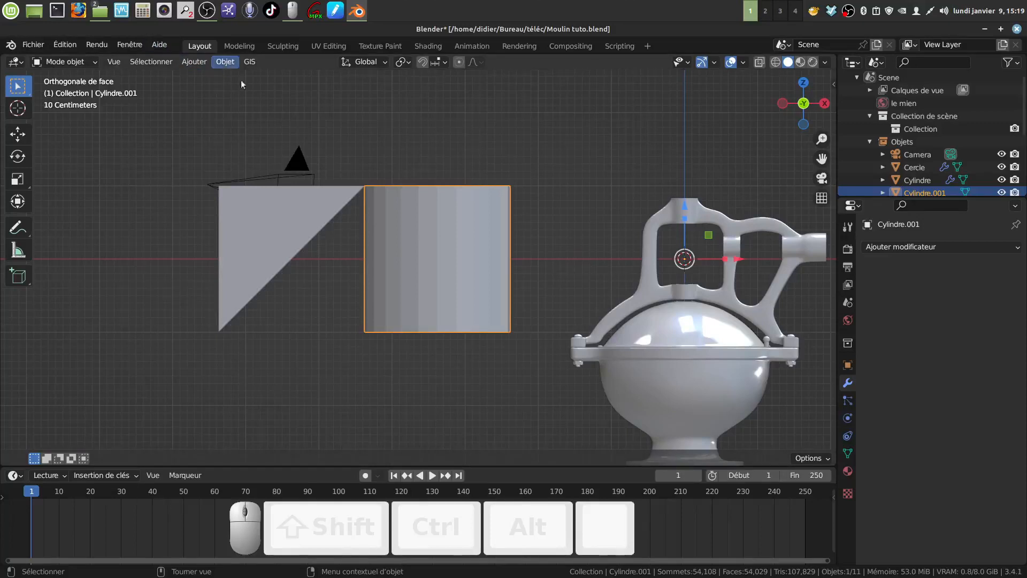
- Try to set the cylinder's origin to the 3D cursor and undo the change
{"action": "left_click", "coordinate": [225, 62]}
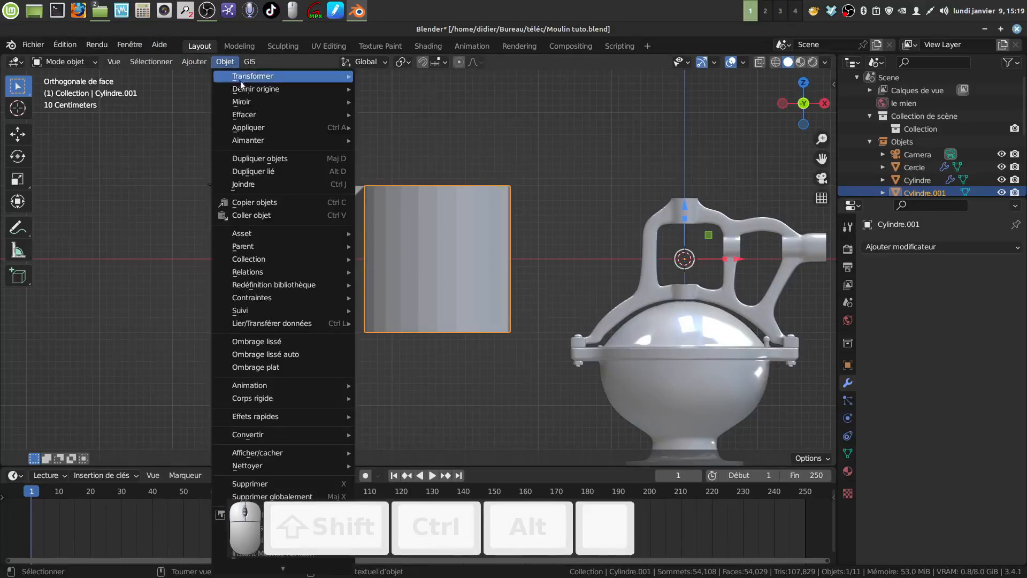
{"action": "mouse_move", "coordinate": [280, 92]}
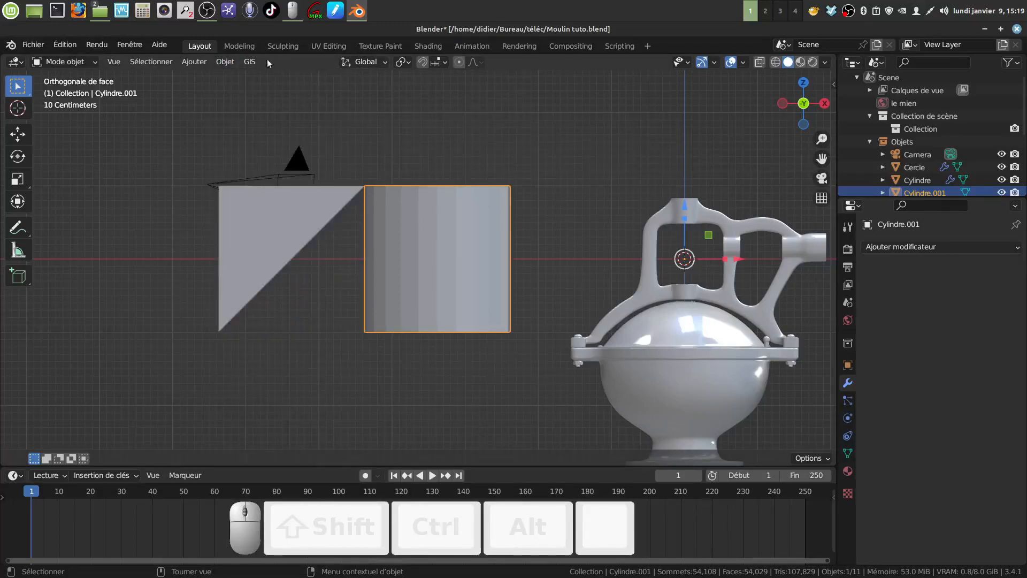
{"action": "left_click", "coordinate": [220, 62]}
{"action": "mouse_move", "coordinate": [244, 90]}
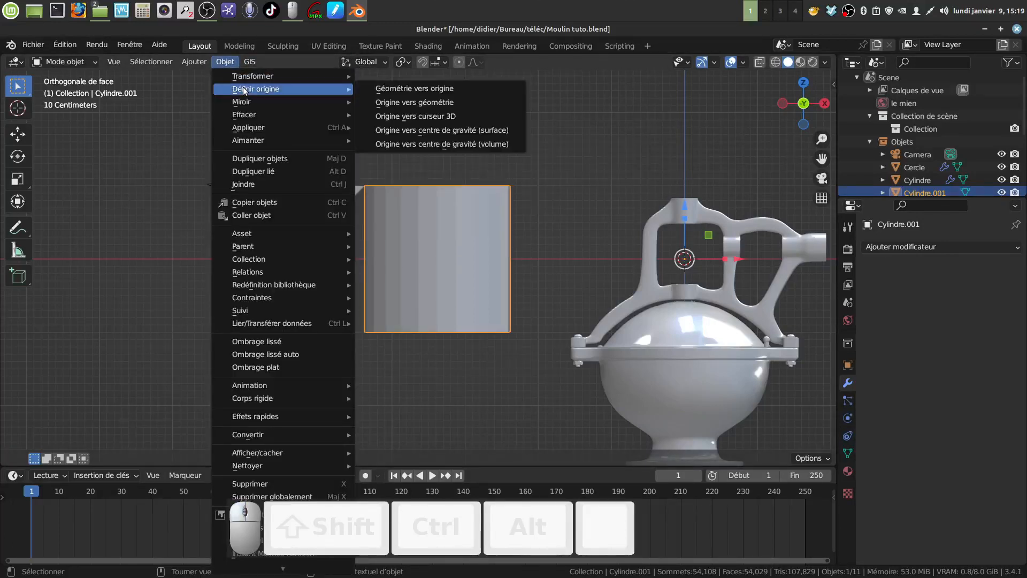
{"action": "left_click", "coordinate": [430, 116]}
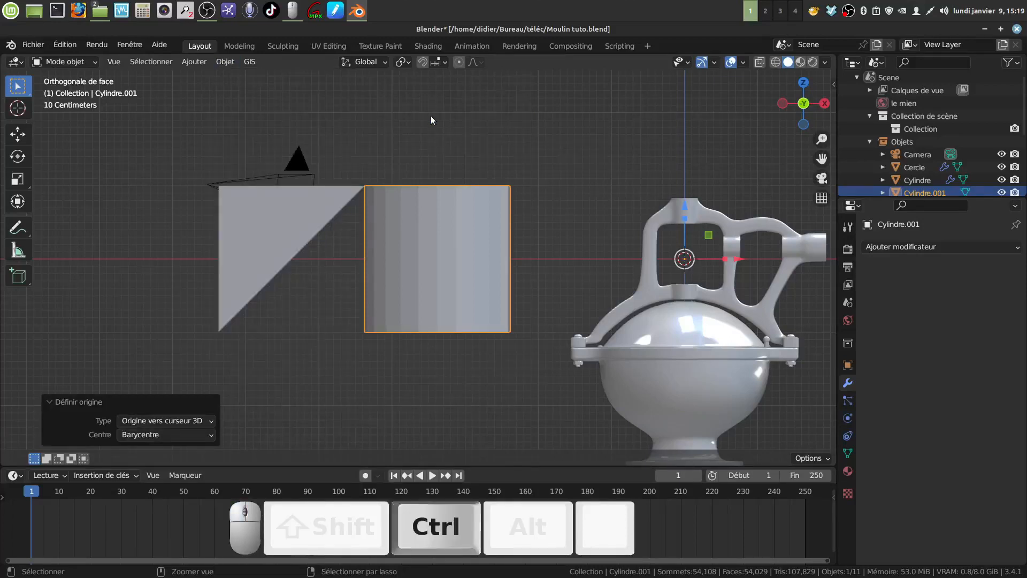
{"action": "key", "text": "ctrl+z"}
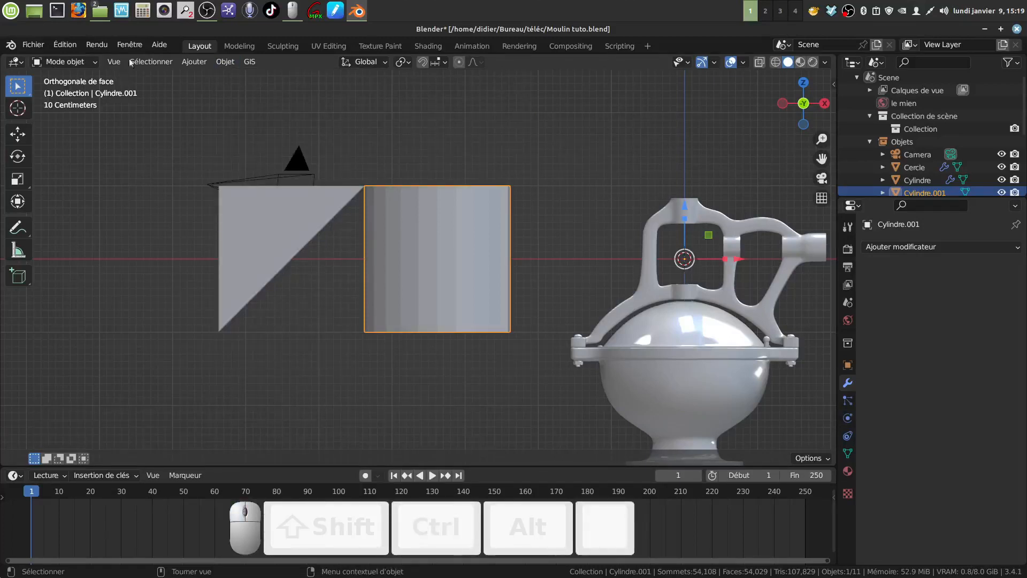
- Set the cylinder's origin to its geometry and move the cylinder about -1.39 m along X, over the triangle
{"action": "left_click", "coordinate": [225, 62]}
{"action": "mouse_move", "coordinate": [251, 89]}
{"action": "left_click", "coordinate": [399, 106]}
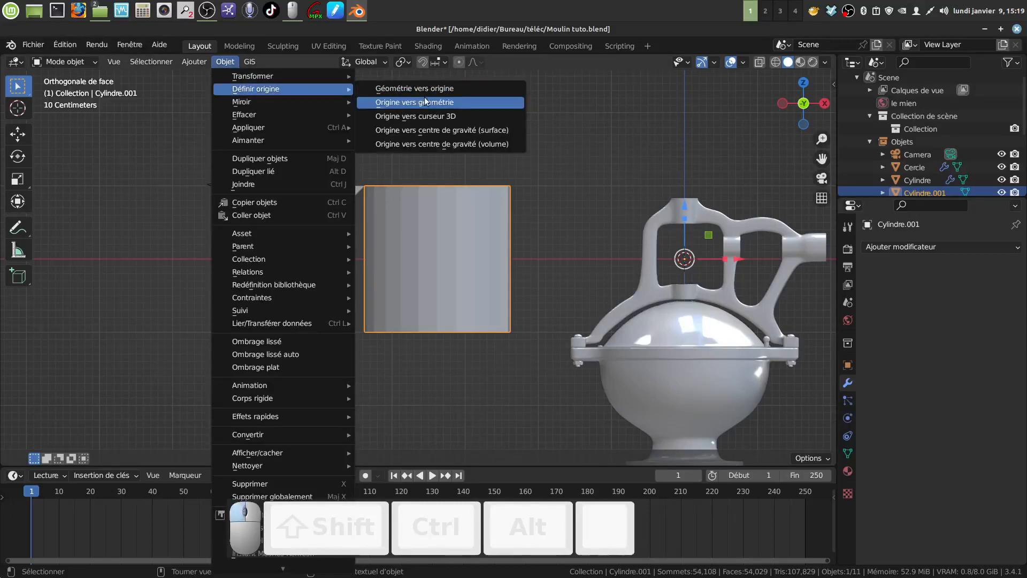
{"action": "middle_click_drag", "start_coordinate": [449, 294], "coordinate": [436, 293], "text": "shift"}
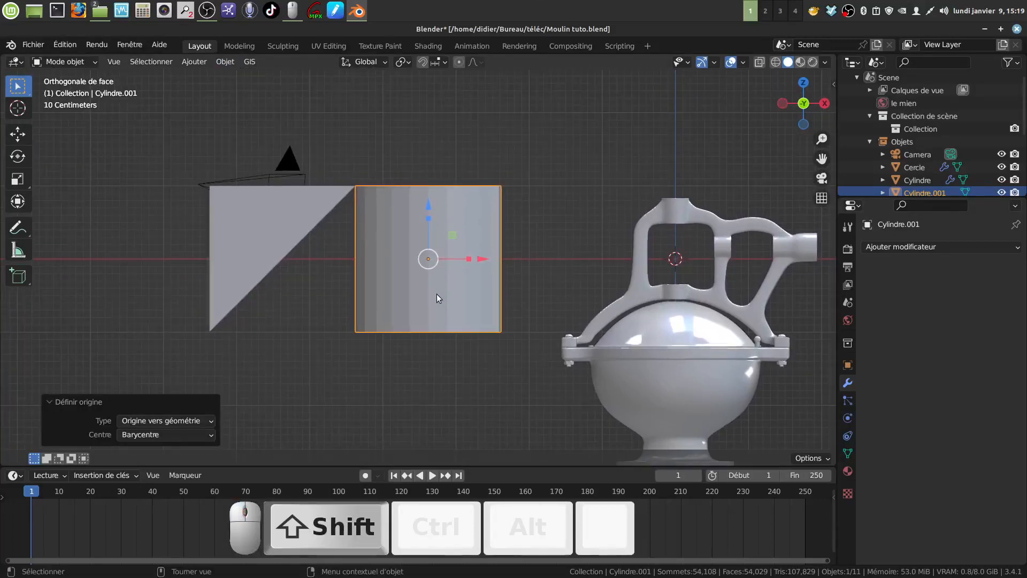
{"action": "left_click_drag", "start_coordinate": [476, 259], "coordinate": [379, 264]}
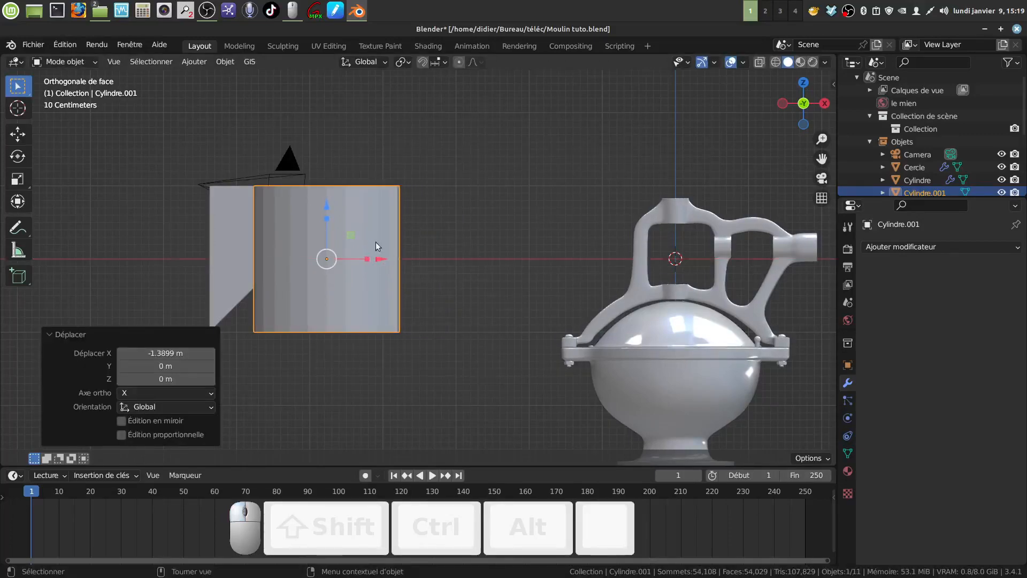
- Scale down the cylinder's top face and lower it about 1.17 m along Z to form a truncated cone
{"action": "key", "text": "Tab"}
{"action": "middle_click_drag", "start_coordinate": [381, 209], "coordinate": [365, 168]}
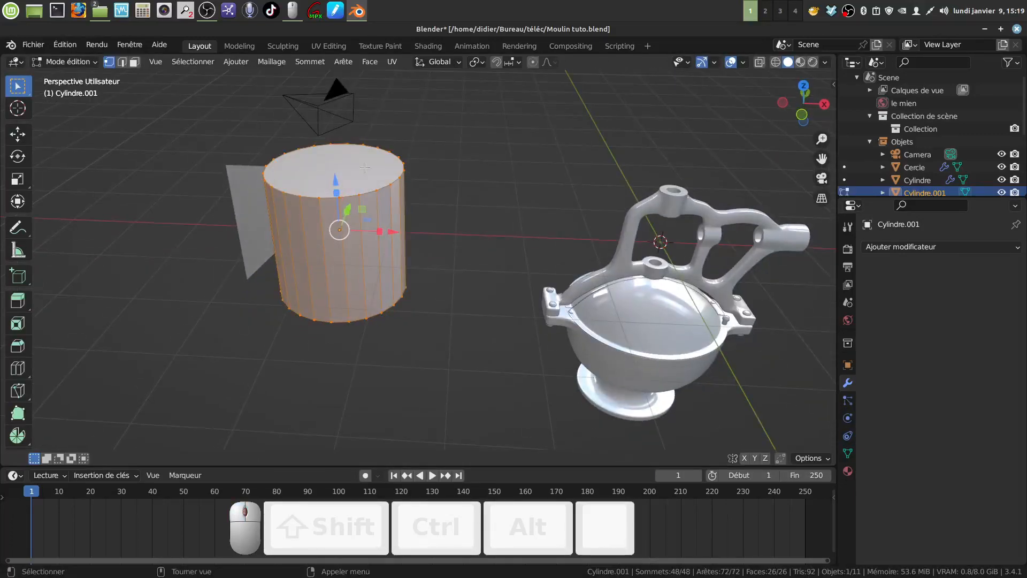
{"action": "left_click", "coordinate": [364, 168]}
{"action": "left_click", "coordinate": [134, 62]}
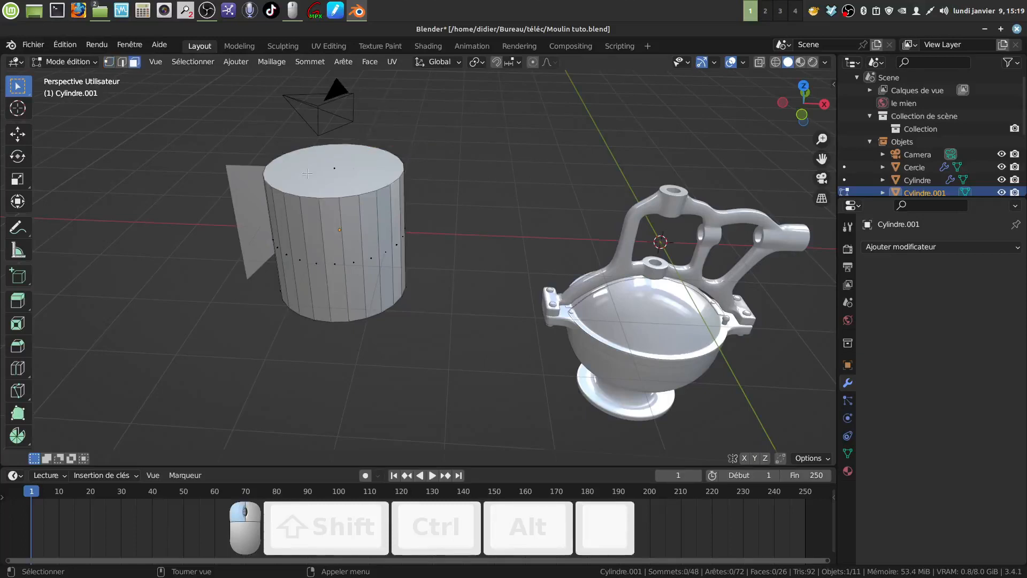
{"action": "left_click", "coordinate": [338, 165]}
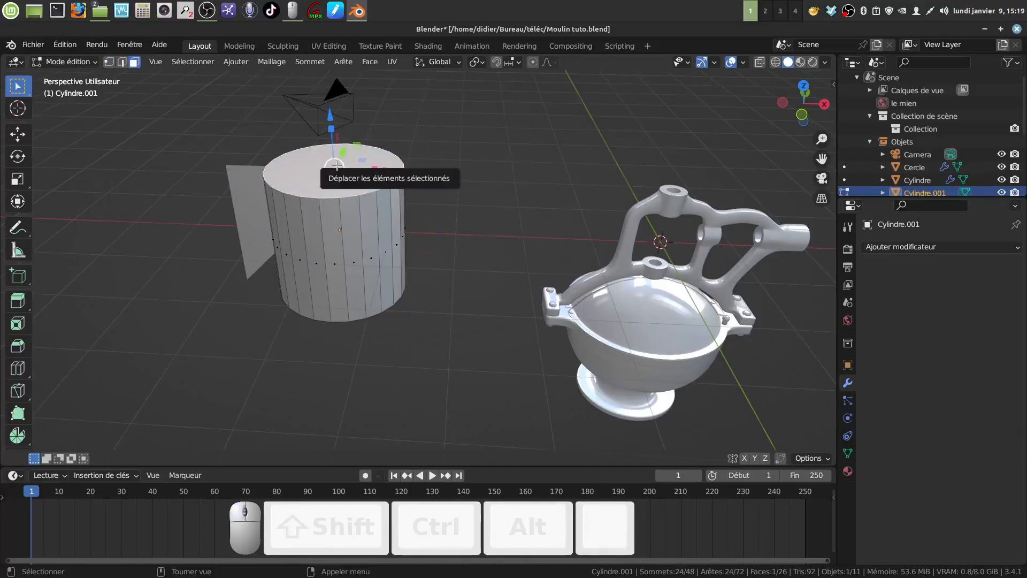
{"action": "key", "text": "KP_1"}
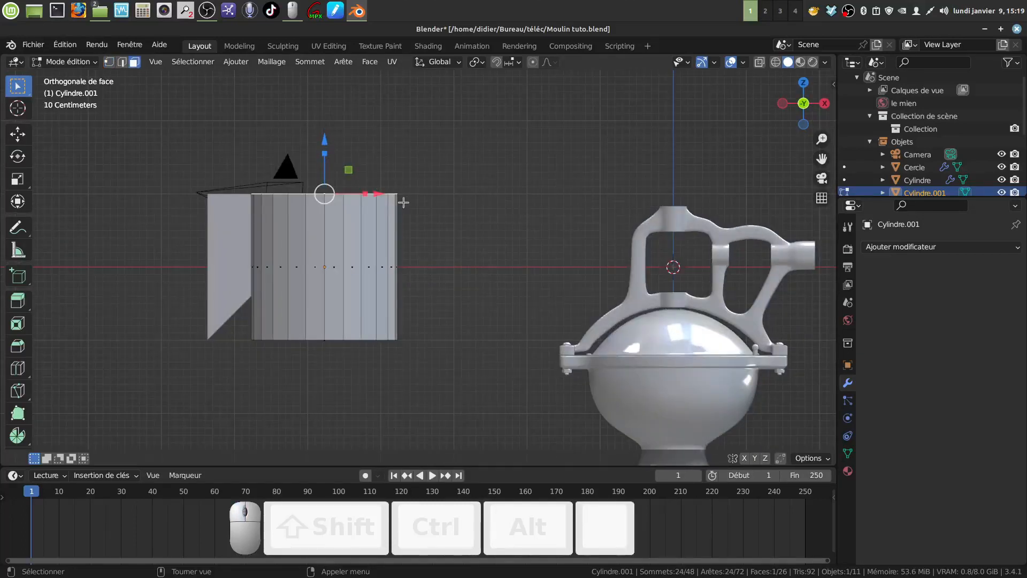
{"action": "key", "text": "s"}
{"action": "left_click", "coordinate": [349, 186]}
{"action": "left_click_drag", "start_coordinate": [329, 145], "coordinate": [335, 232]}
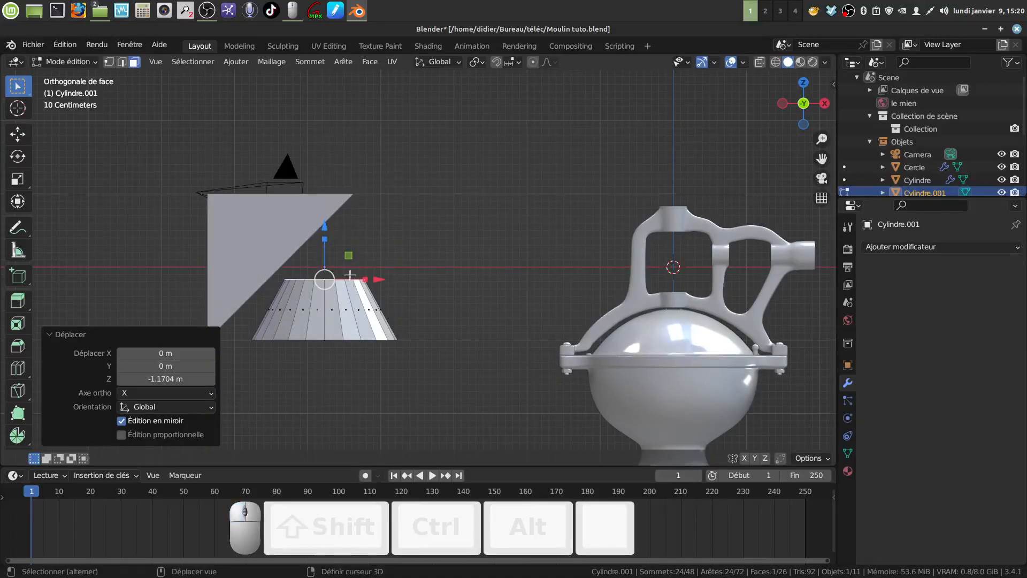
- Scale the truncated cone's top face down twice, by 0.707 and by about 0.70
{"action": "middle_click_drag", "start_coordinate": [356, 284], "coordinate": [405, 252], "text": "shift"}
{"action": "key", "text": "s"}
{"action": "left_click", "coordinate": [411, 278]}
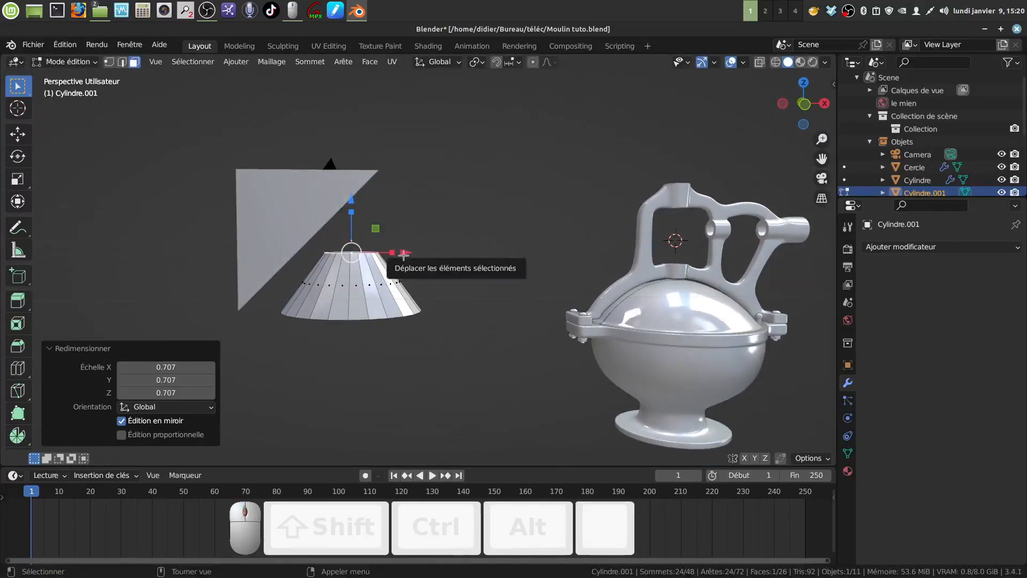
{"action": "key", "text": "KP_1"}
{"action": "scroll", "coordinate": [395, 248], "scroll_direction": "up", "scroll_amount": 2}
{"action": "middle_click_drag", "start_coordinate": [365, 220], "coordinate": [419, 208], "text": "shift"}
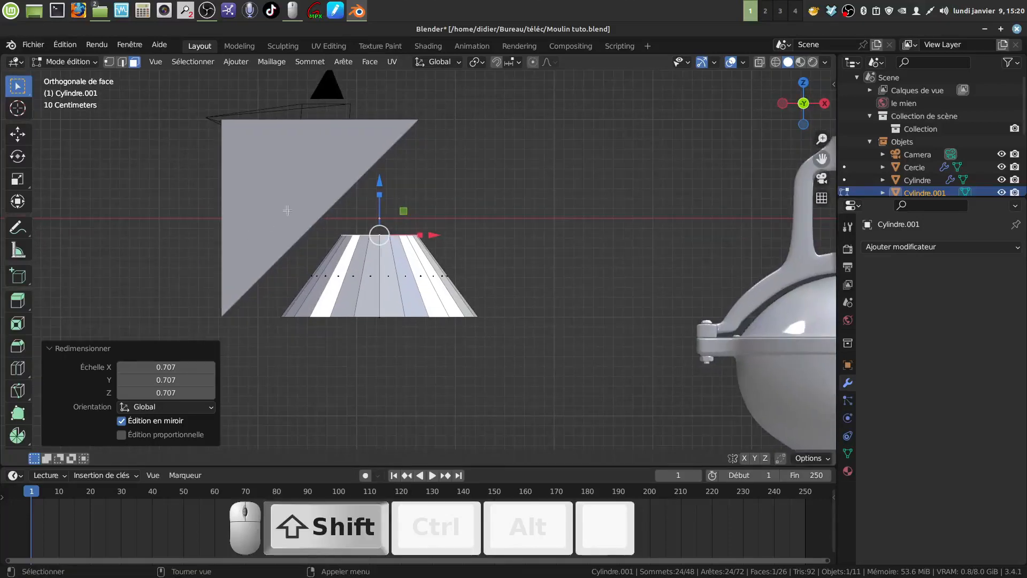
{"action": "middle_click_drag", "start_coordinate": [308, 239], "coordinate": [291, 245], "text": "shift"}
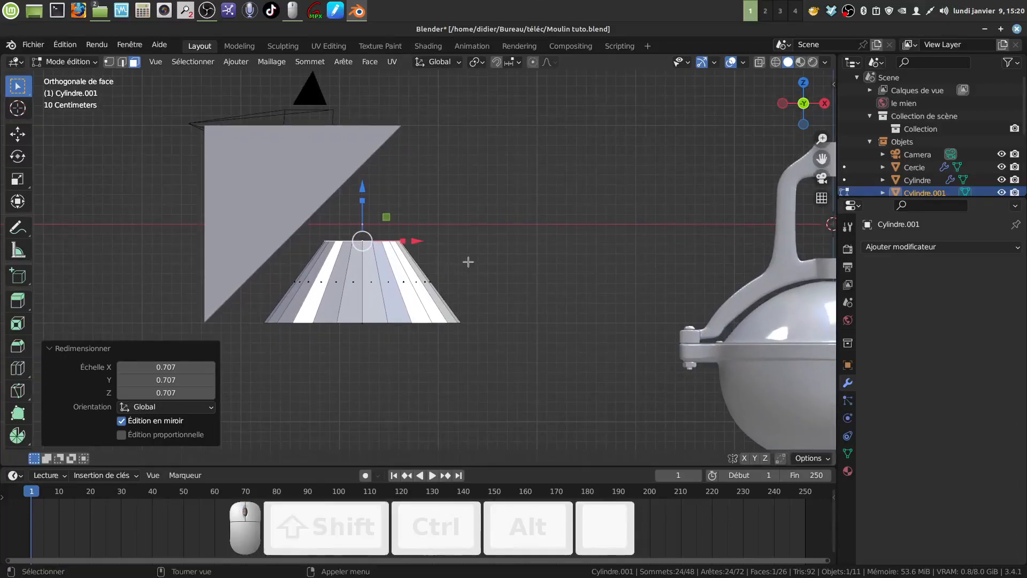
{"action": "key", "text": "s"}
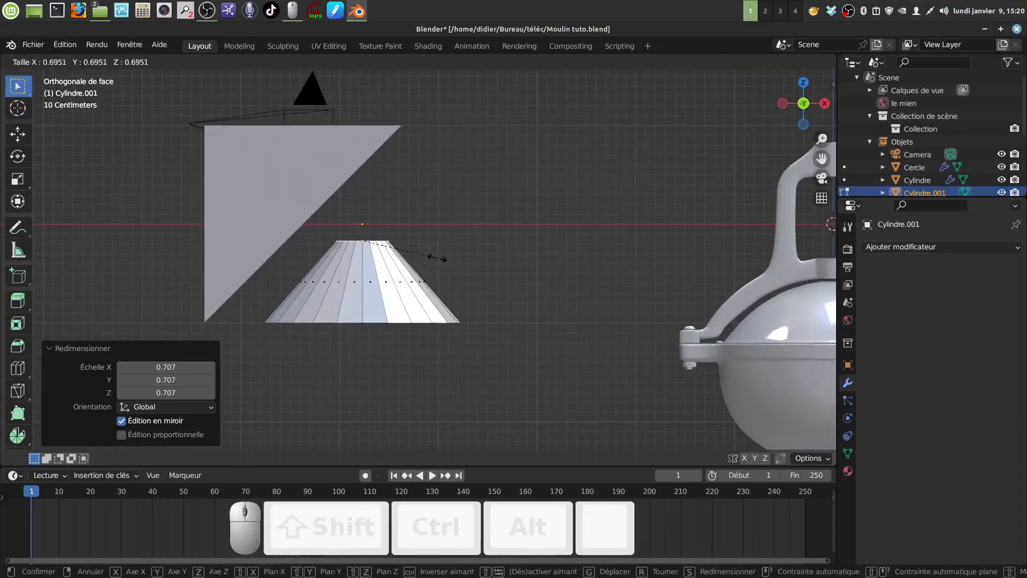
{"action": "left_click", "coordinate": [437, 258]}
- Lower the cone's top face about 0.24 m along Z and scale it up by about 1.45
{"action": "left_click_drag", "start_coordinate": [366, 193], "coordinate": [377, 234]}
{"action": "key", "text": "s"}
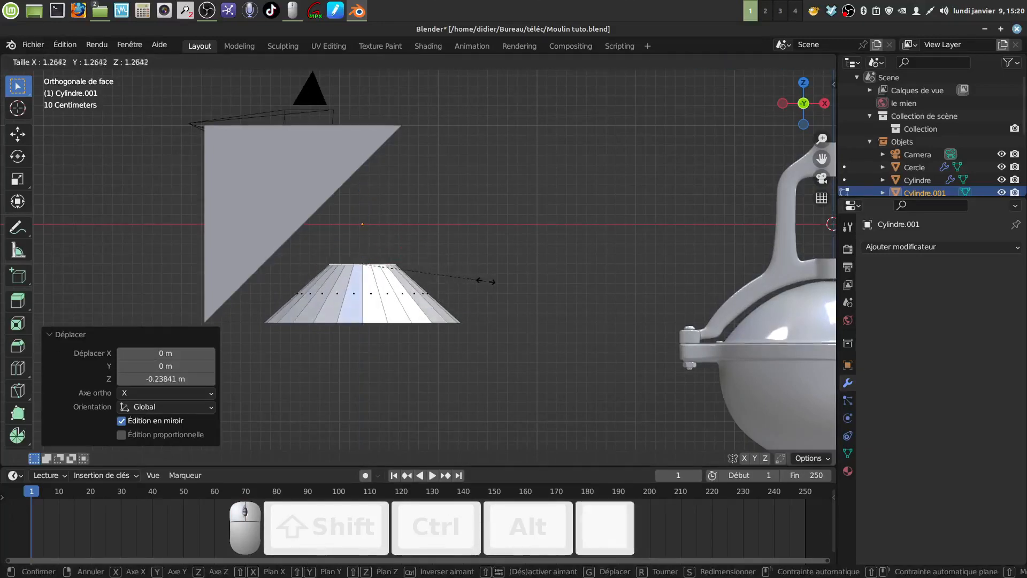
{"action": "left_click", "coordinate": [504, 284]}
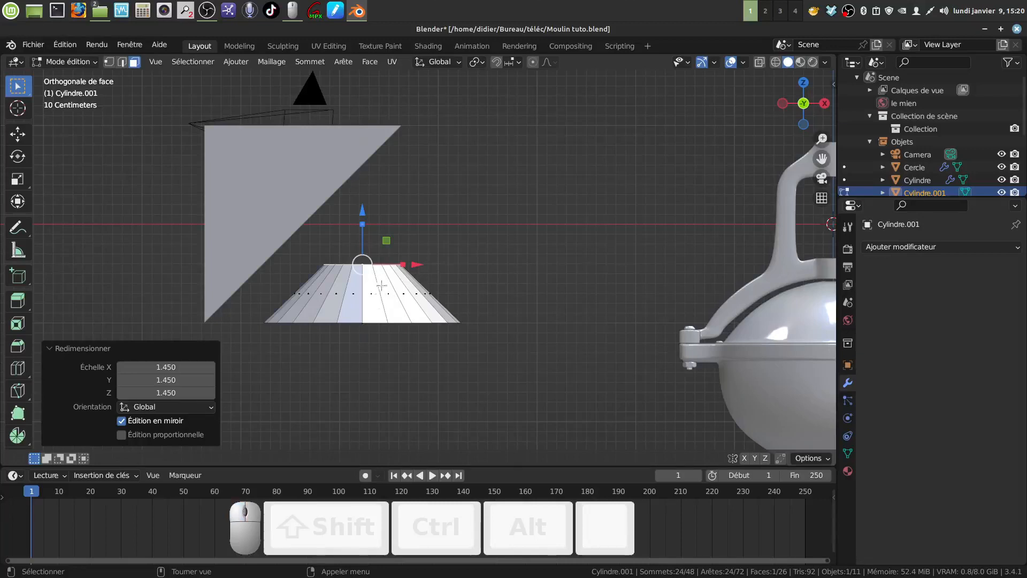
- In edge select mode, select every second slanted edge all the way around the cone
{"action": "middle_click_drag", "start_coordinate": [400, 287], "coordinate": [390, 288]}
{"action": "key", "text": "KP_1"}
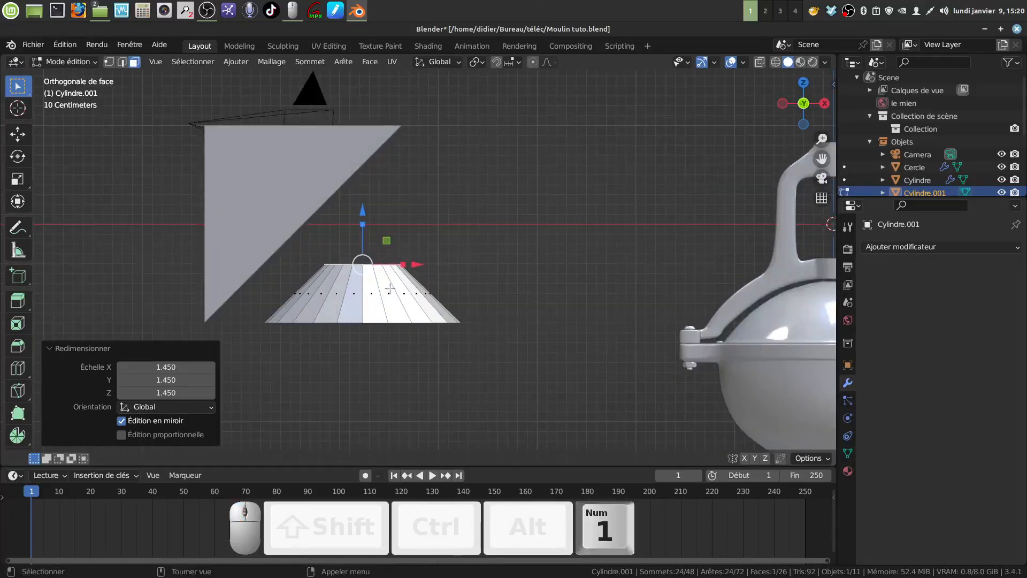
{"action": "scroll", "coordinate": [395, 357], "scroll_direction": "down", "scroll_amount": 1}
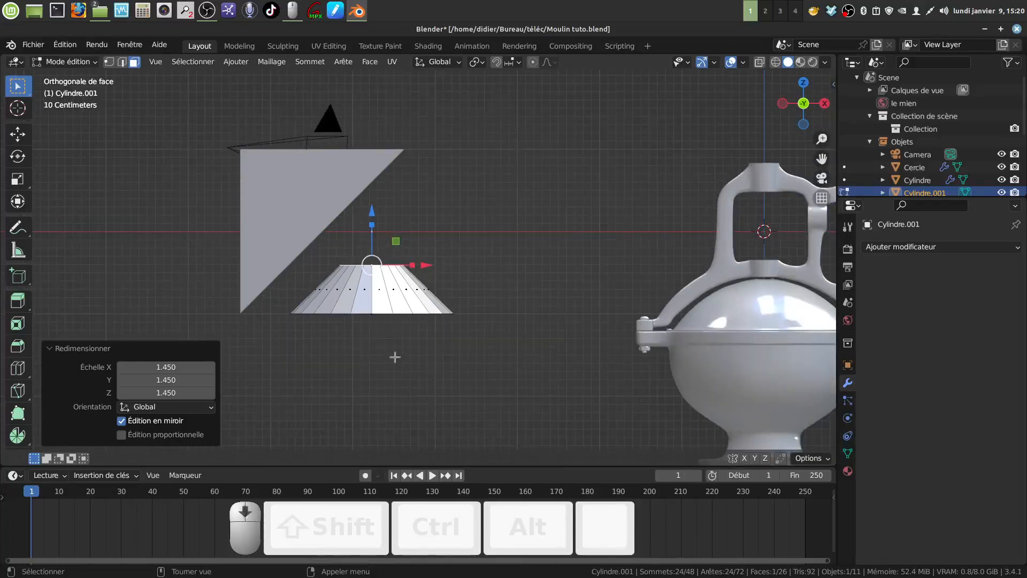
{"action": "scroll", "coordinate": [413, 364], "scroll_direction": "up", "scroll_amount": 2}
{"action": "middle_click_drag", "start_coordinate": [419, 348], "coordinate": [386, 352]}
{"action": "left_click", "coordinate": [122, 62]}
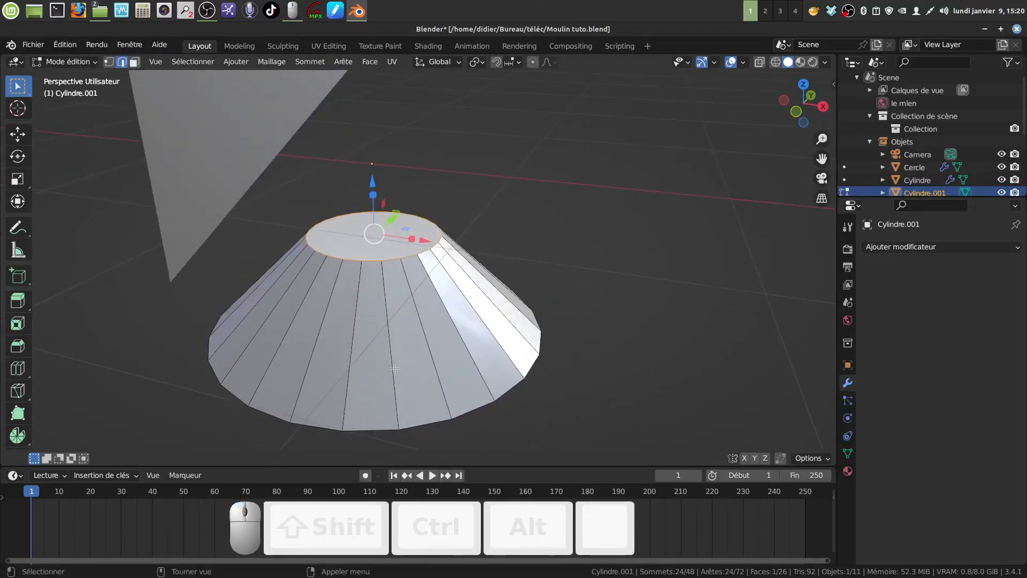
{"action": "left_click", "coordinate": [394, 368], "text": "alt"}
{"action": "middle_click_drag", "start_coordinate": [394, 368], "coordinate": [429, 361], "text": "shift"}
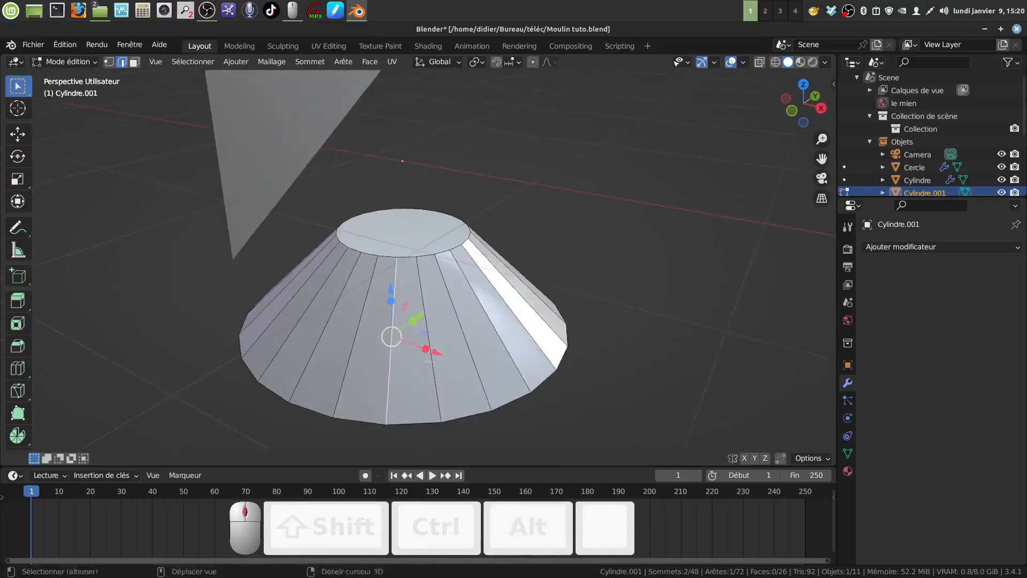
{"action": "middle_click_drag", "start_coordinate": [530, 348], "coordinate": [456, 355], "text": "shift"}
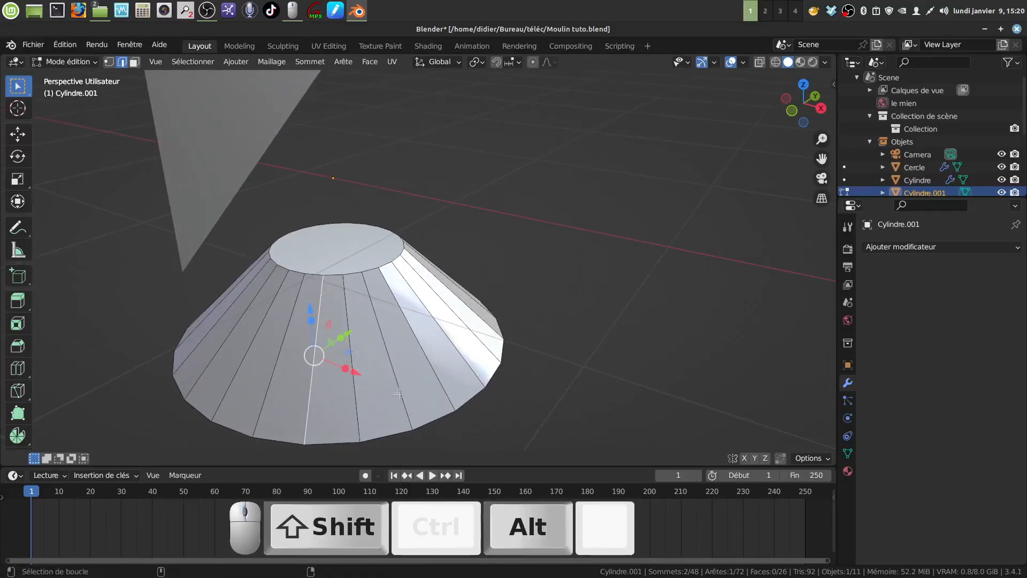
{"action": "left_click", "coordinate": [398, 393], "text": "alt+shift"}
{"action": "mouse_move", "coordinate": [399, 393]}
{"action": "middle_mouse_down"}
{"action": "mouse_move", "coordinate": [454, 376]}
{"action": "mouse_move", "coordinate": [396, 374]}
{"action": "middle_mouse_up"}
{"action": "left_click", "coordinate": [478, 373], "text": "alt+shift"}
{"action": "left_click", "coordinate": [565, 365], "text": "alt+shift"}
{"action": "middle_click_drag", "start_coordinate": [564, 365], "coordinate": [663, 283], "text": "shift"}
{"action": "left_click", "coordinate": [391, 385], "text": "alt+shift"}
{"action": "left_click", "coordinate": [525, 378], "text": "alt+shift"}
{"action": "left_click", "coordinate": [623, 376], "text": "alt+shift"}
{"action": "left_click", "coordinate": [554, 368], "text": "alt+shift"}
{"action": "left_click", "coordinate": [560, 355], "text": "alt+shift"}
{"action": "left_click", "coordinate": [646, 376], "text": "alt+shift"}
{"action": "left_click", "coordinate": [573, 381], "text": "alt+shift"}
{"action": "left_click", "coordinate": [663, 376], "text": "alt+shift"}
- Scale the selected edges by about 1.368 in X and Y, with the Z scale set to 1, to form flutes
{"action": "key", "text": "KP_1"}
{"action": "scroll", "coordinate": [554, 320], "scroll_direction": "down", "scroll_amount": 3}
{"action": "scroll", "coordinate": [555, 321], "scroll_direction": "up", "scroll_amount": 3}
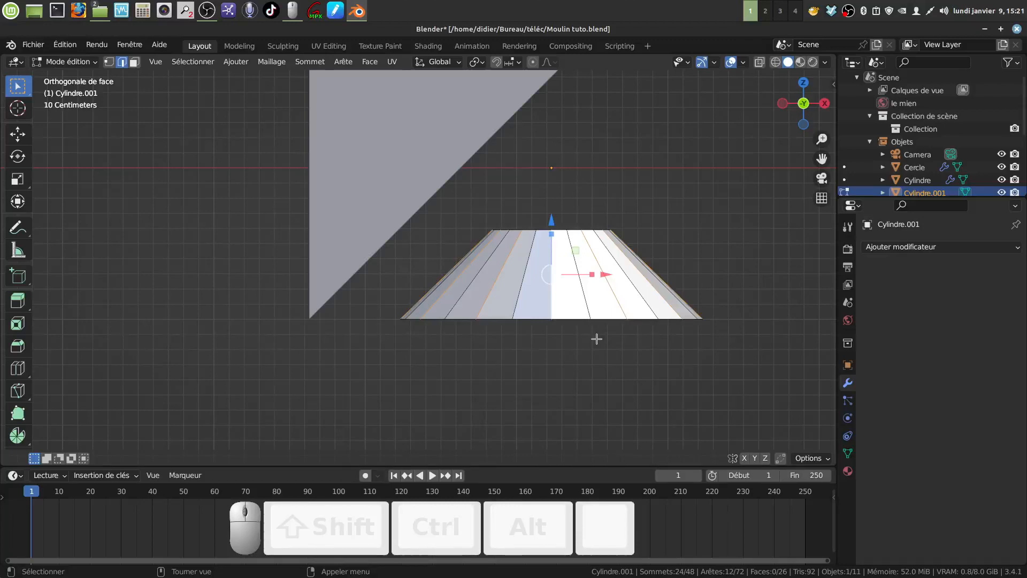
{"action": "middle_click_drag", "start_coordinate": [597, 339], "coordinate": [578, 408]}
{"action": "key", "text": "s"}
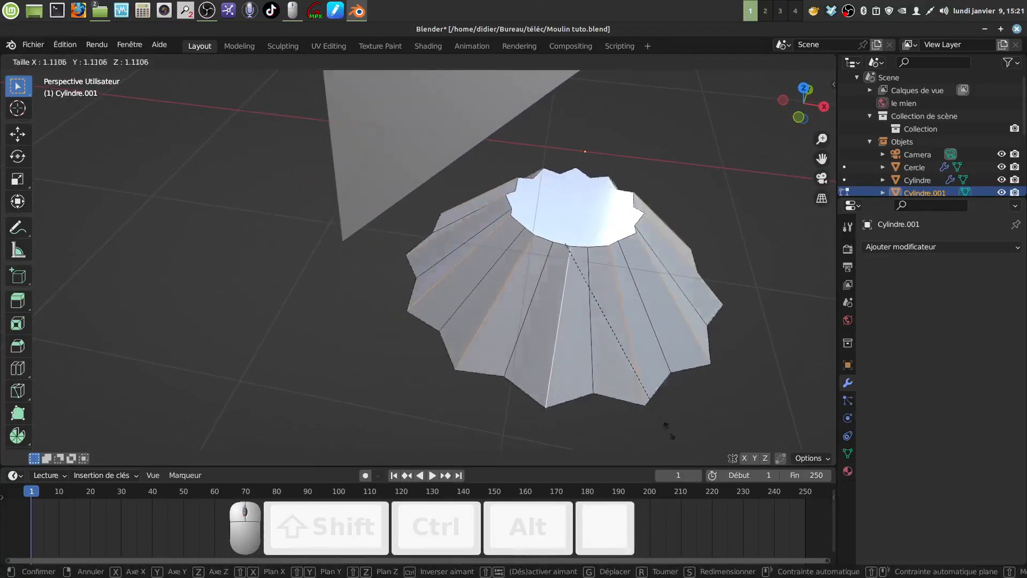
{"action": "left_click", "coordinate": [712, 448]}
{"action": "middle_click_drag", "start_coordinate": [712, 448], "coordinate": [428, 415]}
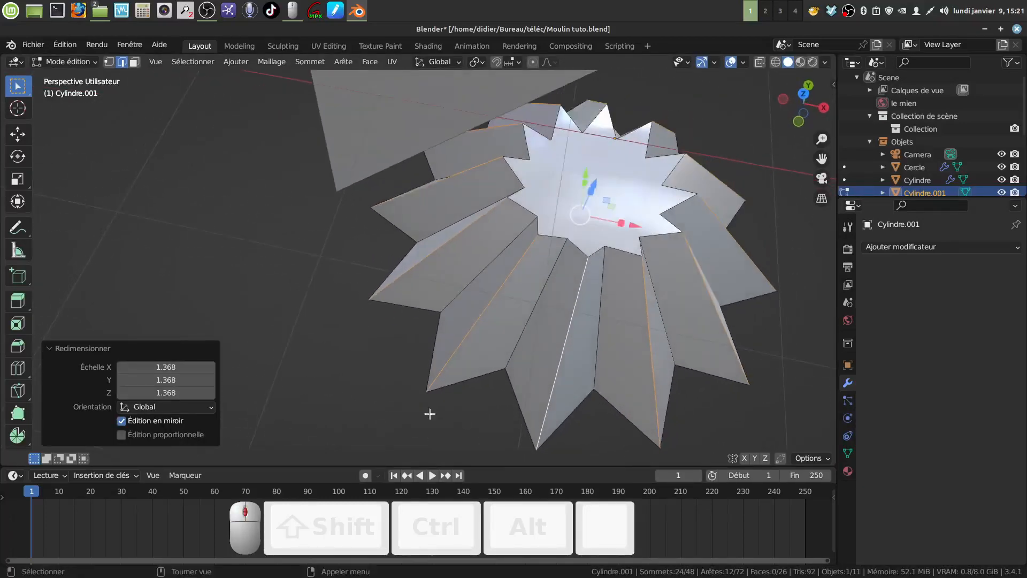
{"action": "left_click", "coordinate": [187, 393]}
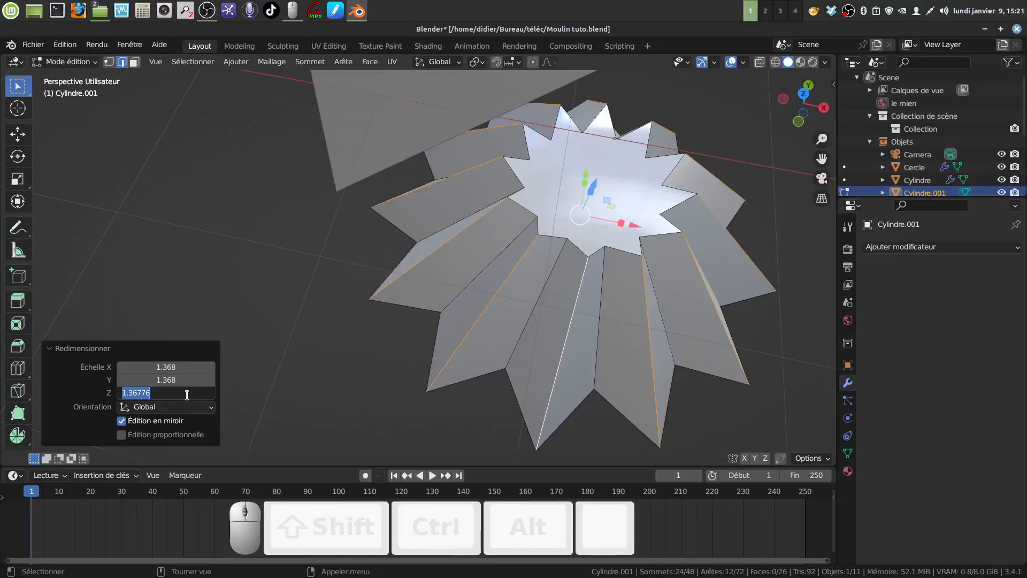
{"action": "key", "text": "BackSpace"}
{"action": "type", "text": "1"}
{"action": "key", "text": "Return"}
- Return to Object Mode and move the triangle about 0.22 m along X, aligning its lower corner with the fluted cone's base
{"action": "middle_click_drag", "start_coordinate": [284, 362], "coordinate": [151, 290]}
{"action": "middle_click_drag", "start_coordinate": [547, 354], "coordinate": [527, 352]}
{"action": "middle_click_drag", "start_coordinate": [493, 341], "coordinate": [522, 232]}
{"action": "middle_click_drag", "start_coordinate": [497, 381], "coordinate": [480, 347], "text": "shift"}
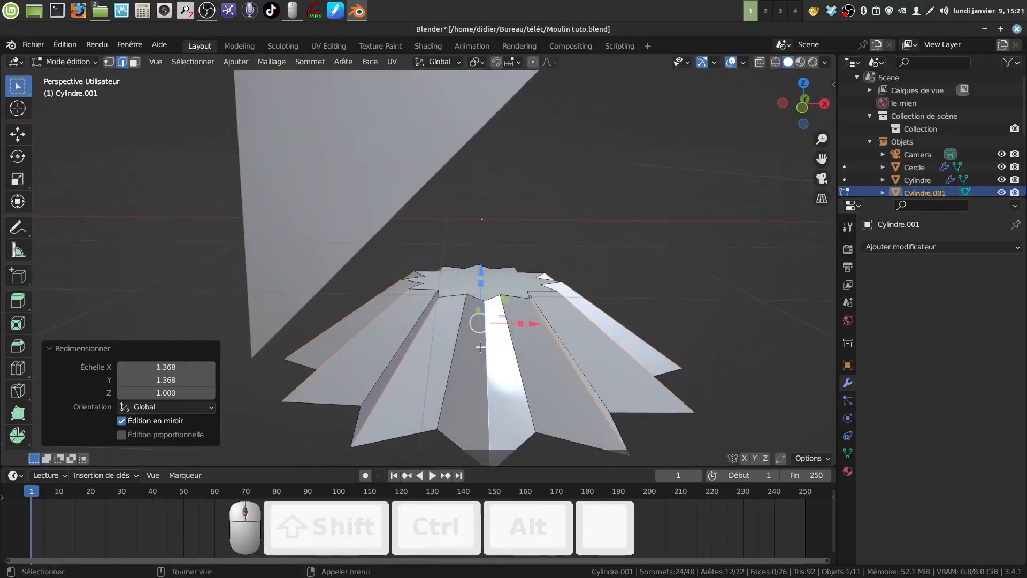
{"action": "key", "text": "KP_1"}
{"action": "scroll", "coordinate": [427, 309], "scroll_direction": "down", "scroll_amount": 4}
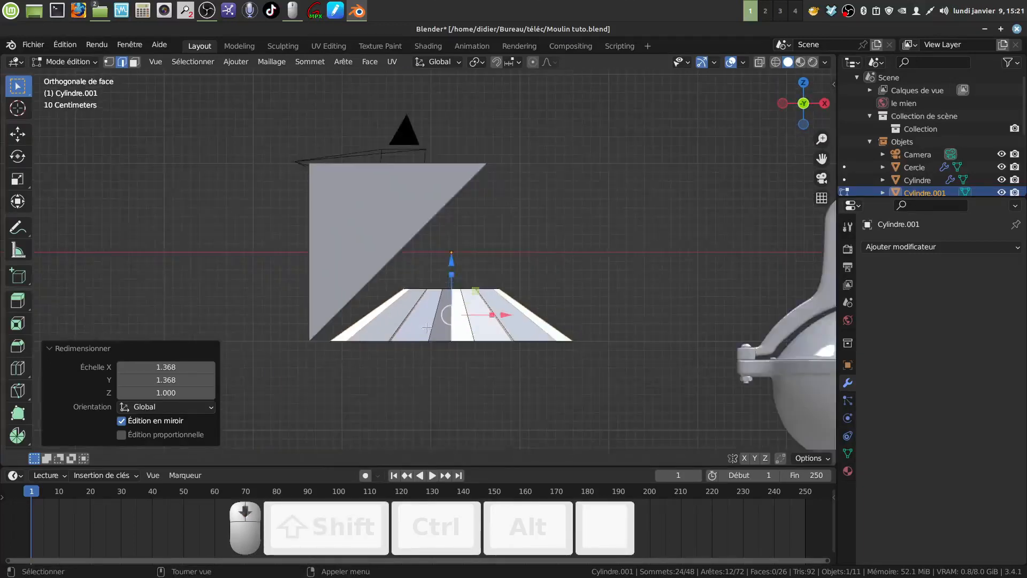
{"action": "middle_click_drag", "start_coordinate": [411, 338], "coordinate": [419, 335], "text": "shift"}
{"action": "key", "text": "a"}
{"action": "key", "text": "a"}
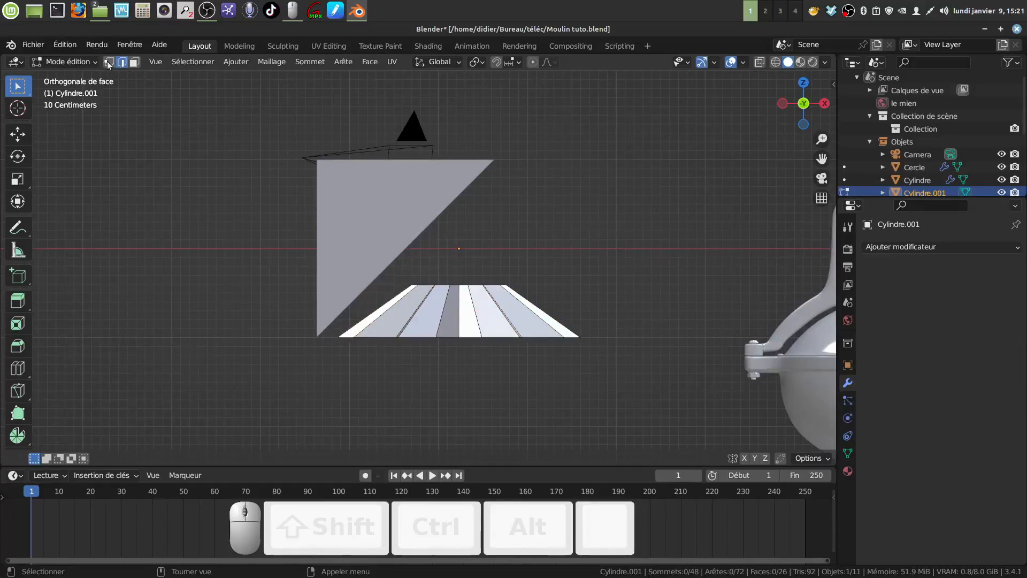
{"action": "key", "text": "Tab"}
{"action": "left_click", "coordinate": [351, 236]}
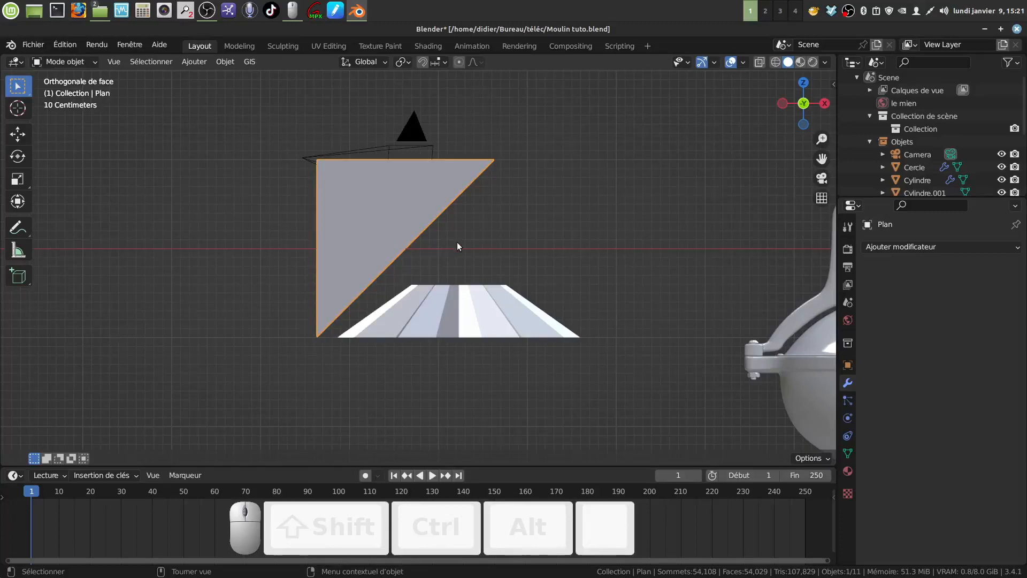
{"action": "key", "text": "g"}
{"action": "key", "text": "x"}
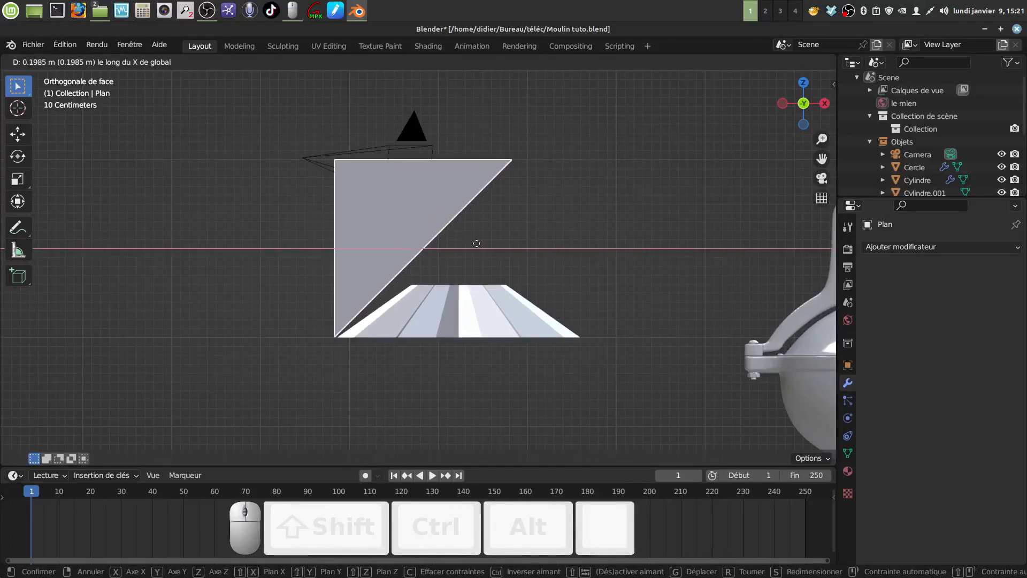
{"action": "left_click", "coordinate": [473, 248]}
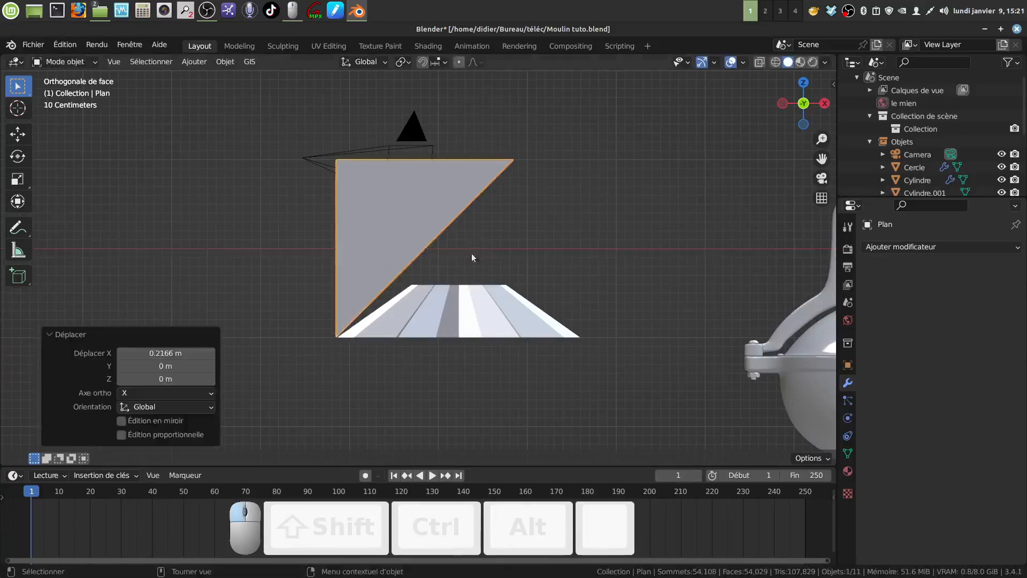
- Raise the fluted cone's top vertices about 0.16 m along Z and scale them by about 1.188 to meet the triangle's slope
{"action": "left_click", "coordinate": [445, 310]}
{"action": "key", "text": "Tab"}
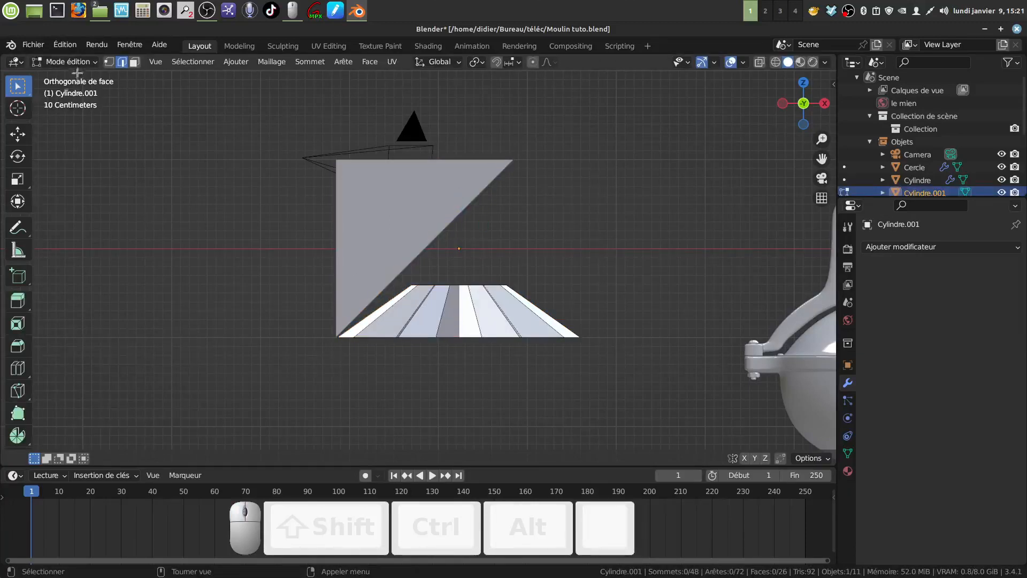
{"action": "left_click", "coordinate": [109, 62]}
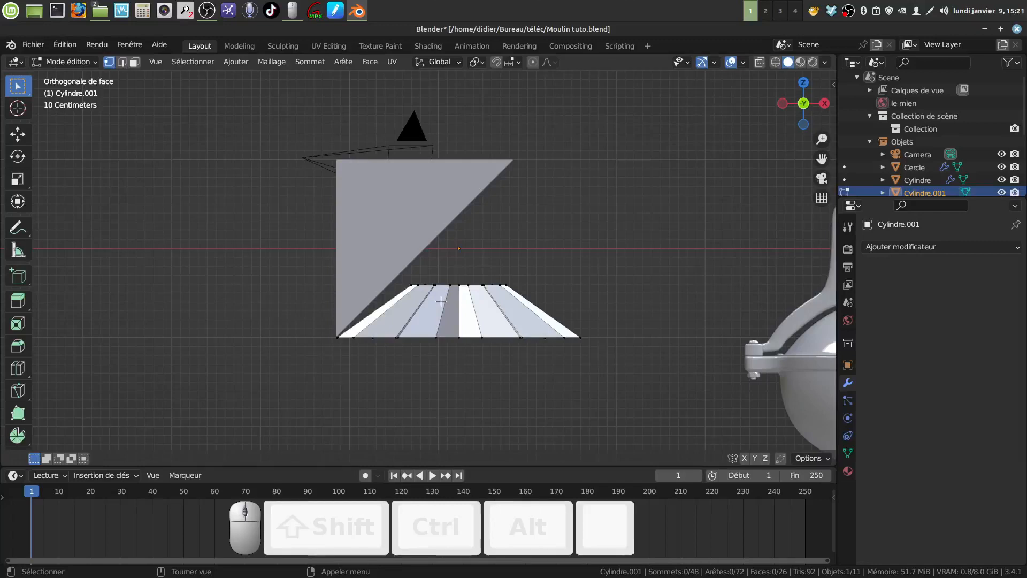
{"action": "key", "text": "z"}
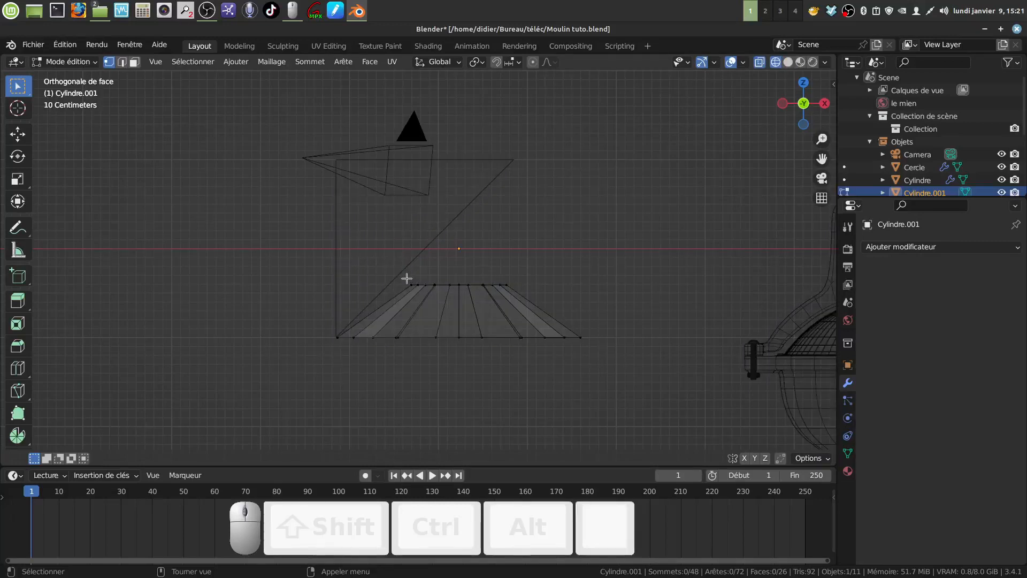
{"action": "mouse_move", "coordinate": [407, 278]}
{"action": "left_mouse_down"}
{"action": "mouse_move", "coordinate": [514, 283]}
{"action": "mouse_move", "coordinate": [542, 306]}
{"action": "left_mouse_up"}
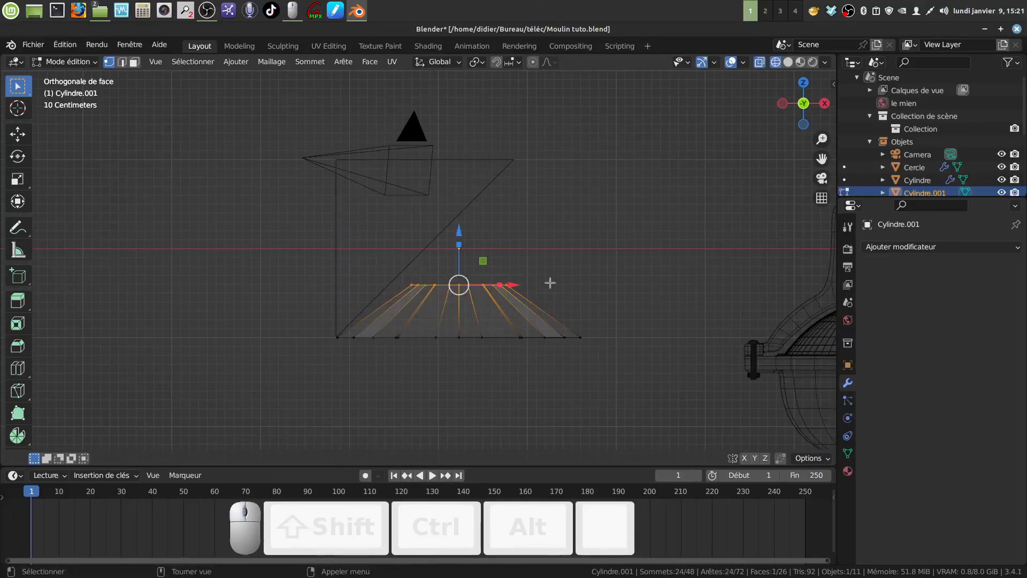
{"action": "mouse_move", "coordinate": [459, 228]}
{"action": "left_mouse_down"}
{"action": "mouse_move", "coordinate": [460, 207]}
{"action": "mouse_move", "coordinate": [463, 216]}
{"action": "left_mouse_up"}
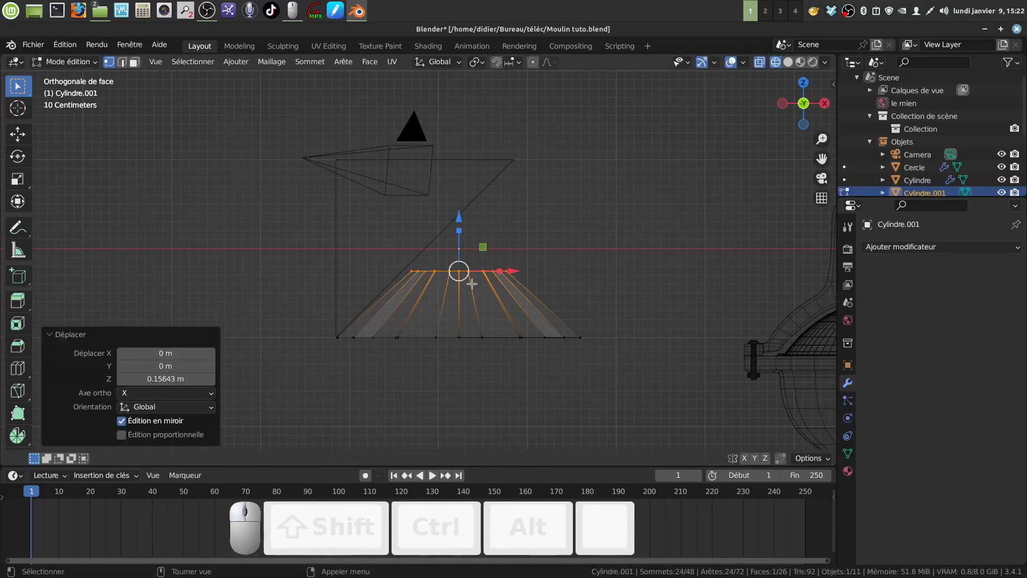
{"action": "key", "text": "s"}
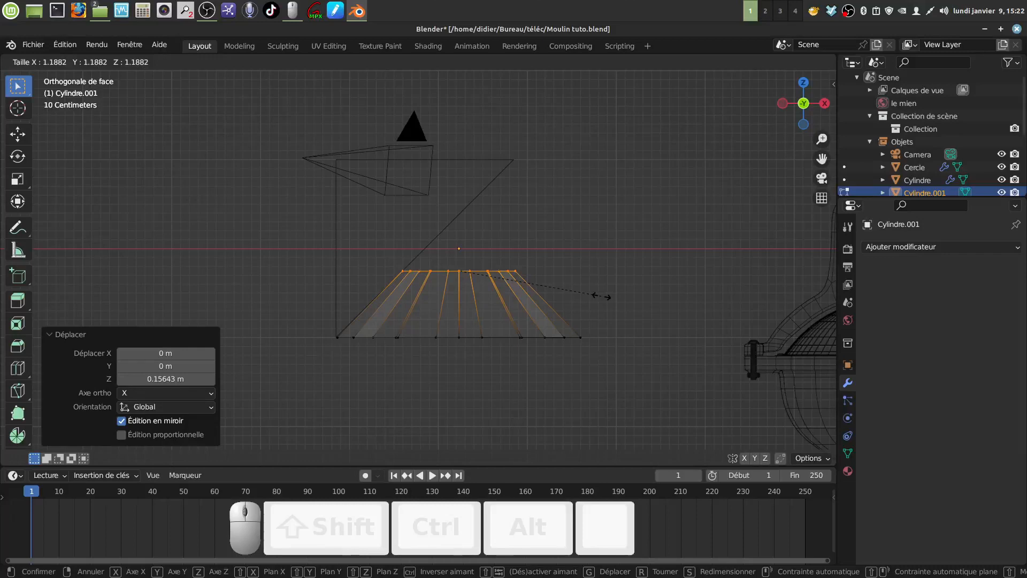
{"action": "left_click", "coordinate": [602, 295]}
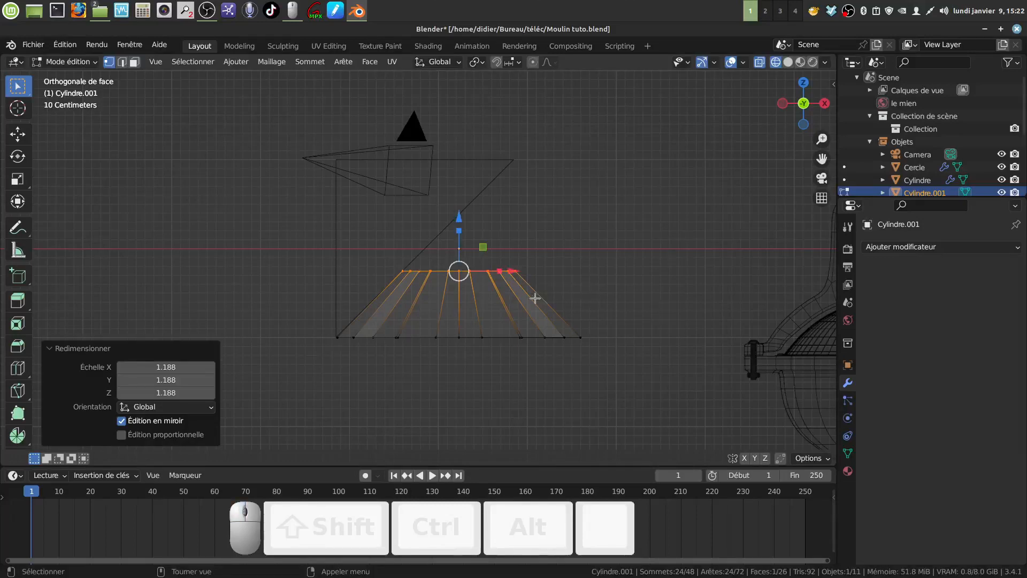
- Return to solid shading in Object Mode and delete the triangle plane
{"action": "key", "text": "z"}
{"action": "mouse_move", "coordinate": [535, 298]}
{"action": "middle_mouse_down"}
{"action": "mouse_move", "coordinate": [510, 347]}
{"action": "mouse_move", "coordinate": [537, 287]}
{"action": "mouse_move", "coordinate": [564, 298]}
{"action": "mouse_move", "coordinate": [514, 291]}
{"action": "mouse_move", "coordinate": [515, 301]}
{"action": "mouse_move", "coordinate": [522, 279]}
{"action": "mouse_move", "coordinate": [505, 321]}
{"action": "mouse_move", "coordinate": [480, 317]}
{"action": "mouse_move", "coordinate": [463, 354]}
{"action": "mouse_move", "coordinate": [454, 343]}
{"action": "middle_mouse_up"}
{"action": "key", "text": "Tab"}
{"action": "left_click", "coordinate": [375, 223]}
{"action": "key", "text": "x"}
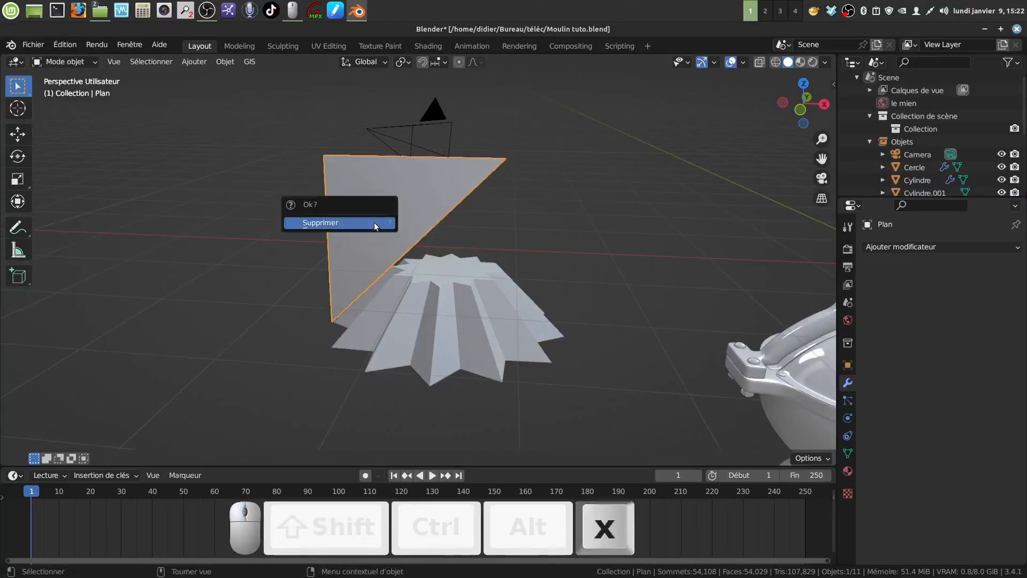
{"action": "left_click", "coordinate": [374, 223]}
- Extrude the fluted cone's bottom face and move it about 0.32 m down along Z
{"action": "mouse_move", "coordinate": [432, 316]}
{"action": "middle_mouse_down"}
{"action": "mouse_move", "coordinate": [455, 313]}
{"action": "mouse_move", "coordinate": [448, 260]}
{"action": "mouse_move", "coordinate": [431, 310]}
{"action": "middle_mouse_up"}
{"action": "left_click", "coordinate": [429, 310]}
{"action": "key", "text": "Tab"}
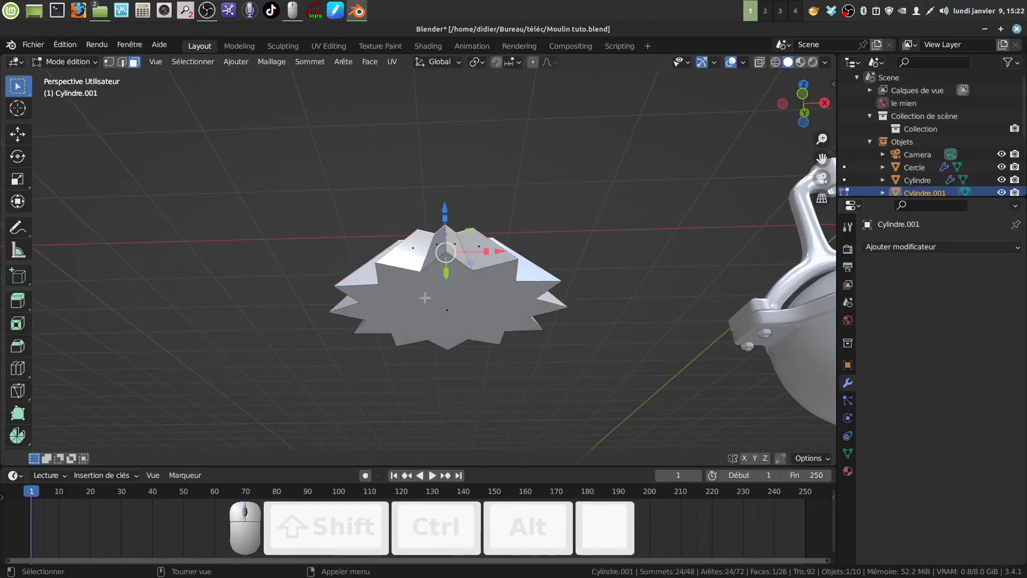
{"action": "middle_click_drag", "start_coordinate": [424, 297], "coordinate": [424, 344]}
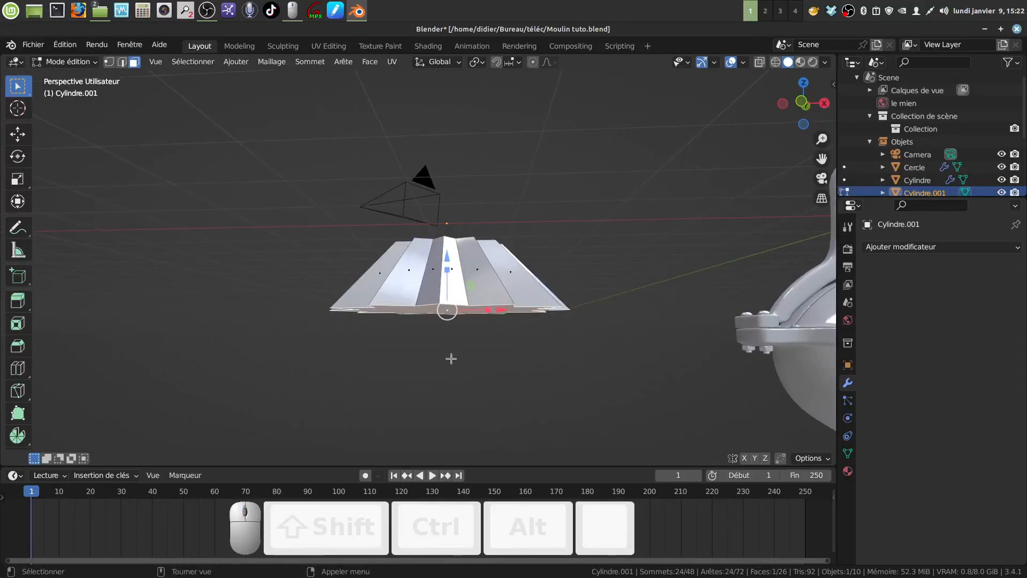
{"action": "key", "text": "e"}
{"action": "right_click", "coordinate": [453, 243]}
{"action": "key", "text": "g"}
{"action": "key", "text": "z"}
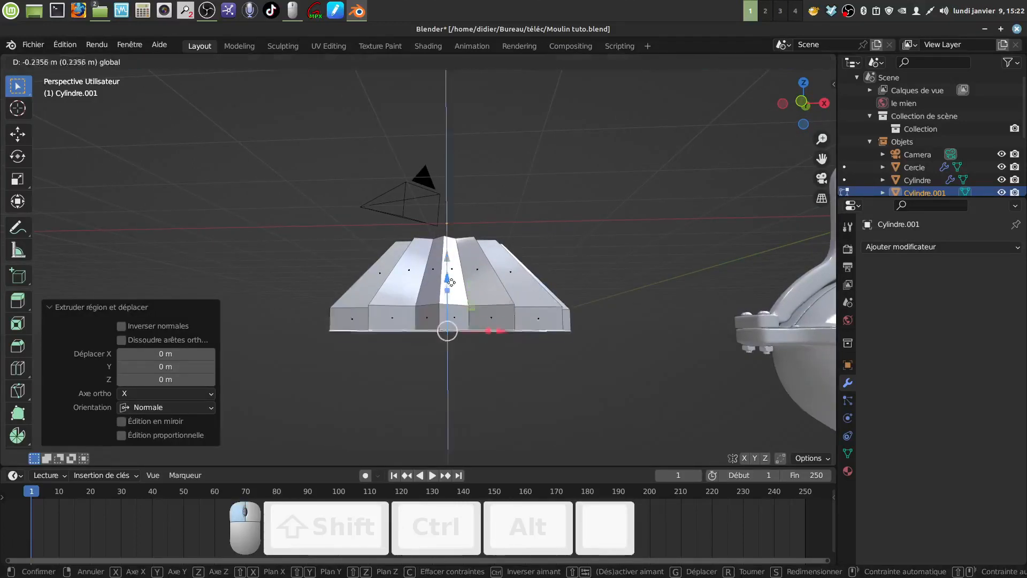
{"action": "left_click", "coordinate": [591, 287]}
- Round the extruded bottom face with the LoopTools Circle operation and scale it to about 0.85
{"action": "right_click", "coordinate": [593, 274]}
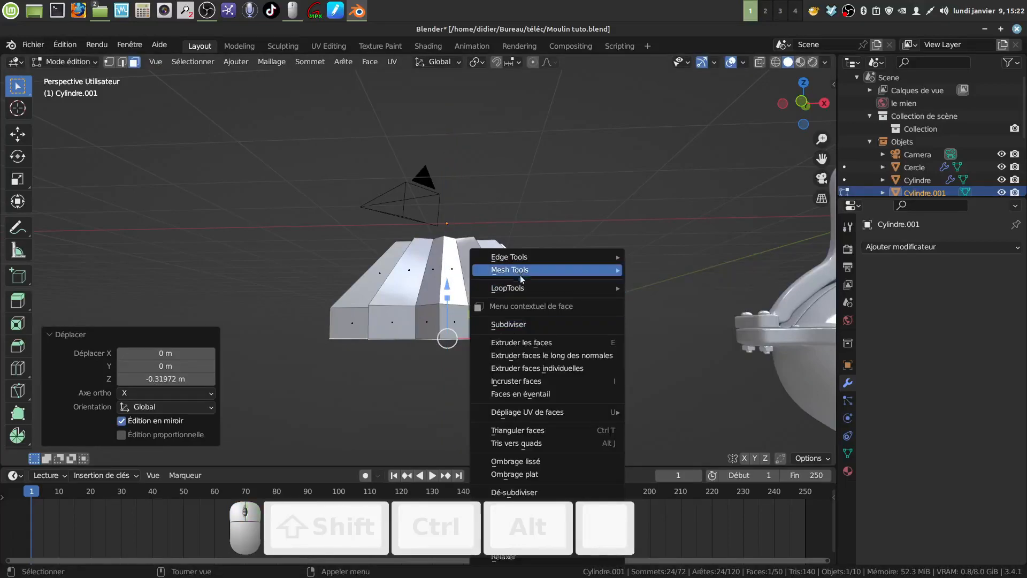
{"action": "mouse_move", "coordinate": [566, 290]}
{"action": "left_click", "coordinate": [661, 301]}
{"action": "mouse_move", "coordinate": [572, 323]}
{"action": "middle_mouse_down"}
{"action": "mouse_move", "coordinate": [570, 289]}
{"action": "mouse_move", "coordinate": [580, 275]}
{"action": "mouse_move", "coordinate": [603, 275]}
{"action": "mouse_move", "coordinate": [588, 326]}
{"action": "mouse_move", "coordinate": [544, 365]}
{"action": "mouse_move", "coordinate": [511, 333]}
{"action": "mouse_move", "coordinate": [590, 330]}
{"action": "mouse_move", "coordinate": [569, 344]}
{"action": "mouse_move", "coordinate": [556, 331]}
{"action": "middle_mouse_up"}
{"action": "key", "text": "s"}
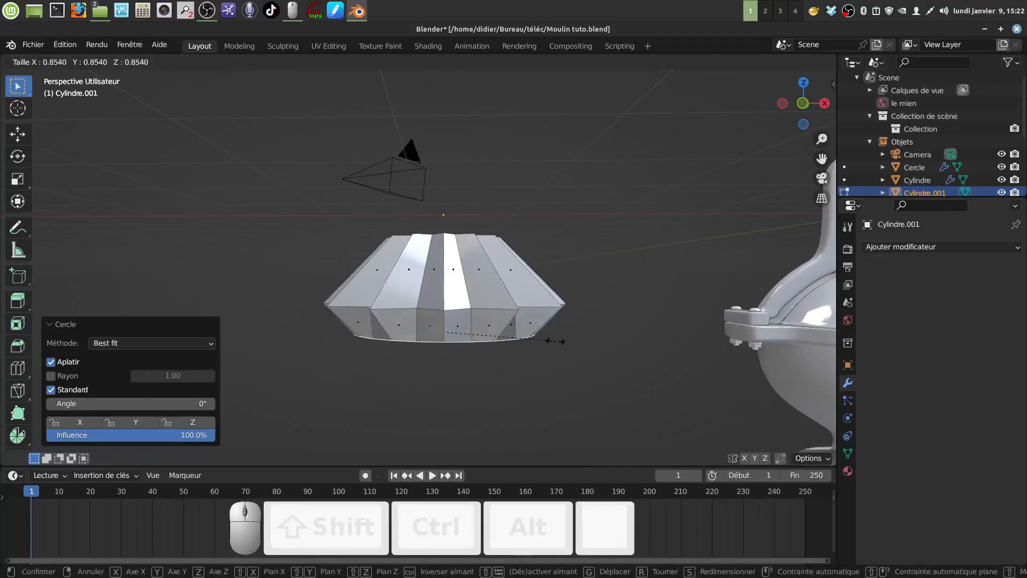
{"action": "left_click", "coordinate": [554, 341]}
- Raise the rounded bottom face slightly along Z, then extrude it and lower the new face to form a straight cylindrical collar
{"action": "left_click_drag", "start_coordinate": [444, 279], "coordinate": [442, 263]}
{"action": "middle_click_drag", "start_coordinate": [444, 267], "coordinate": [485, 320]}
{"action": "key", "text": "e"}
{"action": "left_click", "coordinate": [479, 345]}
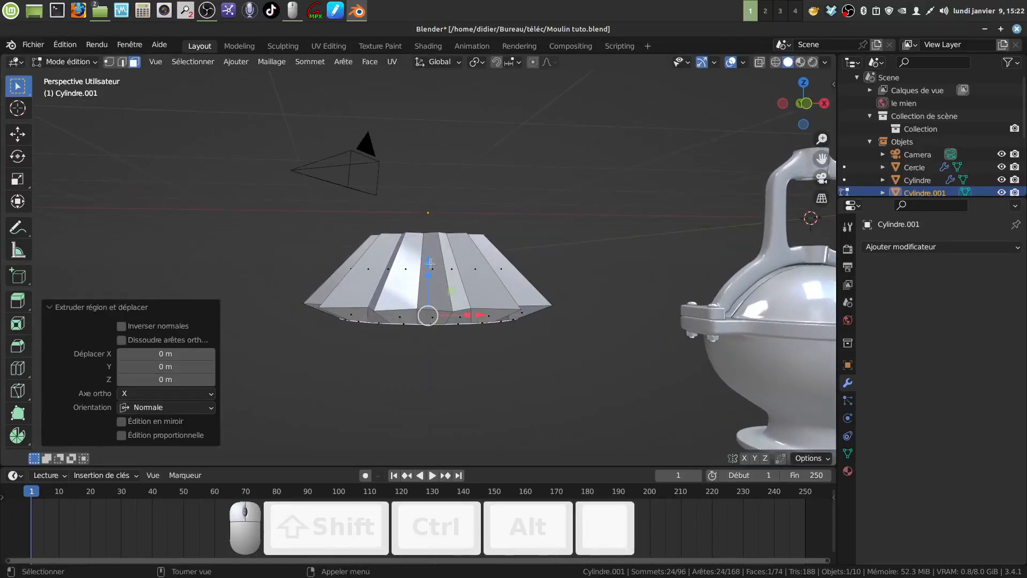
{"action": "left_click_drag", "start_coordinate": [430, 263], "coordinate": [438, 318]}
{"action": "left_click", "coordinate": [439, 317]}
- Inset the fluted cone's star-shaped top face by 0.1573 m and round the inner face with the LoopTools Circle operation
{"action": "middle_click_drag", "start_coordinate": [439, 318], "coordinate": [434, 341]}
{"action": "middle_click_drag", "start_coordinate": [425, 267], "coordinate": [486, 292]}
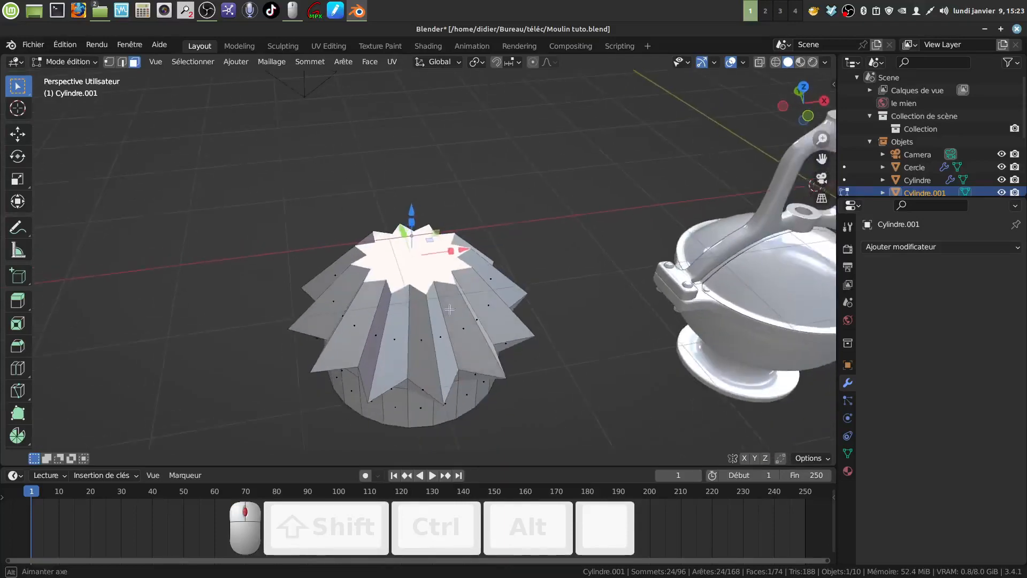
{"action": "key", "text": "i"}
{"action": "left_click", "coordinate": [527, 274]}
{"action": "right_click", "coordinate": [525, 215]}
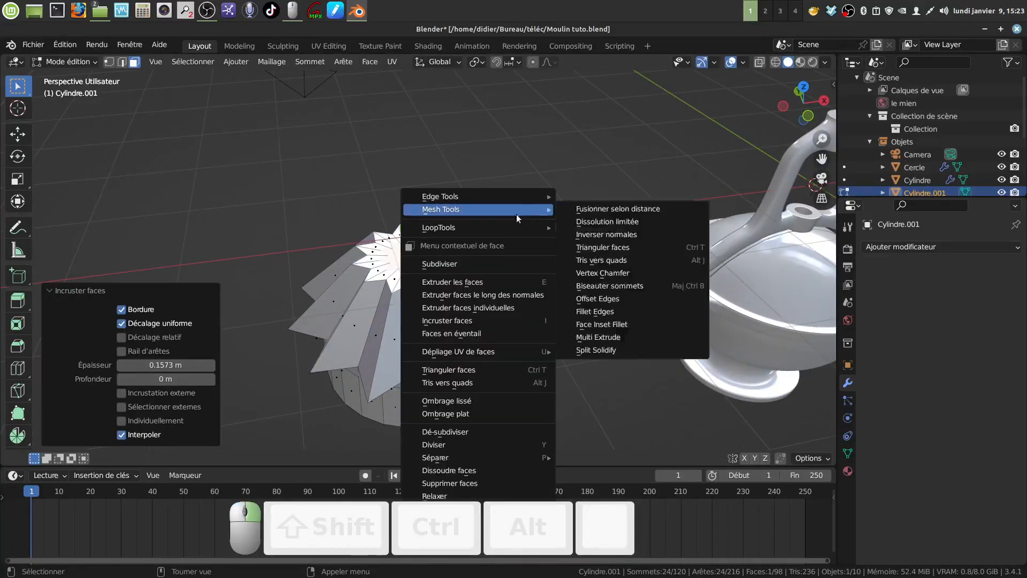
{"action": "mouse_move", "coordinate": [496, 226]}
{"action": "left_click", "coordinate": [586, 239]}
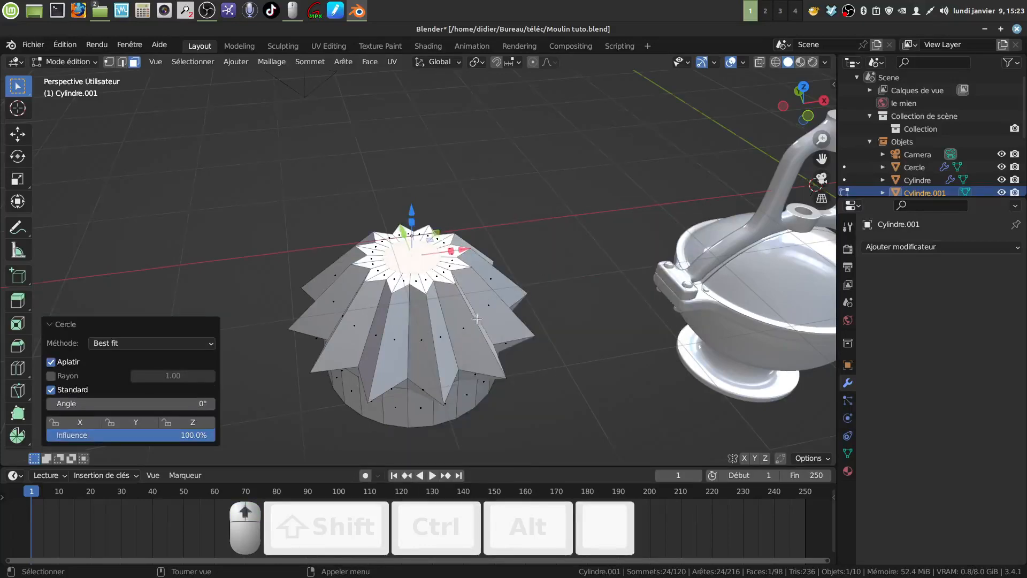
- Scale the rounded inner face on top of the cone to about 1.469
{"action": "middle_click_drag", "start_coordinate": [481, 267], "coordinate": [472, 328]}
{"action": "key", "text": "s"}
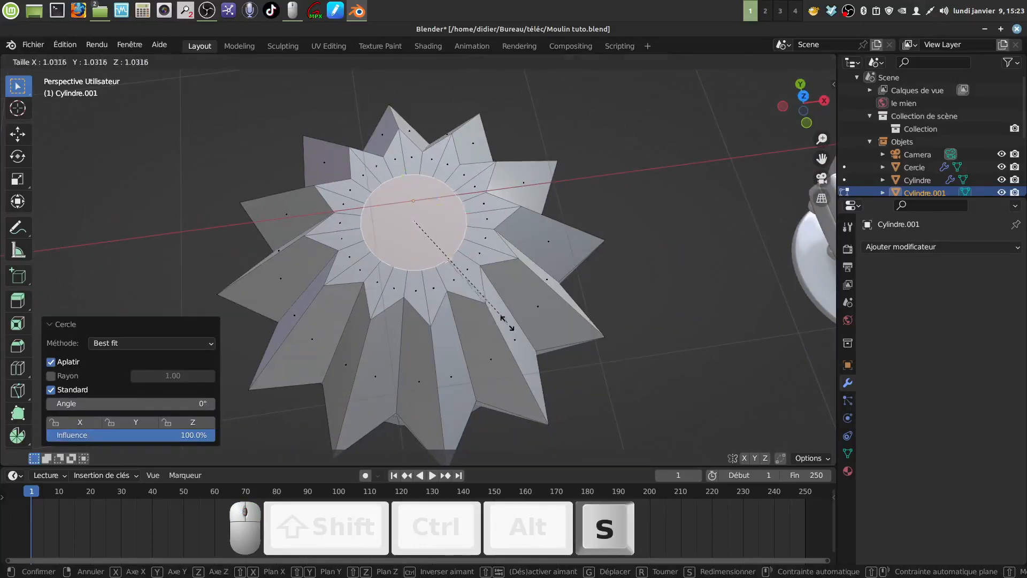
{"action": "left_click", "coordinate": [567, 342]}
- Inset the collar's bottom face by about 0.553 m in a see-through bottom view, matching the top circle's diameter
{"action": "middle_click_drag", "start_coordinate": [565, 341], "coordinate": [489, 194]}
{"action": "middle_click_drag", "start_coordinate": [461, 370], "coordinate": [455, 263], "text": "shift"}
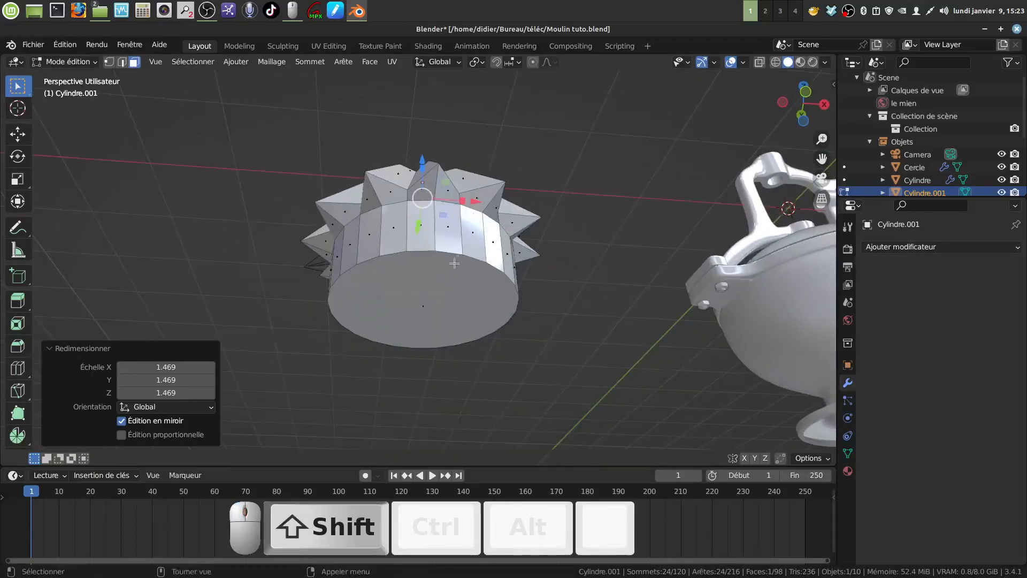
{"action": "left_click", "coordinate": [436, 295]}
{"action": "left_click", "coordinate": [452, 304]}
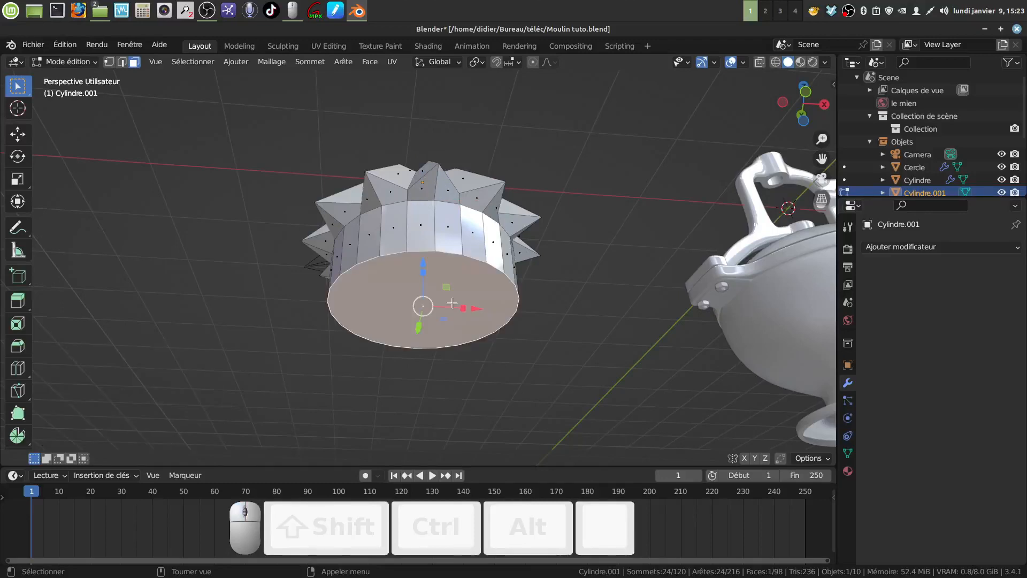
{"action": "key", "text": "ctrl+KP_7"}
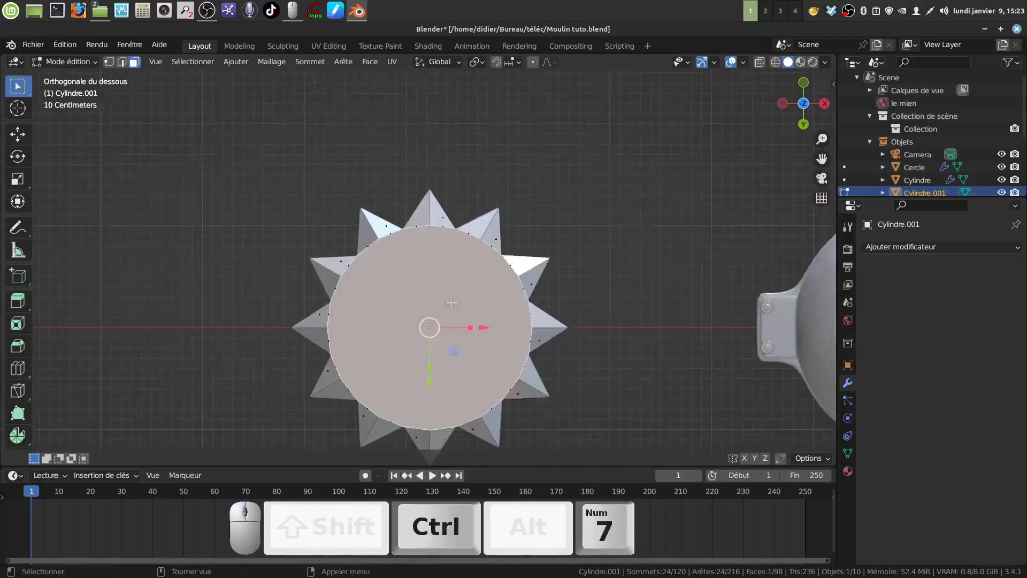
{"action": "key", "text": "alt+z"}
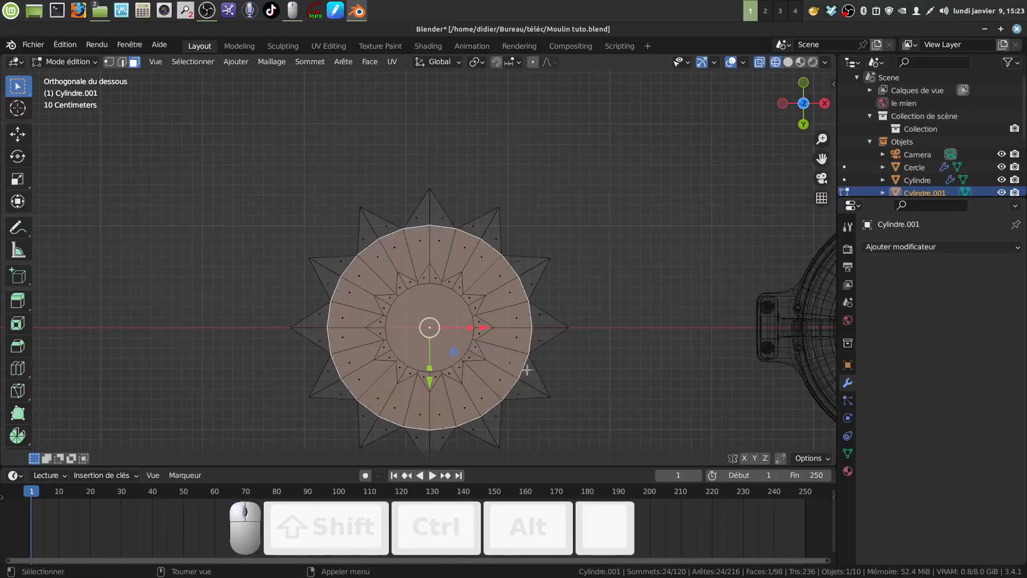
{"action": "key", "text": "i"}
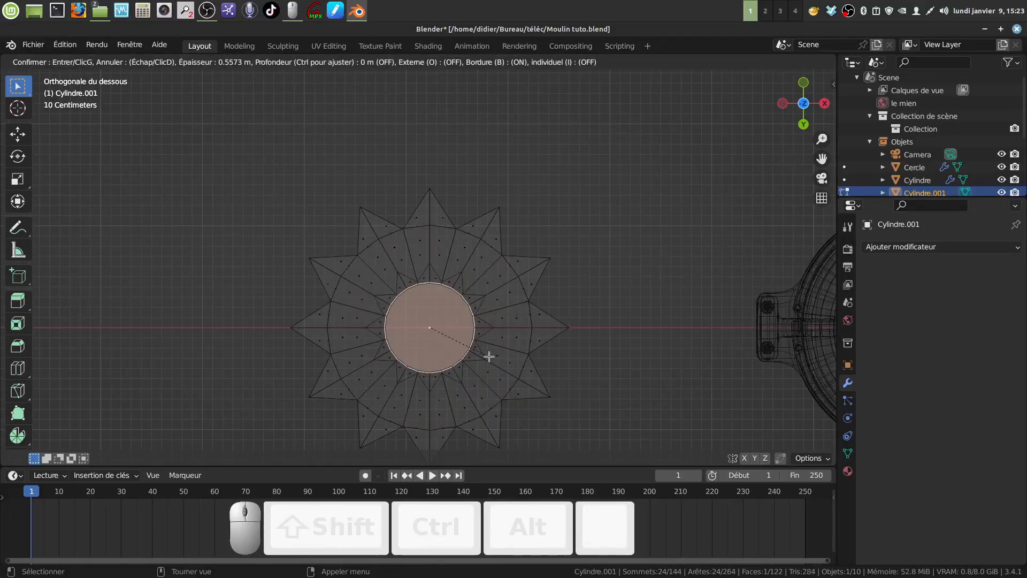
{"action": "left_click", "coordinate": [489, 356]}
- Extrude the inset bottom circle and move it about 4.05 m down along Z to form the lower shaft
{"action": "middle_click_drag", "start_coordinate": [489, 357], "coordinate": [485, 88]}
{"action": "scroll", "coordinate": [473, 353], "scroll_direction": "down", "scroll_amount": 4}
{"action": "middle_click_drag", "start_coordinate": [472, 353], "coordinate": [480, 276], "text": "shift"}
{"action": "key", "text": "e"}
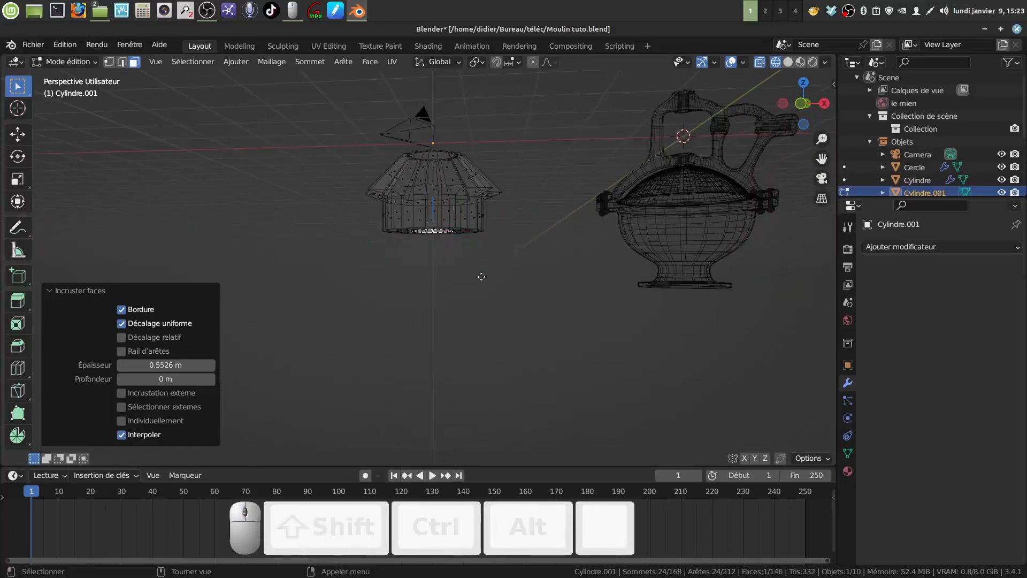
{"action": "left_click", "coordinate": [482, 277]}
{"action": "left_click_drag", "start_coordinate": [433, 176], "coordinate": [433, 378]}
- Extrude the circular top face of the cone and move it about 3.86 m up along Z to form the upper shaft
{"action": "middle_click_drag", "start_coordinate": [454, 243], "coordinate": [446, 373], "text": "shift"}
{"action": "middle_click_drag", "start_coordinate": [444, 289], "coordinate": [444, 316]}
{"action": "scroll", "coordinate": [441, 315], "scroll_direction": "up", "scroll_amount": 4}
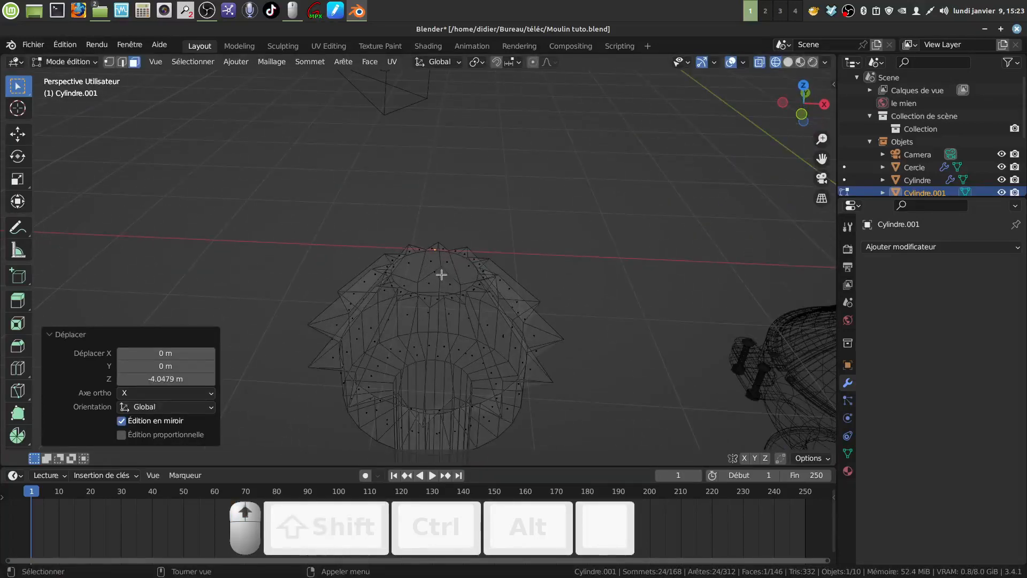
{"action": "key", "text": "ctrl+z"}
{"action": "middle_click_drag", "start_coordinate": [445, 252], "coordinate": [463, 223]}
{"action": "scroll", "coordinate": [463, 223], "scroll_direction": "down", "scroll_amount": 1}
{"action": "scroll", "coordinate": [463, 223], "scroll_direction": "down", "scroll_amount": 2}
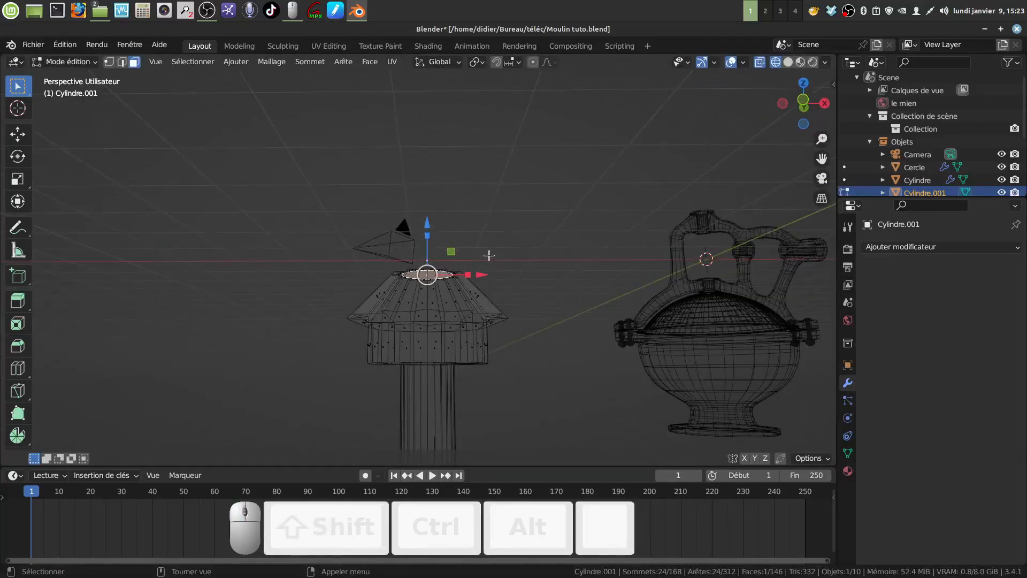
{"action": "key", "text": "e"}
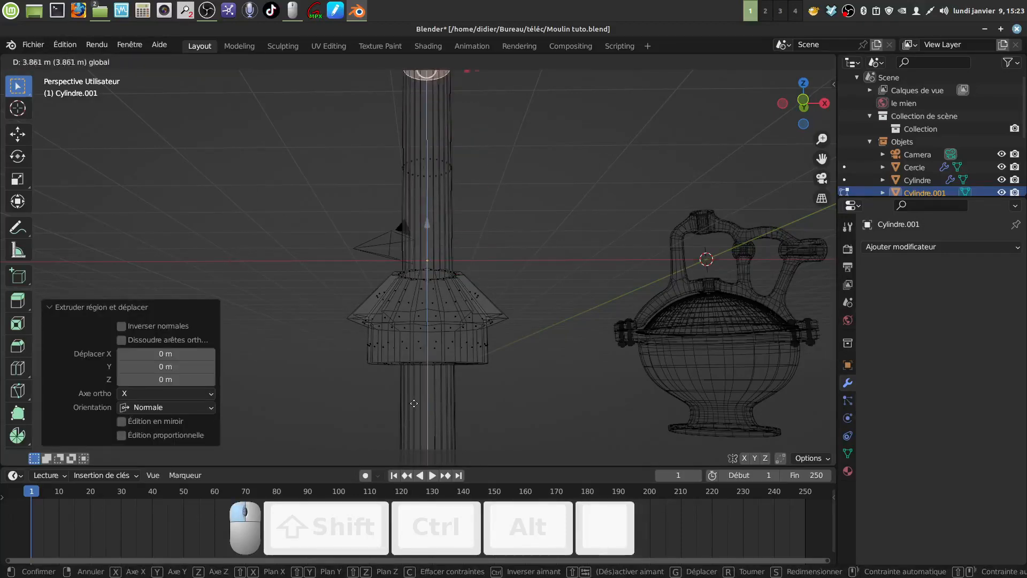
{"action": "left_click", "coordinate": [414, 404]}
- Return to solid shading in Object Mode and inspect the collar and shaft from below
{"action": "key", "text": "shift+z"}
{"action": "key", "text": "Tab"}
{"action": "middle_click_drag", "start_coordinate": [434, 310], "coordinate": [442, 359]}
{"action": "middle_click_drag", "start_coordinate": [442, 359], "coordinate": [412, 329], "text": "shift"}
{"action": "scroll", "coordinate": [439, 378], "scroll_direction": "up", "scroll_amount": 2}
{"action": "middle_click_drag", "start_coordinate": [413, 329], "coordinate": [411, 352], "text": "shift"}
{"action": "middle_click_drag", "start_coordinate": [400, 399], "coordinate": [405, 328], "text": "shift"}
{"action": "scroll", "coordinate": [432, 383], "scroll_direction": "up", "scroll_amount": 2}
{"action": "mouse_move", "coordinate": [432, 383]}
{"action": "middle_mouse_down"}
{"action": "mouse_move", "coordinate": [454, 381]}
{"action": "mouse_move", "coordinate": [447, 395]}
{"action": "mouse_move", "coordinate": [452, 385]}
{"action": "middle_mouse_up"}
- Bevel the collar's lower outer edge loop in Edit Mode by about 0.079 m with 3 segments
{"action": "key", "text": "Tab"}
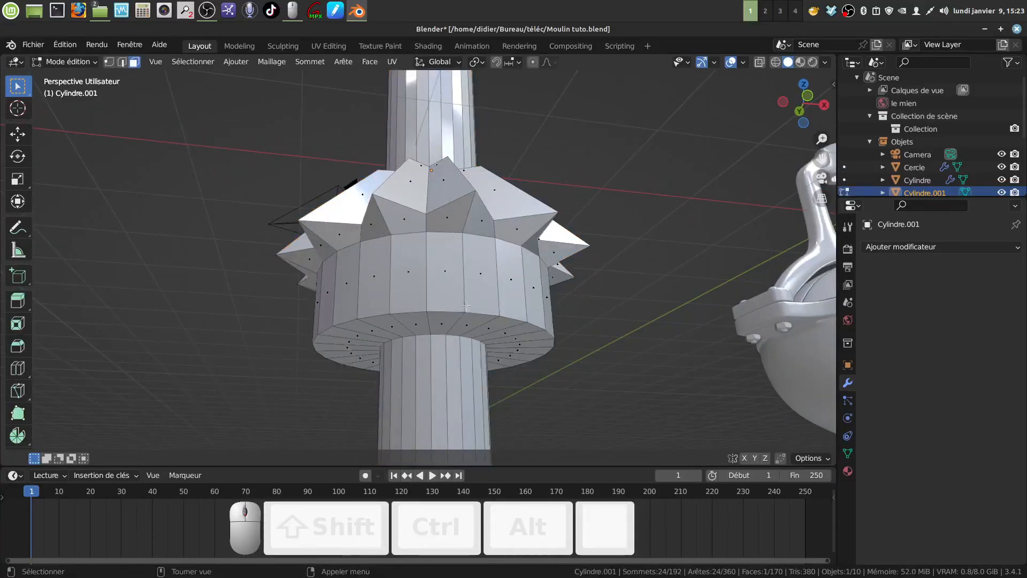
{"action": "left_click", "coordinate": [443, 307], "text": "alt"}
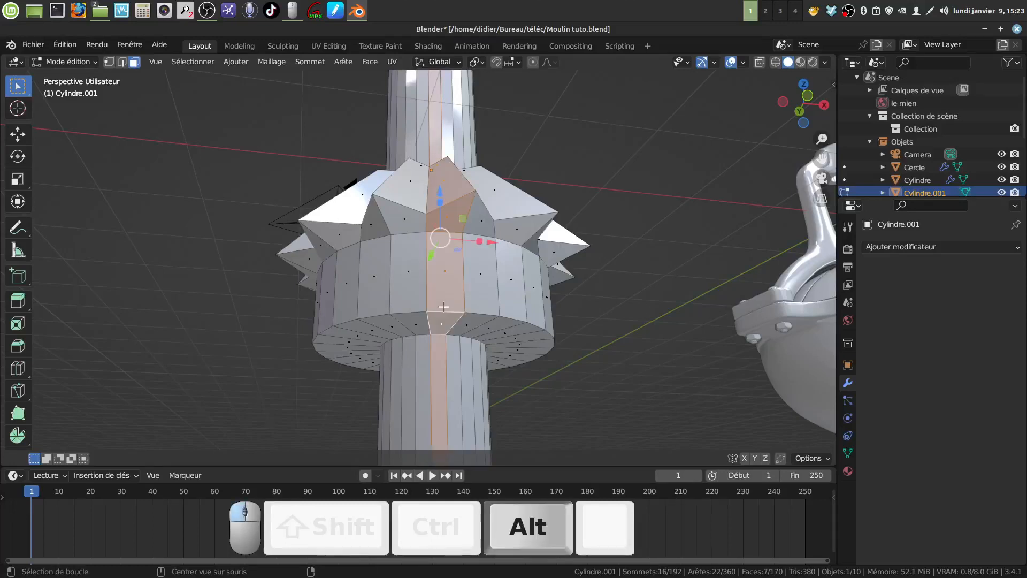
{"action": "key", "text": "alt+a"}
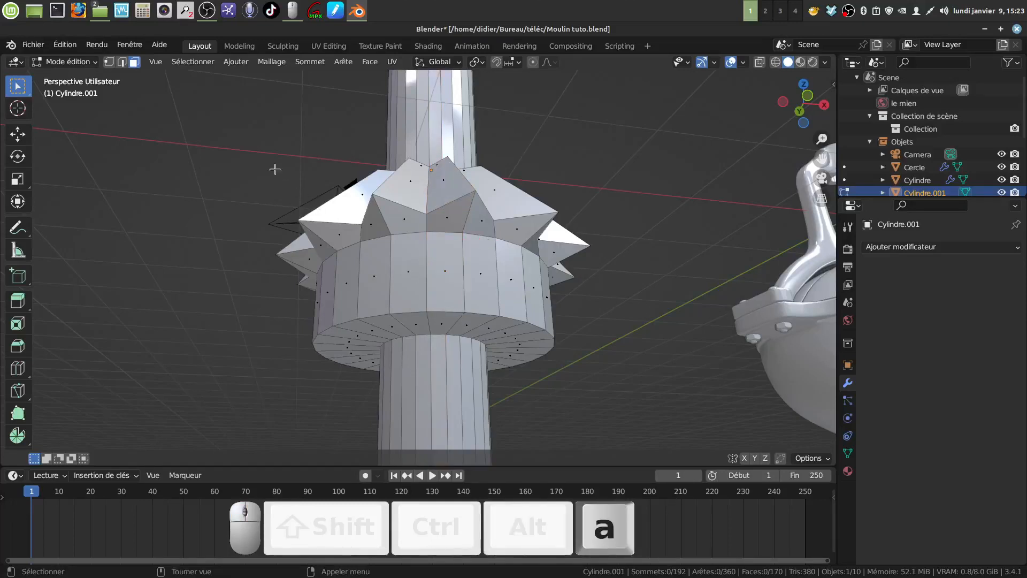
{"action": "left_click", "coordinate": [122, 62]}
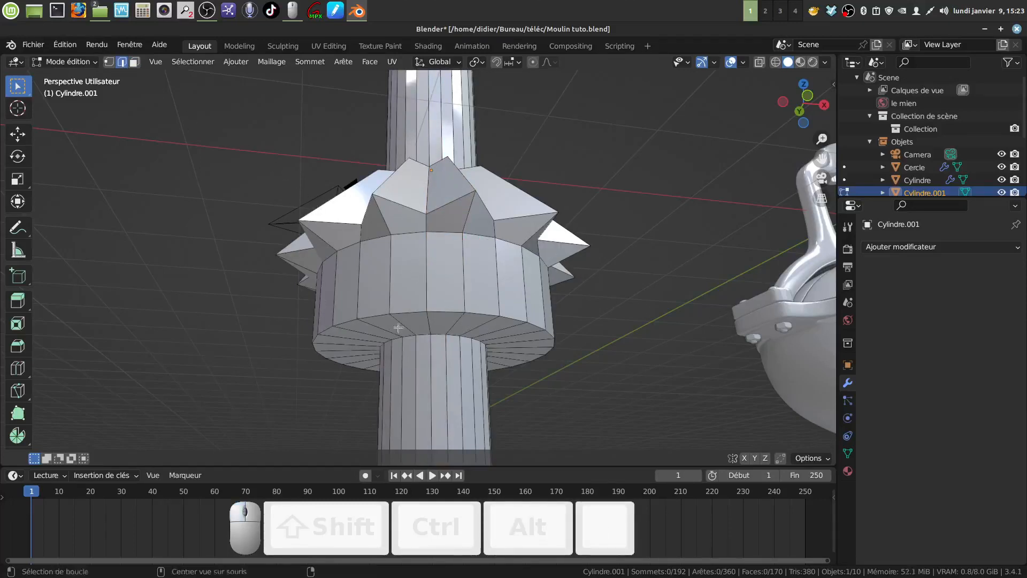
{"action": "left_click", "coordinate": [445, 311], "text": "alt"}
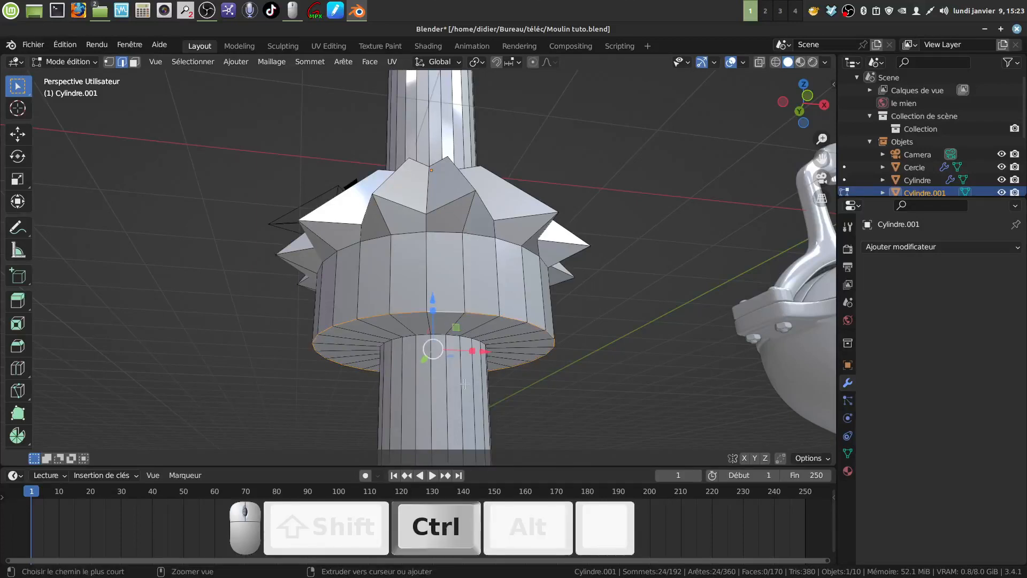
{"action": "key", "text": "ctrl+b"}
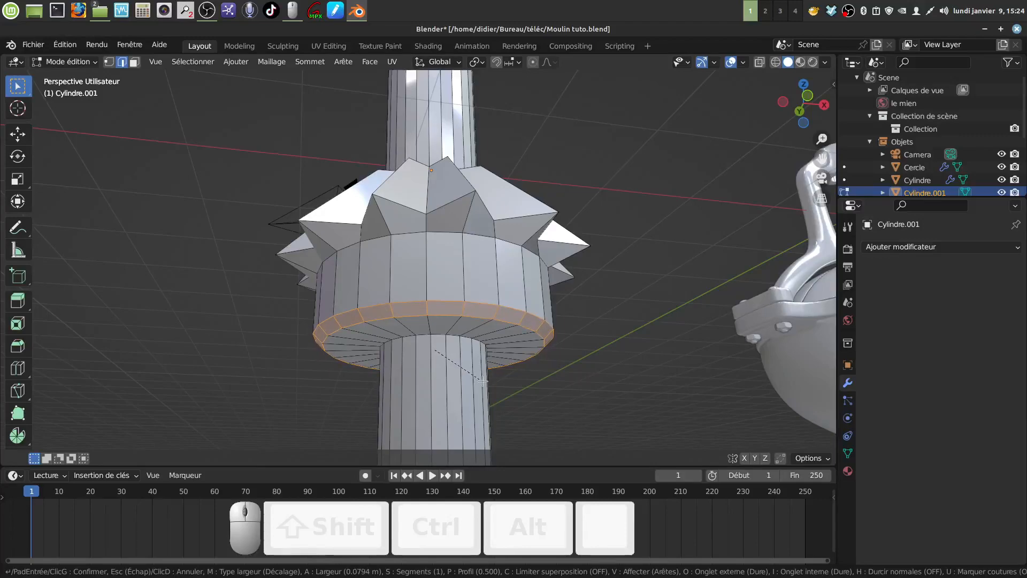
{"action": "scroll", "coordinate": [482, 380], "scroll_direction": "up", "scroll_amount": 1}
{"action": "scroll", "coordinate": [483, 380], "scroll_direction": "up", "scroll_amount": 1}
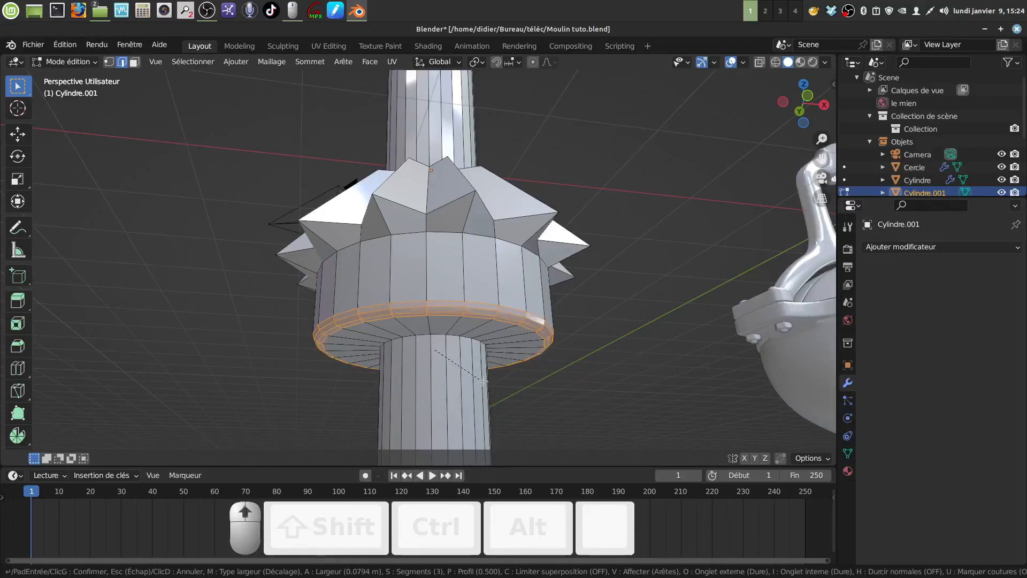
{"action": "left_click", "coordinate": [482, 380]}
- Return to Object Mode and add a bevel to the grinding part with the Biseauter operation for selected objects
{"action": "middle_click_drag", "start_coordinate": [508, 356], "coordinate": [403, 357]}
{"action": "key", "text": "Tab"}
{"action": "scroll", "coordinate": [484, 337], "scroll_direction": "down", "scroll_amount": 4}
{"action": "scroll", "coordinate": [476, 325], "scroll_direction": "down", "scroll_amount": 4}
{"action": "scroll", "coordinate": [451, 378], "scroll_direction": "up", "scroll_amount": 2}
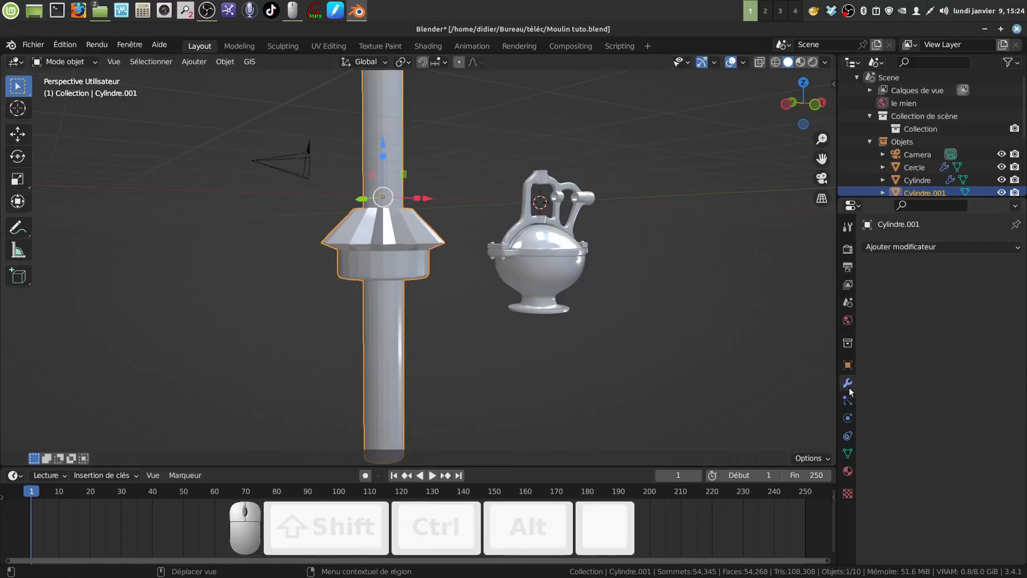
{"action": "key", "text": "n"}
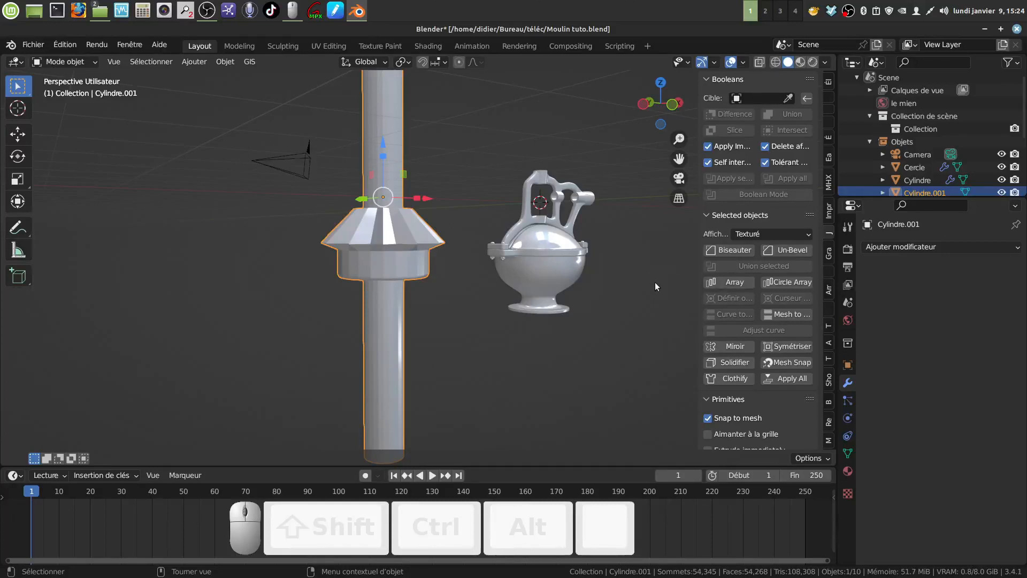
{"action": "scroll", "coordinate": [413, 279], "scroll_direction": "up", "scroll_amount": 3}
{"action": "middle_click_drag", "start_coordinate": [421, 304], "coordinate": [421, 279]}
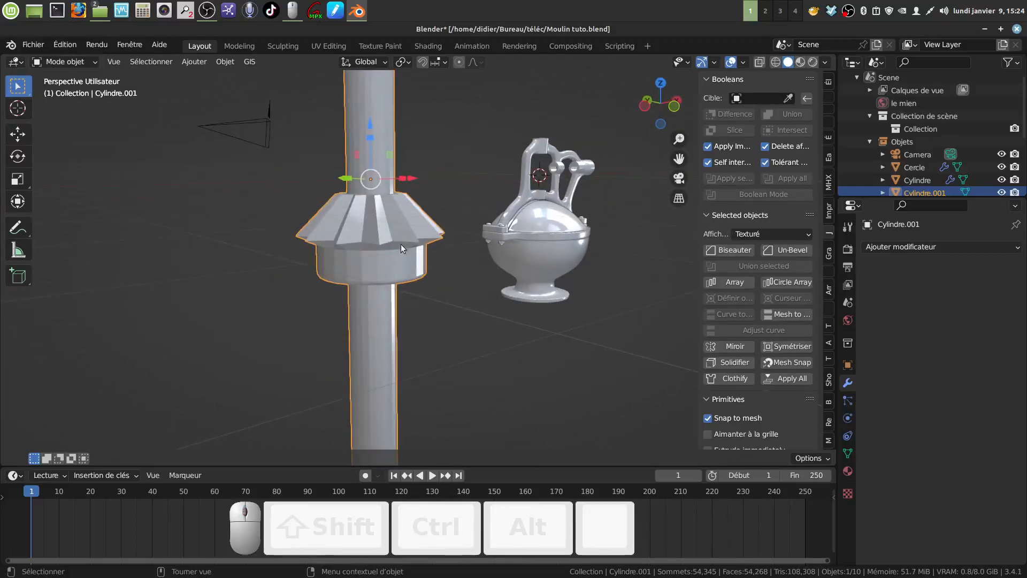
{"action": "left_click", "coordinate": [733, 250]}
{"action": "scroll", "coordinate": [634, 371], "scroll_direction": "up", "scroll_amount": 2}
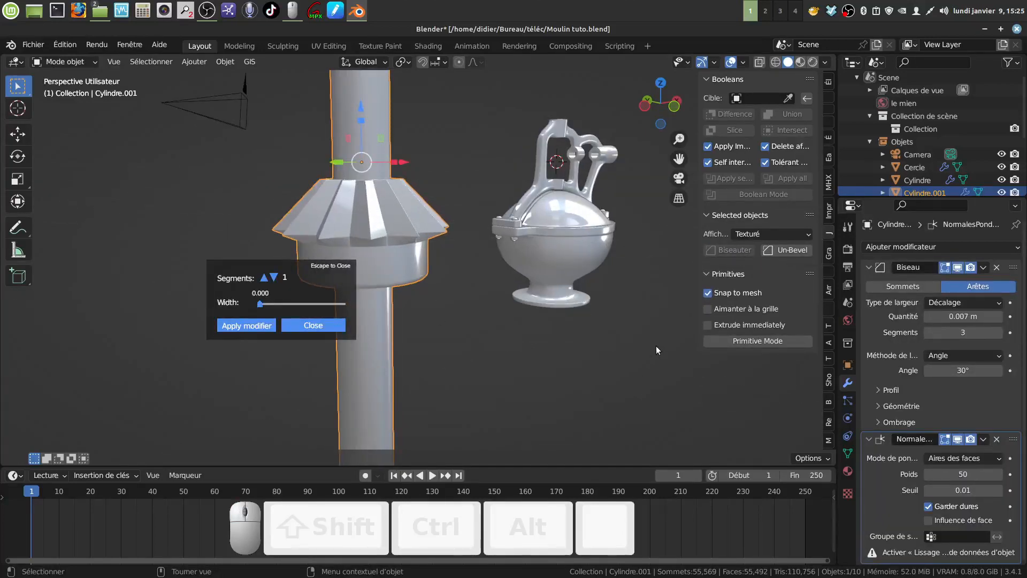
{"action": "key", "text": "n"}
- Display the wireframe overlay on the objects to check the bevel geometry up close
{"action": "middle_click_drag", "start_coordinate": [625, 297], "coordinate": [702, 369], "text": "shift"}
{"action": "scroll", "coordinate": [580, 402], "scroll_direction": "up", "scroll_amount": 3}
{"action": "middle_click_drag", "start_coordinate": [568, 377], "coordinate": [579, 307], "text": "shift"}
{"action": "middle_click_drag", "start_coordinate": [739, 92], "coordinate": [742, 108]}
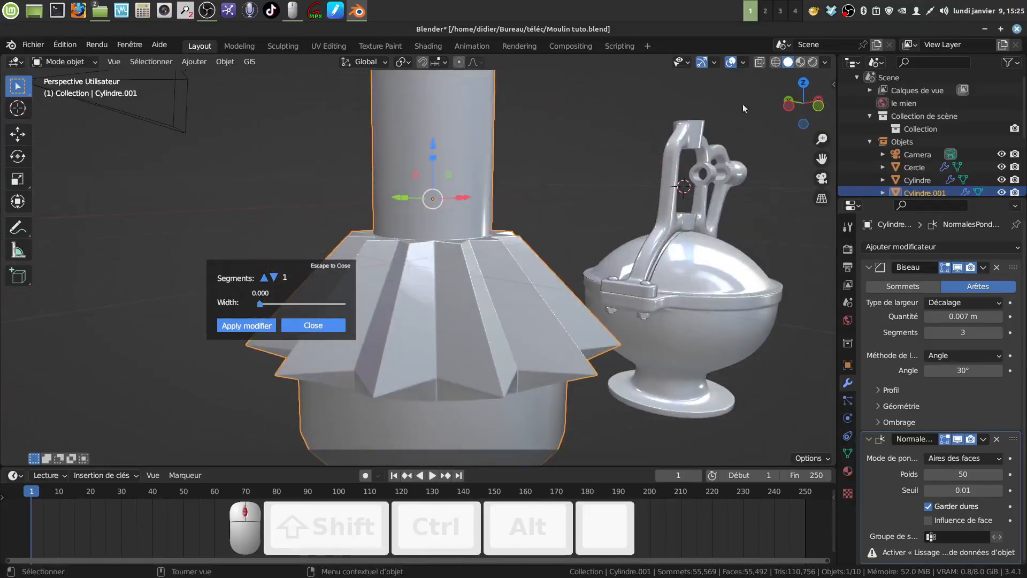
{"action": "left_click", "coordinate": [744, 62]}
{"action": "left_click", "coordinate": [664, 278]}
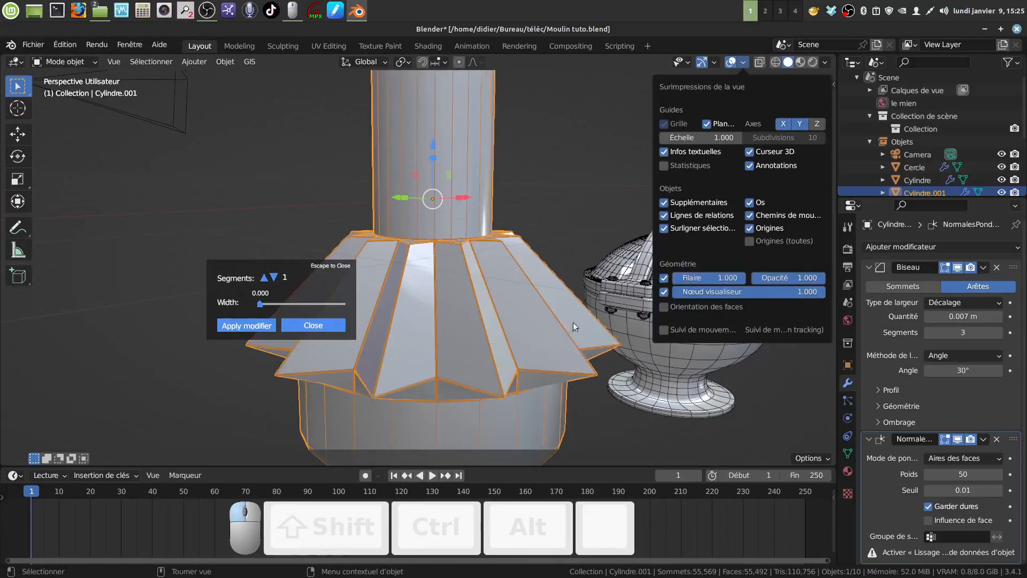
- Set the Bevel modifier to 4 segments and an amount of 0.011 m
{"action": "scroll", "coordinate": [573, 322], "scroll_direction": "up", "scroll_amount": 8}
{"action": "middle_click_drag", "start_coordinate": [563, 307], "coordinate": [645, 326], "text": "shift"}
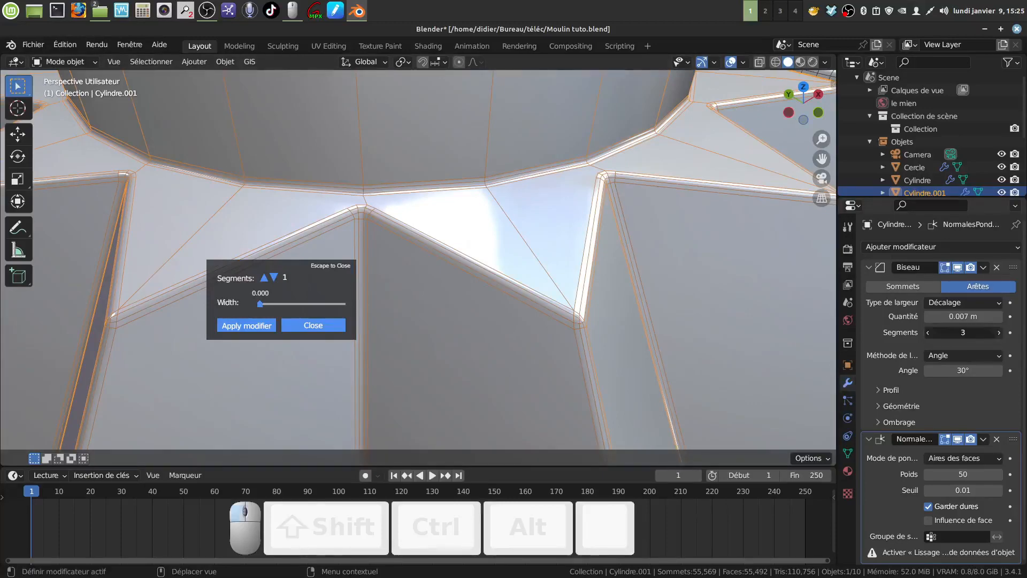
{"action": "left_click", "coordinate": [999, 333]}
{"action": "scroll", "coordinate": [698, 342], "scroll_direction": "up", "scroll_amount": 3}
{"action": "middle_click_drag", "start_coordinate": [697, 342], "coordinate": [554, 313]}
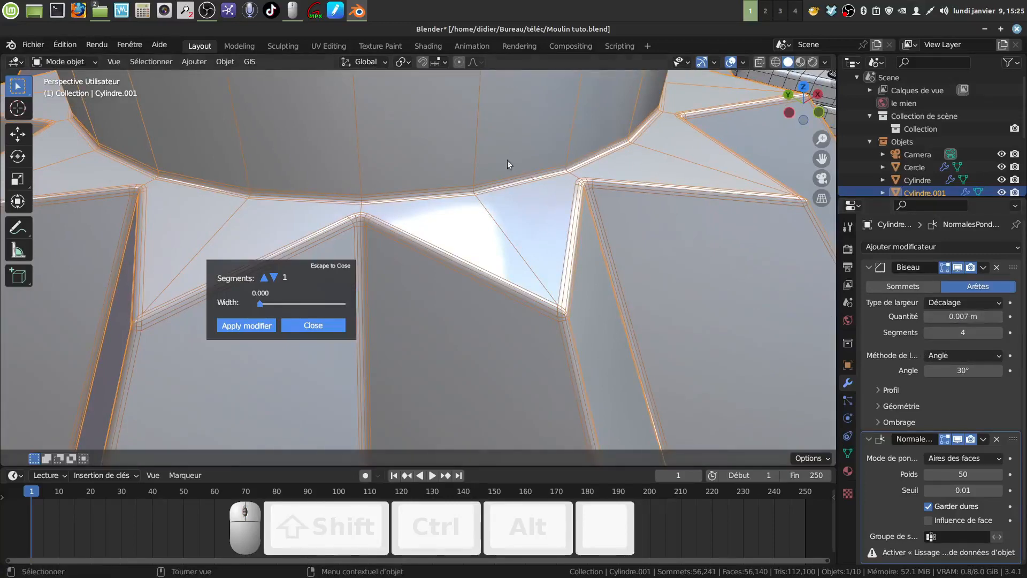
{"action": "middle_click_drag", "start_coordinate": [587, 257], "coordinate": [594, 255]}
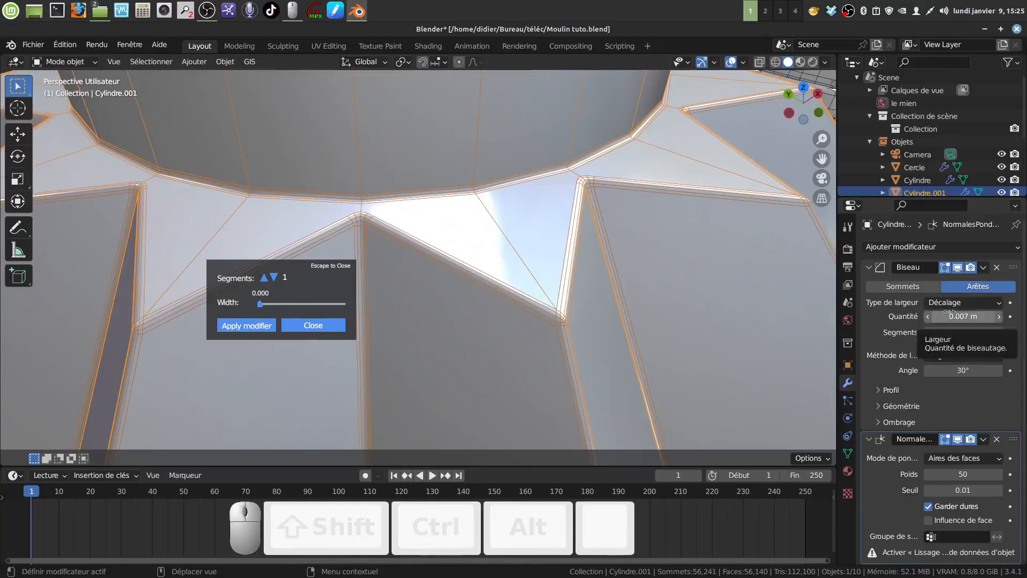
{"action": "key", "text": "ctrl"}
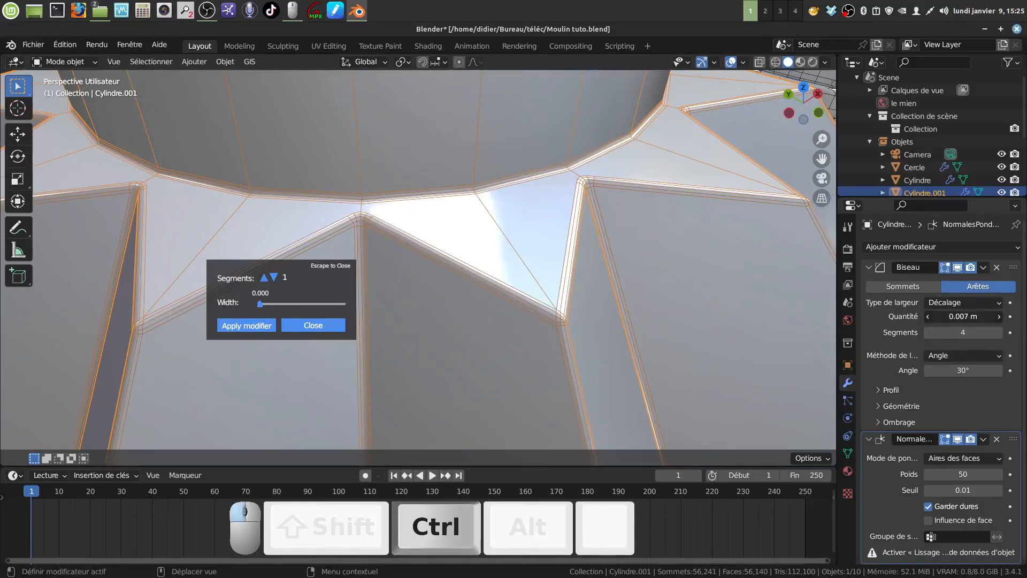
{"action": "left_click_drag", "start_coordinate": [963, 317], "coordinate": [974, 317]}
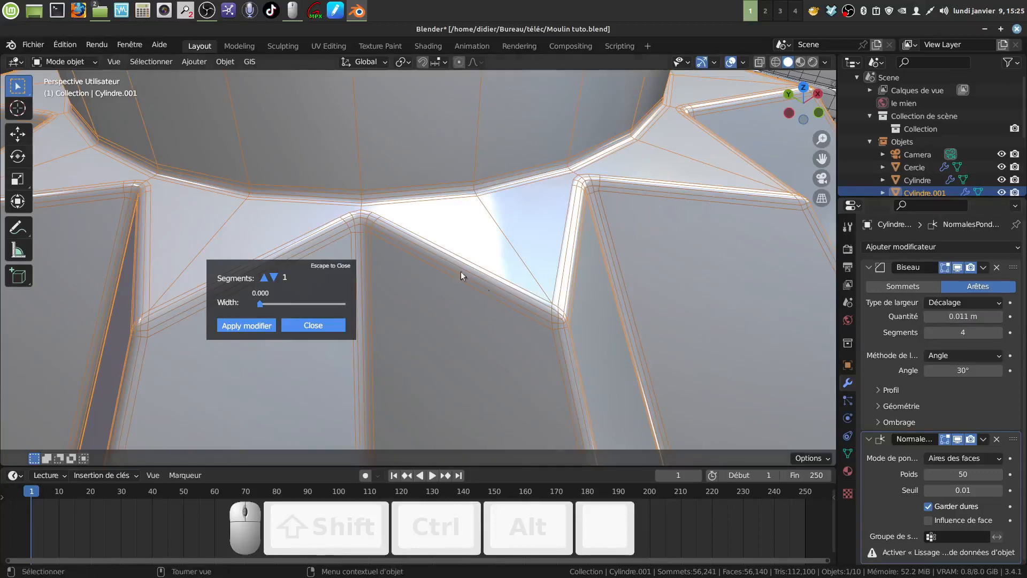
- Hide the wireframe overlay on the objects
{"action": "scroll", "coordinate": [461, 271], "scroll_direction": "down", "scroll_amount": 10}
{"action": "middle_click_drag", "start_coordinate": [557, 303], "coordinate": [516, 351]}
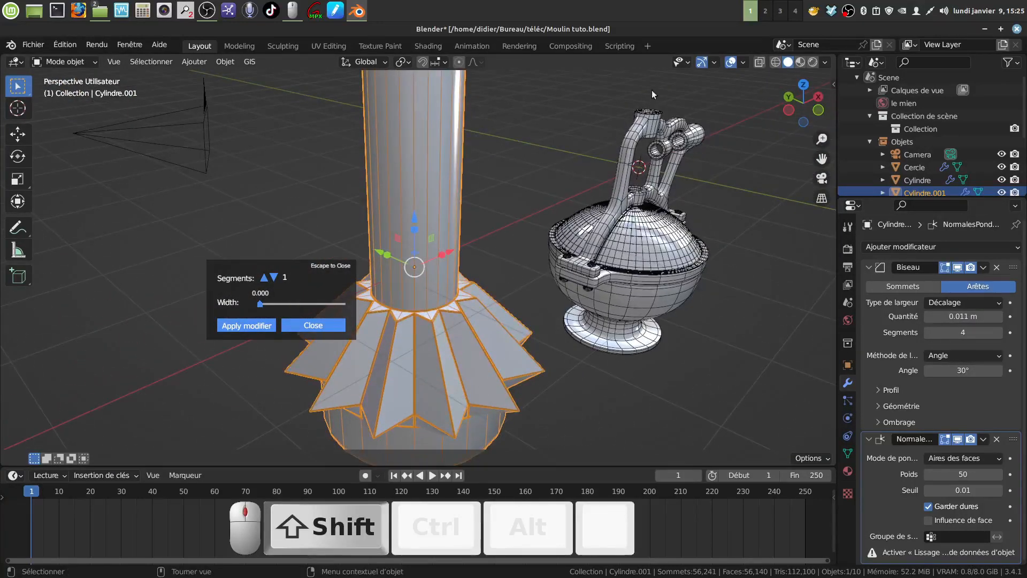
{"action": "left_click", "coordinate": [743, 62]}
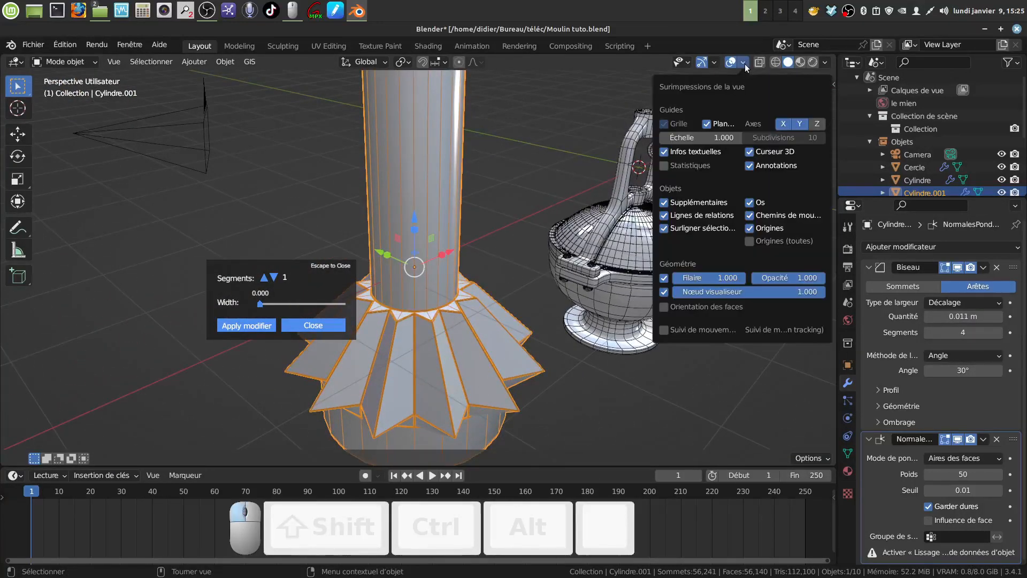
{"action": "left_click", "coordinate": [663, 279]}
- Examine the bevelled edges of the grinding part's teeth and collar up close, in both Edit Mode and Object Mode
{"action": "scroll", "coordinate": [529, 390], "scroll_direction": "up", "scroll_amount": 5}
{"action": "middle_click_drag", "start_coordinate": [525, 357], "coordinate": [613, 142], "text": "shift"}
{"action": "middle_click_drag", "start_coordinate": [605, 208], "coordinate": [762, 332], "text": "shift"}
{"action": "middle_click_drag", "start_coordinate": [503, 143], "coordinate": [546, 174]}
{"action": "middle_click_drag", "start_coordinate": [711, 265], "coordinate": [530, 206], "text": "shift"}
{"action": "key", "text": "Tab"}
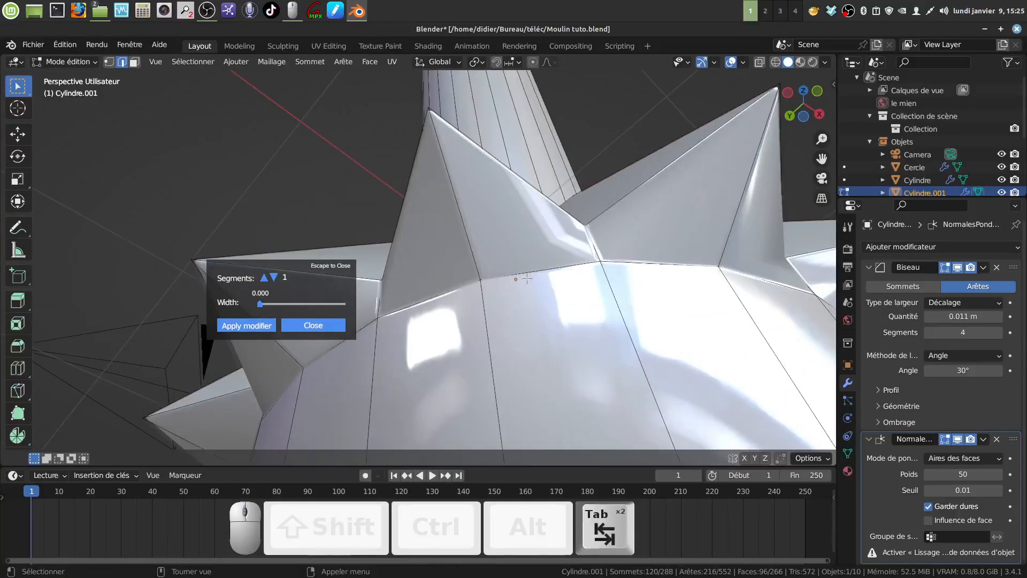
{"action": "middle_click_drag", "start_coordinate": [524, 274], "coordinate": [508, 219]}
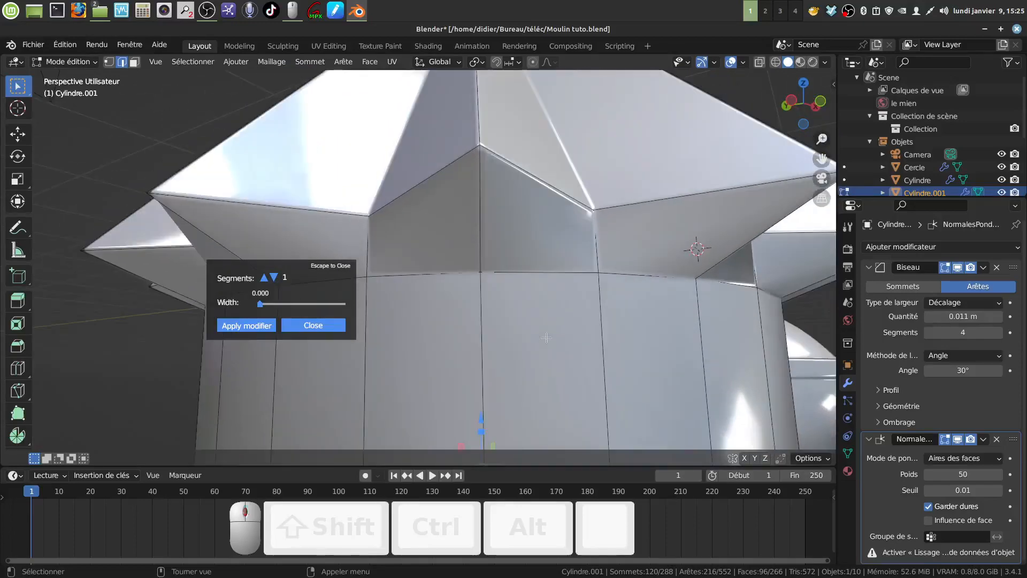
{"action": "scroll", "coordinate": [537, 311], "scroll_direction": "down", "scroll_amount": 2}
{"action": "key", "text": "Tab"}
{"action": "middle_click_drag", "start_coordinate": [537, 310], "coordinate": [867, 364]}
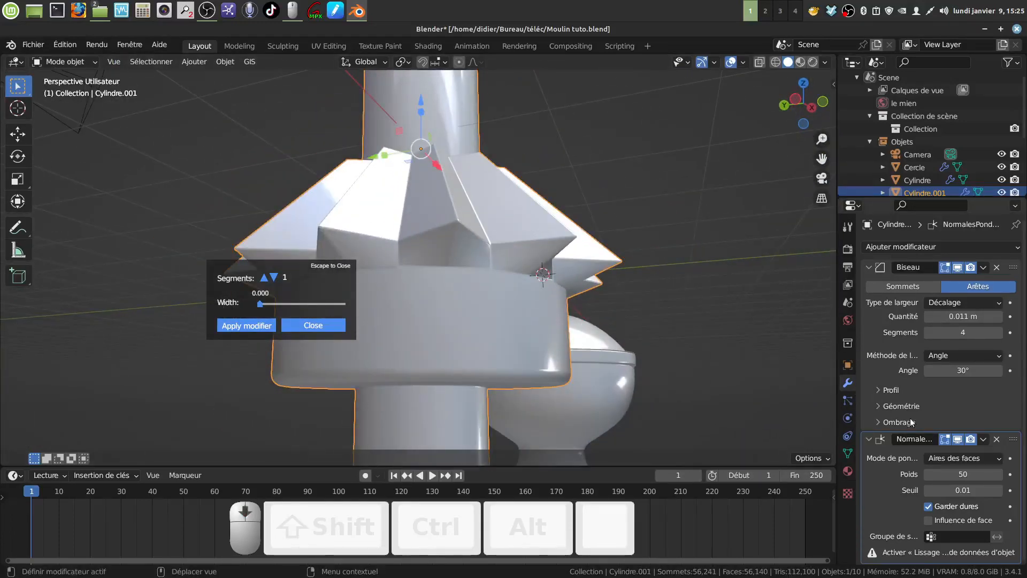
- Delete the Weighted Normal modifier from the grinding part and apply its Bevel modifier
{"action": "left_click", "coordinate": [997, 440]}
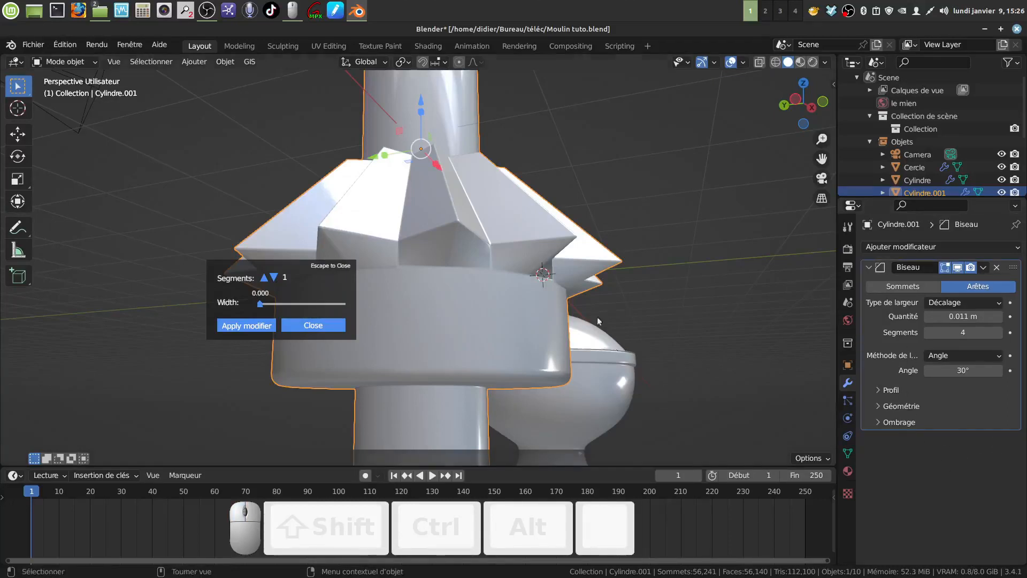
{"action": "middle_click_drag", "start_coordinate": [598, 321], "coordinate": [580, 279]}
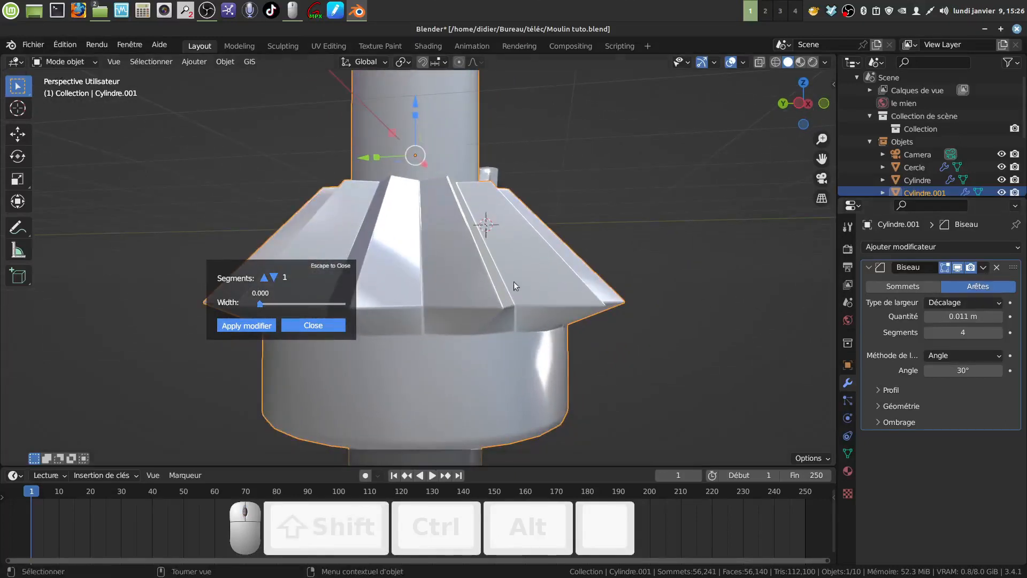
{"action": "scroll", "coordinate": [514, 282], "scroll_direction": "down", "scroll_amount": 5}
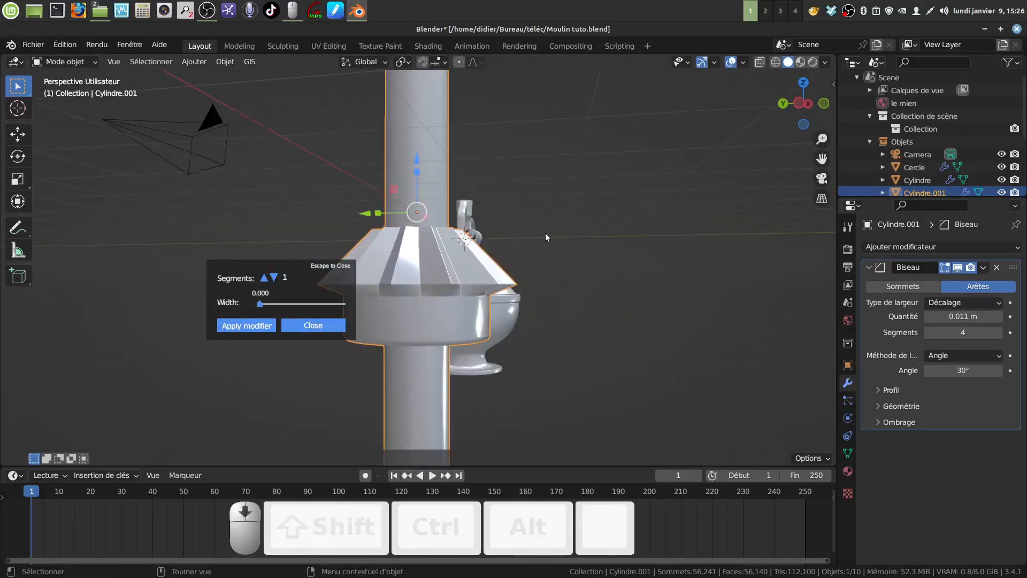
{"action": "left_click", "coordinate": [983, 268]}
{"action": "left_click", "coordinate": [913, 282]}
- Check the mesh produced by the applied bevel in Edit Mode with nothing selected, and return to Object Mode
{"action": "mouse_move", "coordinate": [557, 295]}
{"action": "middle_mouse_down"}
{"action": "mouse_move", "coordinate": [531, 266]}
{"action": "mouse_move", "coordinate": [550, 287]}
{"action": "middle_mouse_up"}
{"action": "scroll", "coordinate": [550, 286], "scroll_direction": "down", "scroll_amount": 3}
{"action": "middle_click_drag", "start_coordinate": [525, 321], "coordinate": [505, 308]}
{"action": "middle_click_drag", "start_coordinate": [505, 308], "coordinate": [431, 338]}
{"action": "middle_click_drag", "start_coordinate": [460, 284], "coordinate": [460, 307], "text": "shift"}
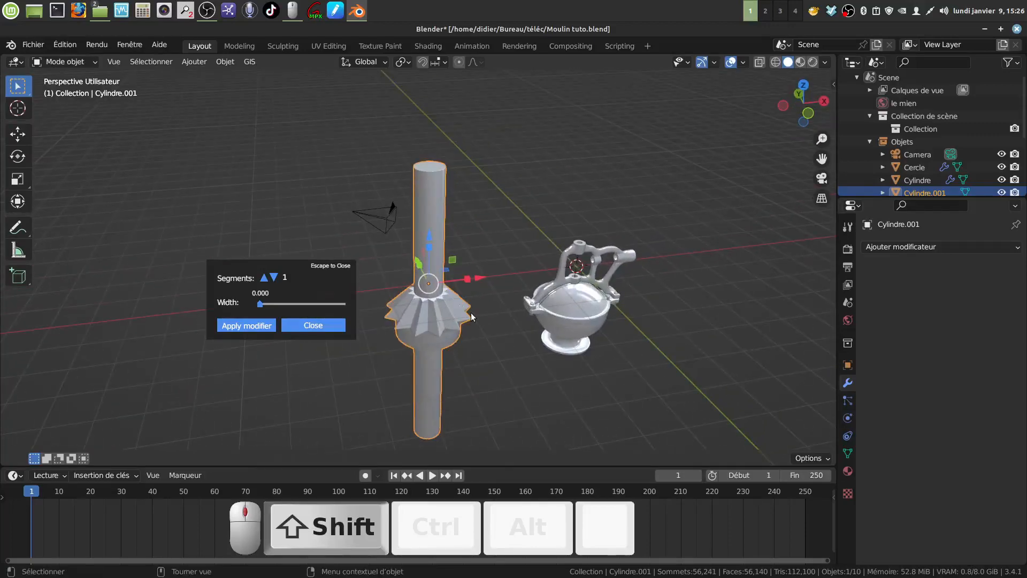
{"action": "scroll", "coordinate": [460, 305], "scroll_direction": "up", "scroll_amount": 3}
{"action": "middle_click_drag", "start_coordinate": [454, 266], "coordinate": [445, 285], "text": "shift"}
{"action": "middle_click_drag", "start_coordinate": [445, 285], "coordinate": [471, 316]}
{"action": "key", "text": "Tab"}
{"action": "key", "text": "a"}
{"action": "key", "text": "a"}
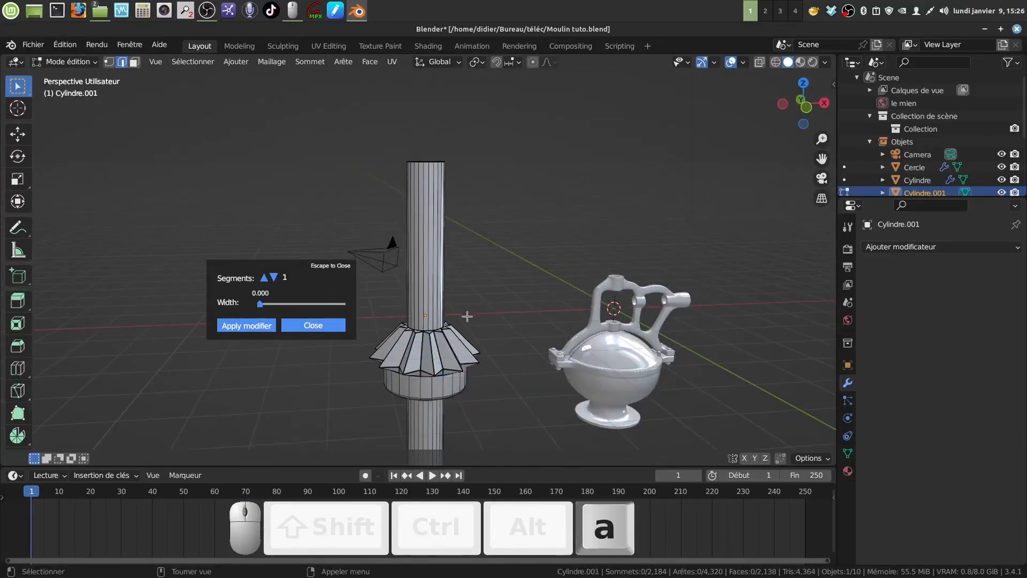
{"action": "key", "text": "Tab"}
- Examine the mill body and its frame next to the grinding part to compare their sizes
{"action": "scroll", "coordinate": [483, 325], "scroll_direction": "down", "scroll_amount": 4}
{"action": "middle_click_drag", "start_coordinate": [554, 350], "coordinate": [498, 300], "text": "shift"}
{"action": "scroll", "coordinate": [556, 322], "scroll_direction": "up", "scroll_amount": 8}
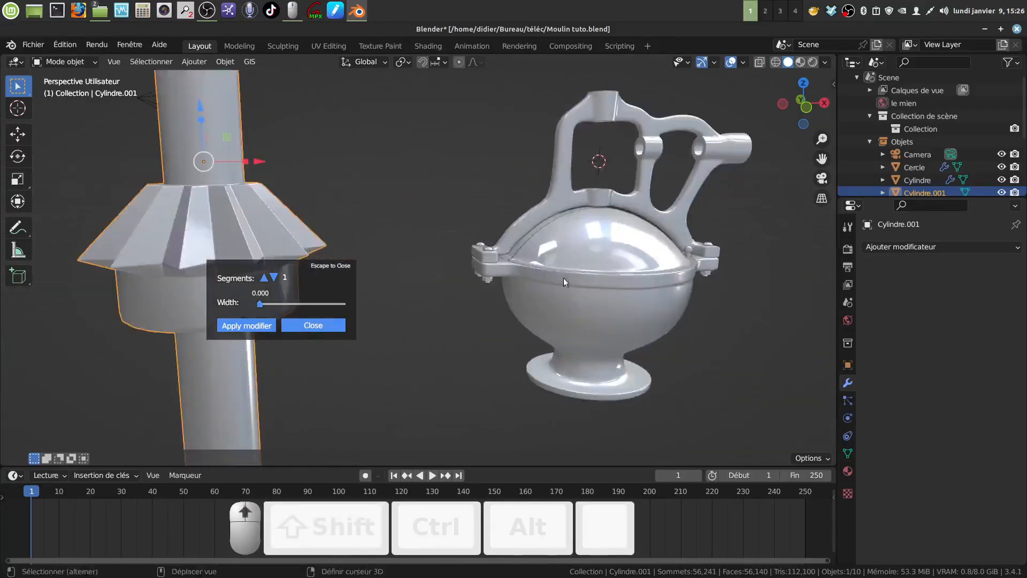
{"action": "middle_click_drag", "start_coordinate": [562, 272], "coordinate": [483, 302], "text": "shift"}
{"action": "middle_click_drag", "start_coordinate": [499, 296], "coordinate": [543, 291], "text": "shift"}
{"action": "scroll", "coordinate": [444, 293], "scroll_direction": "down", "scroll_amount": 3}
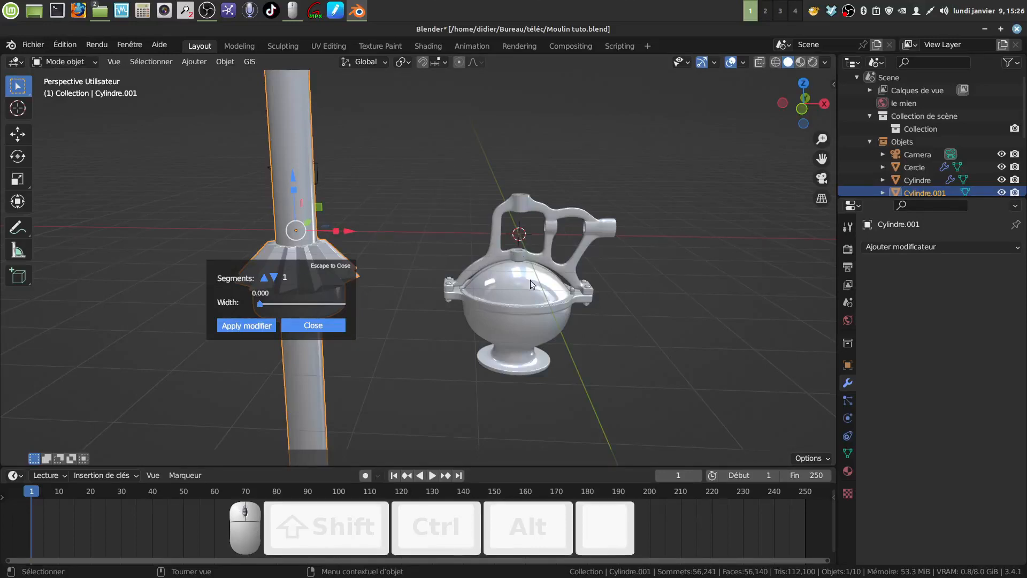
{"action": "scroll", "coordinate": [545, 218], "scroll_direction": "up", "scroll_amount": 2}
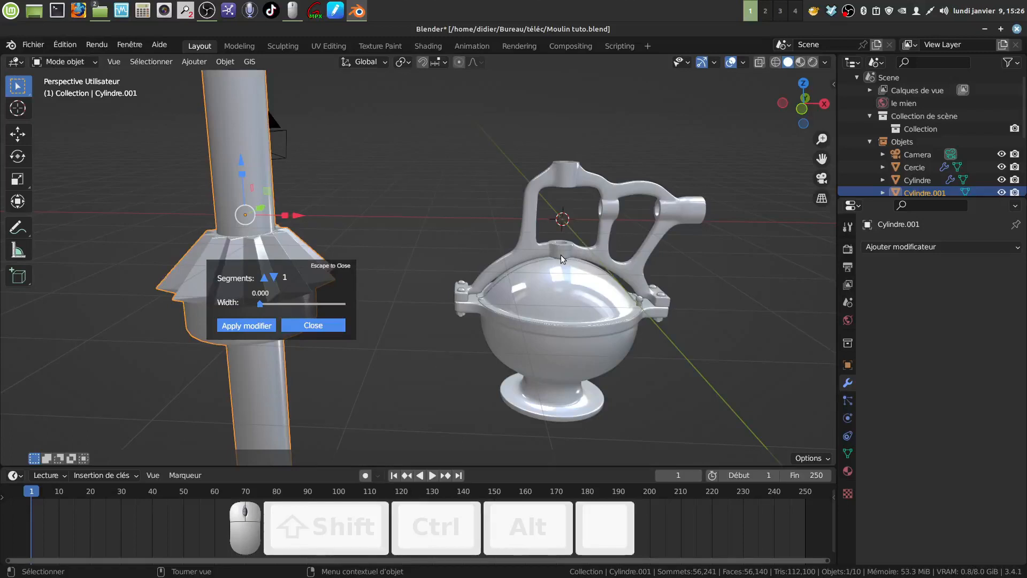
{"action": "scroll", "coordinate": [561, 255], "scroll_direction": "down", "scroll_amount": 3}
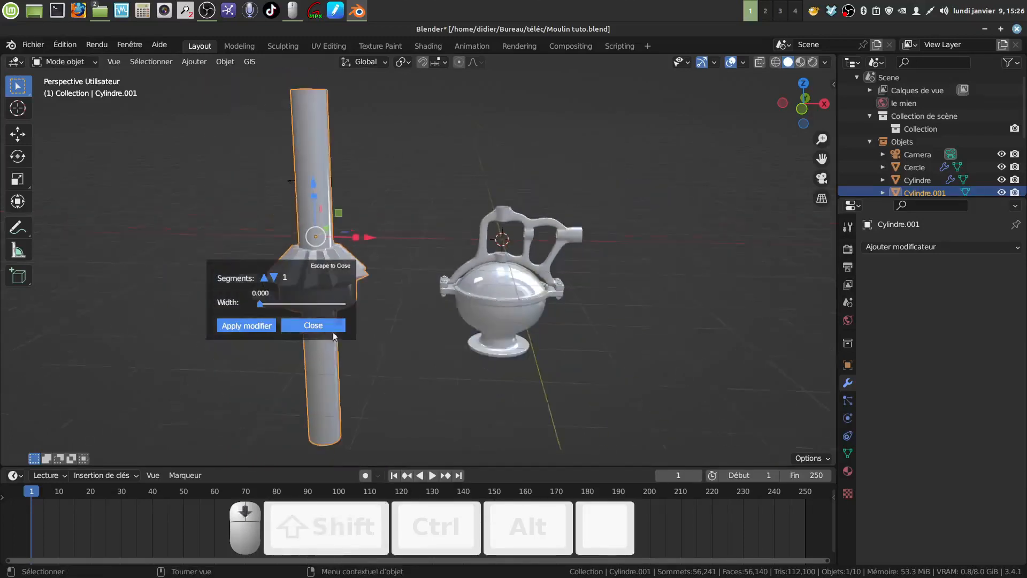
- Scale the grinding part's whole mesh down to 0.26 in Edit Mode and close the bevel settings popup
{"action": "key", "text": "Tab"}
{"action": "key", "text": "a"}
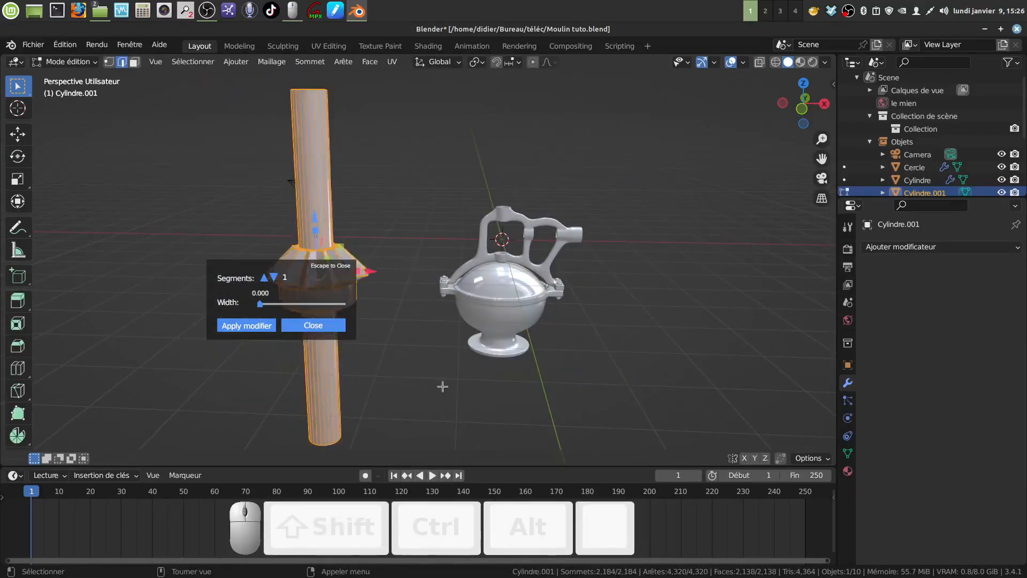
{"action": "key", "text": "s"}
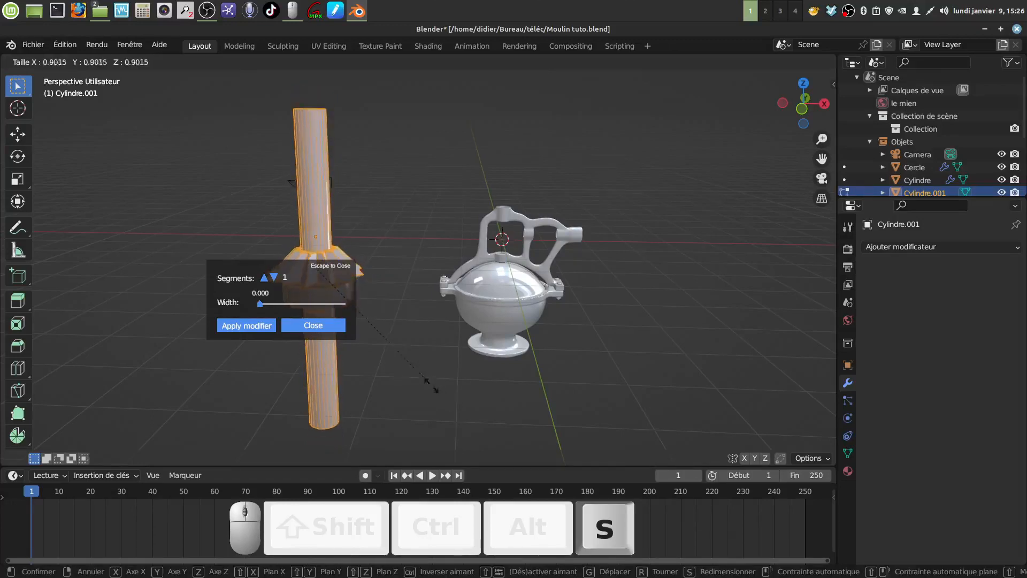
{"action": "left_click", "coordinate": [345, 316]}
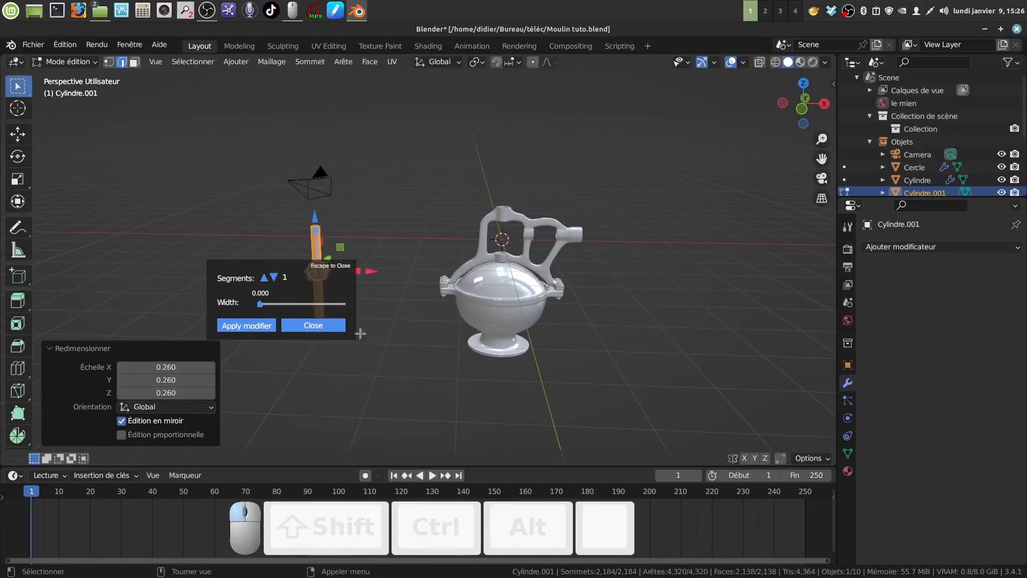
{"action": "left_click", "coordinate": [313, 325]}
- Scale the grinding part's mesh down further by a factor of about 0.7 and return to Object Mode
{"action": "scroll", "coordinate": [378, 369], "scroll_direction": "up", "scroll_amount": 3}
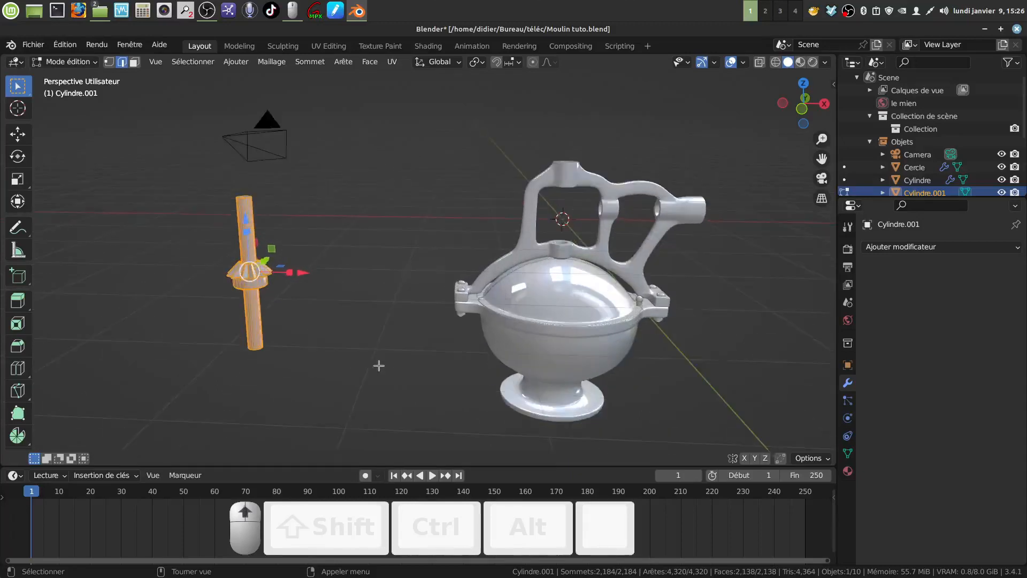
{"action": "key", "text": "s"}
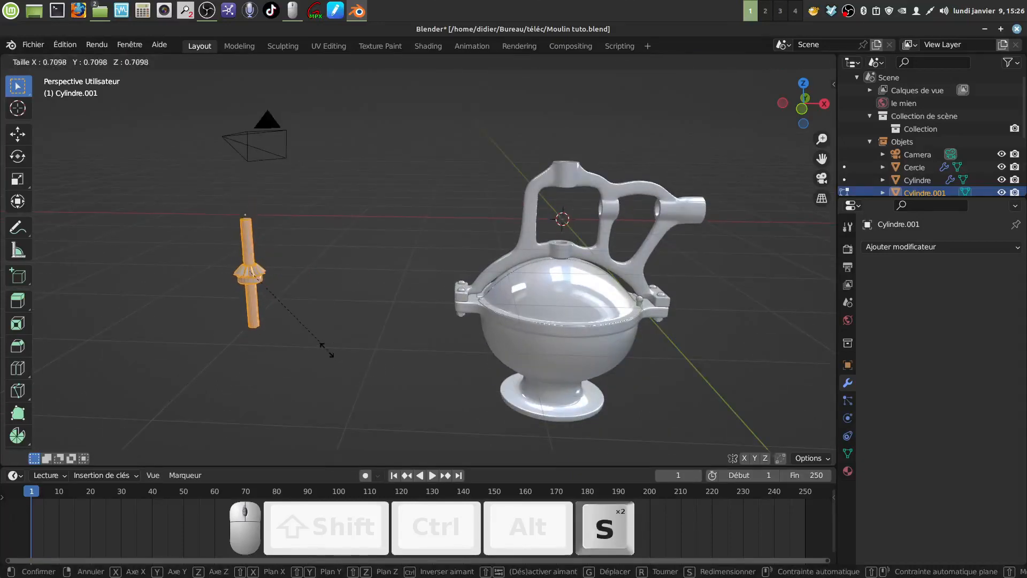
{"action": "left_click", "coordinate": [330, 350]}
{"action": "key", "text": "Tab"}
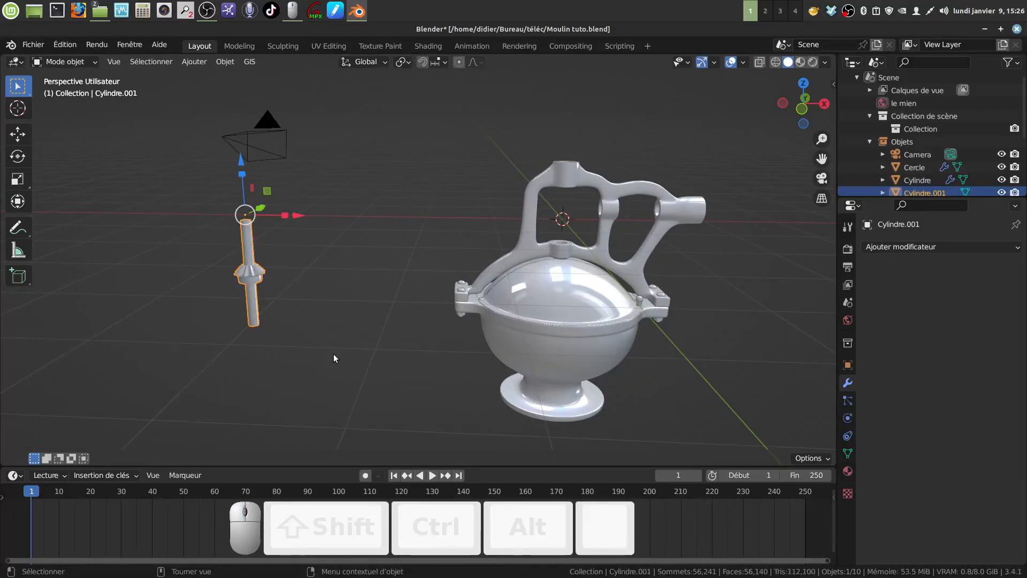
- Snap the grinding part to the 3D cursor inside the mill's frame
{"action": "key", "text": "shift"}
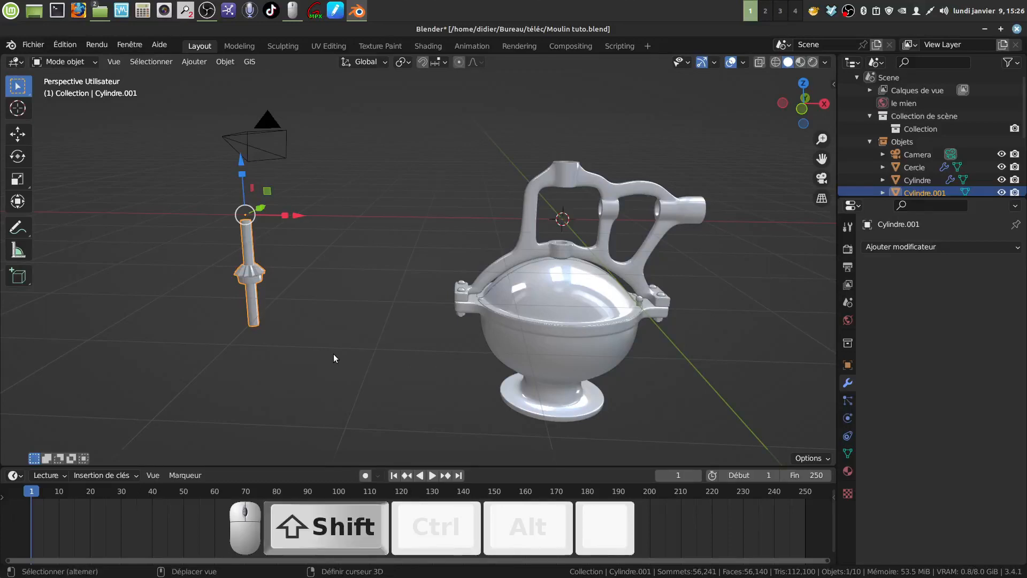
{"action": "key", "text": "shift+s"}
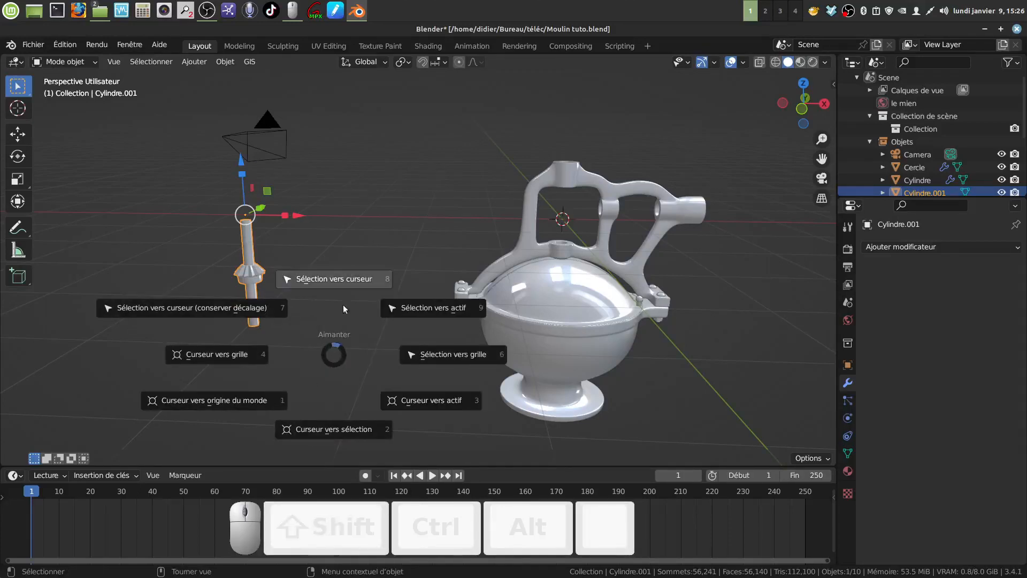
{"action": "left_click", "coordinate": [342, 283]}
- Raise the grinding part about 0.744 m along Z so its collar sits above the frame's lower ring
{"action": "scroll", "coordinate": [590, 236], "scroll_direction": "up", "scroll_amount": 3}
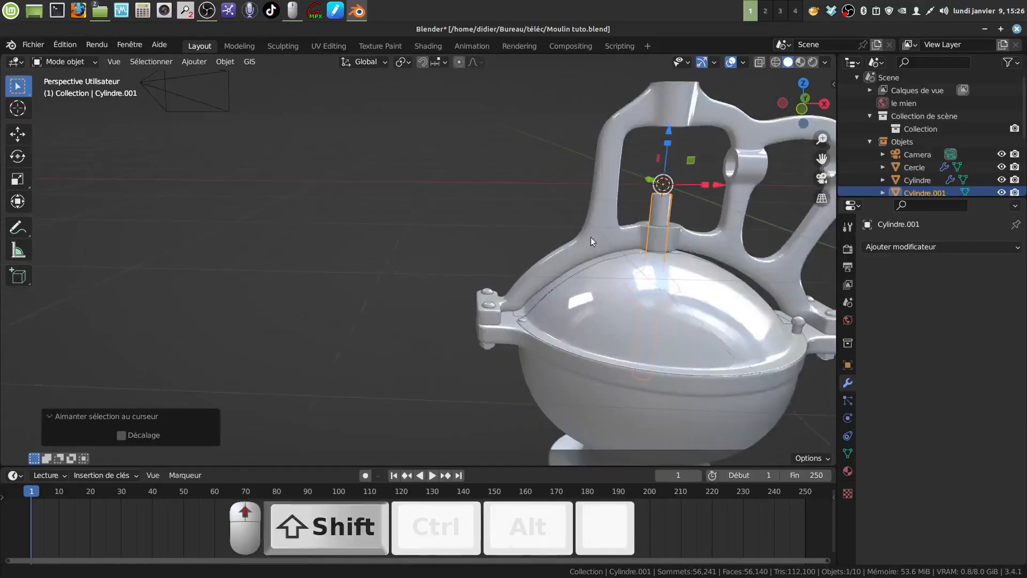
{"action": "middle_click_drag", "start_coordinate": [591, 237], "coordinate": [373, 305], "text": "shift"}
{"action": "scroll", "coordinate": [471, 345], "scroll_direction": "up", "scroll_amount": 4}
{"action": "mouse_move", "coordinate": [479, 352]}
{"action": "middle_mouse_down"}
{"action": "mouse_move", "coordinate": [473, 377]}
{"action": "mouse_move", "coordinate": [480, 350]}
{"action": "middle_mouse_up"}
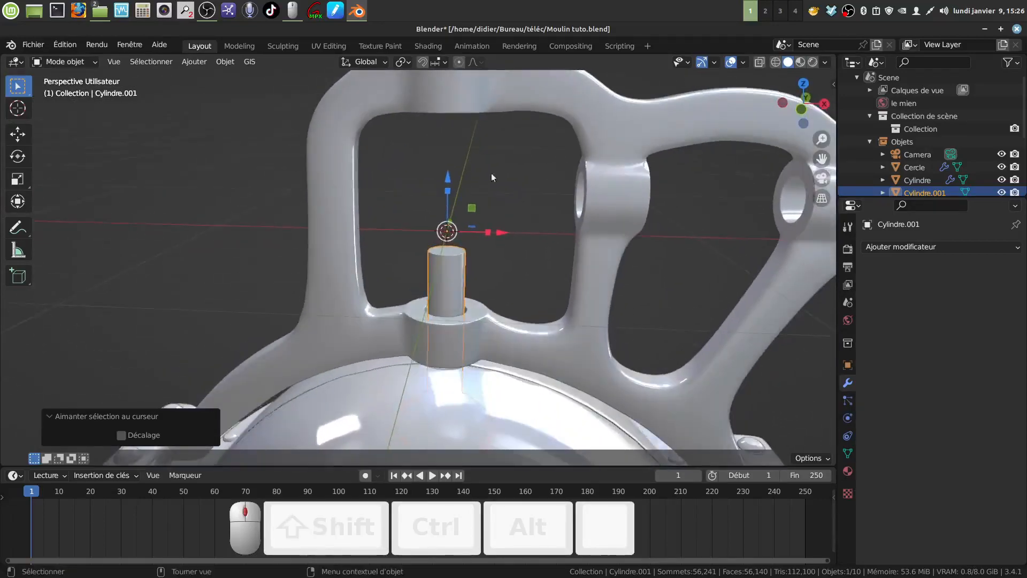
{"action": "left_click_drag", "start_coordinate": [454, 170], "coordinate": [498, 371]}
- Scale the grinding part up by about 1.029 to fit its shaft to the frame's lower ring
{"action": "scroll", "coordinate": [503, 359], "scroll_direction": "up", "scroll_amount": 5}
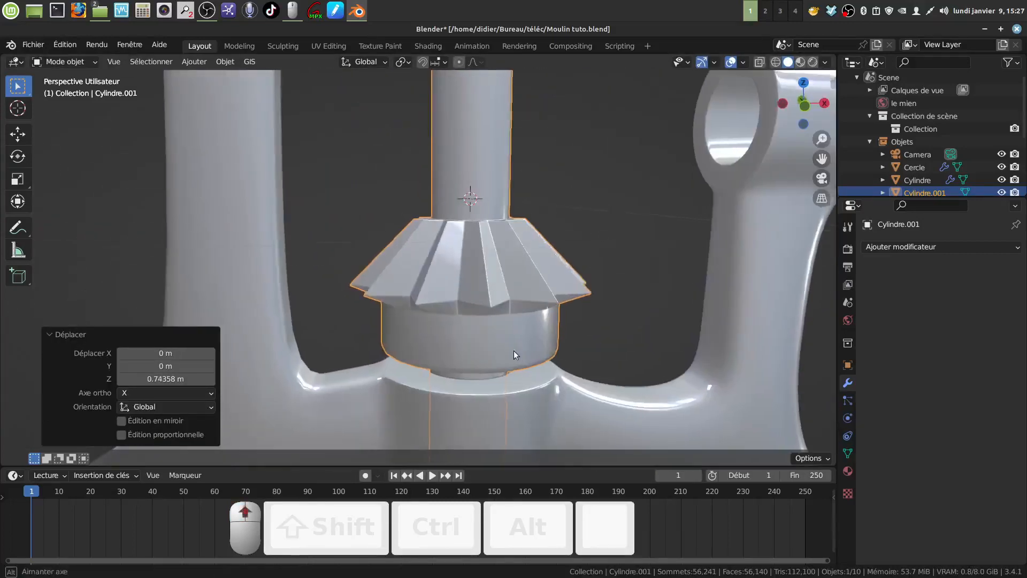
{"action": "middle_click_drag", "start_coordinate": [514, 351], "coordinate": [511, 401]}
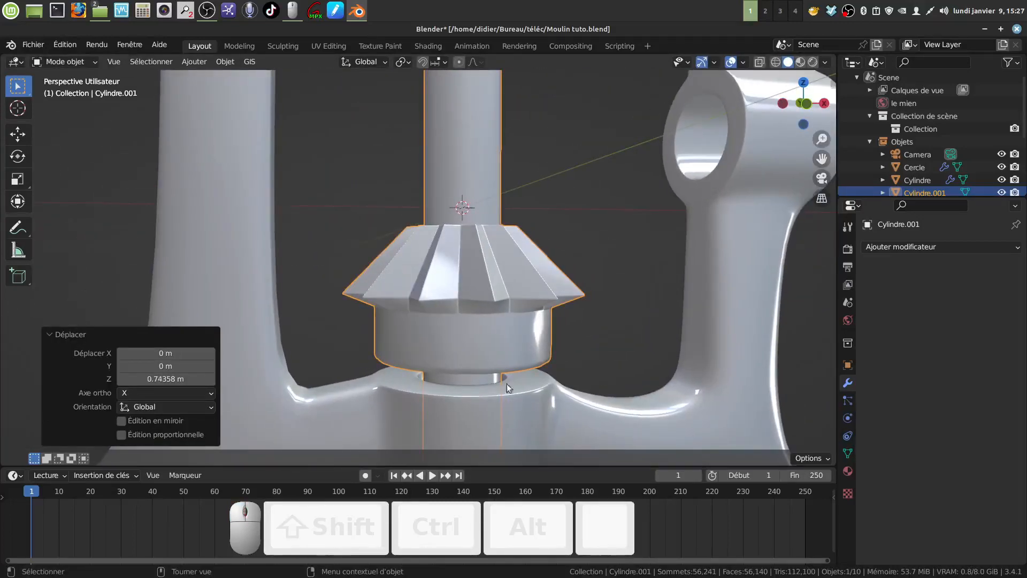
{"action": "key", "text": "s"}
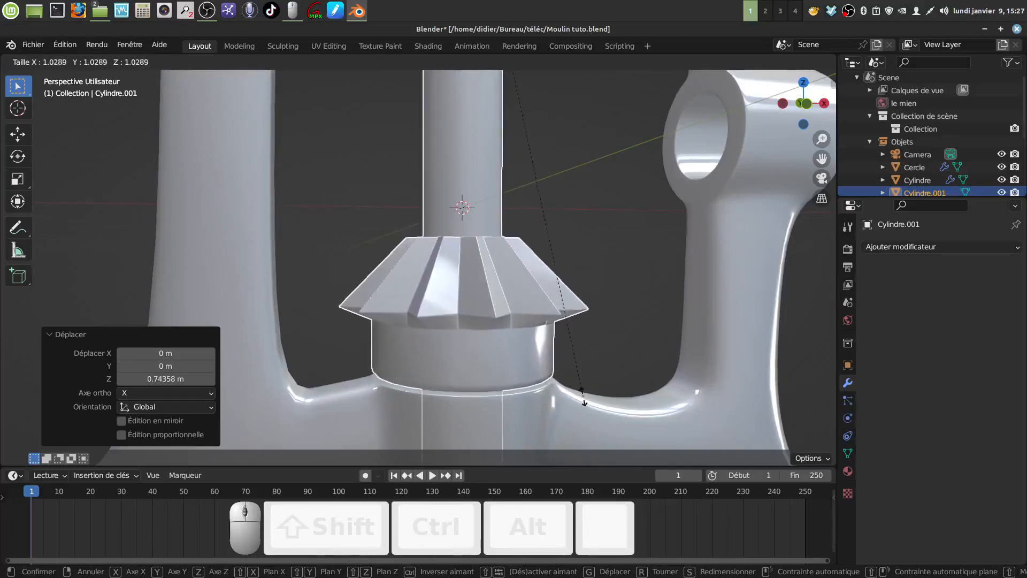
{"action": "left_click", "coordinate": [505, 251]}
- Set the grinding part's origin to its geometry and raise the part about 0.185 m along Z
{"action": "scroll", "coordinate": [506, 251], "scroll_direction": "down", "scroll_amount": 6}
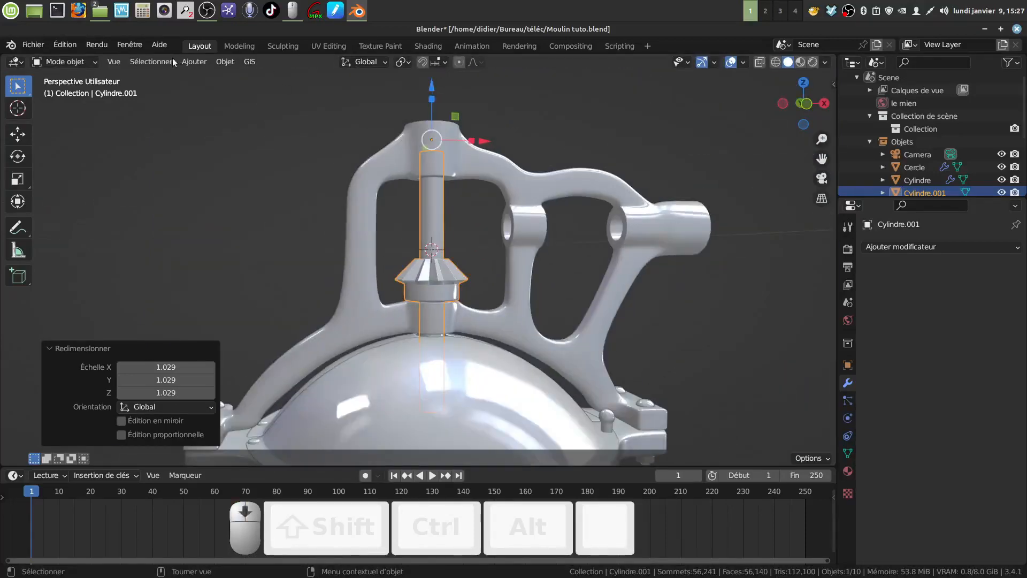
{"action": "left_click", "coordinate": [223, 63]}
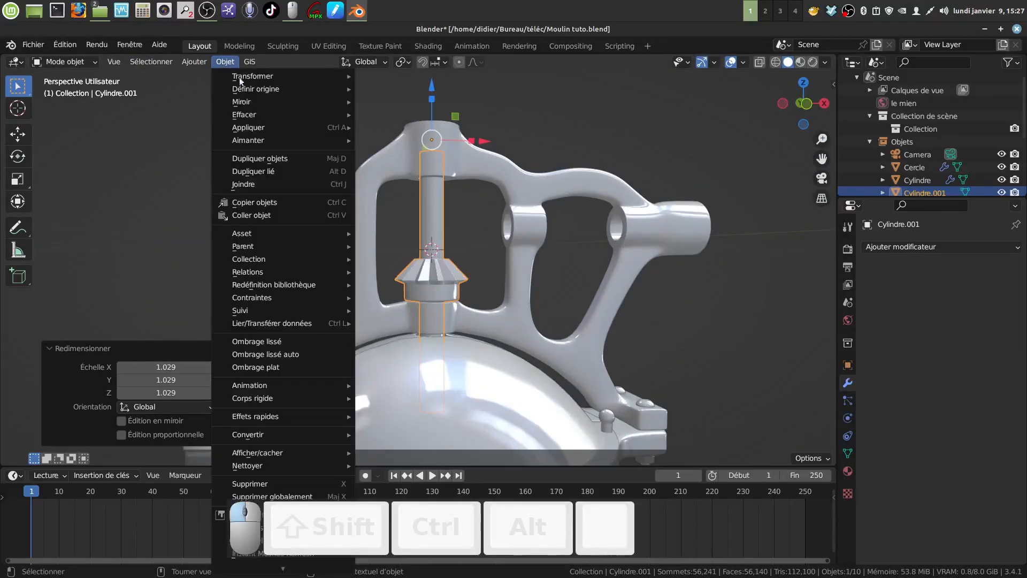
{"action": "mouse_move", "coordinate": [258, 90]}
{"action": "left_click", "coordinate": [409, 102]}
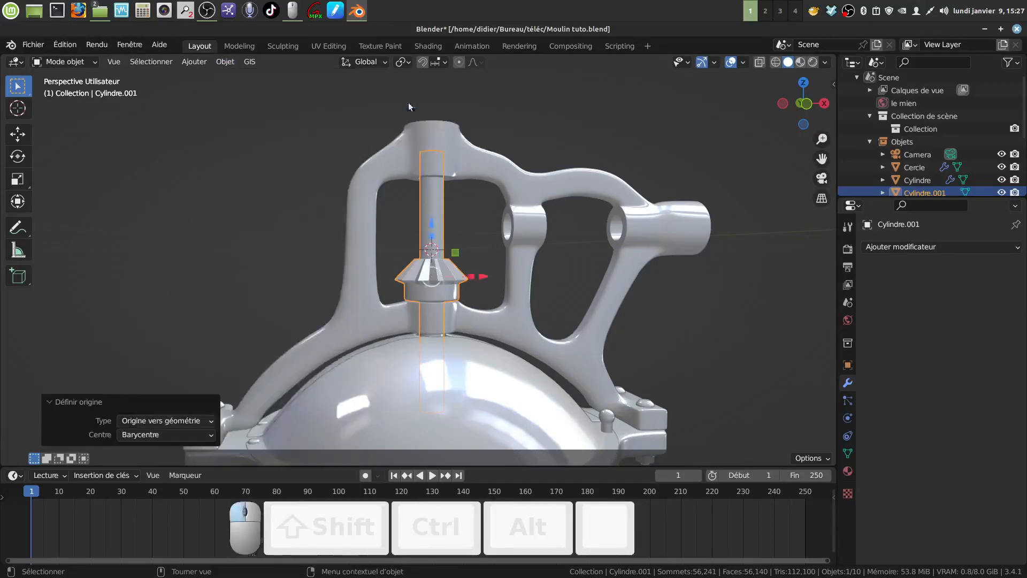
{"action": "key", "text": "g"}
{"action": "key", "text": "z"}
{"action": "left_click", "coordinate": [462, 316]}
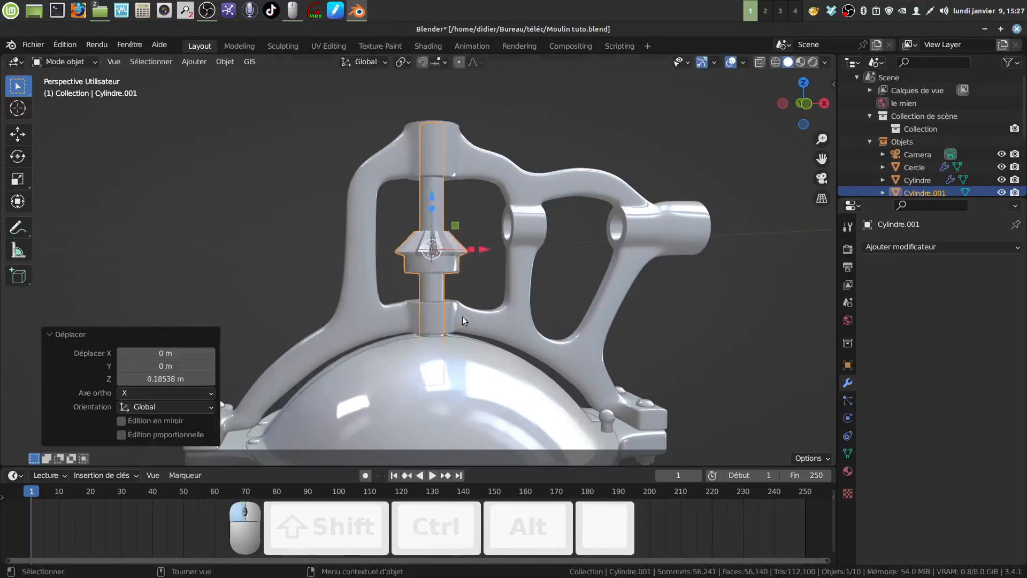
- Scale the grinding part up by about 1.077 so its shaft better fills the ring's hole
{"action": "scroll", "coordinate": [485, 355], "scroll_direction": "up", "scroll_amount": 6}
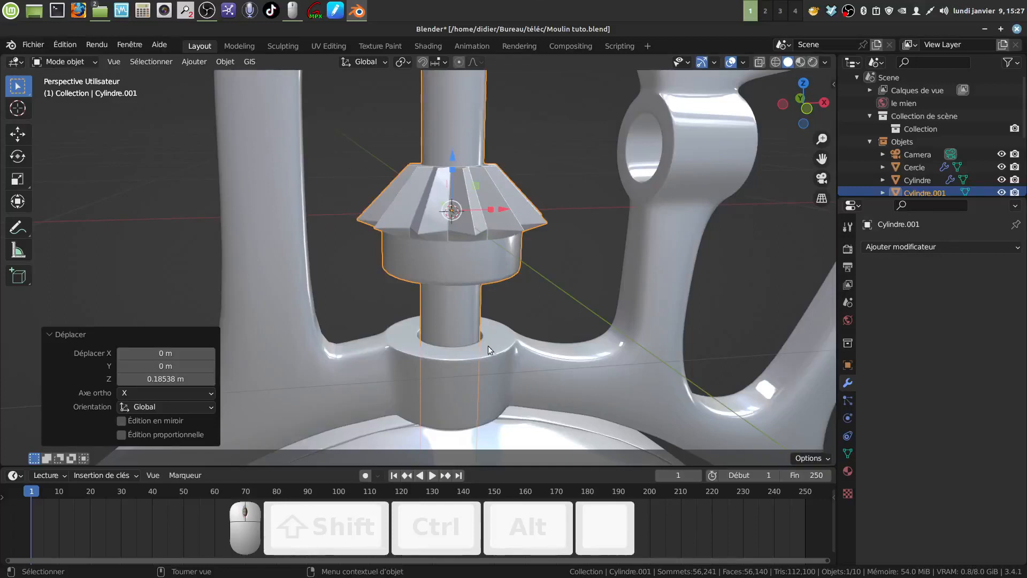
{"action": "key", "text": "s"}
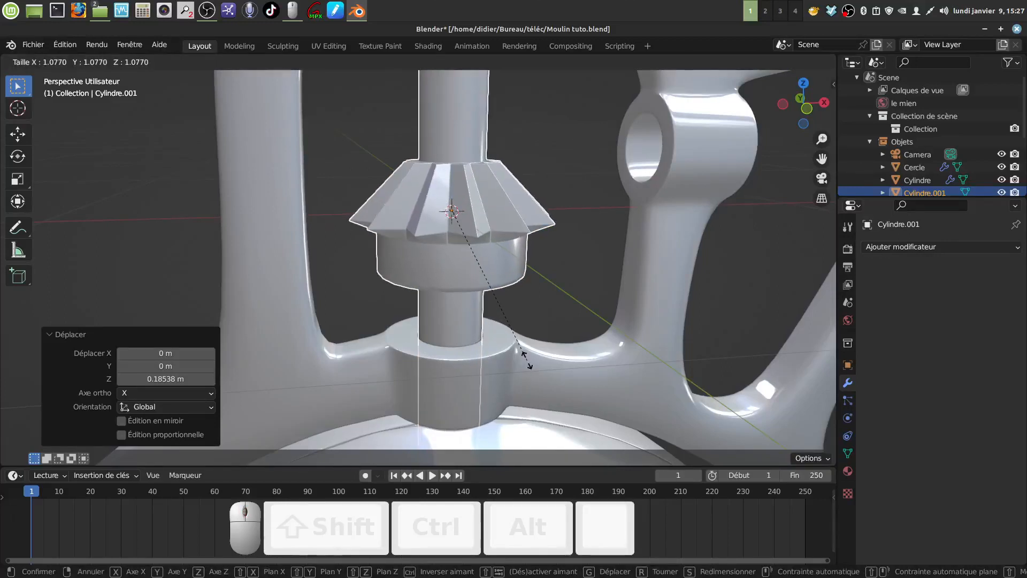
{"action": "left_click", "coordinate": [526, 357]}
- Lower the grinding part about 0.164 m along Z and raise it again by about 0.123 m
{"action": "scroll", "coordinate": [495, 283], "scroll_direction": "down", "scroll_amount": 6}
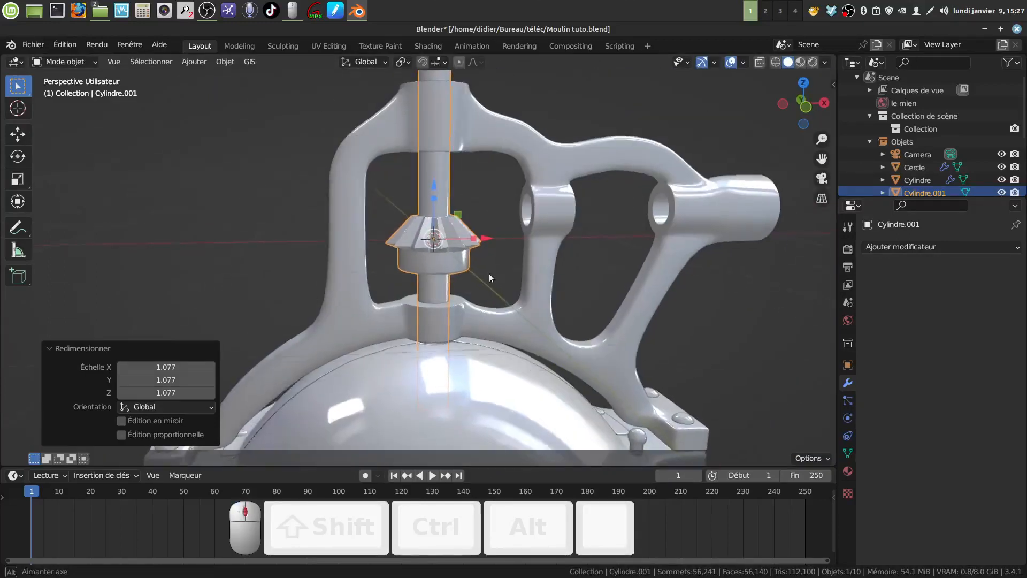
{"action": "middle_click_drag", "start_coordinate": [465, 262], "coordinate": [447, 216]}
{"action": "left_click_drag", "start_coordinate": [430, 191], "coordinate": [428, 214]}
{"action": "mouse_move", "coordinate": [389, 271]}
{"action": "middle_mouse_down"}
{"action": "mouse_move", "coordinate": [374, 263]}
{"action": "mouse_move", "coordinate": [386, 264]}
{"action": "middle_mouse_up"}
{"action": "scroll", "coordinate": [417, 300], "scroll_direction": "up", "scroll_amount": 4}
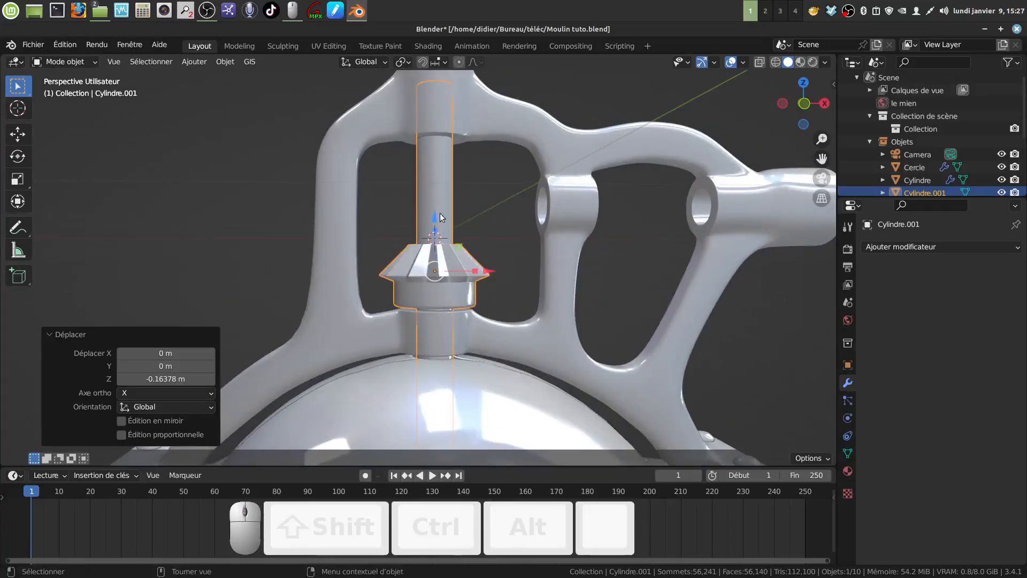
{"action": "left_click_drag", "start_coordinate": [439, 213], "coordinate": [441, 182]}
- Scale the grinding part up by about 1.028 and lower it about 0.091 m along Z
{"action": "scroll", "coordinate": [474, 364], "scroll_direction": "up", "scroll_amount": 4}
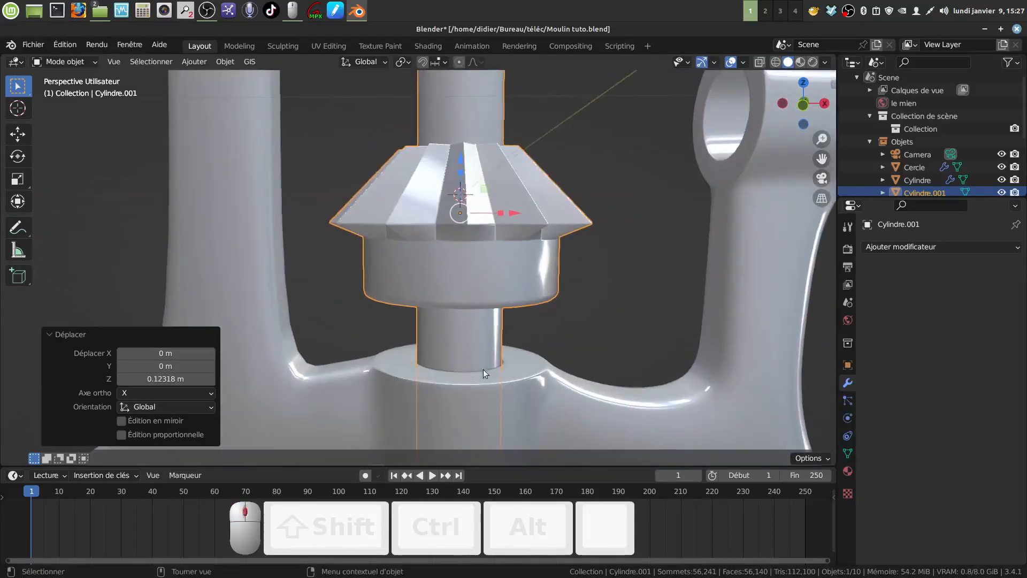
{"action": "key", "text": "s"}
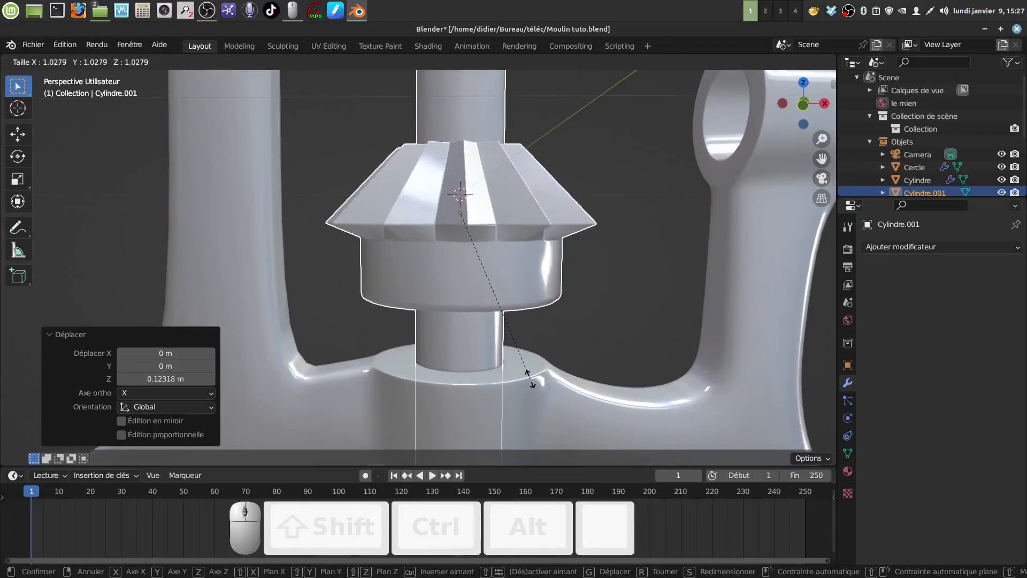
{"action": "left_click", "coordinate": [530, 378]}
{"action": "scroll", "coordinate": [508, 353], "scroll_direction": "down", "scroll_amount": 6}
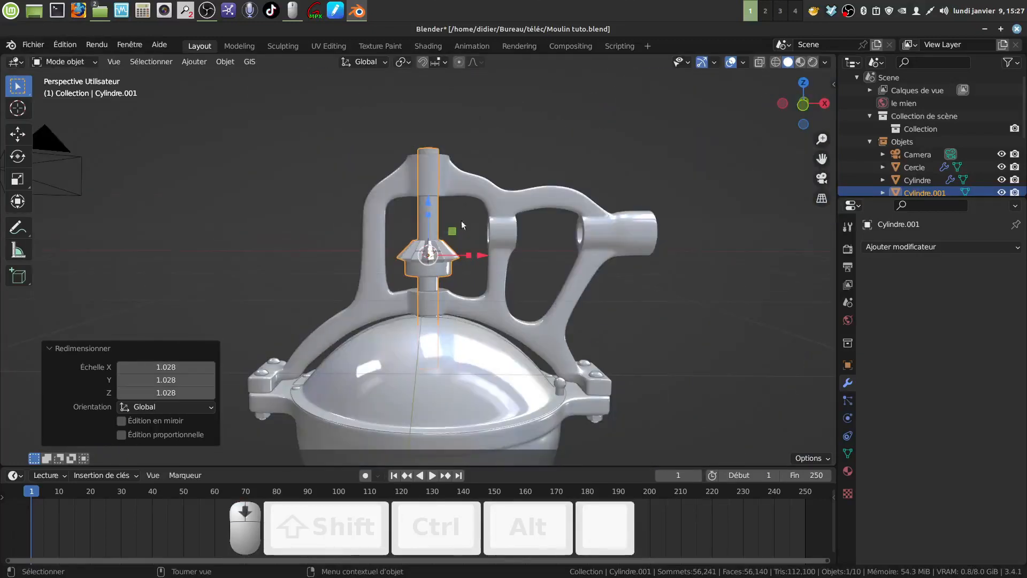
{"action": "left_click_drag", "start_coordinate": [433, 210], "coordinate": [452, 267]}
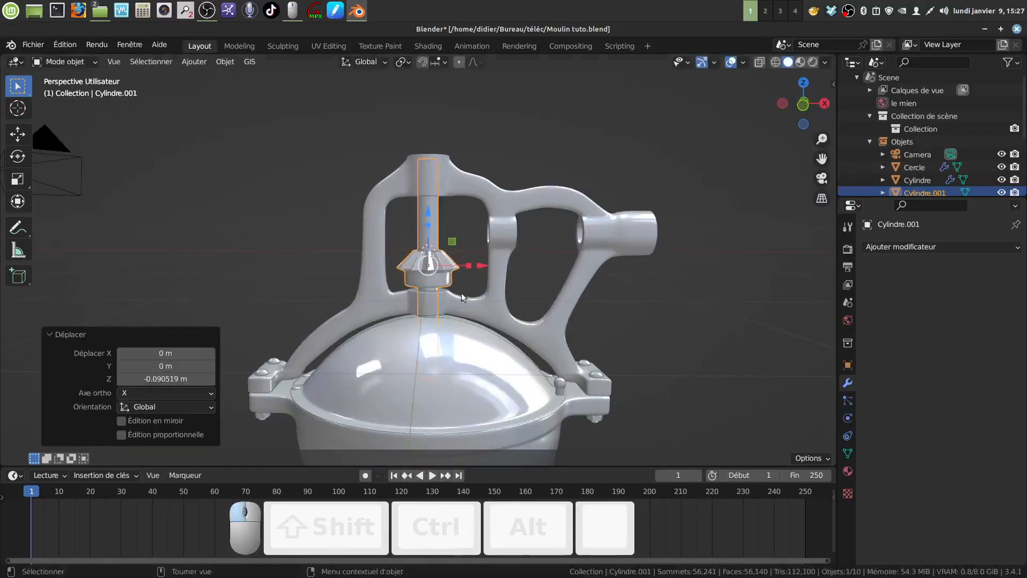
- Duplicate the bevelled part with its shaft in place and rotate the copy -90° about the global Y axis
{"action": "middle_click_drag", "start_coordinate": [461, 293], "coordinate": [445, 339]}
{"action": "key", "text": "KP_1"}
{"action": "scroll", "coordinate": [459, 334], "scroll_direction": "up", "scroll_amount": 3}
{"action": "middle_click_drag", "start_coordinate": [368, 262], "coordinate": [493, 266], "text": "shift"}
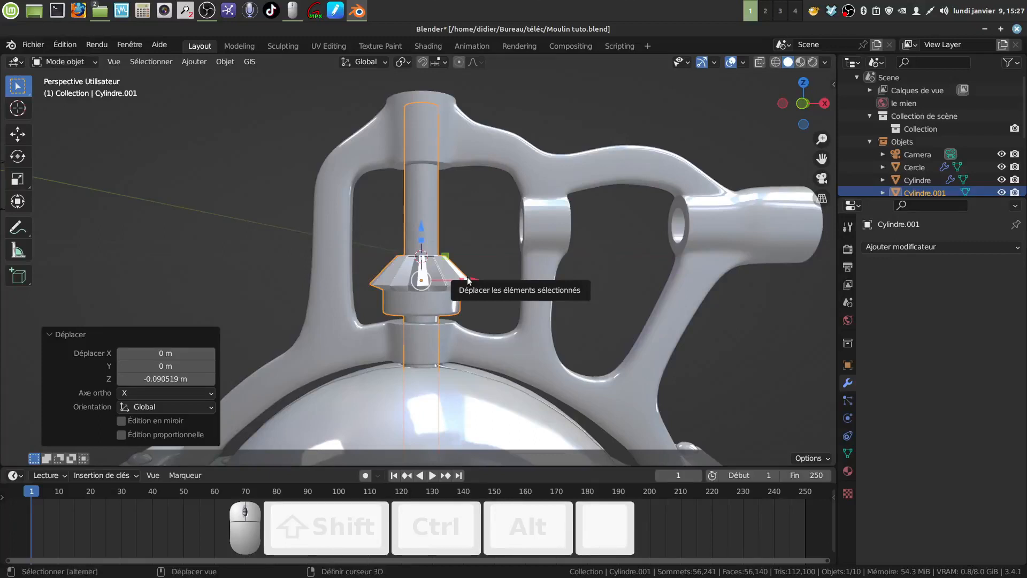
{"action": "key", "text": "shift"}
{"action": "key", "text": "shift+d"}
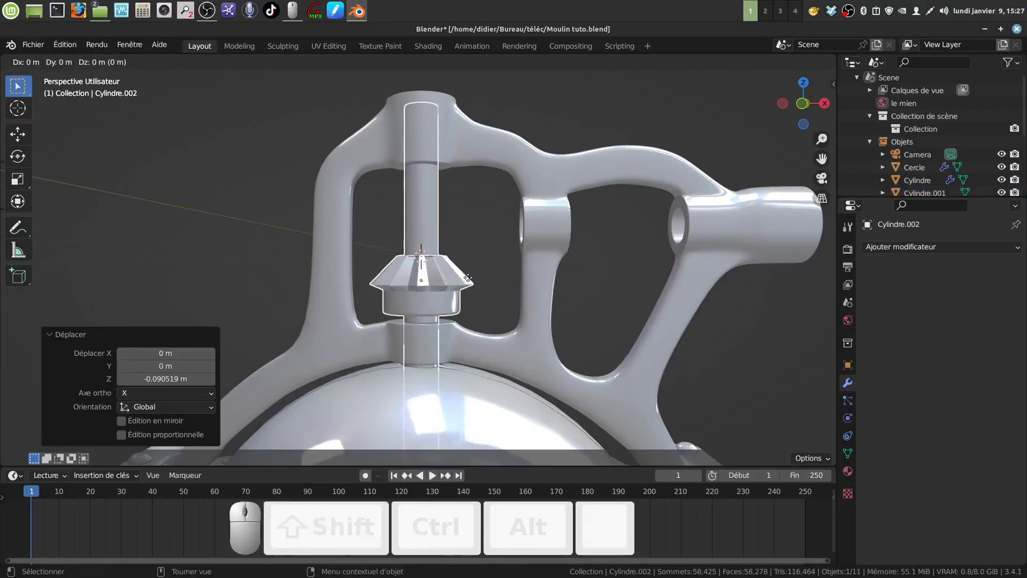
{"action": "left_click", "coordinate": [468, 281]}
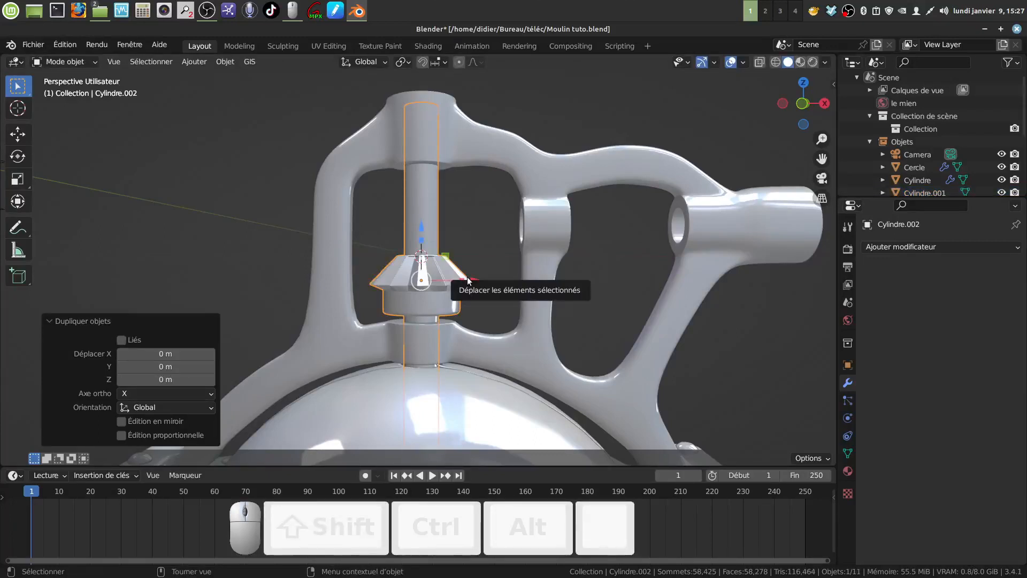
{"action": "type", "text": "ry"}
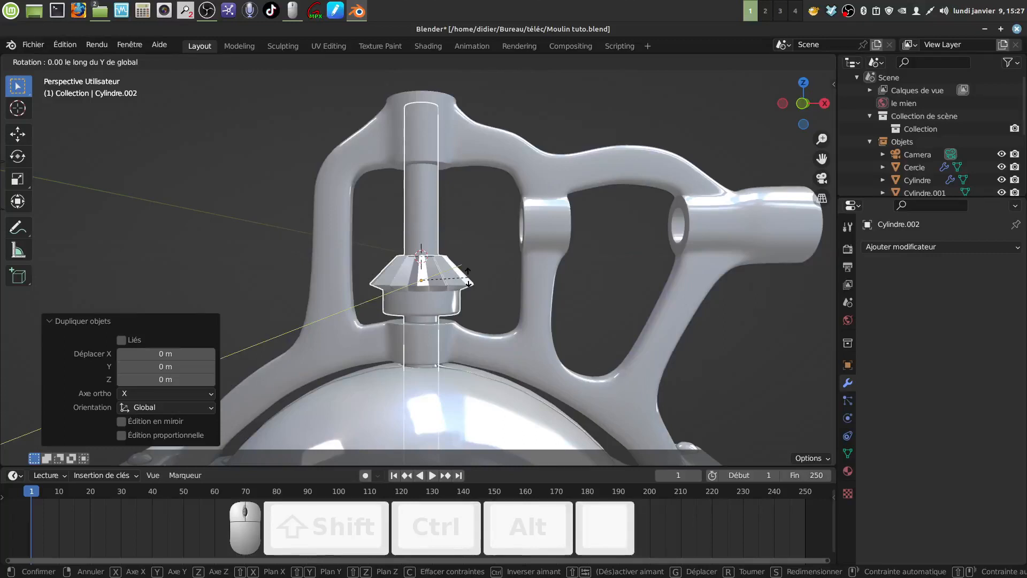
{"action": "type", "text": "-90"}
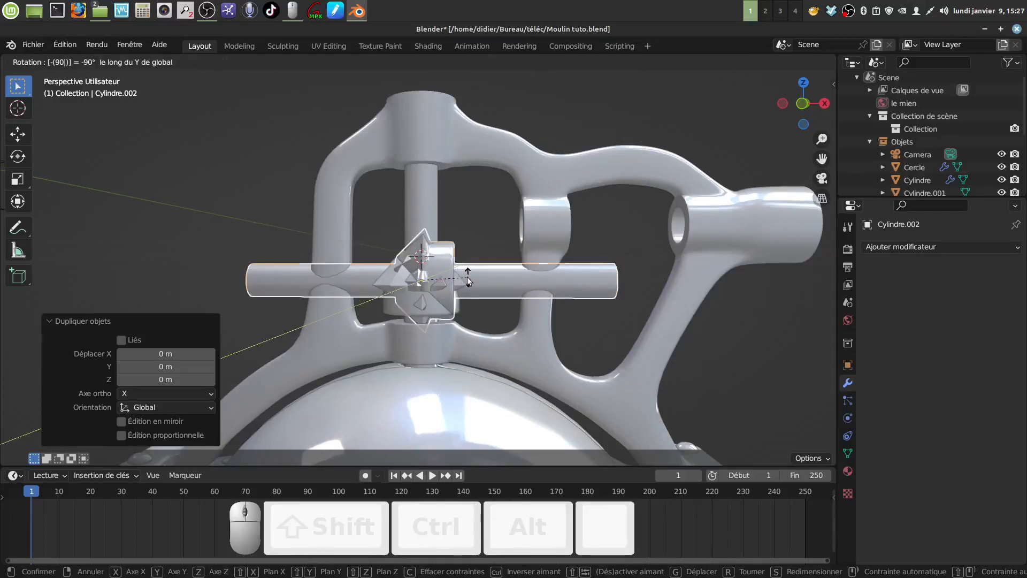
{"action": "left_click", "coordinate": [468, 280]}
- Raise the horizontal copy to the frame's side rings and move it about 0.26 m along X beside the vertical shaft
{"action": "left_click_drag", "start_coordinate": [415, 230], "coordinate": [429, 182]}
{"action": "left_click_drag", "start_coordinate": [475, 231], "coordinate": [554, 289]}
{"action": "scroll", "coordinate": [567, 297], "scroll_direction": "up", "scroll_amount": 4}
{"action": "middle_click_drag", "start_coordinate": [599, 317], "coordinate": [518, 333]}
{"action": "scroll", "coordinate": [535, 326], "scroll_direction": "down", "scroll_amount": 3}
{"action": "middle_click_drag", "start_coordinate": [602, 290], "coordinate": [564, 232]}
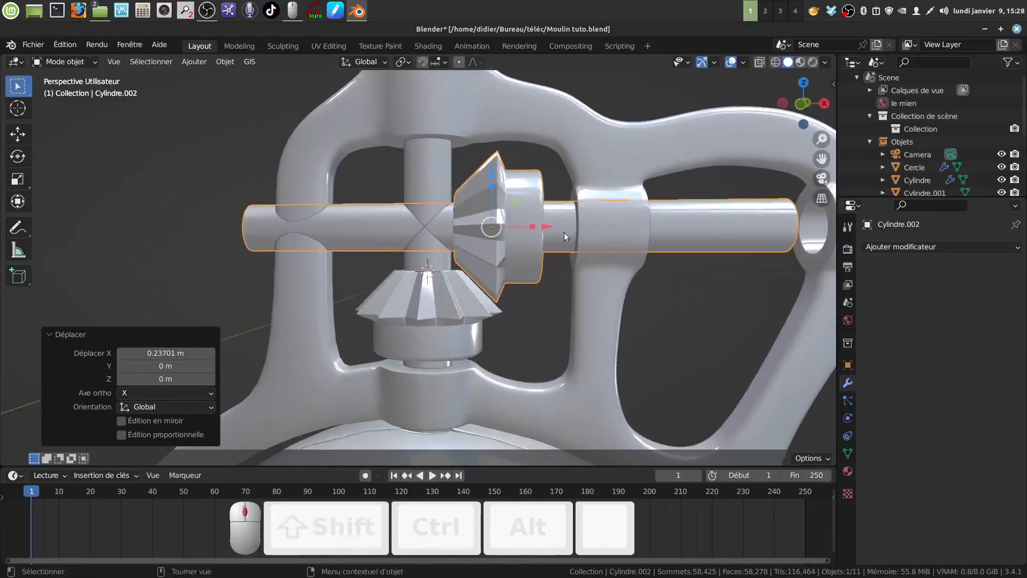
{"action": "left_click_drag", "start_coordinate": [552, 225], "coordinate": [559, 228]}
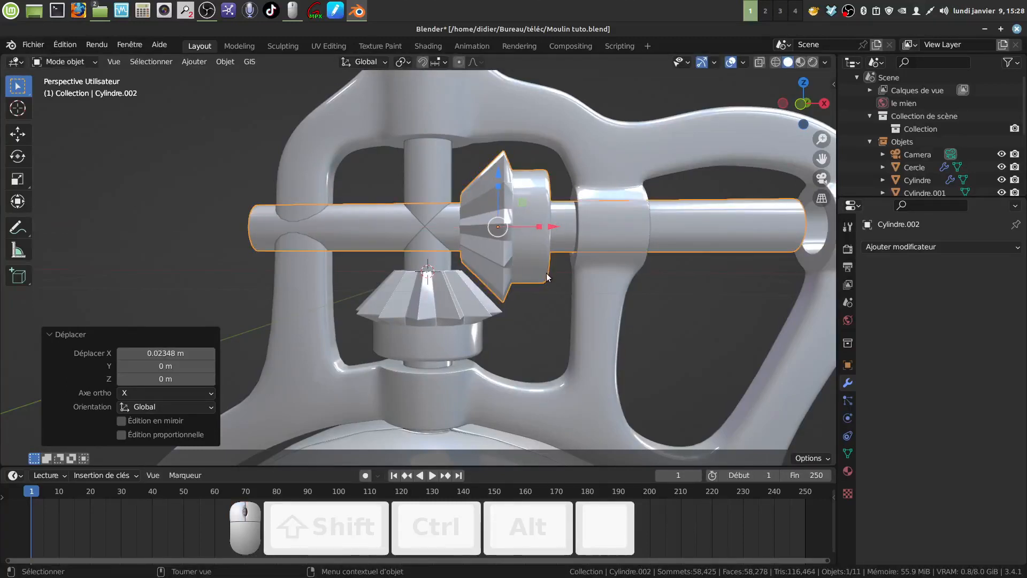
- Isolate the two bevelled gears with their shafts in local view
{"action": "left_click", "coordinate": [441, 320], "text": "shift"}
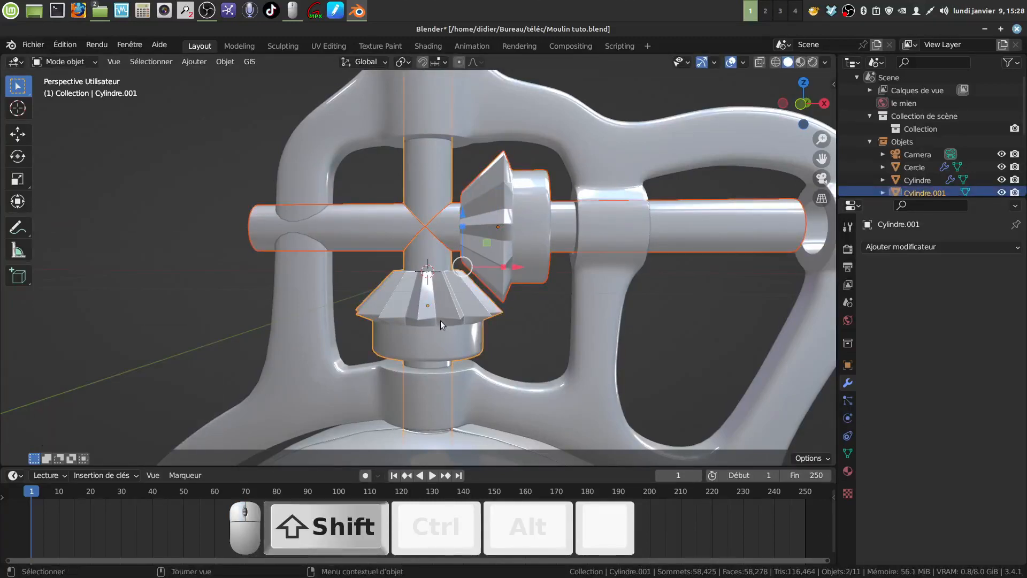
{"action": "key", "text": "KP_Divide"}
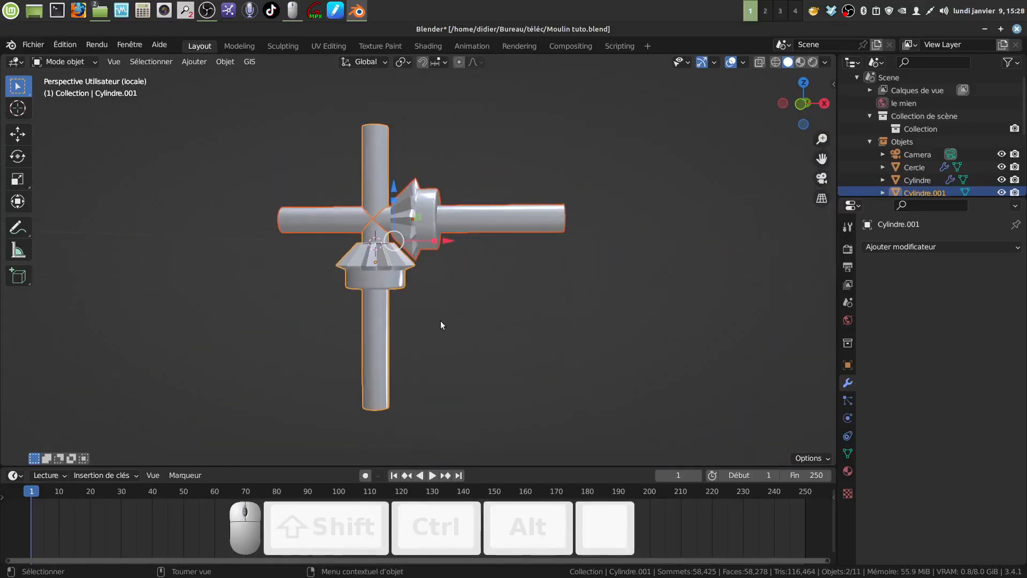
{"action": "scroll", "coordinate": [441, 320], "scroll_direction": "up", "scroll_amount": 3}
{"action": "middle_click_drag", "start_coordinate": [441, 320], "coordinate": [425, 302]}
{"action": "mouse_move", "coordinate": [426, 302]}
{"action": "middle_mouse_down", "text": "shift"}
{"action": "mouse_move", "coordinate": [475, 330]}
{"action": "mouse_move", "coordinate": [481, 291]}
{"action": "mouse_move", "coordinate": [463, 301]}
{"action": "mouse_move", "coordinate": [418, 294]}
{"action": "middle_mouse_up", "text": "shift"}
- Rotate the horizontal gear about 14.2° around the global X axis so its teeth fit between the vertical gear's teeth
{"action": "left_click", "coordinate": [484, 253]}
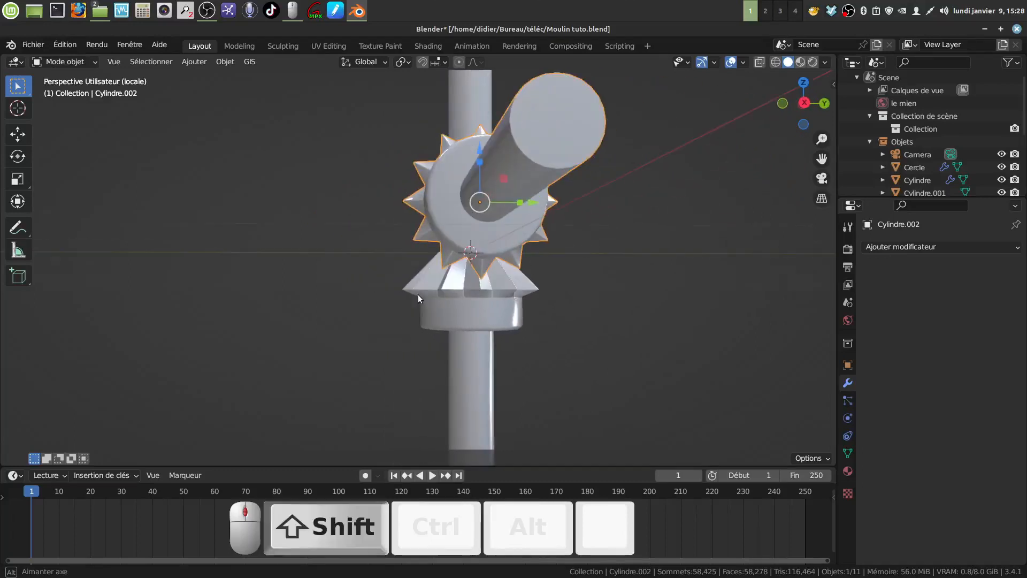
{"action": "middle_click_drag", "start_coordinate": [484, 303], "coordinate": [441, 313], "text": "shift"}
{"action": "scroll", "coordinate": [454, 319], "scroll_direction": "up", "scroll_amount": 2}
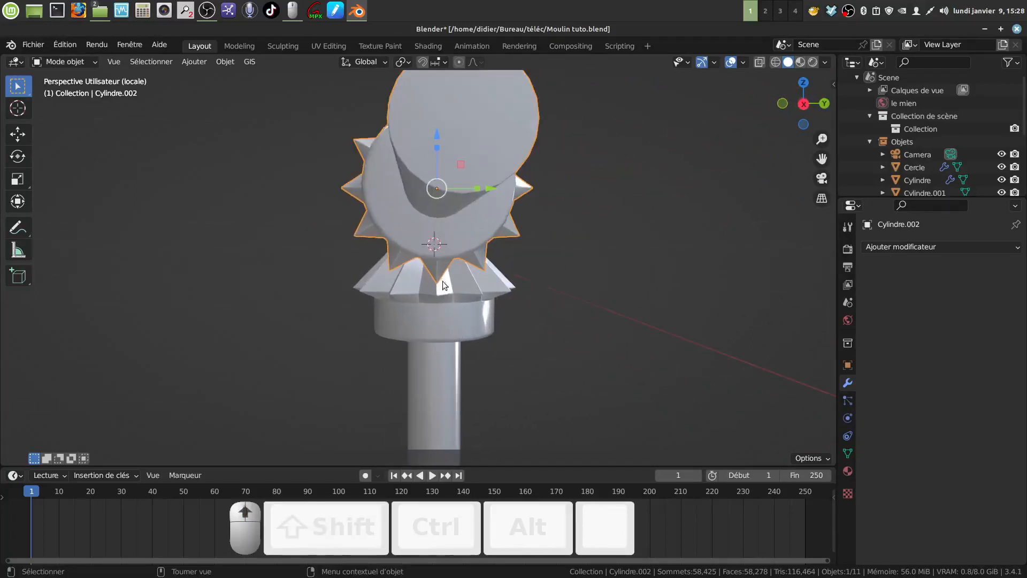
{"action": "key", "text": "r"}
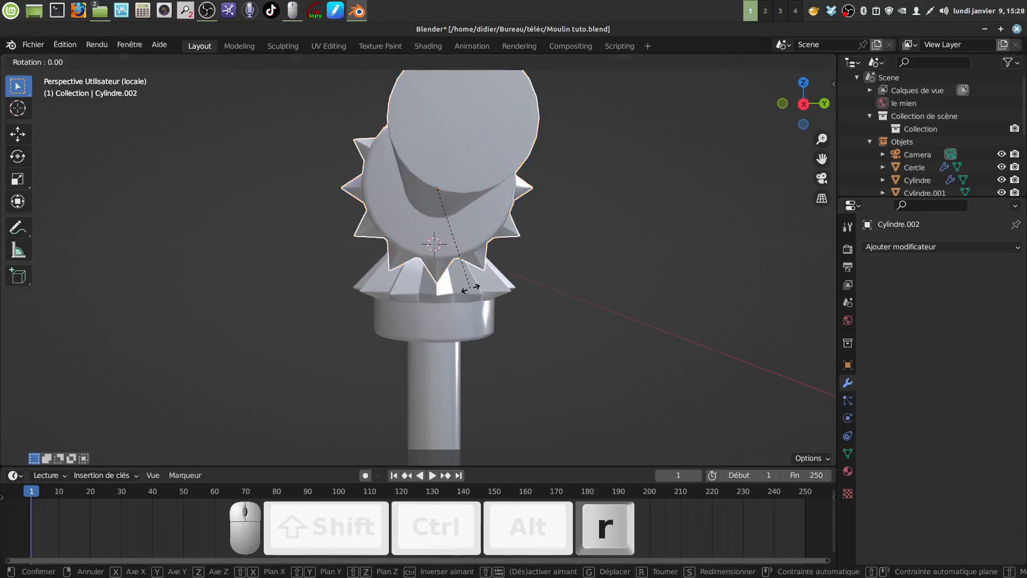
{"action": "key", "text": "x"}
{"action": "left_click", "coordinate": [490, 273]}
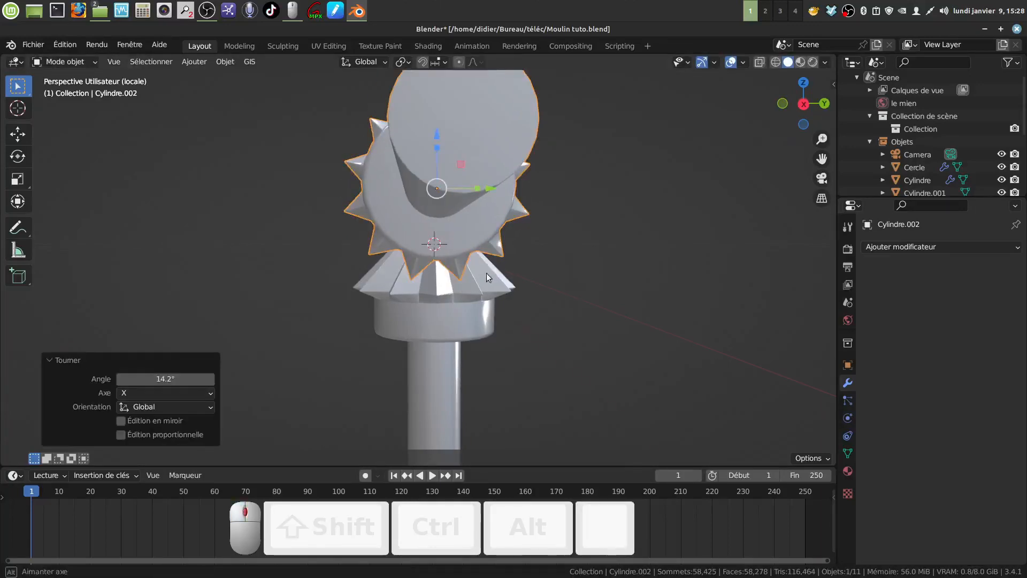
- Shift the horizontal gear very slightly along negative X towards the vertical shaft
{"action": "middle_click_drag", "start_coordinate": [486, 273], "coordinate": [574, 268]}
{"action": "key", "text": "KP_1"}
{"action": "key", "text": "g"}
{"action": "key", "text": "x"}
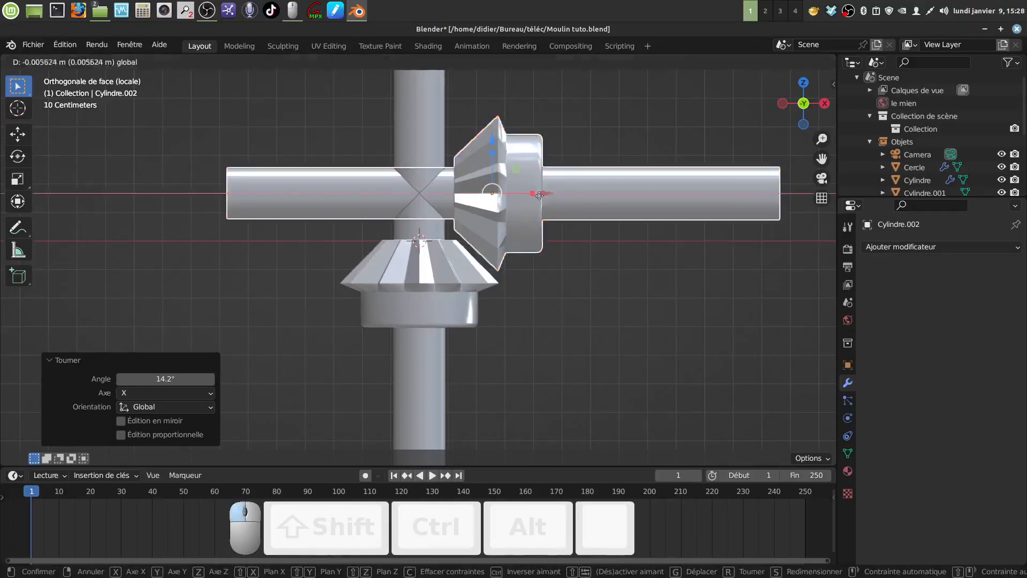
{"action": "left_click", "coordinate": [505, 230]}
- Raise the vertical gear about 0.064 m along Z so it meshes with the horizontal gear
{"action": "left_click", "coordinate": [451, 292]}
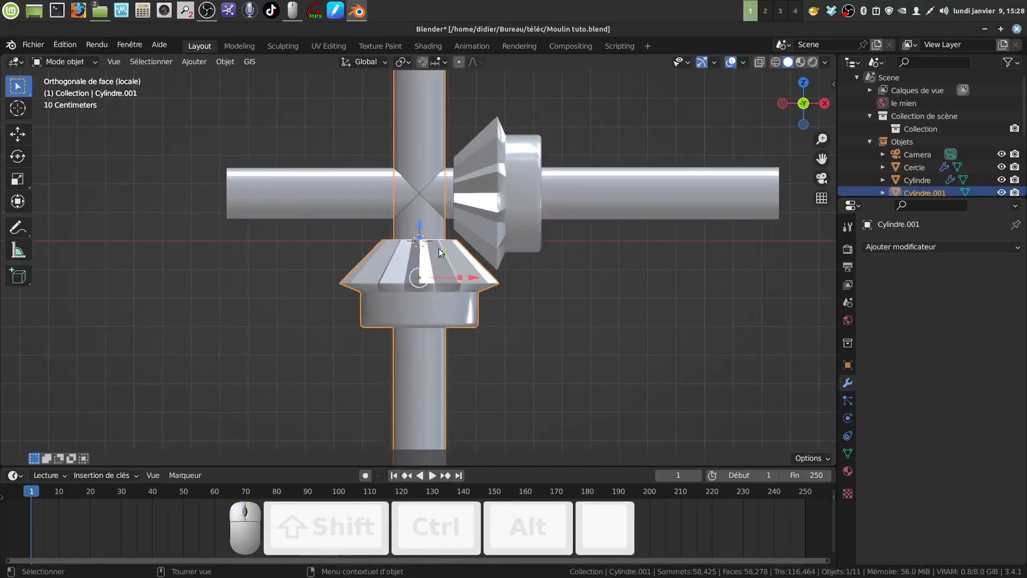
{"action": "key", "text": "g"}
{"action": "key", "text": "z"}
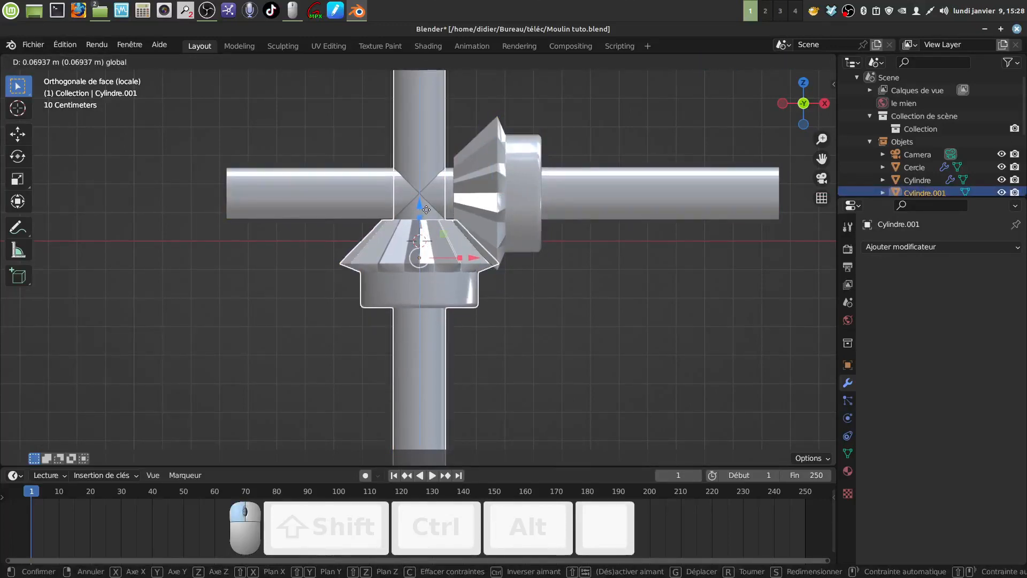
{"action": "left_click", "coordinate": [426, 210]}
{"action": "scroll", "coordinate": [592, 338], "scroll_direction": "down", "scroll_amount": 2}
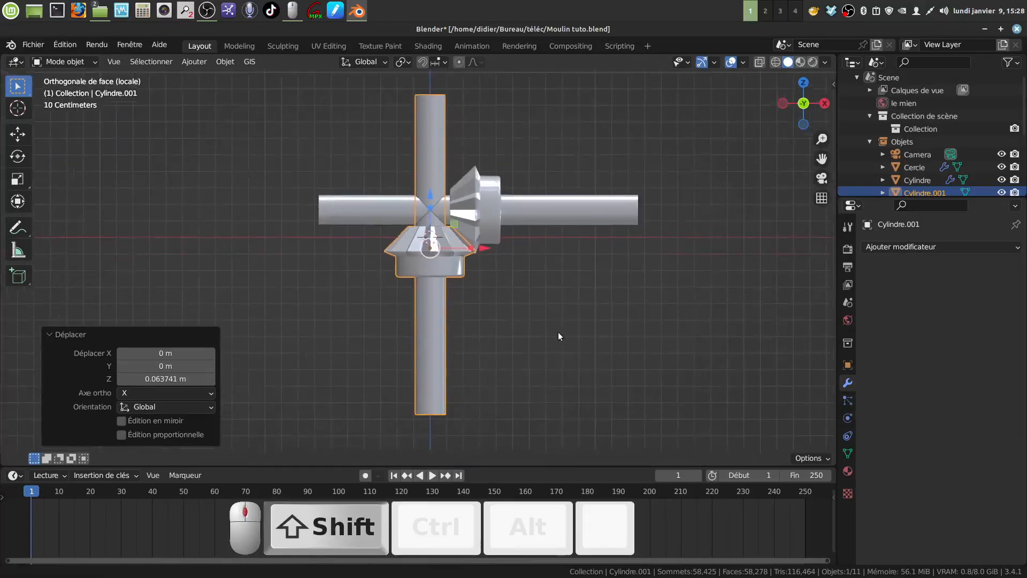
- Open the horizontal gear's mesh in Edit Mode with face selection and wireframe shading
{"action": "middle_click_drag", "start_coordinate": [464, 319], "coordinate": [525, 378], "text": "shift"}
{"action": "key", "text": "Tab"}
{"action": "key", "text": "Tab"}
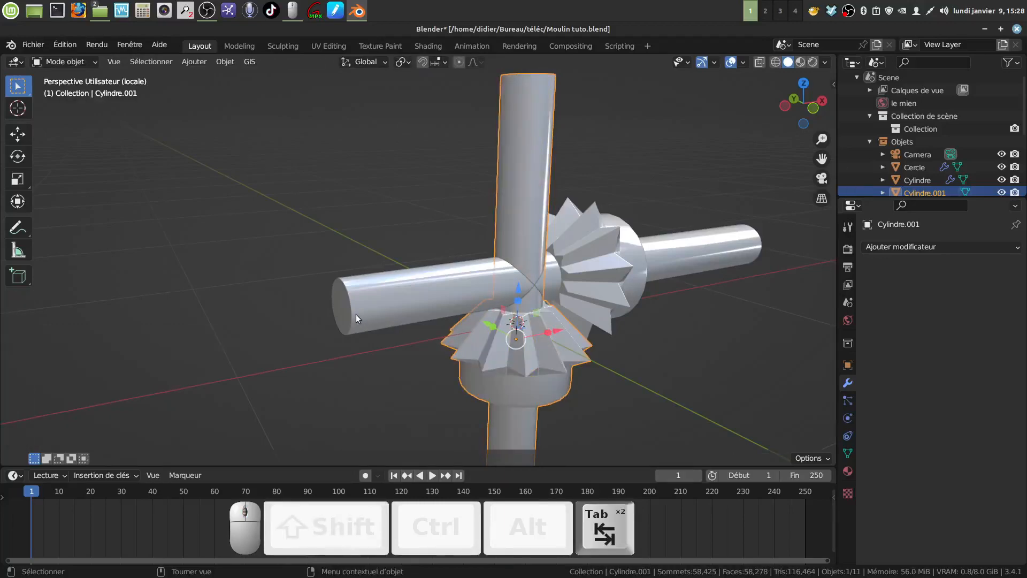
{"action": "key", "text": "Tab"}
{"action": "key", "text": "Tab"}
{"action": "left_click", "coordinate": [358, 315]}
{"action": "key", "text": "Tab"}
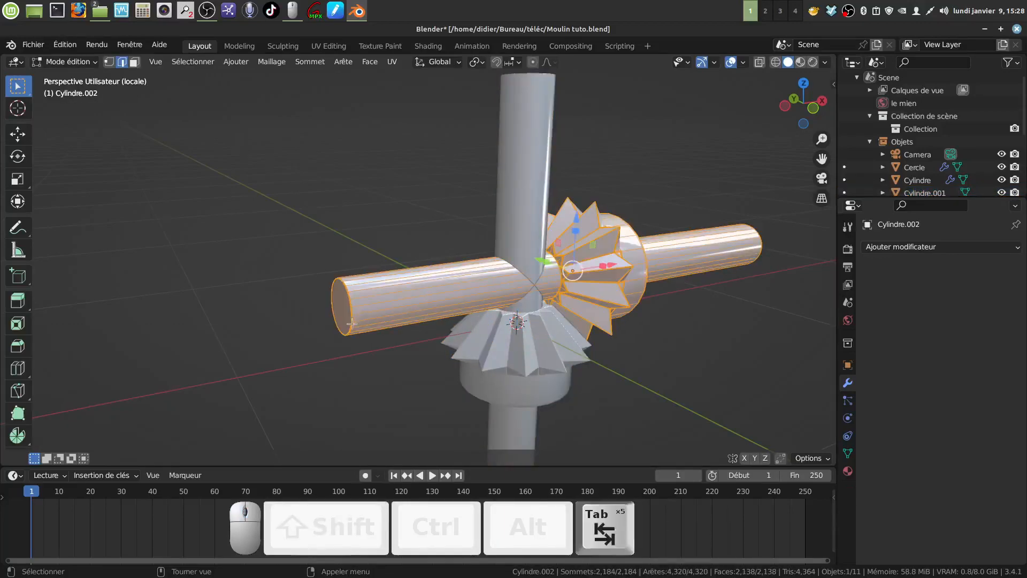
{"action": "left_click", "coordinate": [136, 65]}
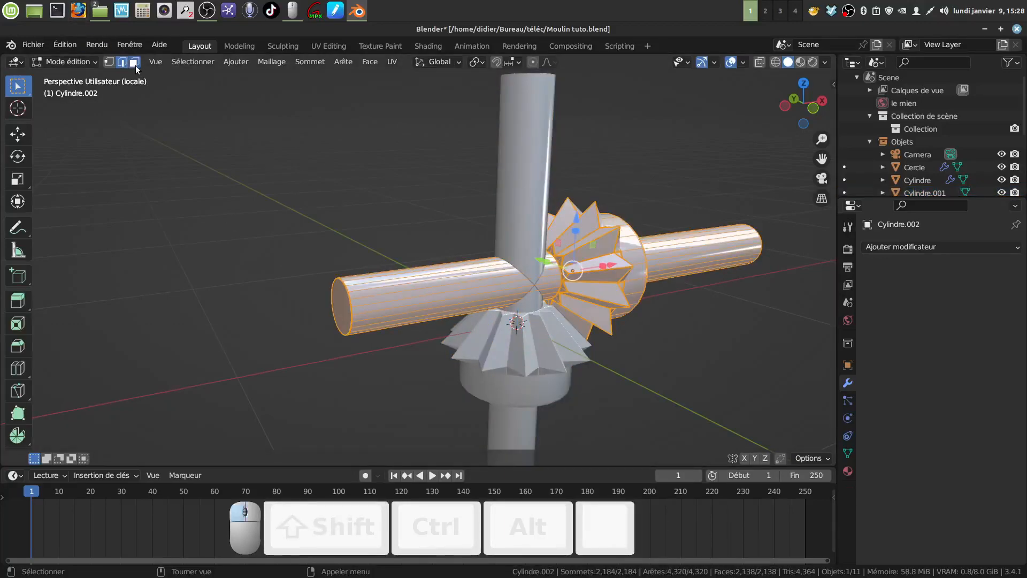
{"action": "scroll", "coordinate": [419, 349], "scroll_direction": "up", "scroll_amount": 4}
{"action": "middle_click_drag", "start_coordinate": [421, 349], "coordinate": [387, 310]}
{"action": "key", "text": "z"}
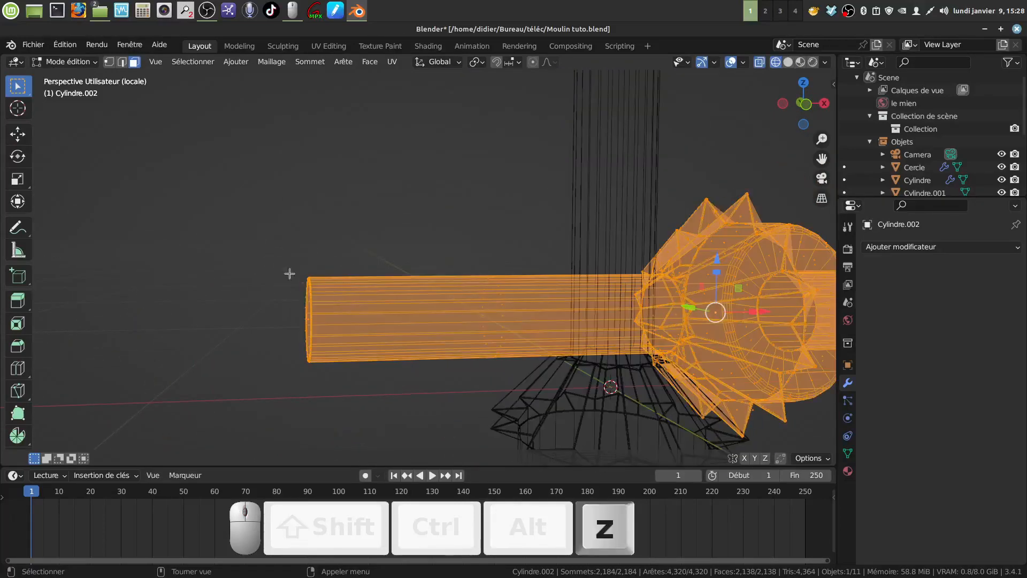
- Select the horizontal shaft's inner end faces and move them along X back to the gear's narrow face, clearing the vertical shaft
{"action": "left_click_drag", "start_coordinate": [271, 258], "coordinate": [318, 267]}
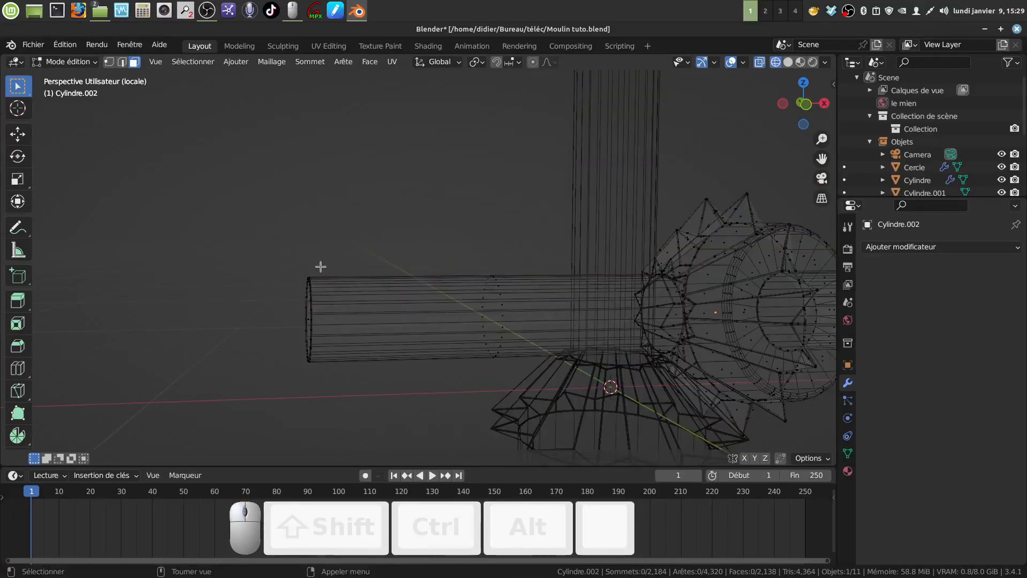
{"action": "key", "text": "a"}
{"action": "key", "text": "a"}
{"action": "left_click_drag", "start_coordinate": [281, 254], "coordinate": [323, 383]}
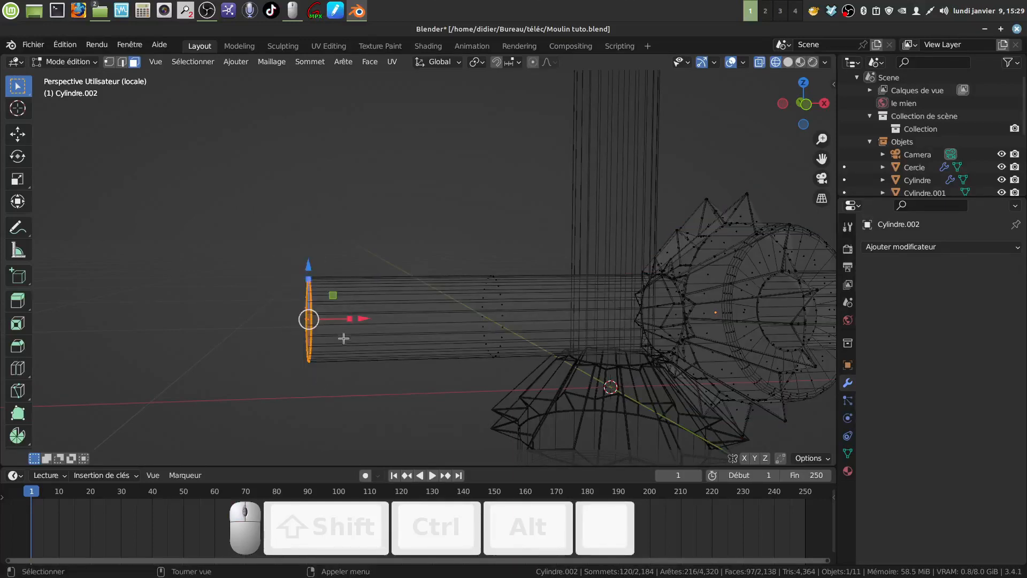
{"action": "left_click_drag", "start_coordinate": [363, 320], "coordinate": [693, 343]}
{"action": "key", "text": "z"}
{"action": "mouse_move", "coordinate": [697, 371]}
{"action": "middle_mouse_down", "text": "shift"}
{"action": "mouse_move", "coordinate": [482, 357]}
{"action": "mouse_move", "coordinate": [560, 382]}
{"action": "mouse_move", "coordinate": [535, 382]}
{"action": "mouse_move", "coordinate": [462, 328]}
{"action": "middle_mouse_up", "text": "shift"}
{"action": "scroll", "coordinate": [559, 383], "scroll_direction": "up", "scroll_amount": 3}
{"action": "left_click_drag", "start_coordinate": [580, 314], "coordinate": [584, 314]}
{"action": "scroll", "coordinate": [581, 318], "scroll_direction": "down", "scroll_amount": 3}
{"action": "middle_click_drag", "start_coordinate": [568, 353], "coordinate": [562, 308]}
{"action": "scroll", "coordinate": [561, 314], "scroll_direction": "down", "scroll_amount": 3}
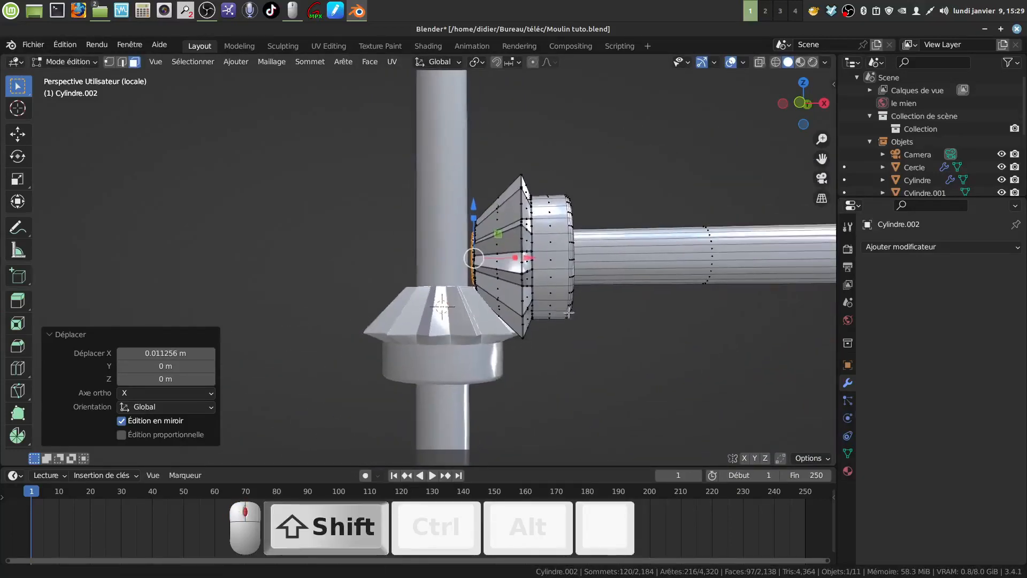
- Select the horizontal shaft's outer end and move it about 1.23 m along X to lengthen the shaft, and leave Edit Mode
{"action": "scroll", "coordinate": [567, 307], "scroll_direction": "down", "scroll_amount": 4}
{"action": "middle_click_drag", "start_coordinate": [616, 285], "coordinate": [601, 291]}
{"action": "left_click_drag", "start_coordinate": [603, 237], "coordinate": [647, 310]}
{"action": "key", "text": "alt+a"}
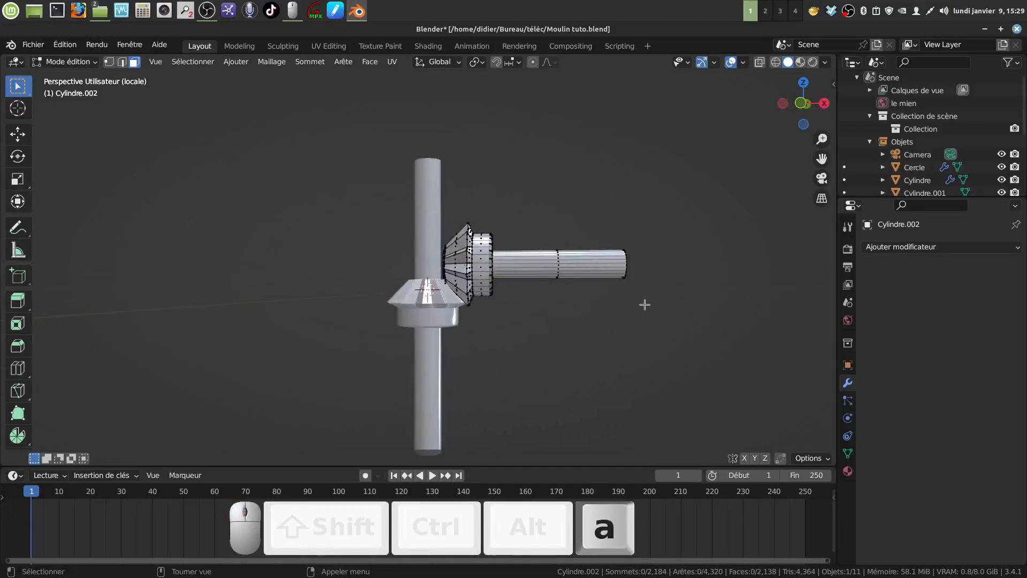
{"action": "key", "text": "shift+z"}
{"action": "key", "text": "b"}
{"action": "left_click_drag", "start_coordinate": [610, 224], "coordinate": [654, 316]}
{"action": "key", "text": "g"}
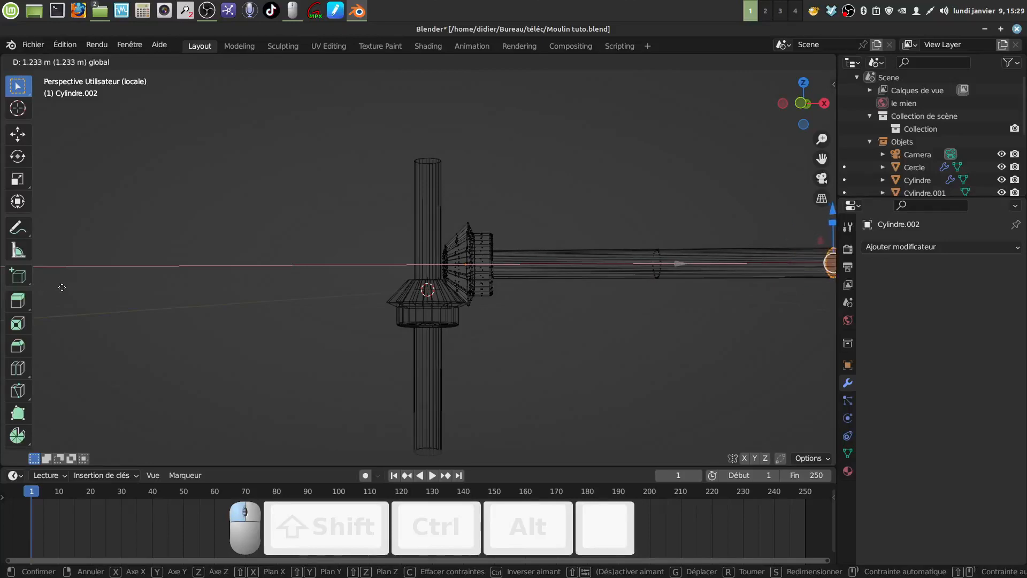
{"action": "left_click", "coordinate": [32, 349]}
{"action": "key", "text": "a"}
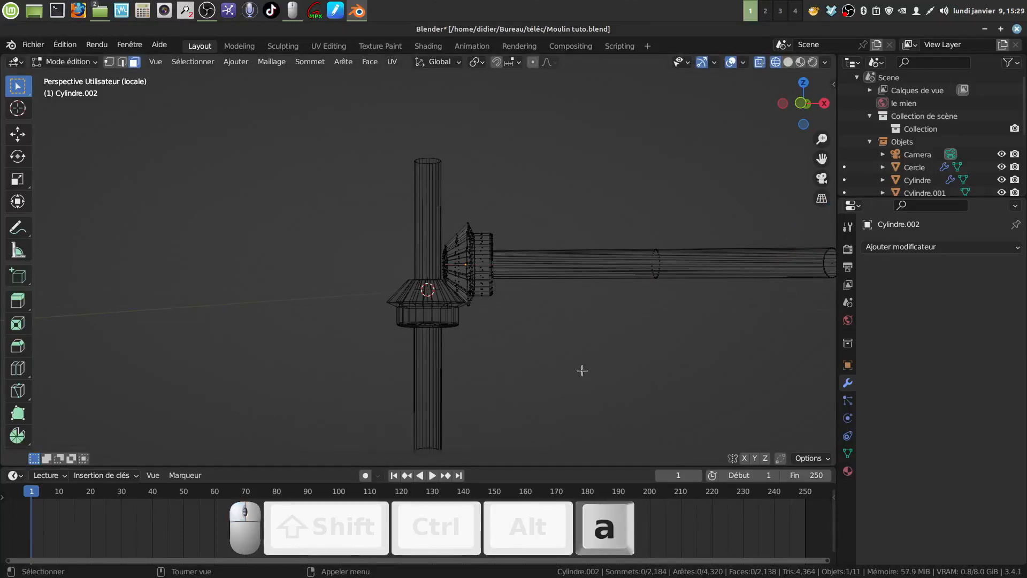
{"action": "key", "text": "Tab"}
- Restore solid shading and leave local view to show the gears inside the mill's frame
{"action": "middle_click_drag", "start_coordinate": [544, 305], "coordinate": [461, 309], "text": "shift"}
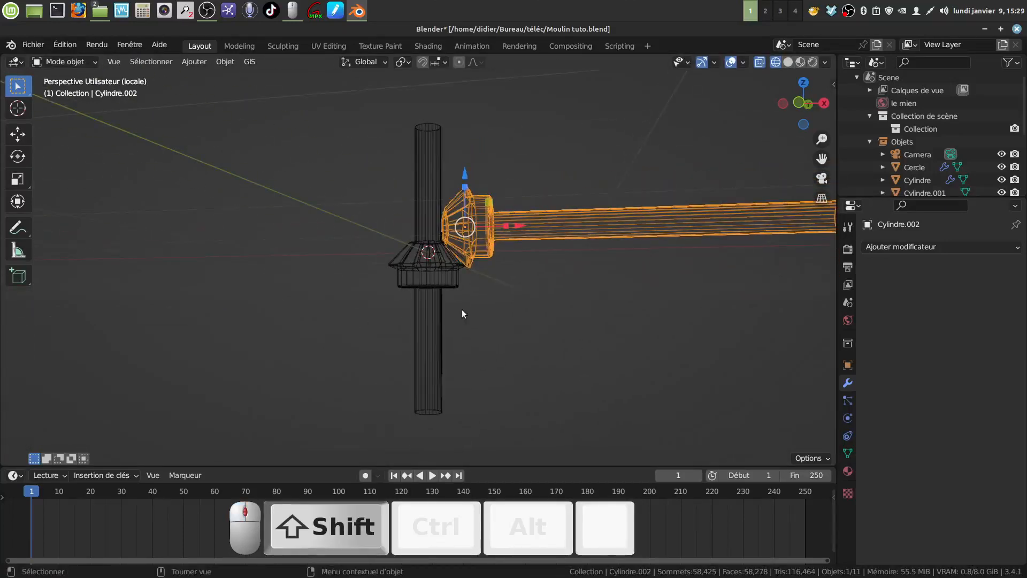
{"action": "scroll", "coordinate": [456, 321], "scroll_direction": "up", "scroll_amount": 3}
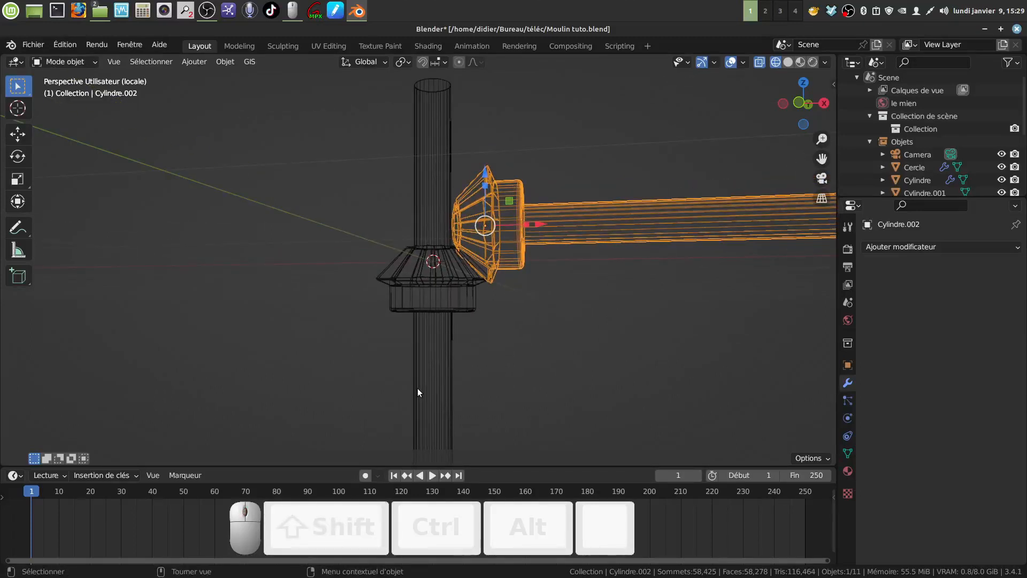
{"action": "key", "text": "z"}
{"action": "key", "text": "KP_Divide"}
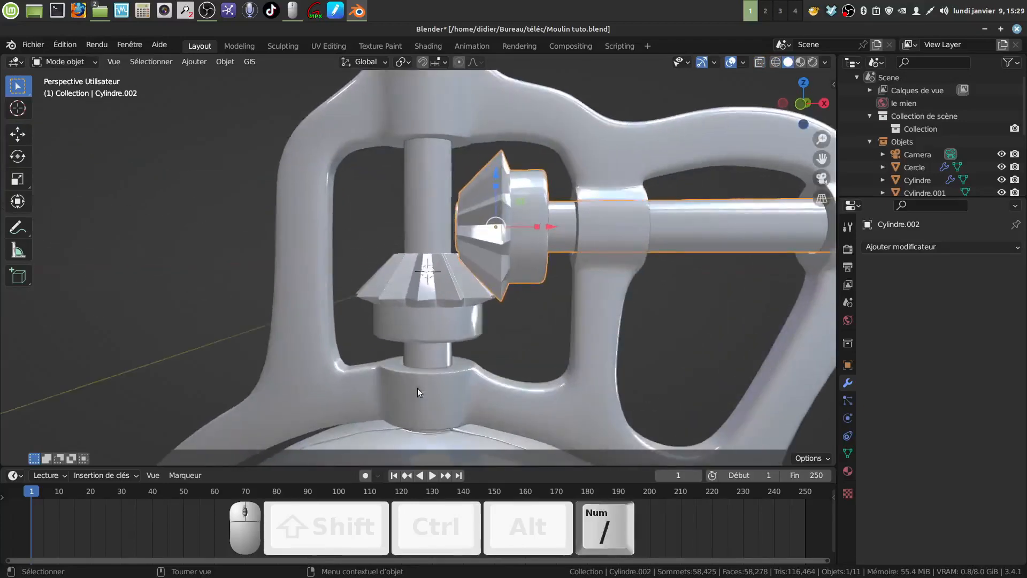
{"action": "middle_click_drag", "start_coordinate": [418, 387], "coordinate": [451, 323], "text": "shift"}
{"action": "scroll", "coordinate": [475, 297], "scroll_direction": "up", "scroll_amount": 1}
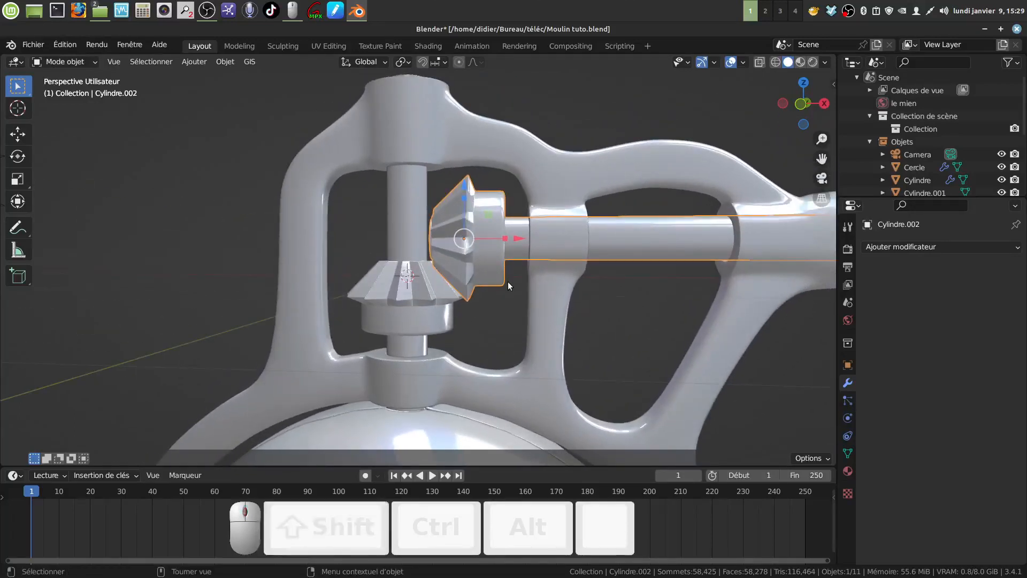
- In Edit Mode with vertex selection, select the horizontal gear collar's shaft-side end and move it about 0.076 m along X towards the frame
{"action": "key", "text": "a"}
{"action": "key", "text": "a"}
{"action": "left_click", "coordinate": [501, 222]}
{"action": "key", "text": "Tab"}
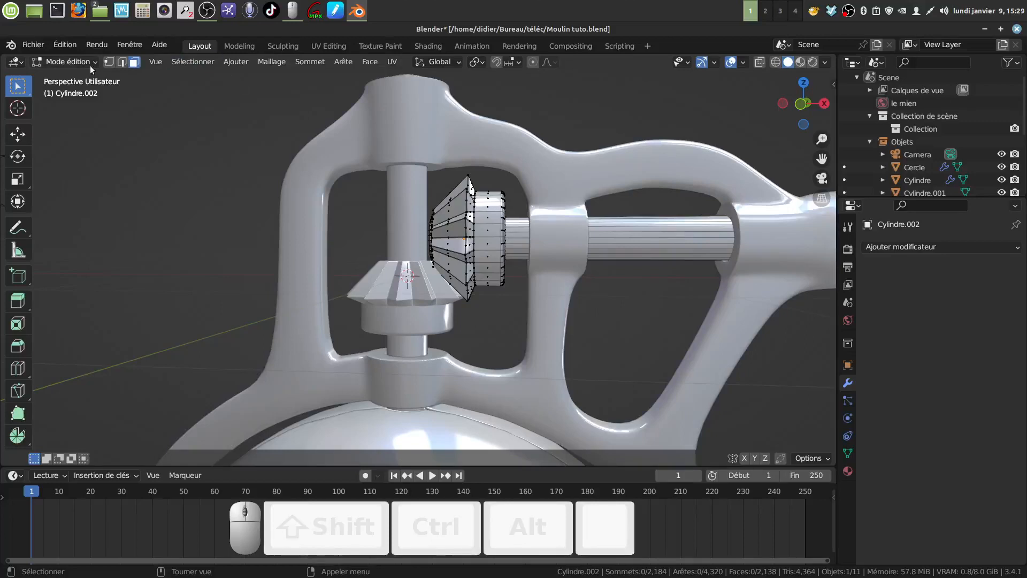
{"action": "left_click", "coordinate": [113, 62]}
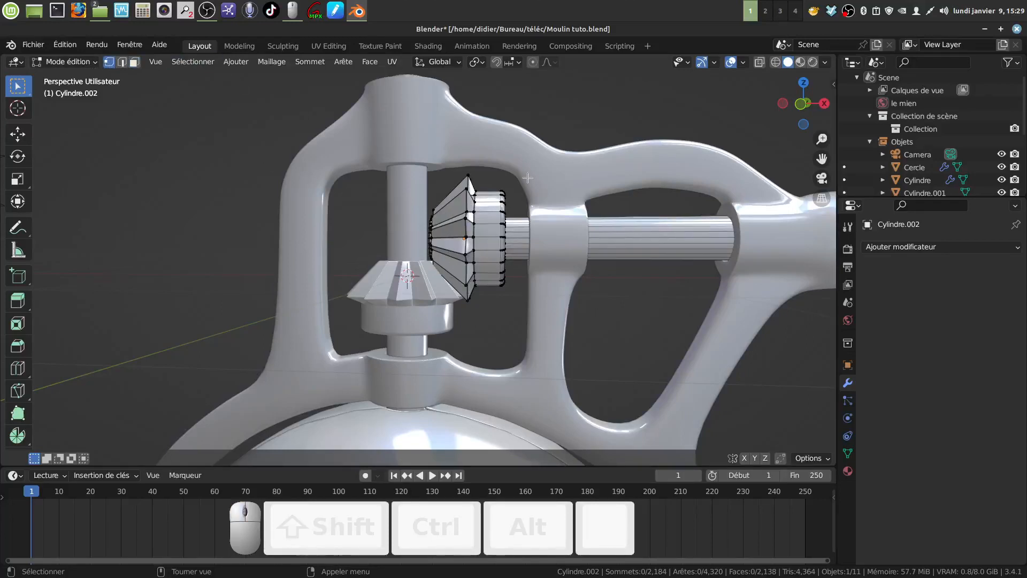
{"action": "key", "text": "shift+z"}
{"action": "key", "text": "b"}
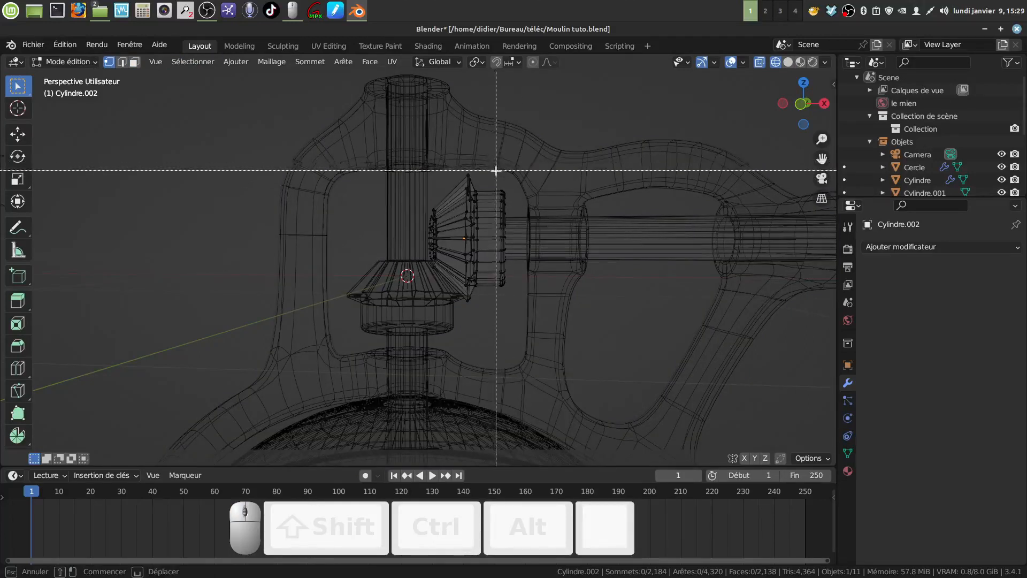
{"action": "left_click_drag", "start_coordinate": [497, 172], "coordinate": [511, 307]}
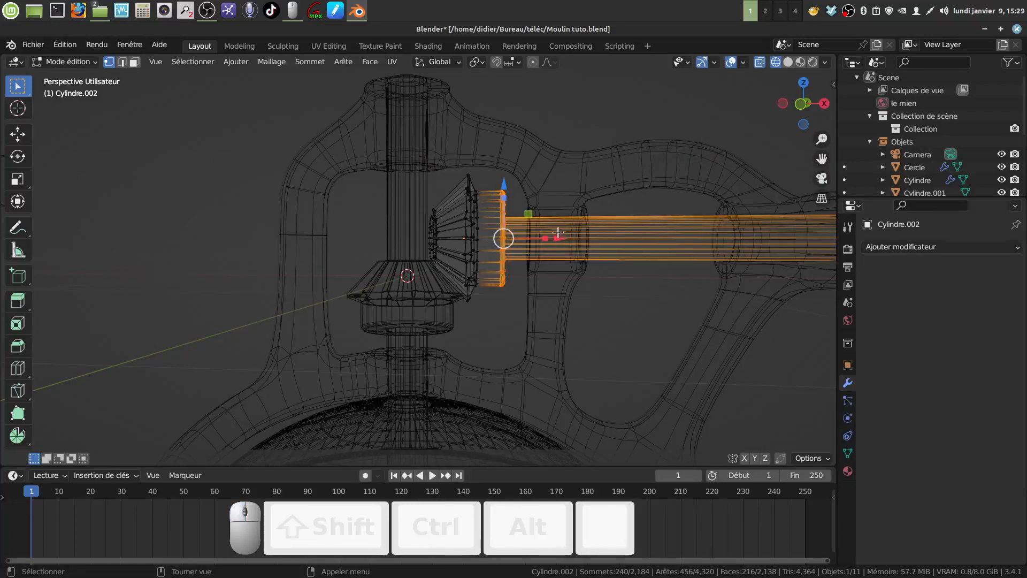
{"action": "left_click_drag", "start_coordinate": [558, 233], "coordinate": [576, 237]}
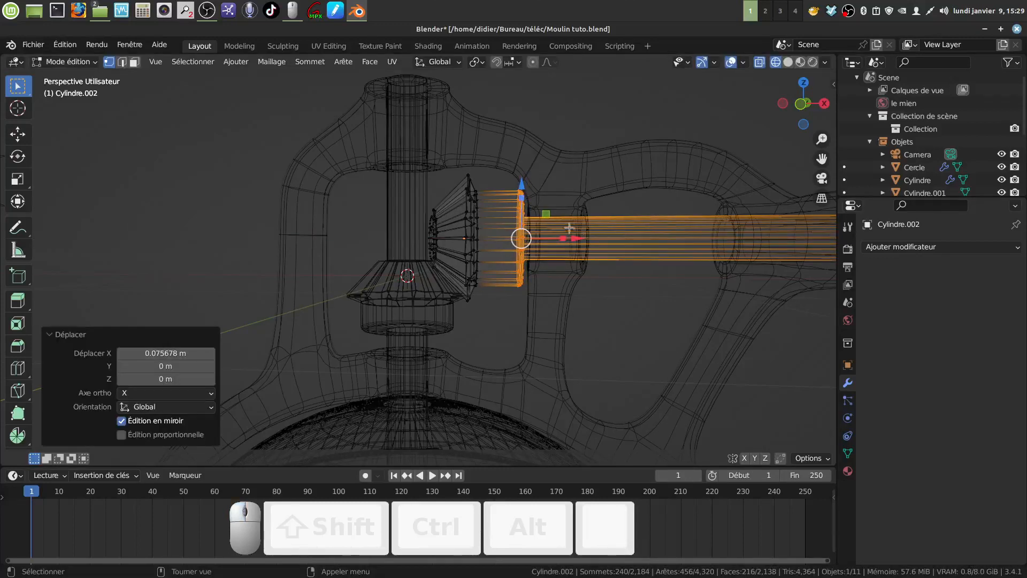
{"action": "key", "text": "z"}
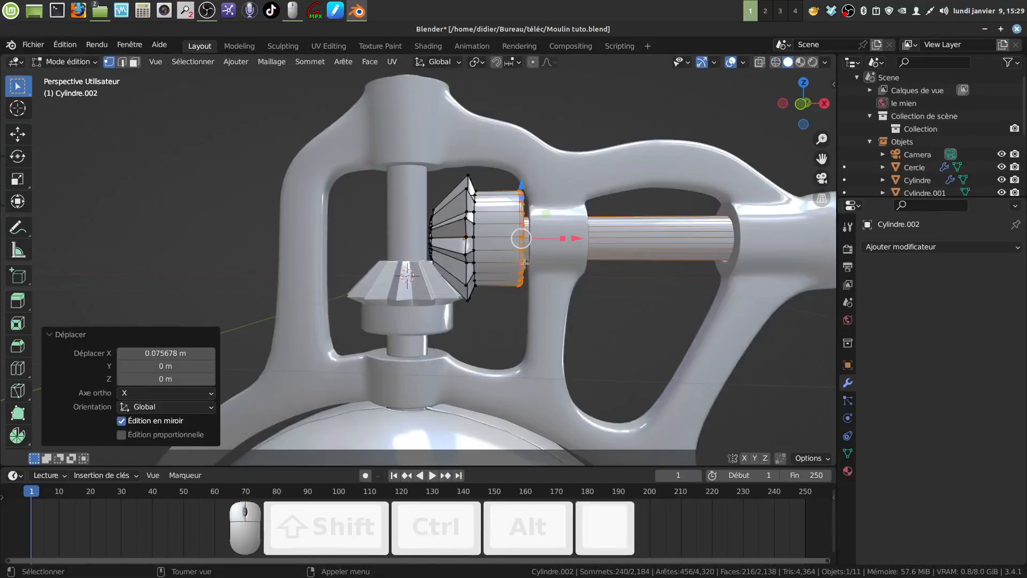
- Select only the edge loops around the rim of the horizontal gear's collar and move them about -0.006 m along X
{"action": "middle_click_drag", "start_coordinate": [524, 263], "coordinate": [476, 289]}
{"action": "scroll", "coordinate": [476, 290], "scroll_direction": "up", "scroll_amount": 5}
{"action": "middle_click_drag", "start_coordinate": [559, 300], "coordinate": [473, 274]}
{"action": "scroll", "coordinate": [517, 298], "scroll_direction": "up", "scroll_amount": 1}
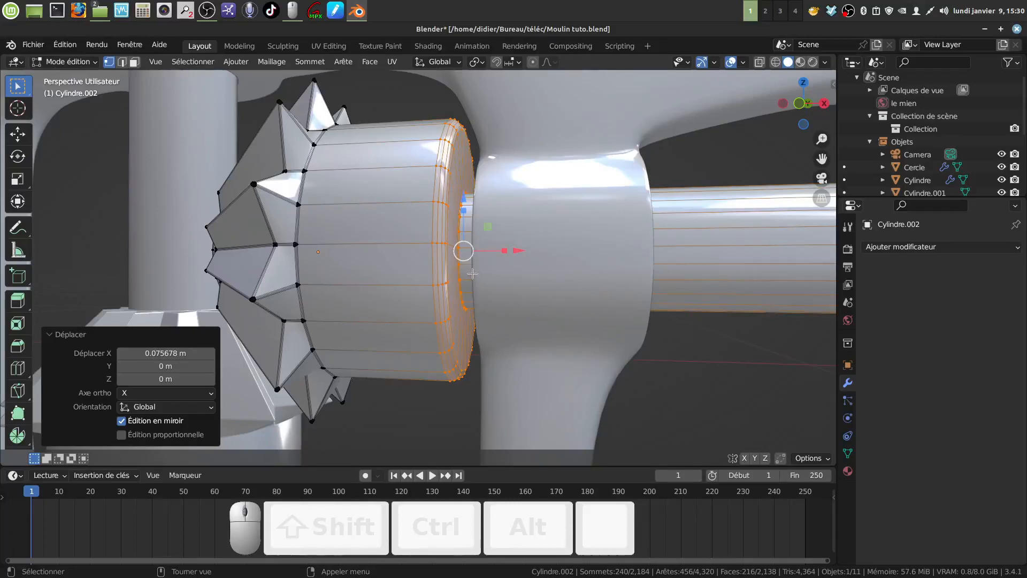
{"action": "key", "text": "ctrl+KP_Subtract"}
{"action": "key", "text": "ctrl+KP_Subtract"}
{"action": "key", "text": "ctrl+KP_Subtract"}
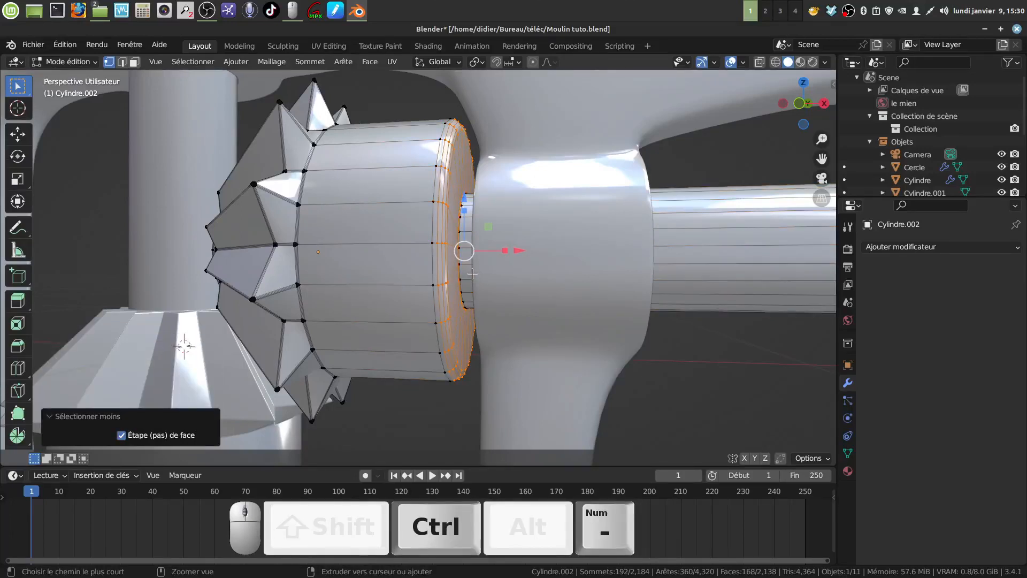
{"action": "key", "text": "ctrl+KP_Subtract"}
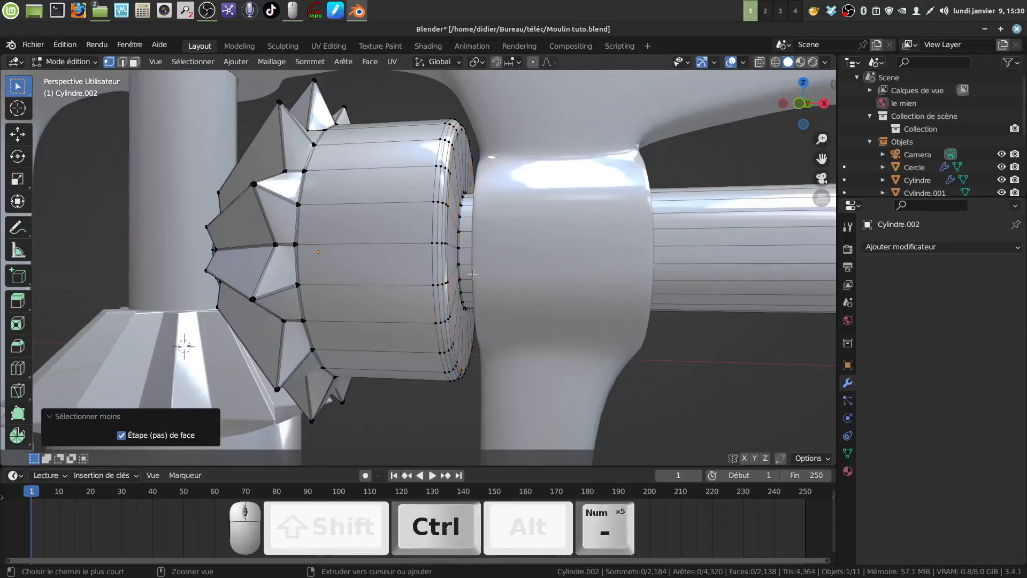
{"action": "scroll", "coordinate": [472, 274], "scroll_direction": "up", "scroll_amount": 1}
{"action": "middle_click_drag", "start_coordinate": [472, 273], "coordinate": [438, 268]}
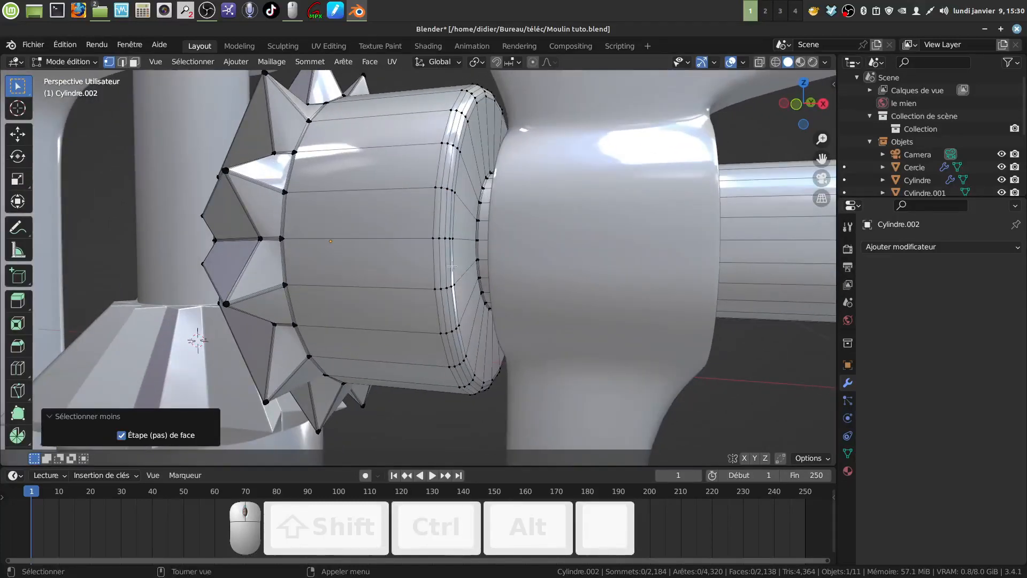
{"action": "left_click", "coordinate": [453, 266], "text": "alt"}
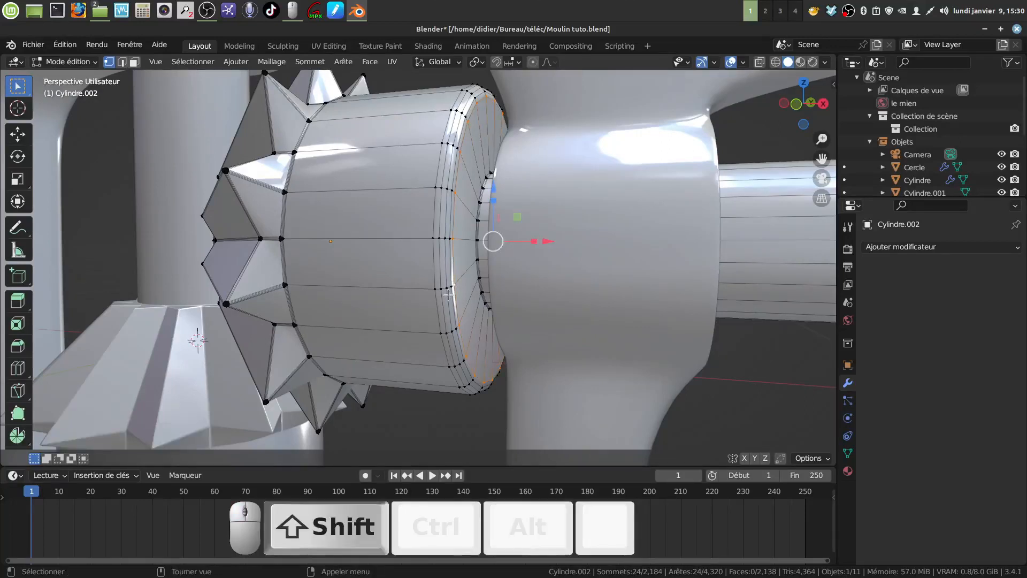
{"action": "left_click", "coordinate": [449, 267], "text": "alt+shift"}
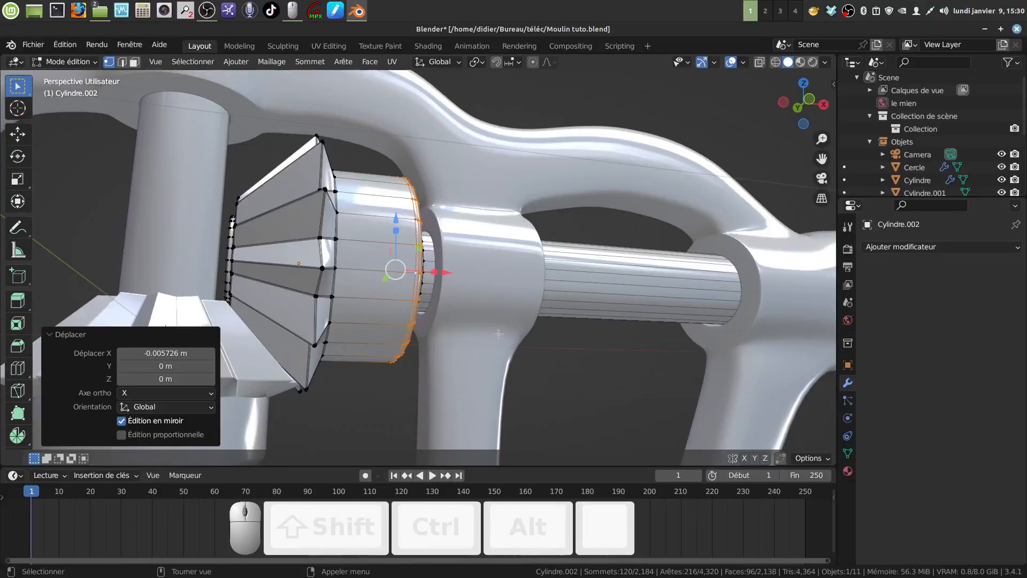
- From the front in wireframe, select the whole shaft-side end of the horizontal gear's collar and move it about 0.019 m along X
{"action": "key", "text": "KP_1"}
{"action": "key", "text": "z"}
{"action": "key", "text": "b"}
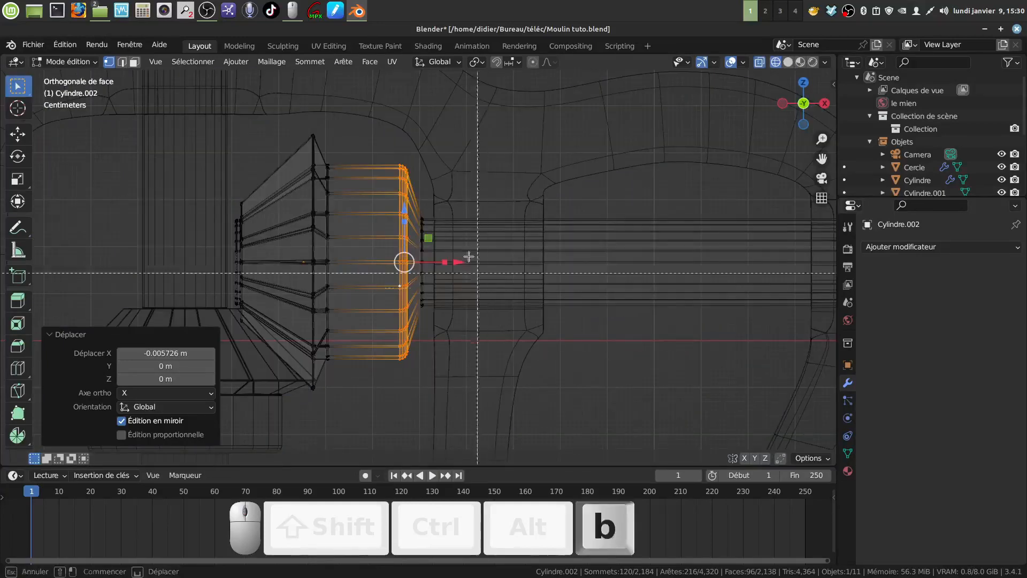
{"action": "left_click_drag", "start_coordinate": [385, 155], "coordinate": [445, 381]}
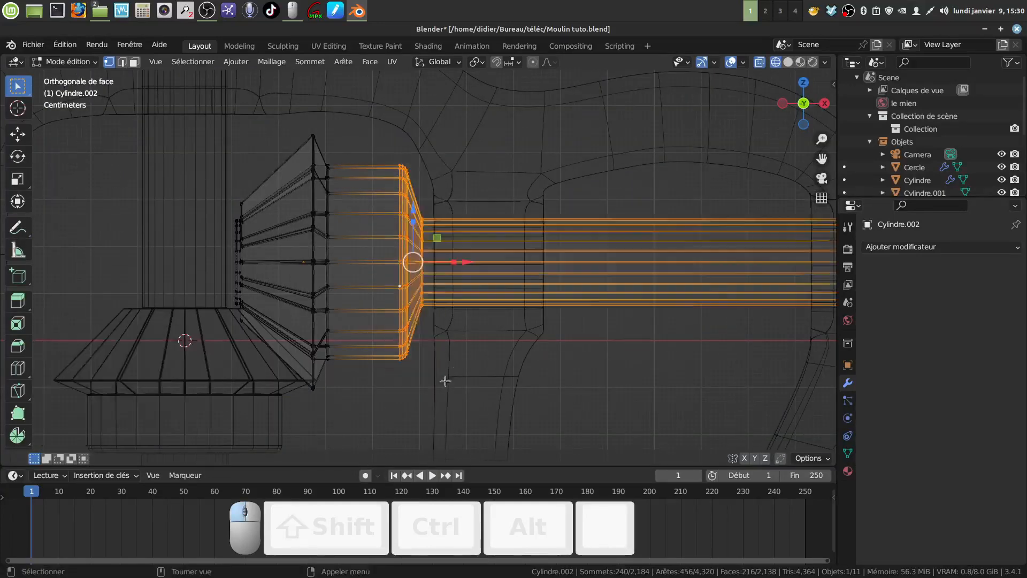
{"action": "left_click_drag", "start_coordinate": [464, 266], "coordinate": [473, 266]}
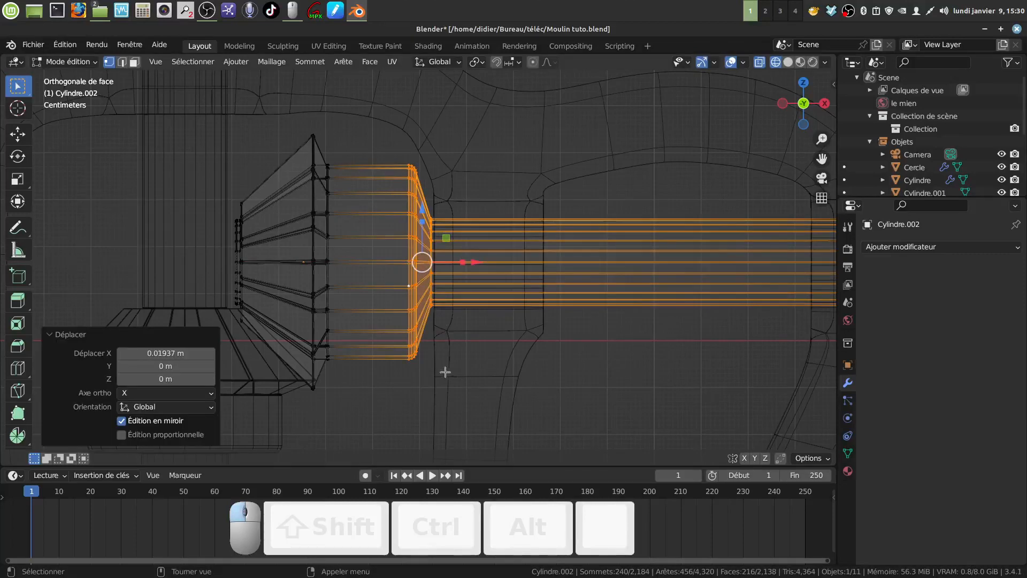
{"action": "key", "text": "e"}
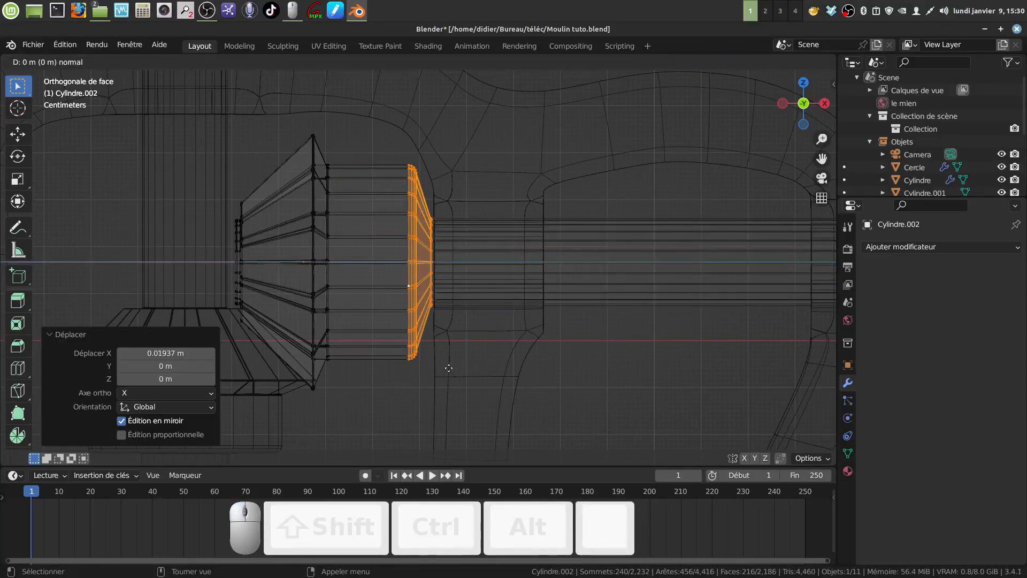
{"action": "key", "text": "z"}
{"action": "key", "text": "z"}
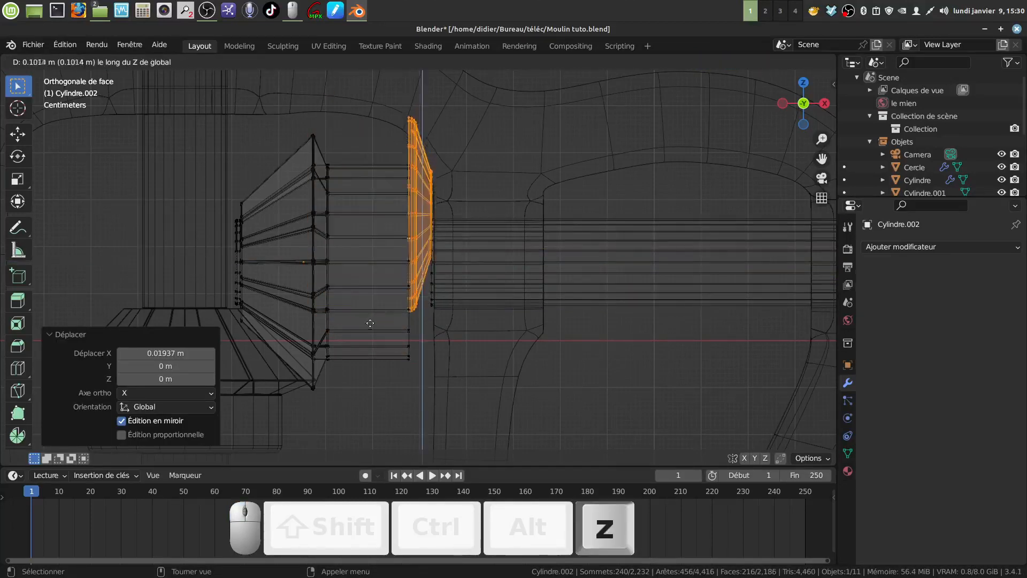
{"action": "right_click", "coordinate": [369, 344]}
- In solid shading, merge all the horizontal gear's vertices by distance at 0.0001 m and leave Edit Mode
{"action": "key", "text": "z"}
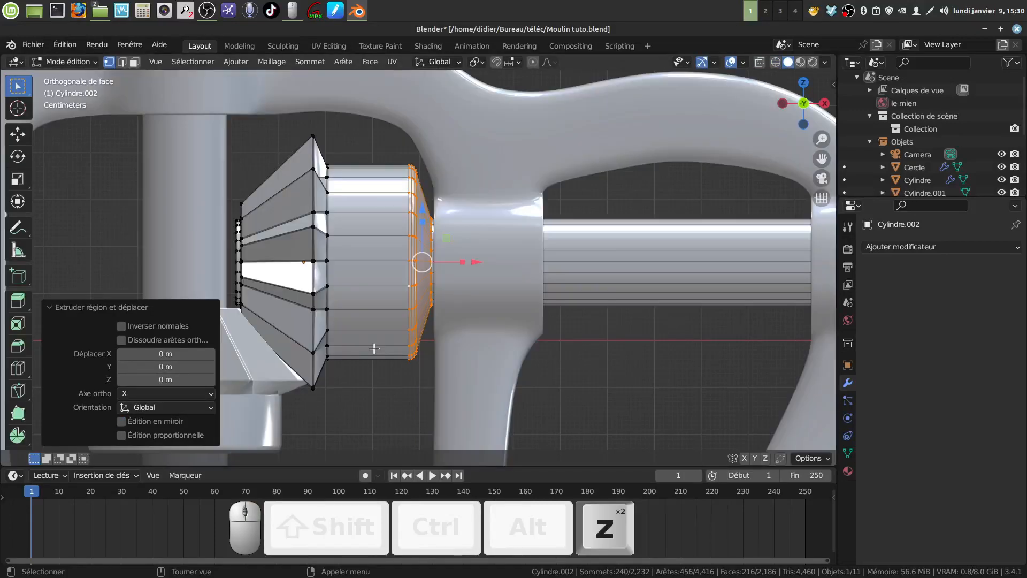
{"action": "key", "text": "Tab"}
{"action": "scroll", "coordinate": [420, 353], "scroll_direction": "down", "scroll_amount": 4}
{"action": "mouse_move", "coordinate": [427, 346]}
{"action": "middle_mouse_down", "text": "shift"}
{"action": "mouse_move", "coordinate": [486, 281]}
{"action": "mouse_move", "coordinate": [447, 316]}
{"action": "mouse_move", "coordinate": [413, 311]}
{"action": "mouse_move", "coordinate": [444, 267]}
{"action": "mouse_move", "coordinate": [459, 287]}
{"action": "mouse_move", "coordinate": [383, 300]}
{"action": "middle_mouse_up", "text": "shift"}
{"action": "left_click", "coordinate": [463, 283]}
{"action": "left_click", "coordinate": [456, 252]}
{"action": "key", "text": "Tab"}
{"action": "scroll", "coordinate": [459, 287], "scroll_direction": "up", "scroll_amount": 3}
{"action": "middle_click_drag", "start_coordinate": [382, 301], "coordinate": [321, 268]}
{"action": "key", "text": "a"}
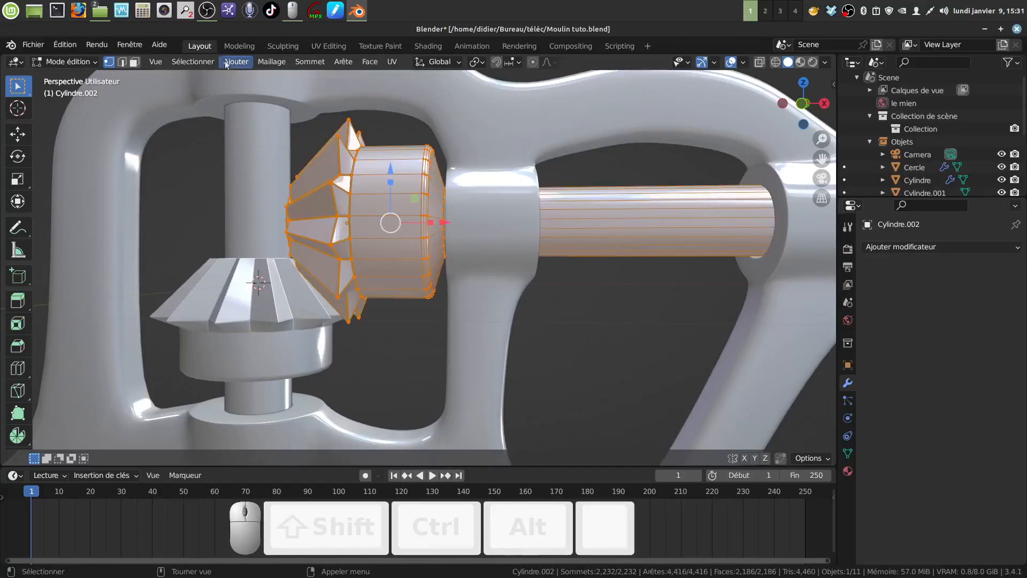
{"action": "left_click", "coordinate": [274, 62]}
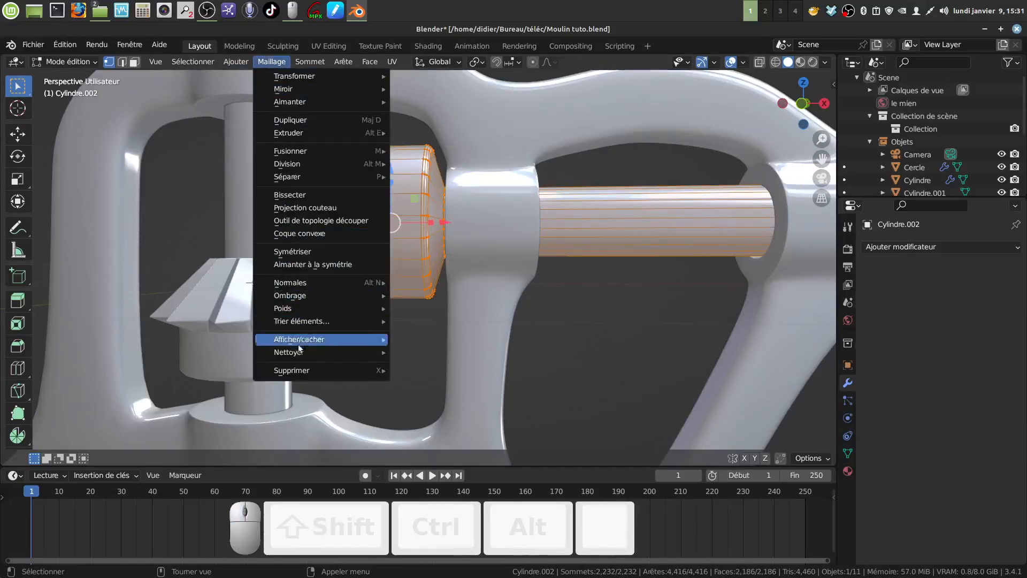
{"action": "mouse_move", "coordinate": [342, 352]}
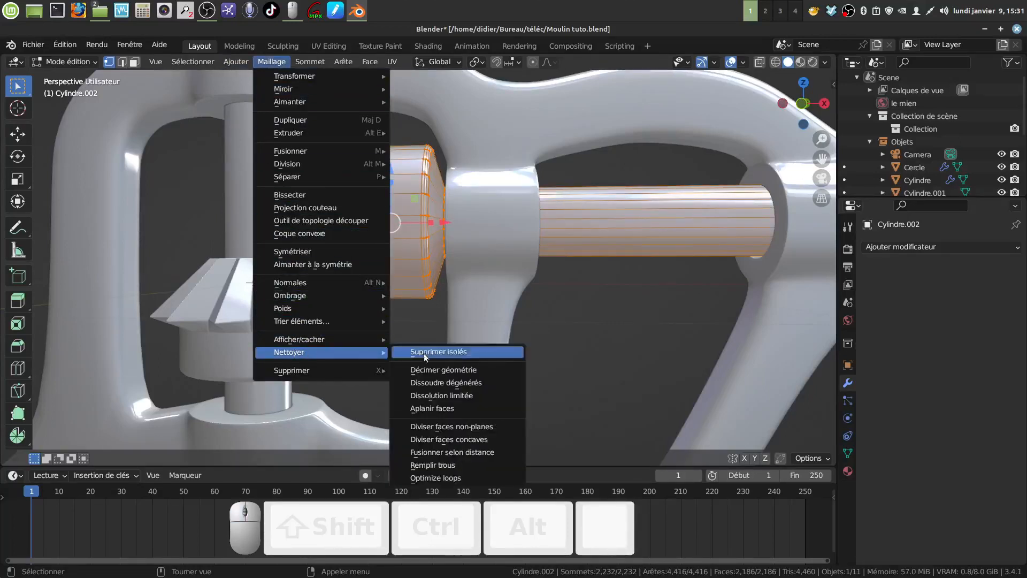
{"action": "left_click", "coordinate": [471, 453]}
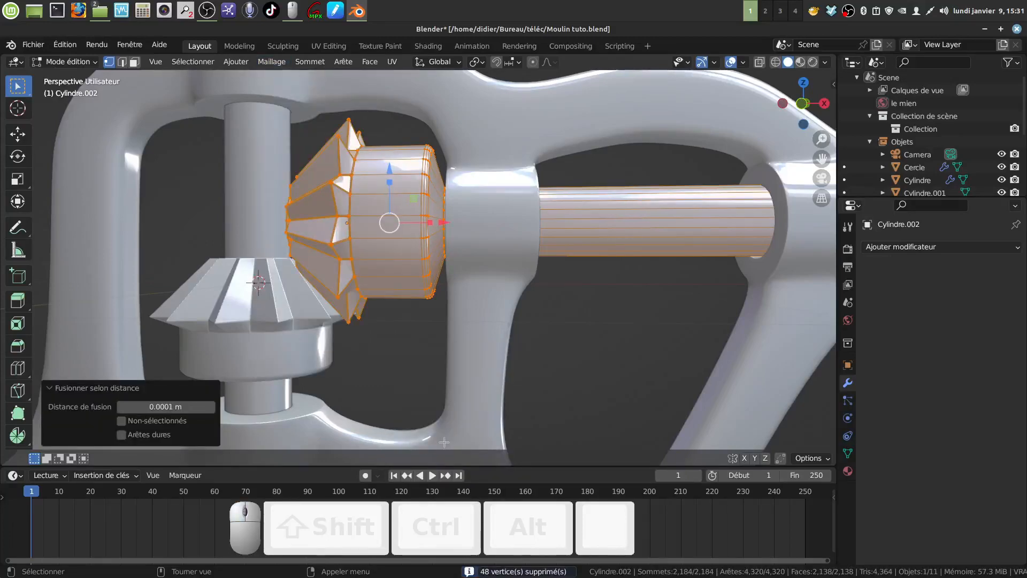
{"action": "scroll", "coordinate": [444, 434], "scroll_direction": "up", "scroll_amount": 2}
{"action": "mouse_move", "coordinate": [376, 312]}
{"action": "middle_mouse_down"}
{"action": "mouse_move", "coordinate": [364, 323]}
{"action": "mouse_move", "coordinate": [381, 310]}
{"action": "middle_mouse_up"}
{"action": "middle_click_drag", "start_coordinate": [387, 306], "coordinate": [479, 284], "text": "shift"}
{"action": "key", "text": "Tab"}
- Check the mill parts' normals with the face orientation overlay, turn it off, and examine how the two gears mesh
{"action": "scroll", "coordinate": [432, 323], "scroll_direction": "down", "scroll_amount": 5}
{"action": "scroll", "coordinate": [441, 324], "scroll_direction": "up", "scroll_amount": 1}
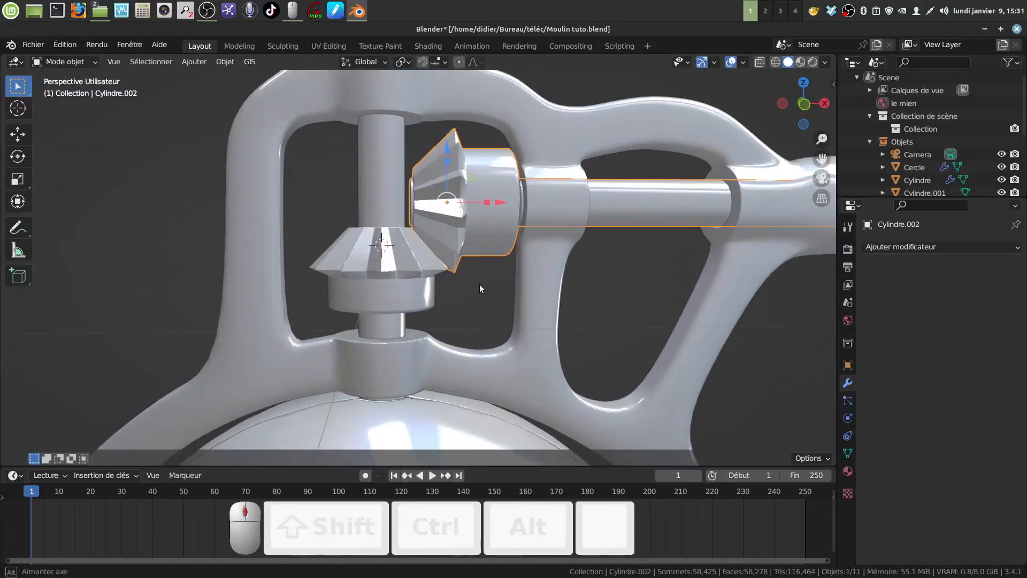
{"action": "key", "text": "q"}
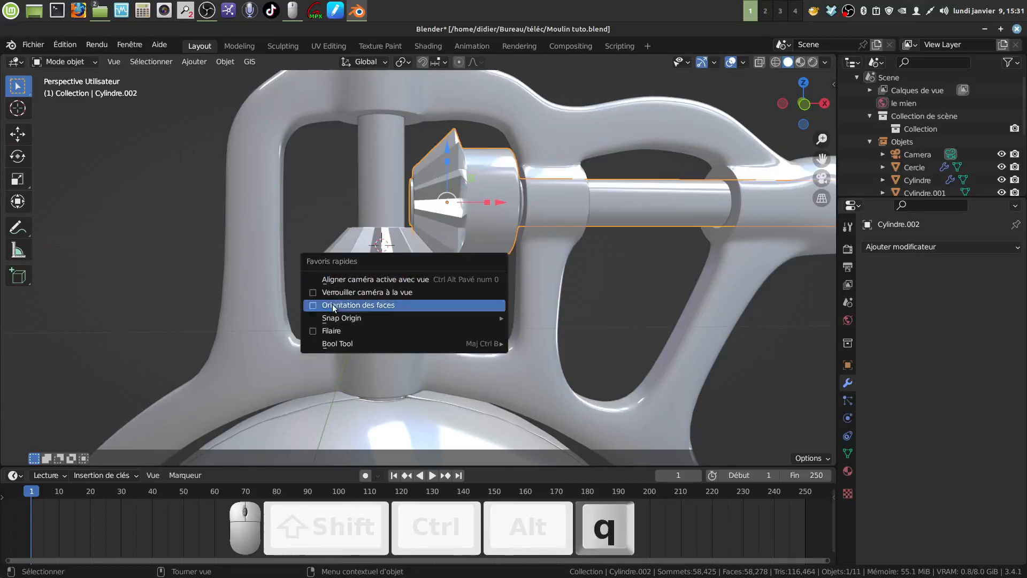
{"action": "left_click", "coordinate": [316, 306]}
{"action": "key", "text": "q"}
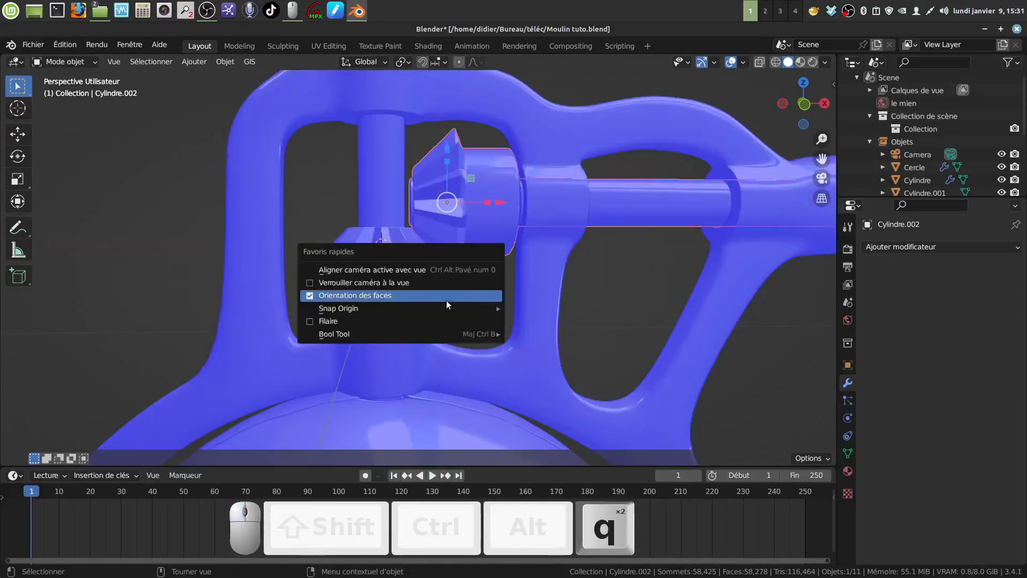
{"action": "left_click", "coordinate": [316, 297]}
{"action": "scroll", "coordinate": [409, 314], "scroll_direction": "up", "scroll_amount": 1}
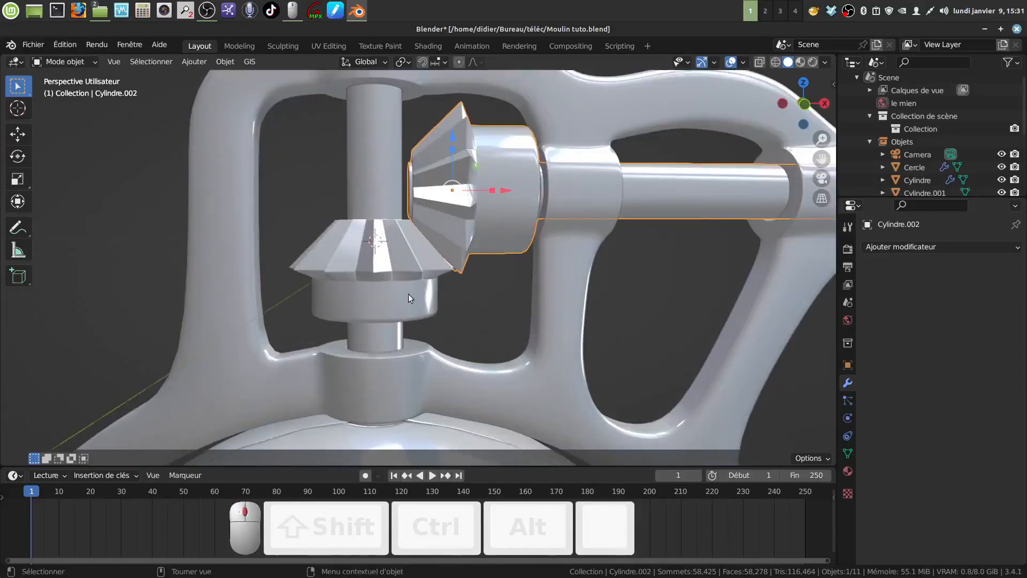
{"action": "middle_click_drag", "start_coordinate": [409, 294], "coordinate": [442, 269]}
{"action": "scroll", "coordinate": [449, 279], "scroll_direction": "up", "scroll_amount": 1}
{"action": "scroll", "coordinate": [442, 283], "scroll_direction": "up", "scroll_amount": 3}
{"action": "scroll", "coordinate": [444, 289], "scroll_direction": "down", "scroll_amount": 5}
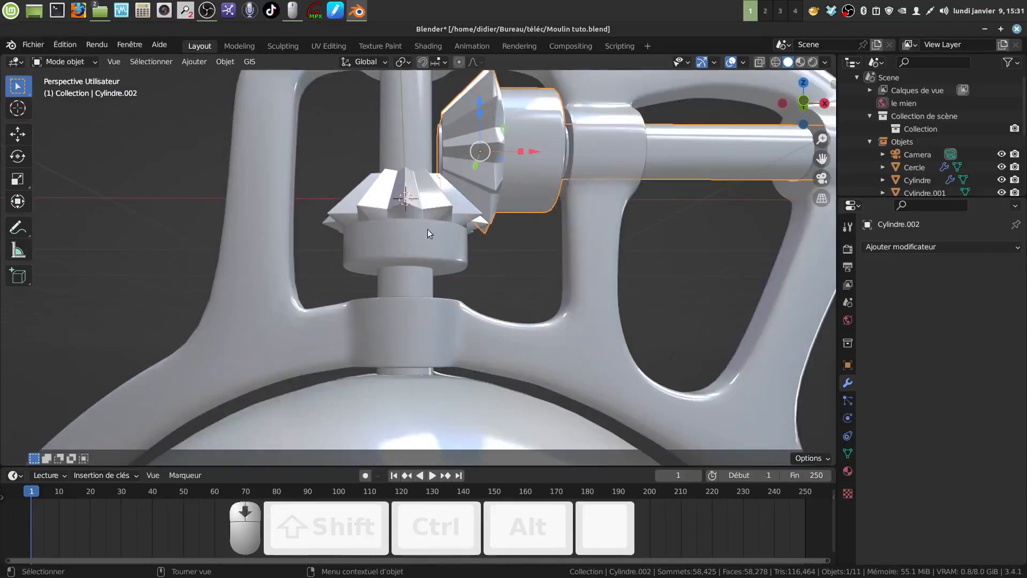
- Select the lower end of the vertical gear's collar and move it about -0.098 m along Z towards the frame, then leave Edit Mode and deselect
{"action": "left_click", "coordinate": [441, 245]}
{"action": "key", "text": "KP_1"}
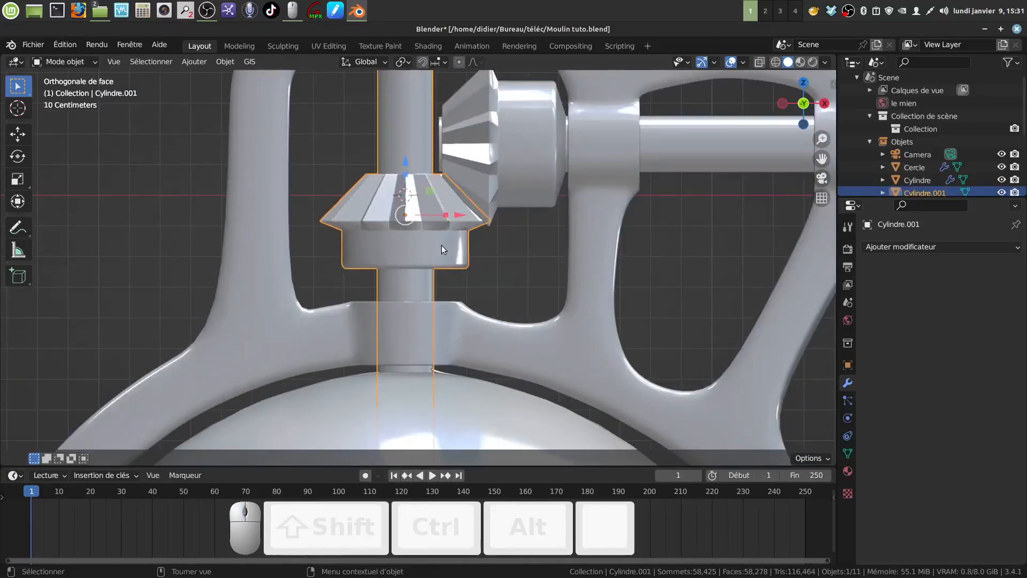
{"action": "key", "text": "Tab"}
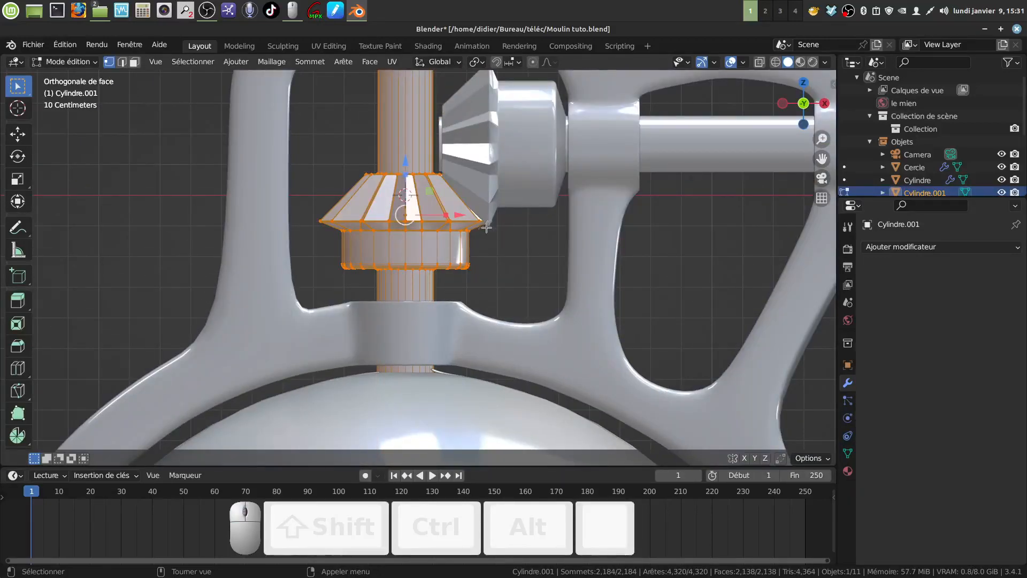
{"action": "key", "text": "alt+z"}
{"action": "key", "text": "alt+a"}
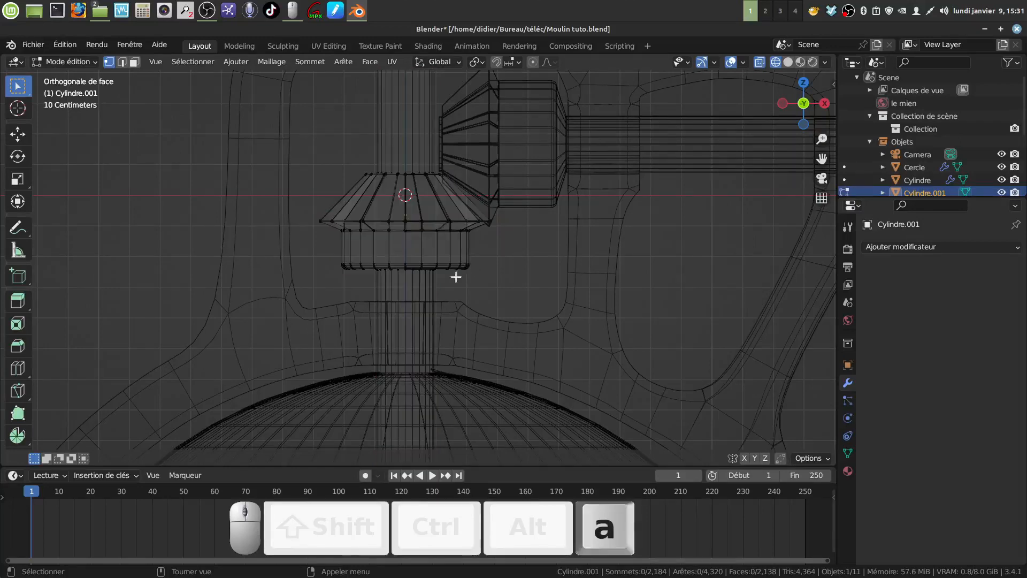
{"action": "left_click_drag", "start_coordinate": [328, 257], "coordinate": [500, 284]}
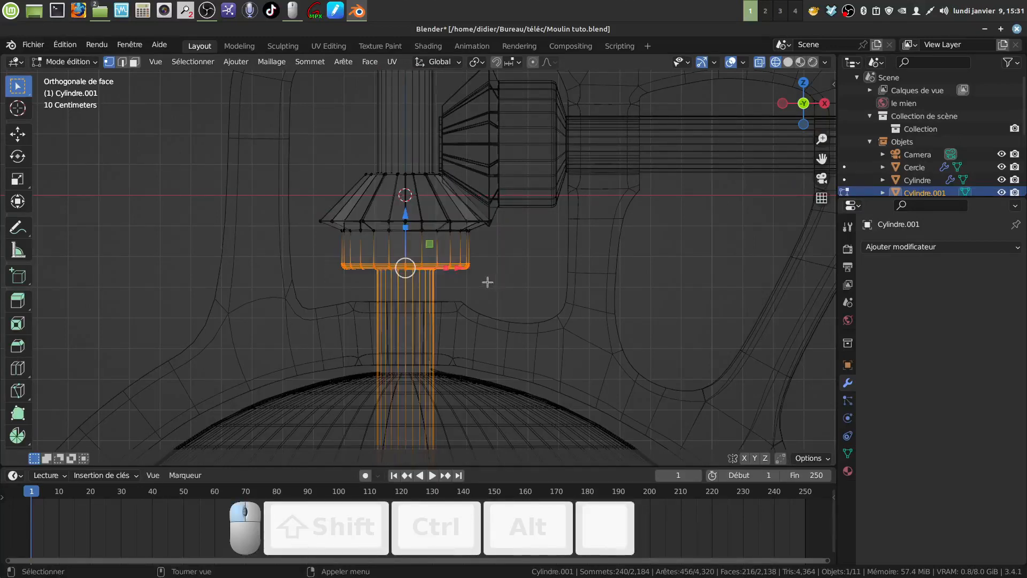
{"action": "left_click_drag", "start_coordinate": [412, 227], "coordinate": [405, 250]}
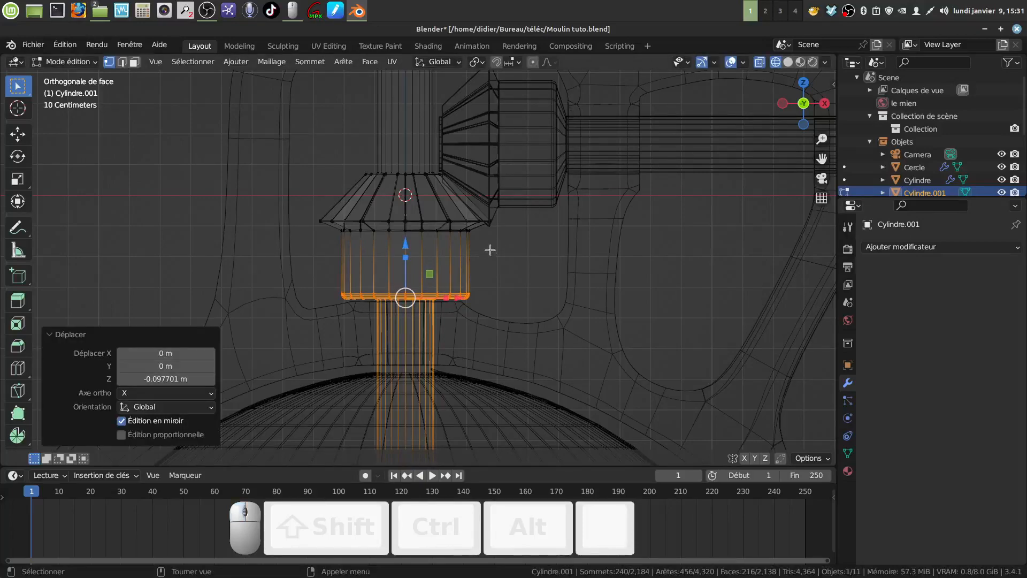
{"action": "key", "text": "Tab"}
{"action": "scroll", "coordinate": [487, 257], "scroll_direction": "down", "scroll_amount": 3}
{"action": "left_click", "coordinate": [484, 270]}
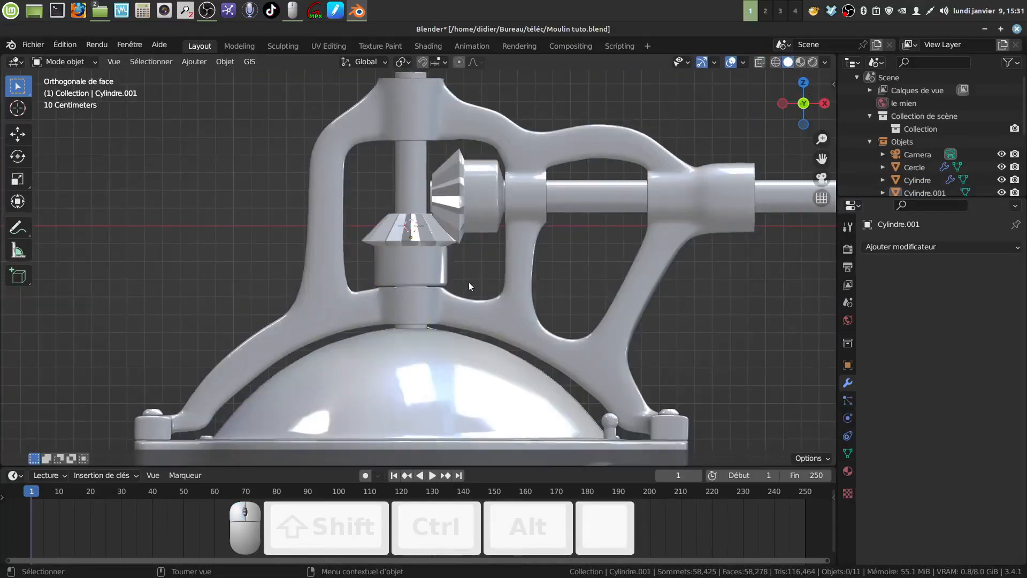
- From the front in wireframe, raise the vertical shaft's upper end and move its lower end about -0.314 m along Z, then leave Edit Mode
{"action": "middle_click_drag", "start_coordinate": [465, 291], "coordinate": [454, 329]}
{"action": "key", "text": "KP_1"}
{"action": "scroll", "coordinate": [445, 260], "scroll_direction": "up", "scroll_amount": 5}
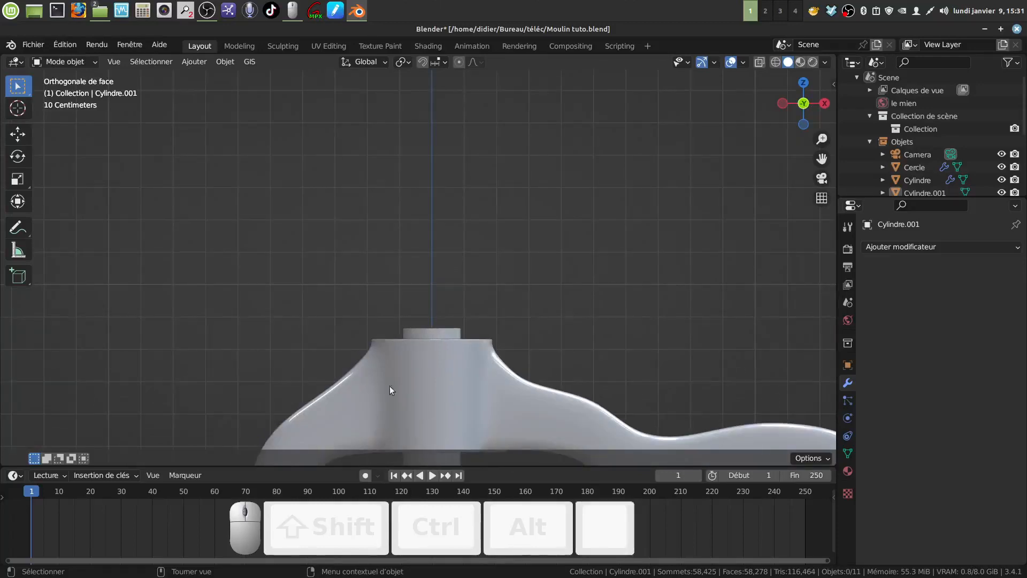
{"action": "left_click", "coordinate": [435, 334]}
{"action": "key", "text": "Tab"}
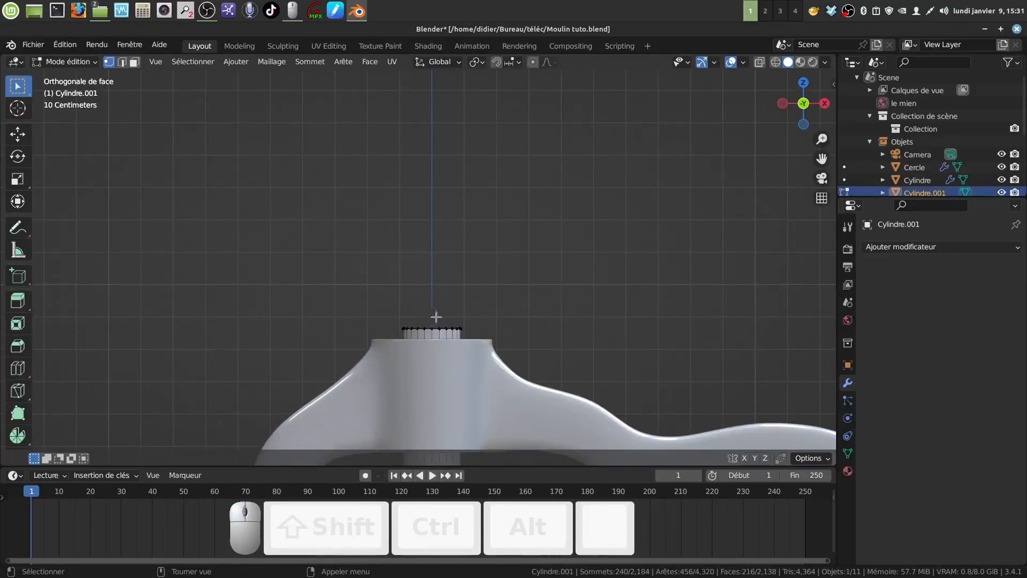
{"action": "key", "text": "shift+z"}
{"action": "left_click_drag", "start_coordinate": [379, 300], "coordinate": [477, 331]}
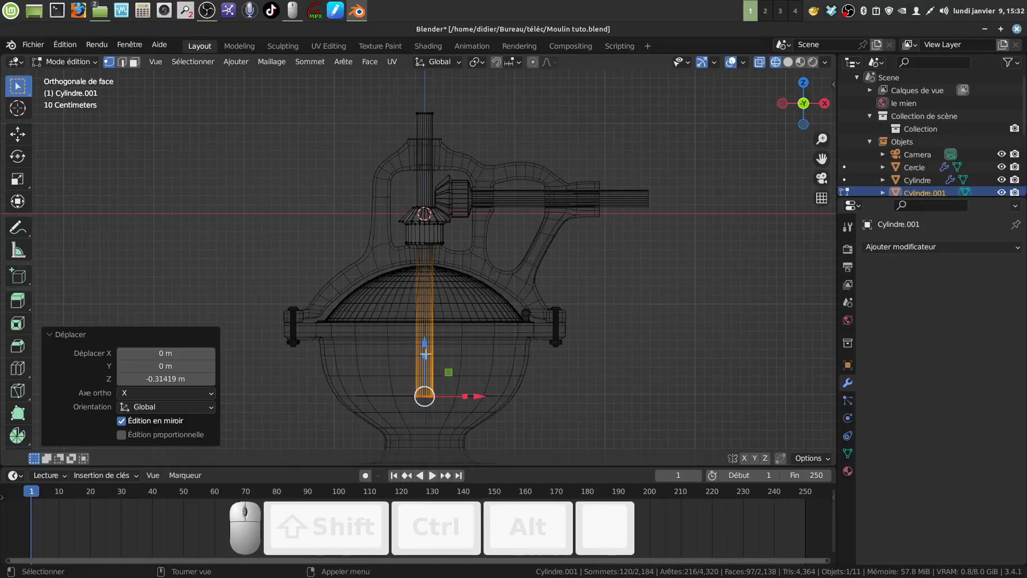
{"action": "key", "text": "shift+z"}
{"action": "key", "text": "Tab"}
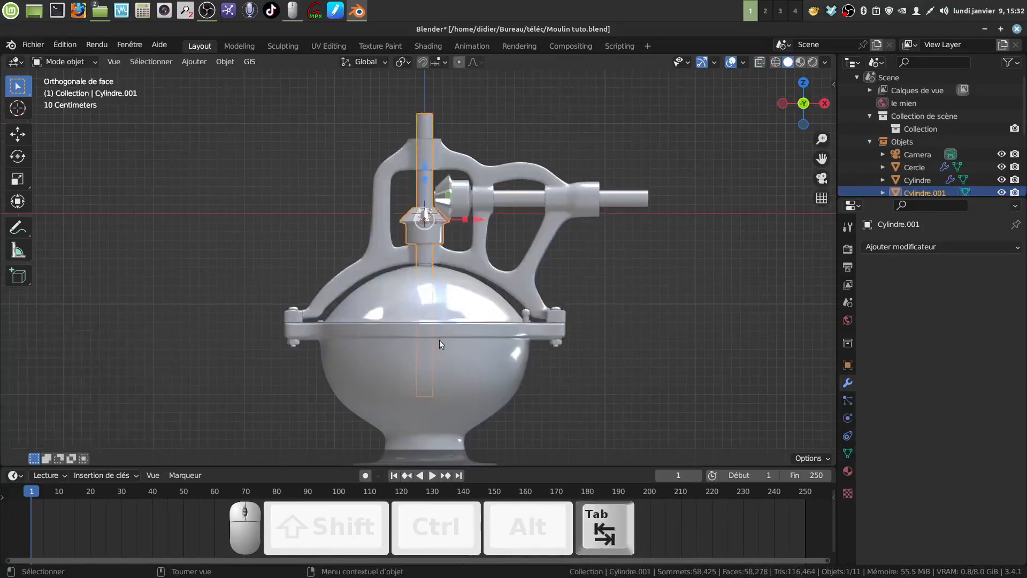
- Deselect the vertical shaft, inspect how it fits in the frame, and save the file
{"action": "mouse_move", "coordinate": [440, 342]}
{"action": "middle_mouse_down"}
{"action": "mouse_move", "coordinate": [468, 367]}
{"action": "mouse_move", "coordinate": [621, 356]}
{"action": "middle_mouse_up"}
{"action": "middle_click_drag", "start_coordinate": [620, 356], "coordinate": [657, 403], "text": "shift"}
{"action": "scroll", "coordinate": [443, 428], "scroll_direction": "up", "scroll_amount": 4}
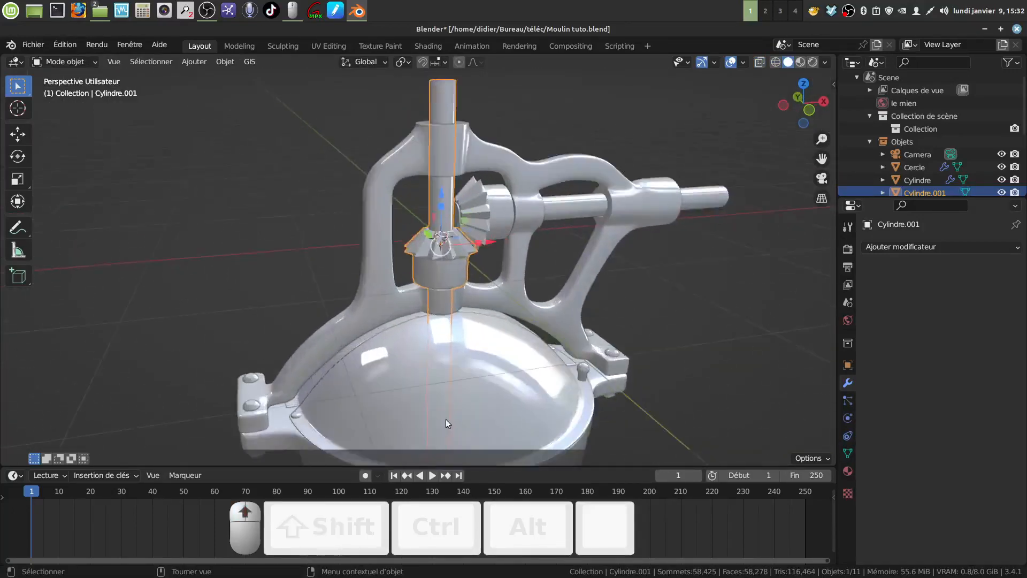
{"action": "left_click", "coordinate": [665, 352]}
{"action": "middle_click_drag", "start_coordinate": [537, 351], "coordinate": [484, 322]}
{"action": "scroll", "coordinate": [432, 377], "scroll_direction": "up", "scroll_amount": 3}
{"action": "scroll", "coordinate": [439, 354], "scroll_direction": "down", "scroll_amount": 3}
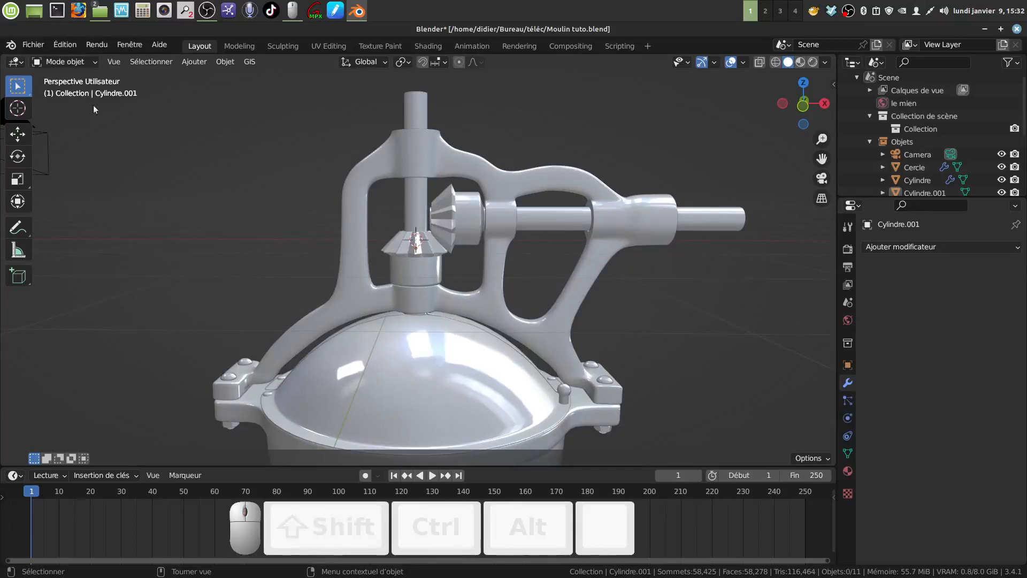
{"action": "left_click", "coordinate": [33, 44]}
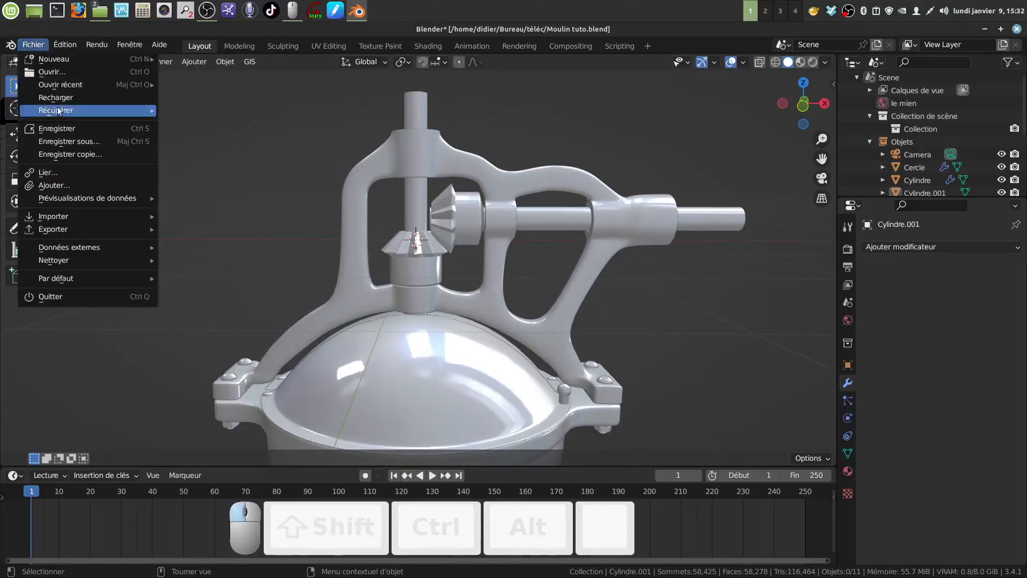
{"action": "left_click", "coordinate": [73, 130]}
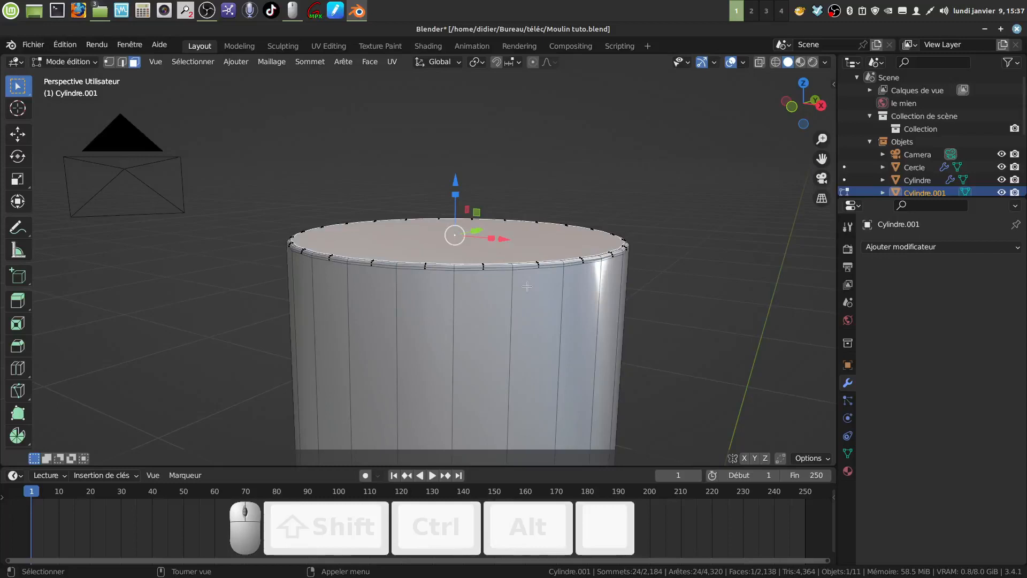
- Grow the selection from the vertical shaft's top face over its bevel, delete those faces, and select the open rim's edge loop
{"action": "scroll", "coordinate": [513, 282], "scroll_direction": "up", "scroll_amount": 3}
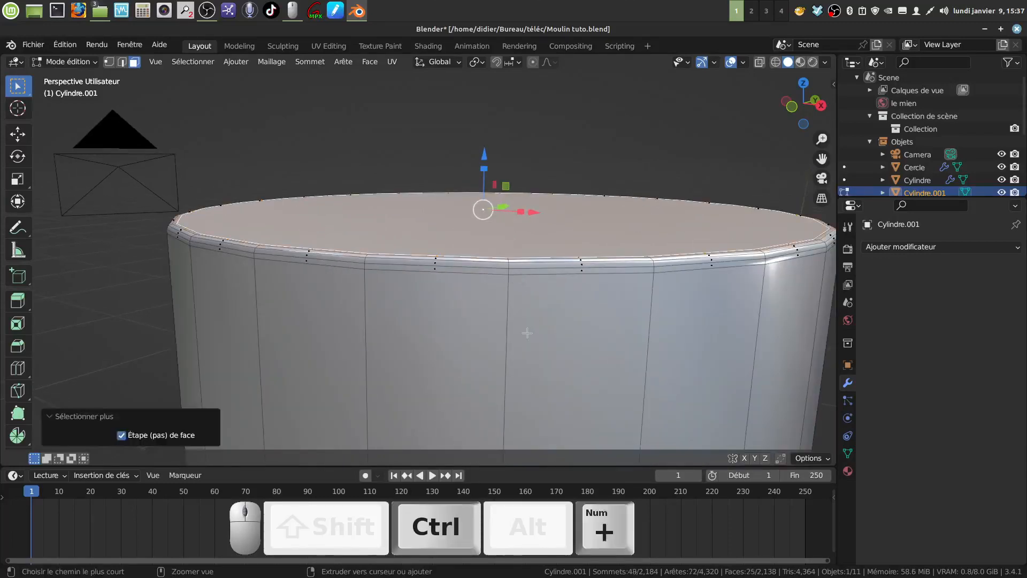
{"action": "key", "text": "ctrl+KP_Add"}
{"action": "key", "text": "ctrl+KP_Add"}
{"action": "key", "text": "ctrl+KP_Add"}
{"action": "key", "text": "ctrl+KP_Add"}
{"action": "scroll", "coordinate": [525, 338], "scroll_direction": "down", "scroll_amount": 1}
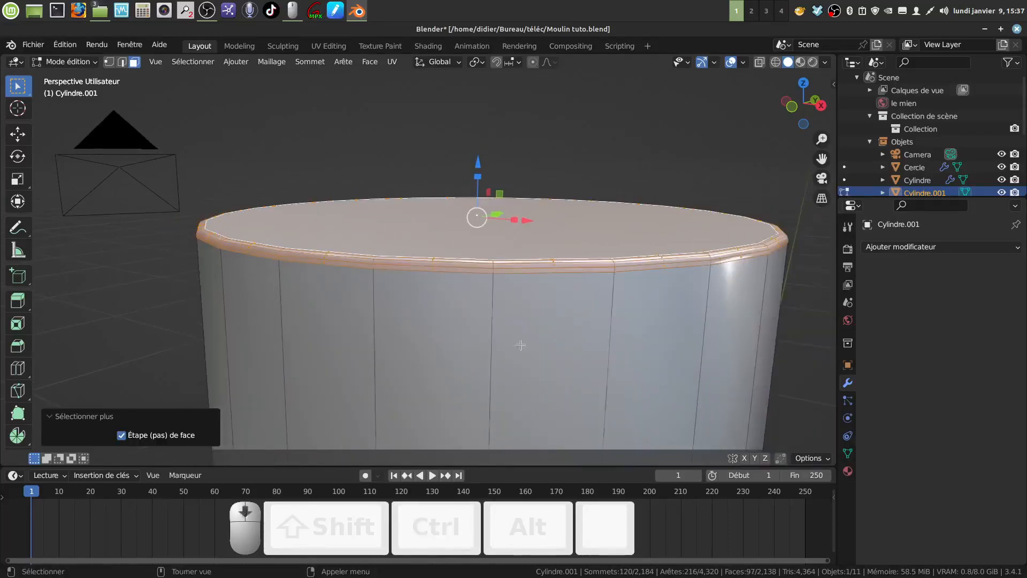
{"action": "key", "text": "x"}
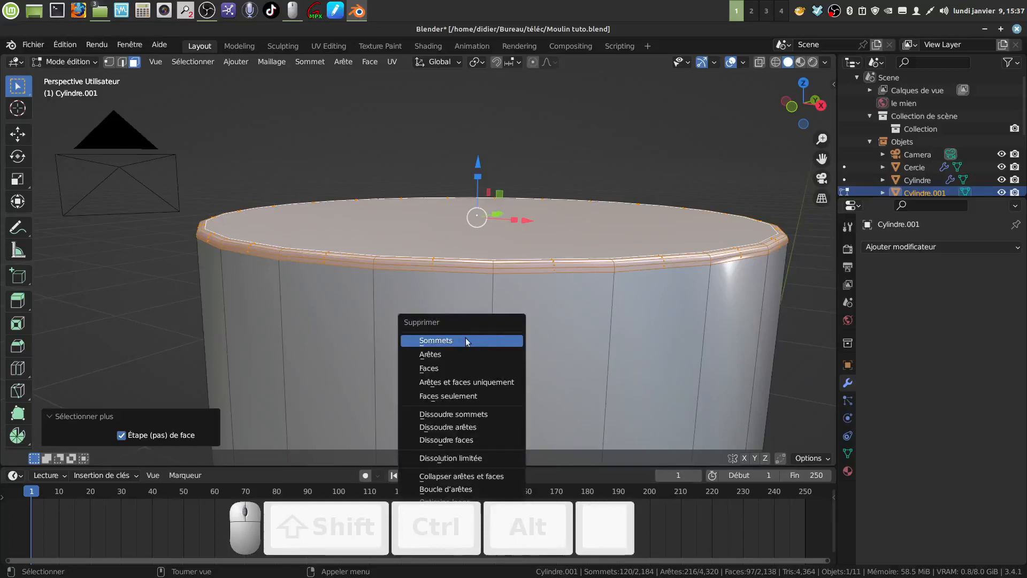
{"action": "left_click", "coordinate": [455, 369]}
{"action": "scroll", "coordinate": [496, 337], "scroll_direction": "down", "scroll_amount": 2}
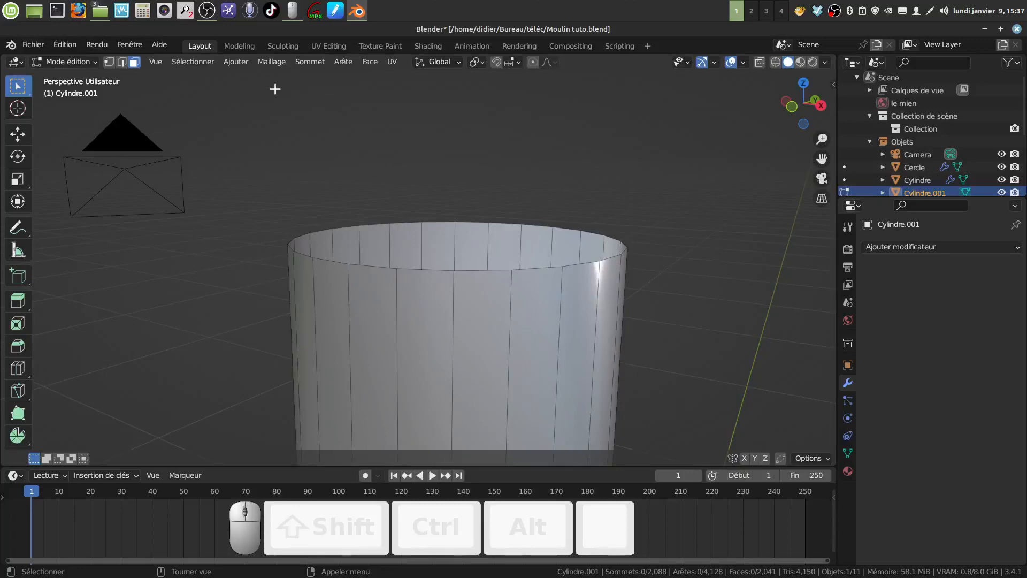
{"action": "left_click", "coordinate": [110, 62]}
{"action": "left_click", "coordinate": [475, 271], "text": "alt"}
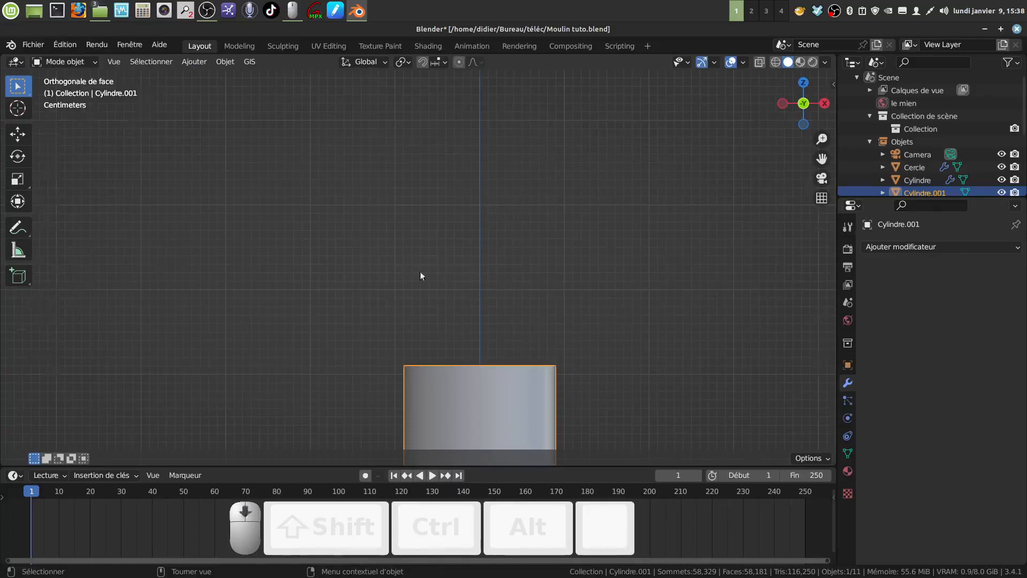
- In the front view, place the 3D cursor in empty space on the negative X side above the vertical shaft's upper end
{"action": "scroll", "coordinate": [420, 274], "scroll_direction": "down", "scroll_amount": 3}
{"action": "middle_click_drag", "start_coordinate": [414, 294], "coordinate": [474, 282], "text": "shift"}
{"action": "scroll", "coordinate": [474, 281], "scroll_direction": "down", "scroll_amount": 3}
{"action": "middle_click_drag", "start_coordinate": [420, 249], "coordinate": [489, 285], "text": "shift"}
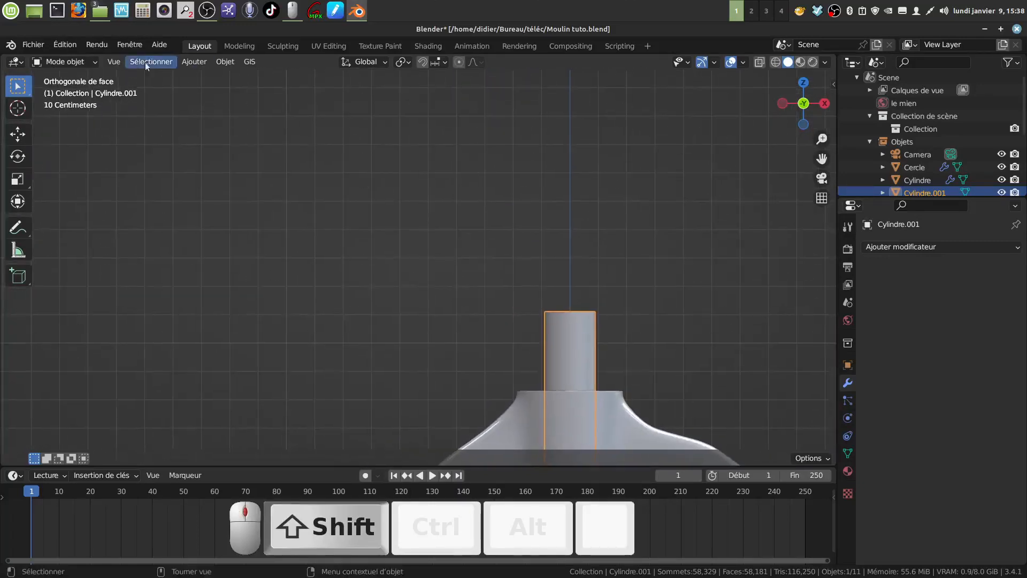
{"action": "left_click", "coordinate": [18, 109]}
{"action": "left_click", "coordinate": [361, 245]}
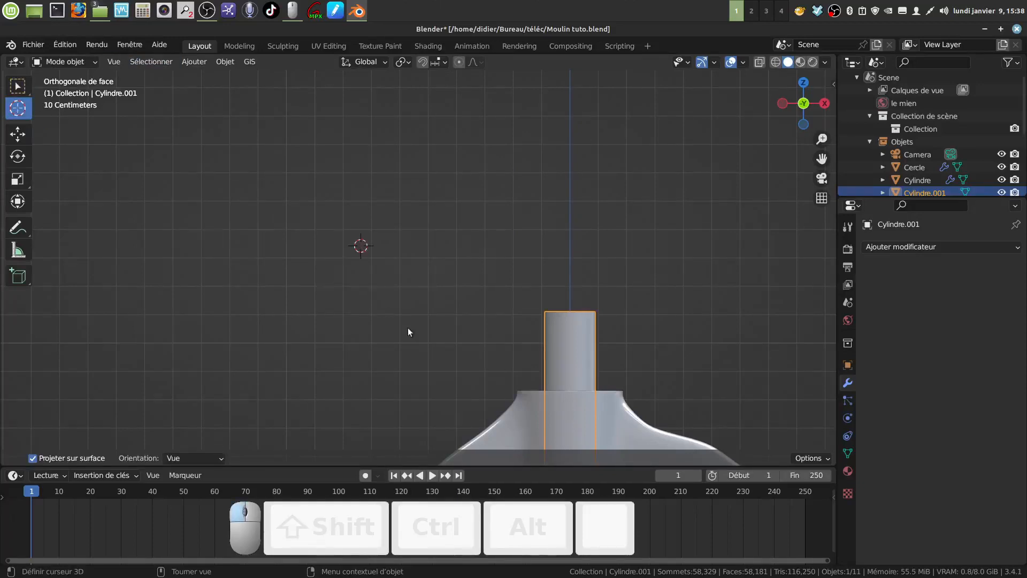
{"action": "middle_click_drag", "start_coordinate": [408, 332], "coordinate": [441, 315], "text": "shift"}
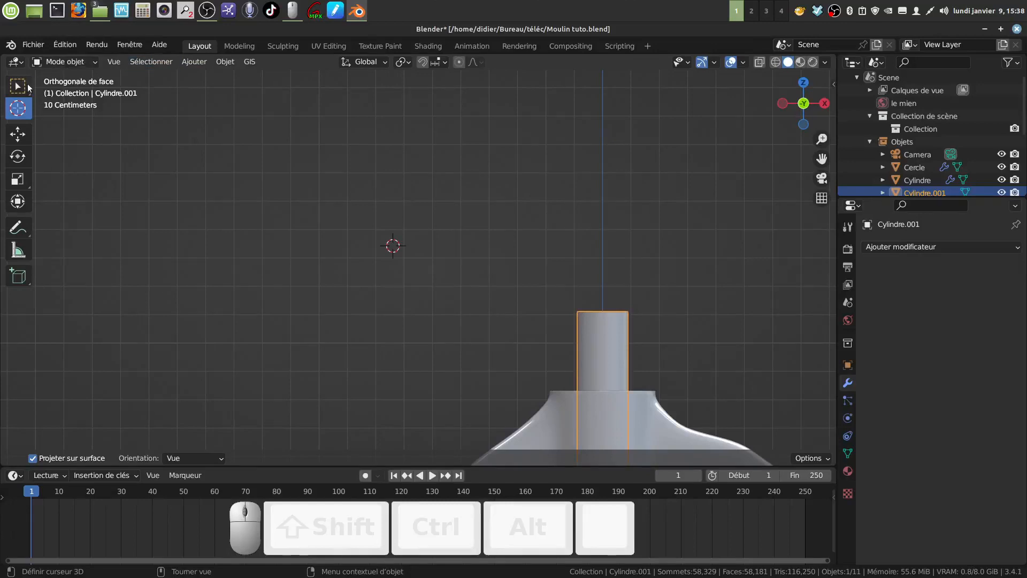
{"action": "left_click", "coordinate": [21, 90]}
- Add a Bolt mesh at the 3D cursor and bring the whole bolt into view
{"action": "left_click", "coordinate": [194, 62]}
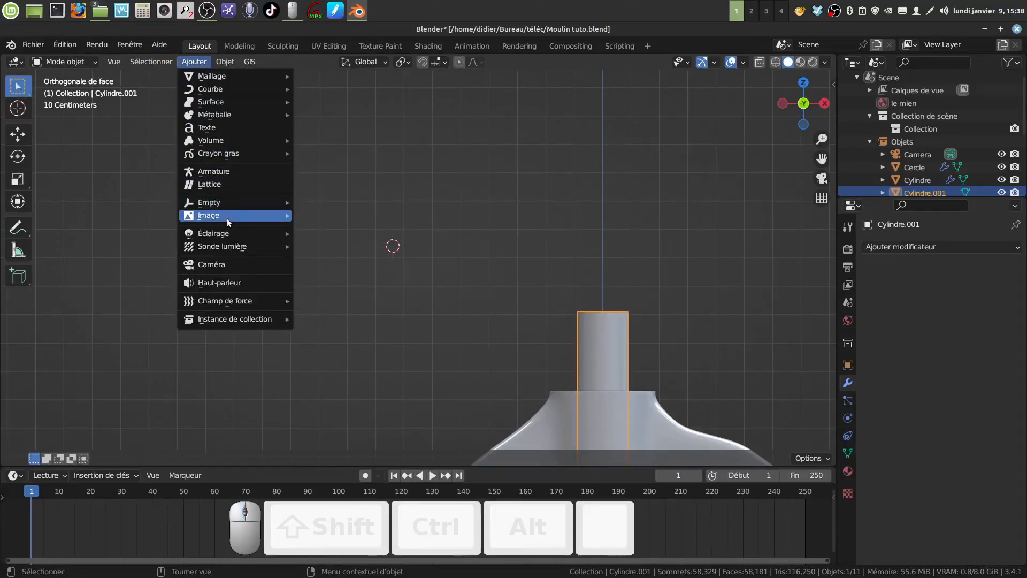
{"action": "mouse_move", "coordinate": [222, 214]}
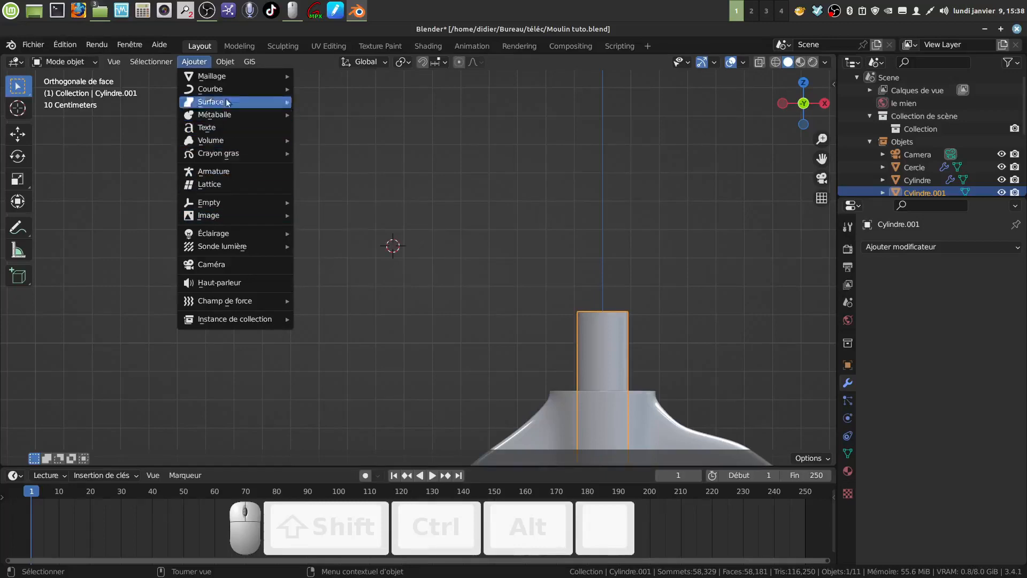
{"action": "mouse_move", "coordinate": [221, 77]}
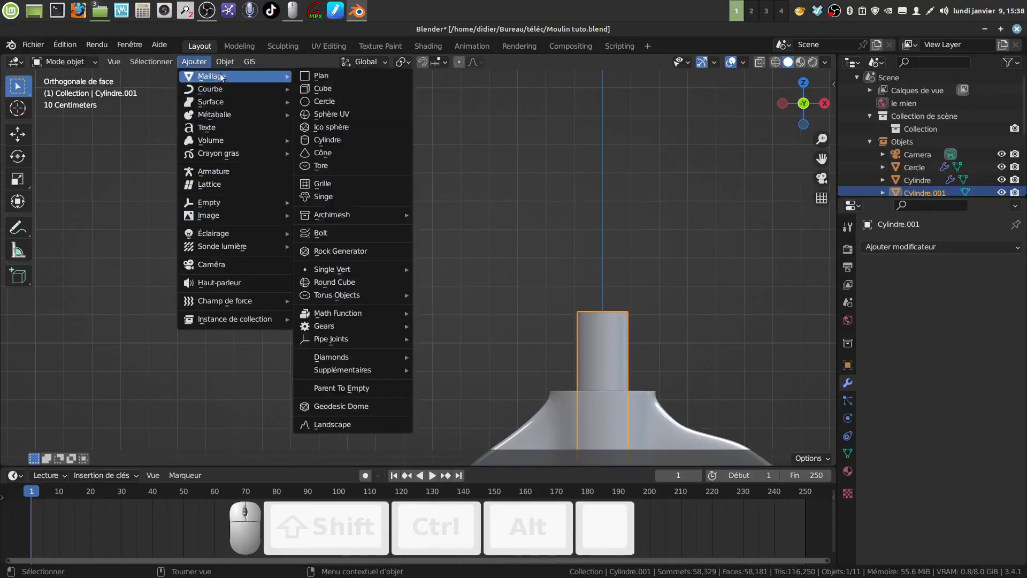
{"action": "left_click", "coordinate": [348, 235]}
{"action": "scroll", "coordinate": [396, 243], "scroll_direction": "down", "scroll_amount": 10}
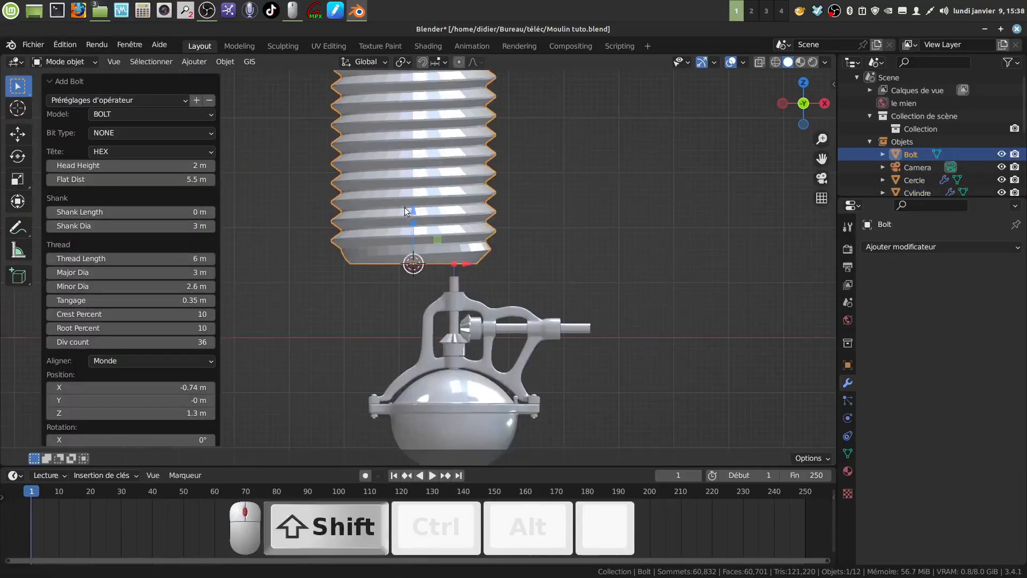
{"action": "middle_click_drag", "start_coordinate": [415, 213], "coordinate": [466, 379], "text": "shift"}
{"action": "scroll", "coordinate": [449, 337], "scroll_direction": "down", "scroll_amount": 1}
{"action": "mouse_move", "coordinate": [440, 284]}
{"action": "middle_mouse_down", "text": "shift"}
{"action": "mouse_move", "coordinate": [449, 273]}
{"action": "mouse_move", "coordinate": [444, 286]}
{"action": "middle_mouse_up", "text": "shift"}
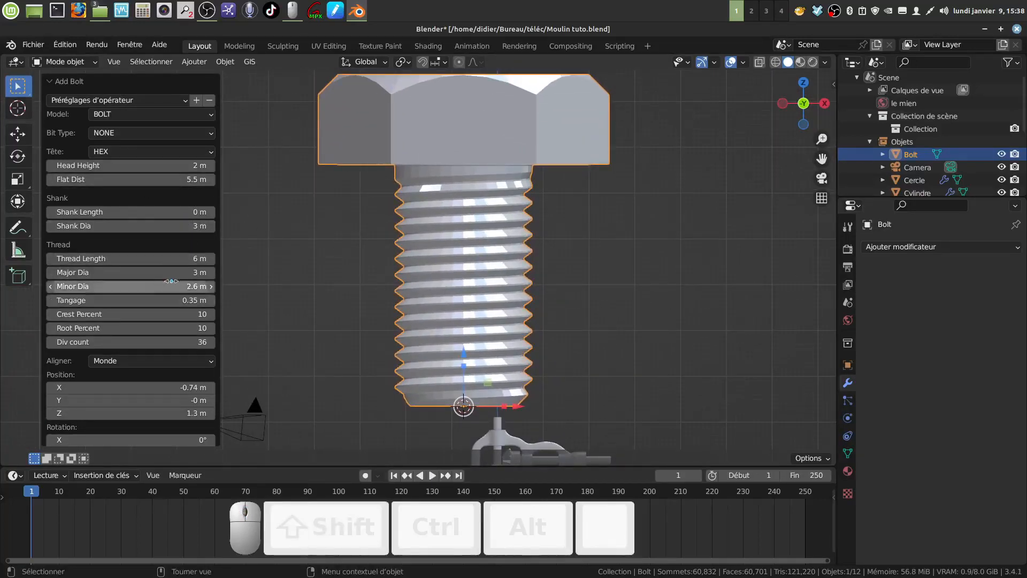
- Set the bolt's division count to 24
{"action": "left_click", "coordinate": [189, 342]}
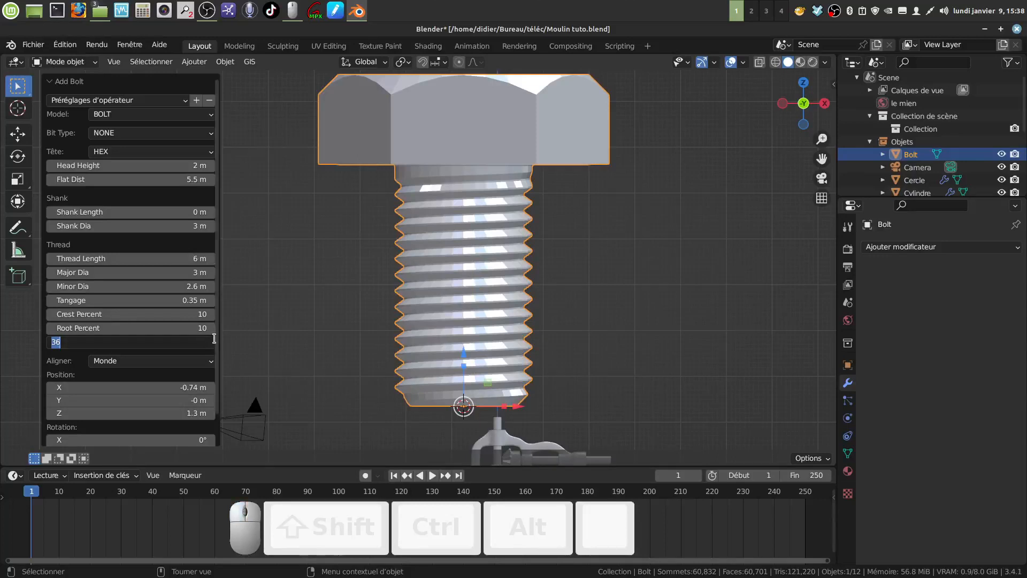
{"action": "key", "text": "BackSpace"}
{"action": "type", "text": "24"}
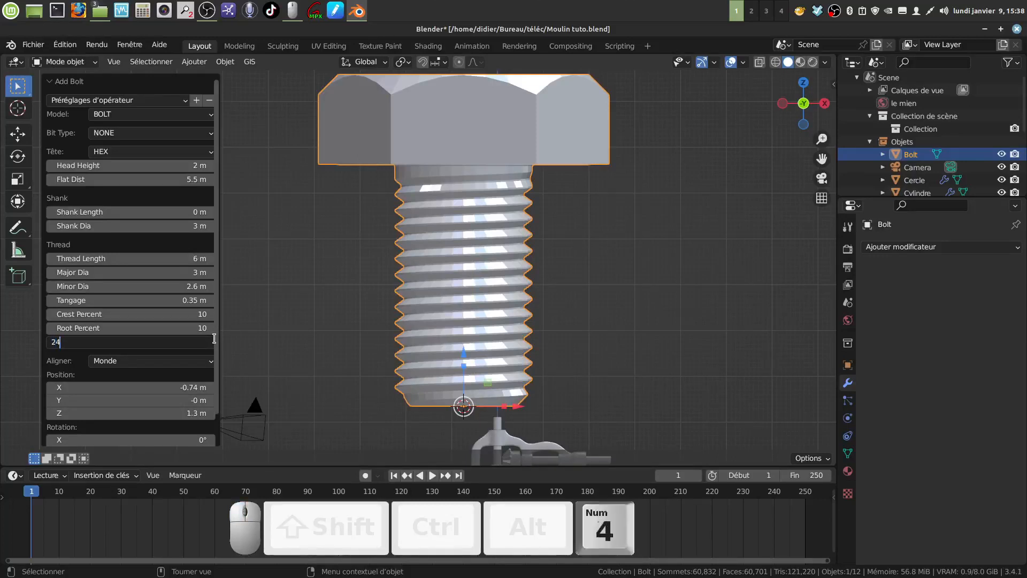
{"action": "key", "text": "Return"}
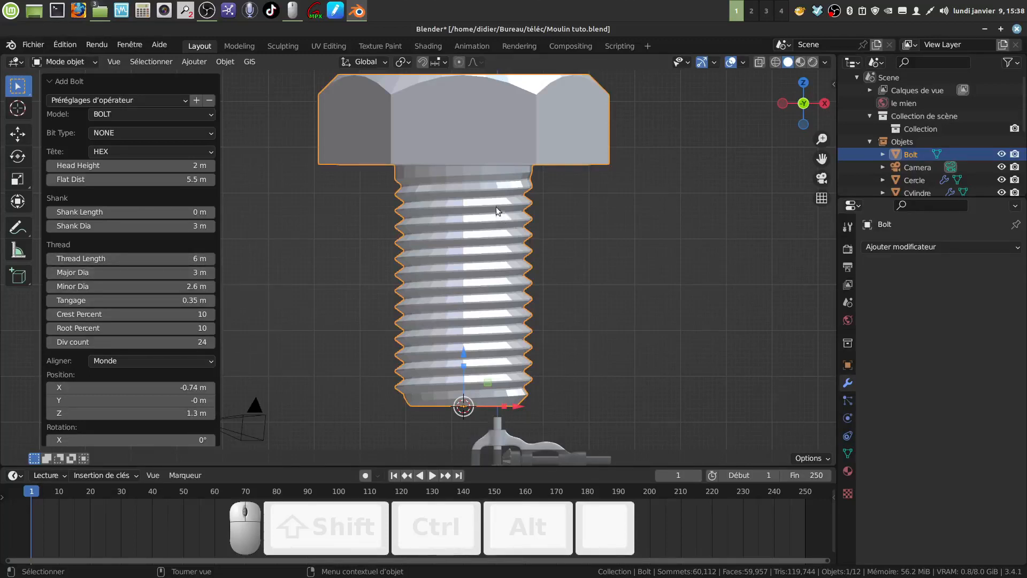
- Set the bolt's thread pitch to 0.17 m and its minor diameter to 2.8 m
{"action": "scroll", "coordinate": [557, 318], "scroll_direction": "down", "scroll_amount": 2}
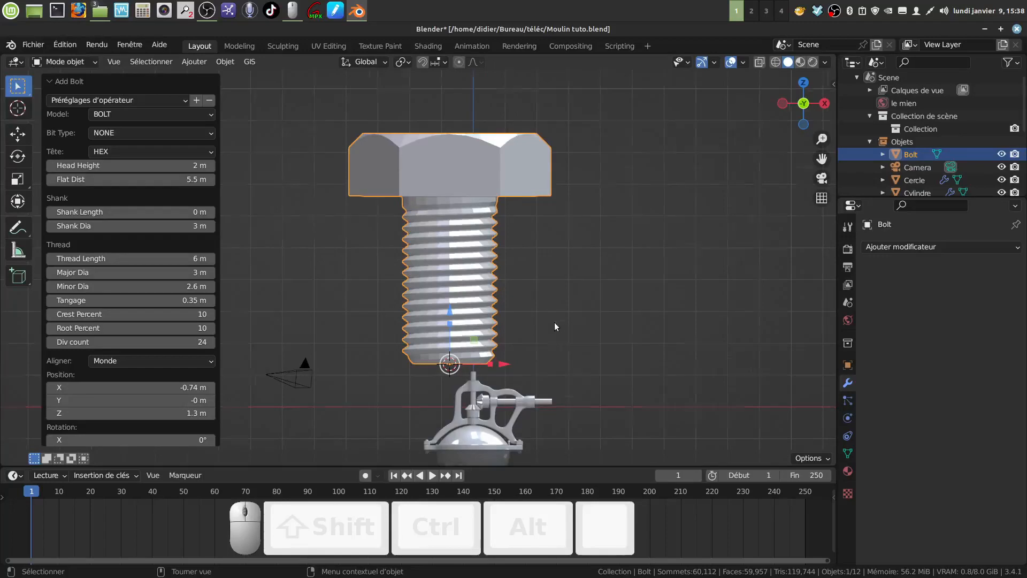
{"action": "scroll", "coordinate": [554, 322], "scroll_direction": "up", "scroll_amount": 4}
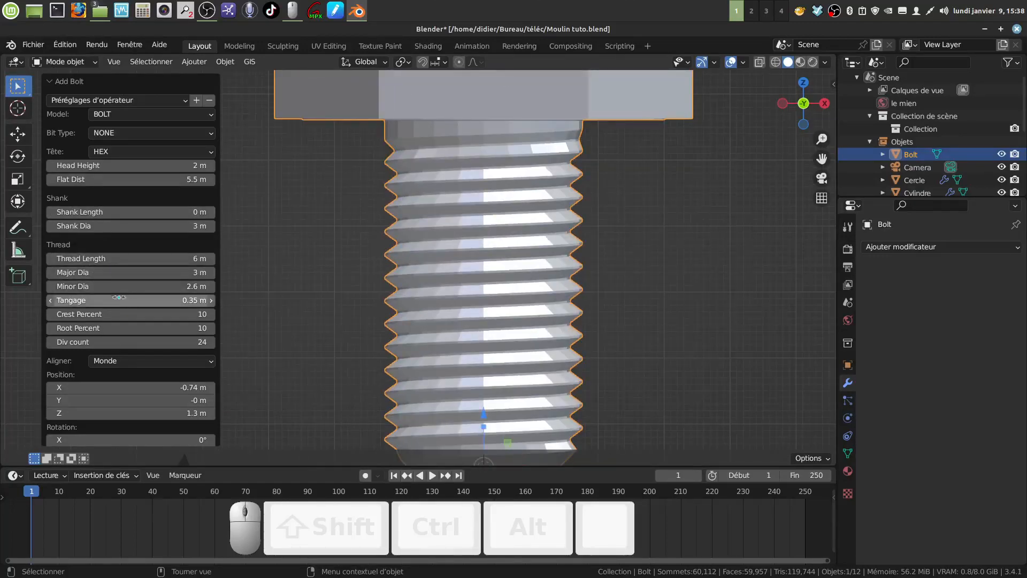
{"action": "left_click_drag", "start_coordinate": [125, 302], "coordinate": [96, 302]}
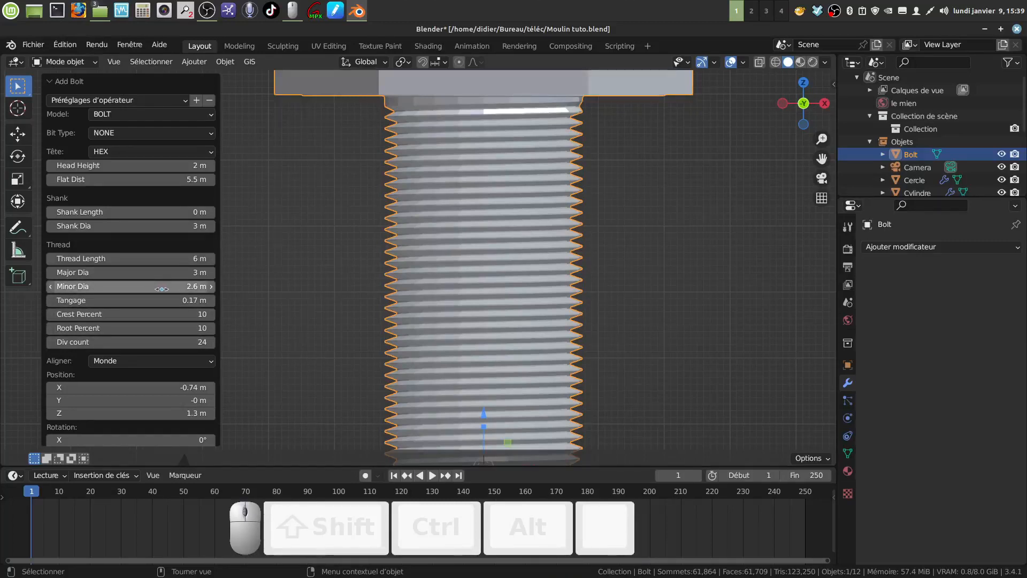
{"action": "left_click_drag", "start_coordinate": [161, 289], "coordinate": [166, 288]}
{"action": "scroll", "coordinate": [528, 234], "scroll_direction": "down", "scroll_amount": 4}
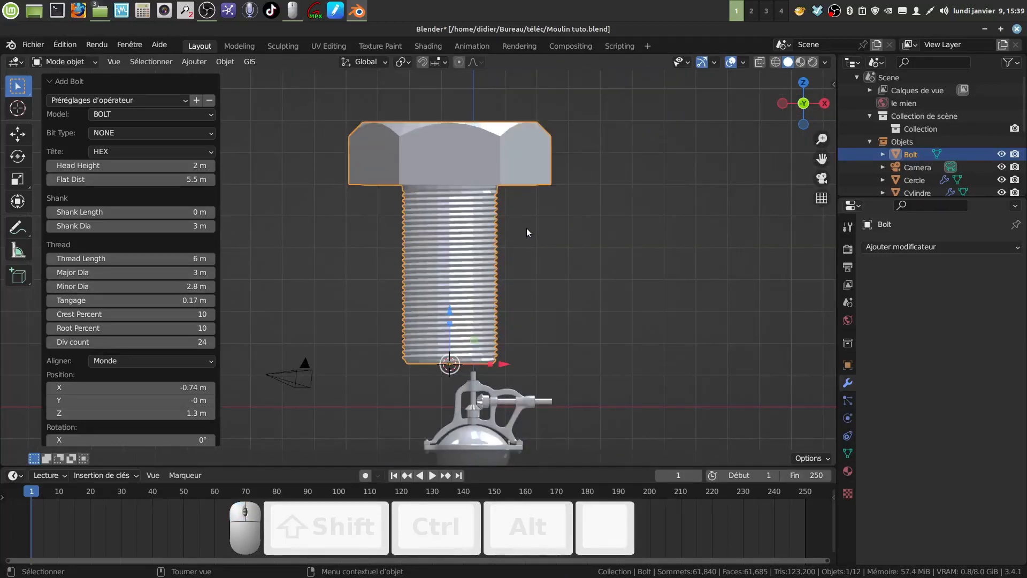
{"action": "scroll", "coordinate": [526, 228], "scroll_direction": "up", "scroll_amount": 5}
{"action": "scroll", "coordinate": [527, 229], "scroll_direction": "down", "scroll_amount": 4}
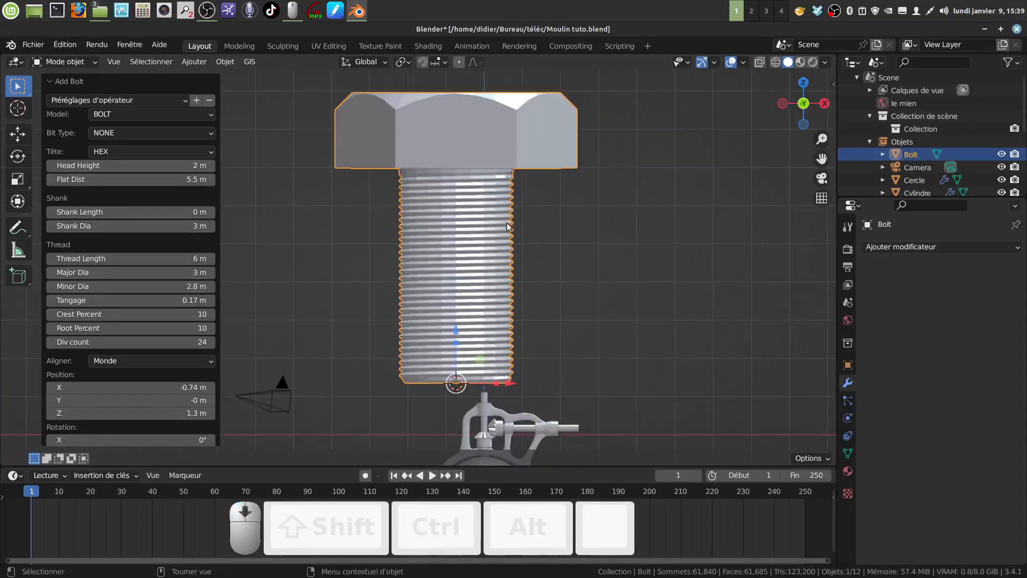
- Edit the bolt in face mode, clear the selection, and circle-select all the faces on top of its hex head
{"action": "middle_click_drag", "start_coordinate": [527, 215], "coordinate": [515, 276], "text": "shift"}
{"action": "middle_click_drag", "start_coordinate": [514, 275], "coordinate": [480, 212], "text": "shift"}
{"action": "key", "text": "Tab"}
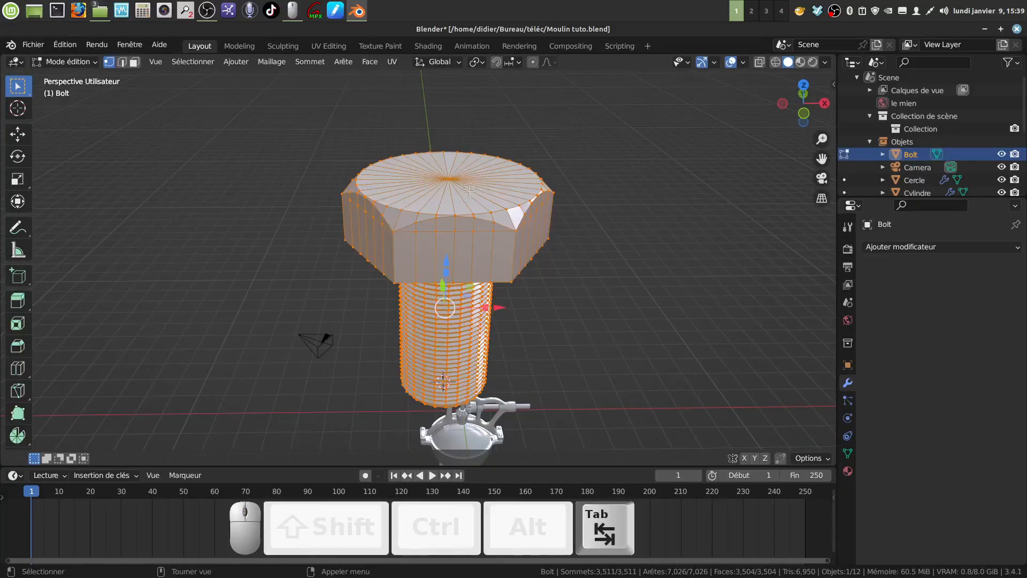
{"action": "middle_click_drag", "start_coordinate": [473, 175], "coordinate": [465, 184]}
{"action": "key", "text": "a"}
{"action": "key", "text": "a"}
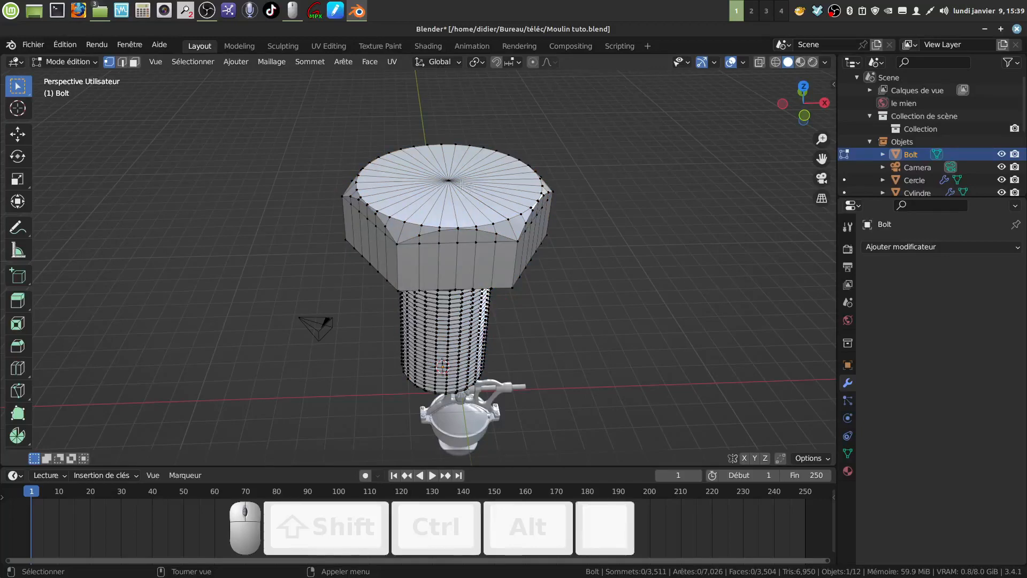
{"action": "left_click", "coordinate": [134, 62]}
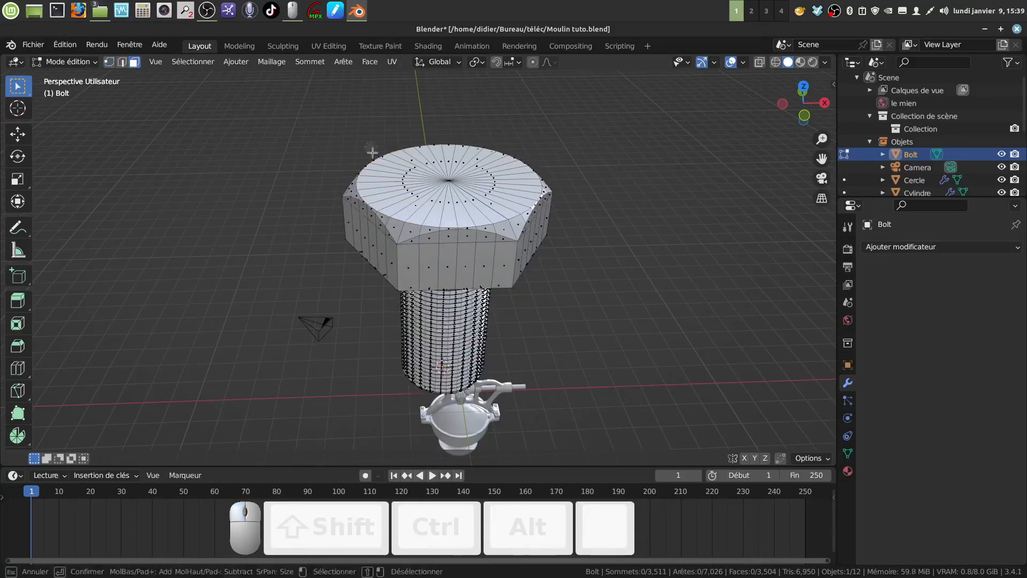
{"action": "key", "text": "c"}
{"action": "left_click_drag", "start_coordinate": [448, 179], "coordinate": [438, 201]}
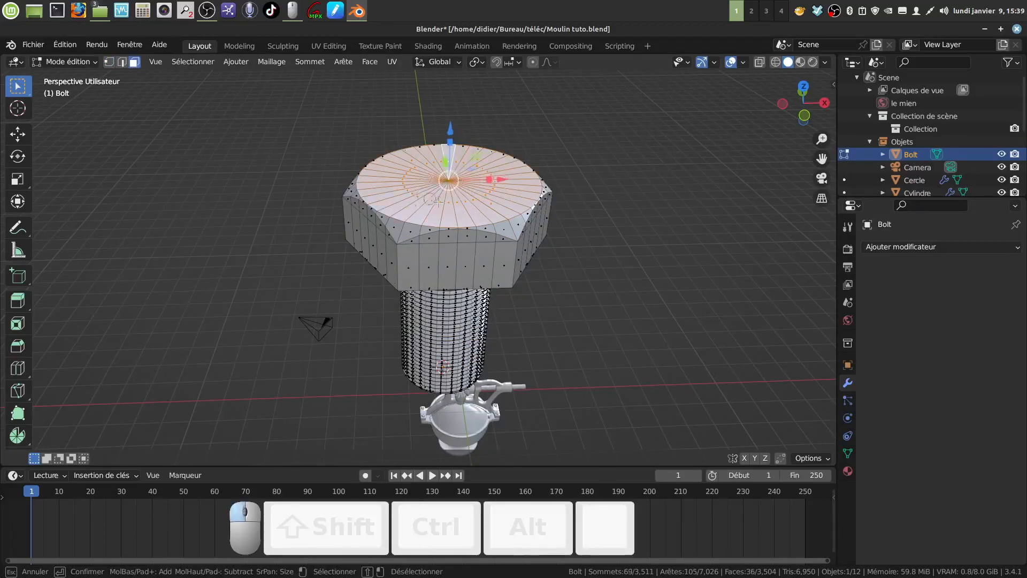
{"action": "right_click", "coordinate": [469, 197]}
- Grow the face selection from the head's top over the whole hex head and onto the shank's first ring
{"action": "scroll", "coordinate": [488, 265], "scroll_direction": "up", "scroll_amount": 3}
{"action": "middle_click_drag", "start_coordinate": [488, 266], "coordinate": [492, 147]}
{"action": "middle_click_drag", "start_coordinate": [484, 244], "coordinate": [486, 209], "text": "shift"}
{"action": "middle_click_drag", "start_coordinate": [486, 208], "coordinate": [490, 202]}
{"action": "middle_click_drag", "start_coordinate": [516, 272], "coordinate": [510, 233], "text": "shift"}
{"action": "scroll", "coordinate": [502, 225], "scroll_direction": "up", "scroll_amount": 2}
{"action": "key", "text": "ctrl+KP_Add"}
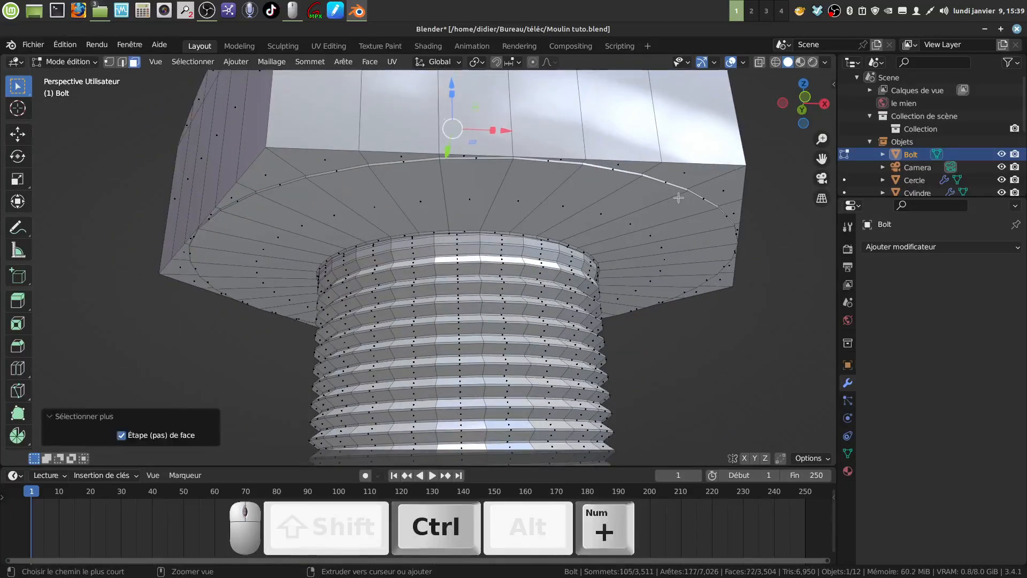
{"action": "key", "text": "ctrl+KP_Add"}
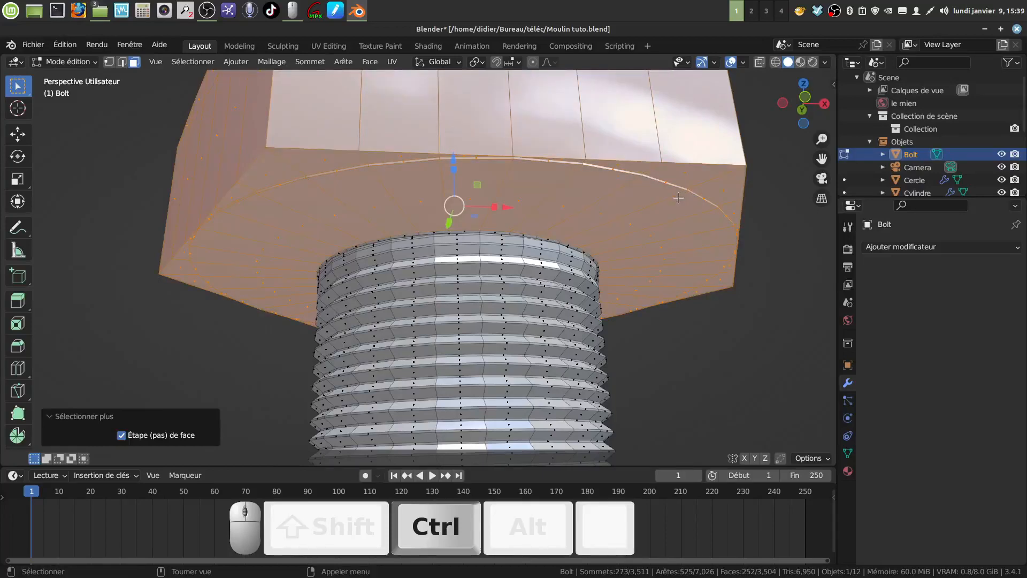
{"action": "middle_click_drag", "start_coordinate": [679, 198], "coordinate": [563, 199]}
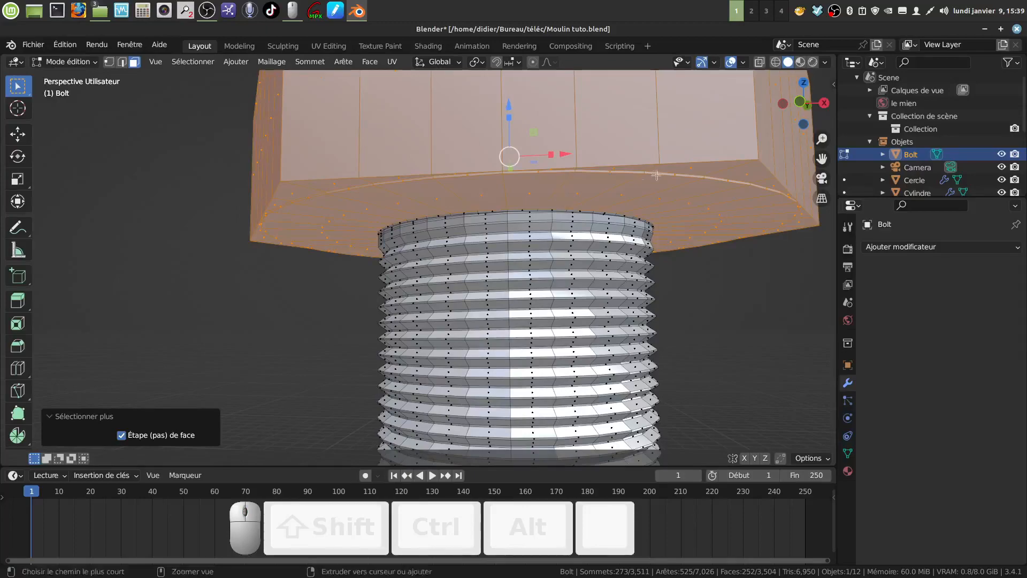
{"action": "middle_click_drag", "start_coordinate": [658, 174], "coordinate": [553, 247], "text": "ctrl"}
{"action": "scroll", "coordinate": [628, 230], "scroll_direction": "up", "scroll_amount": 1}
{"action": "scroll", "coordinate": [628, 230], "scroll_direction": "up", "scroll_amount": 6}
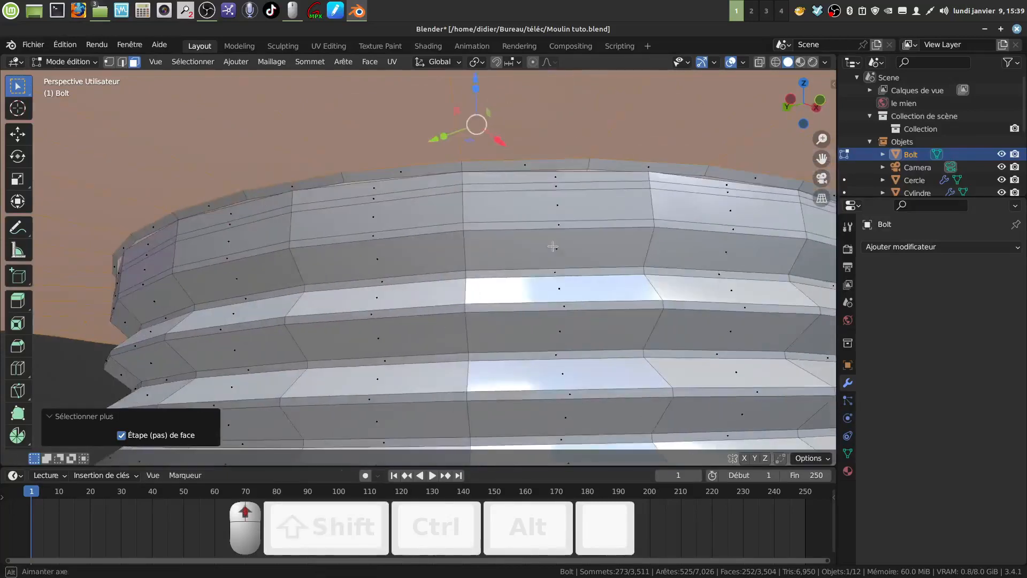
{"action": "key", "text": "ctrl+KP_Add"}
{"action": "key", "text": "ctrl+KP_Add"}
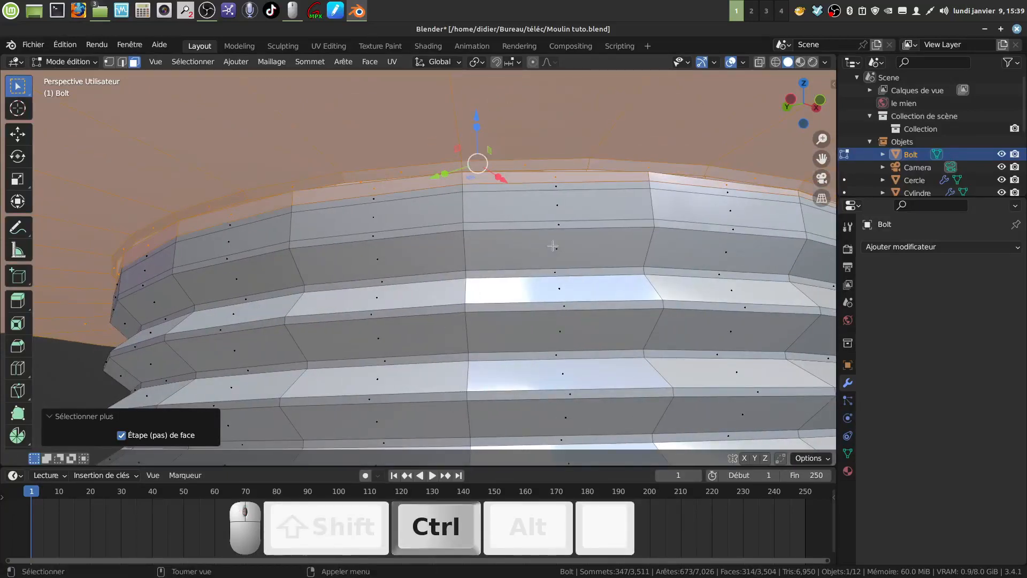
- Try deleting the selected faces of the hex head and the shank's first ring, and undo the deletion
{"action": "scroll", "coordinate": [553, 246], "scroll_direction": "down", "scroll_amount": 4}
{"action": "middle_click_drag", "start_coordinate": [552, 246], "coordinate": [593, 211]}
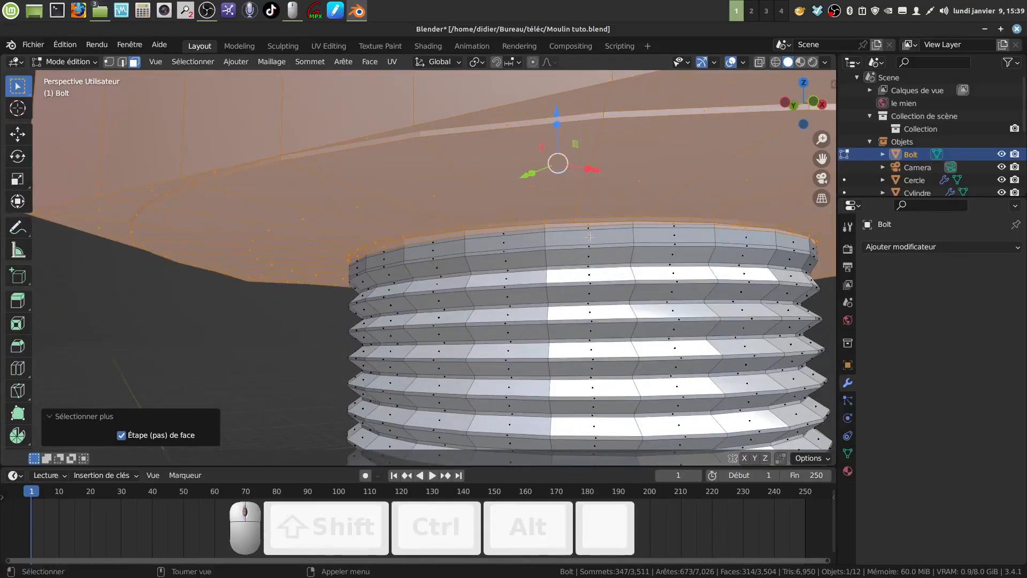
{"action": "key", "text": "x"}
{"action": "left_click", "coordinate": [551, 240]}
{"action": "middle_click_drag", "start_coordinate": [551, 240], "coordinate": [503, 297]}
{"action": "middle_click_drag", "start_coordinate": [503, 297], "coordinate": [508, 262]}
{"action": "middle_click_drag", "start_coordinate": [508, 263], "coordinate": [571, 304], "text": "shift"}
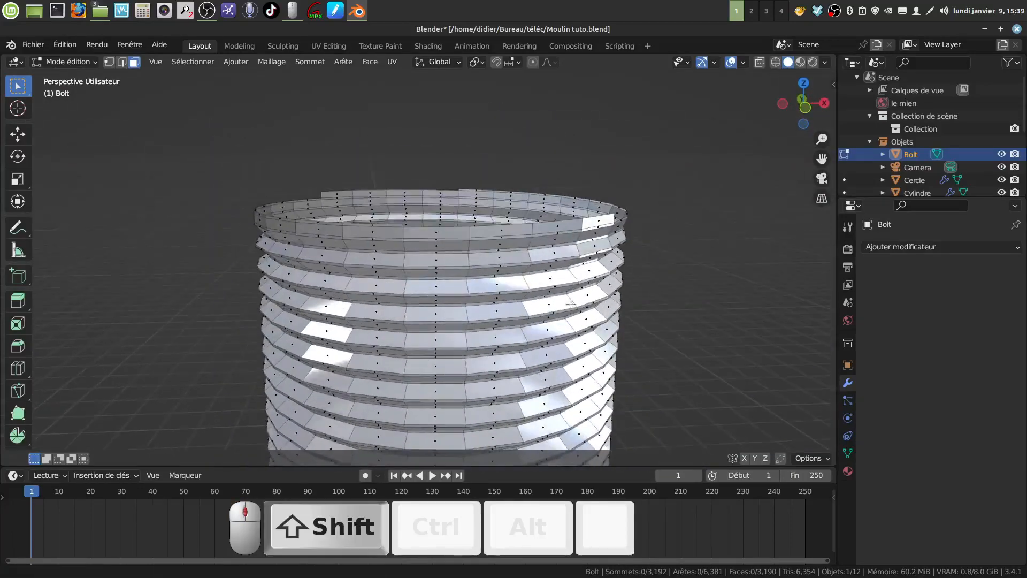
{"action": "key", "text": "ctrl+z"}
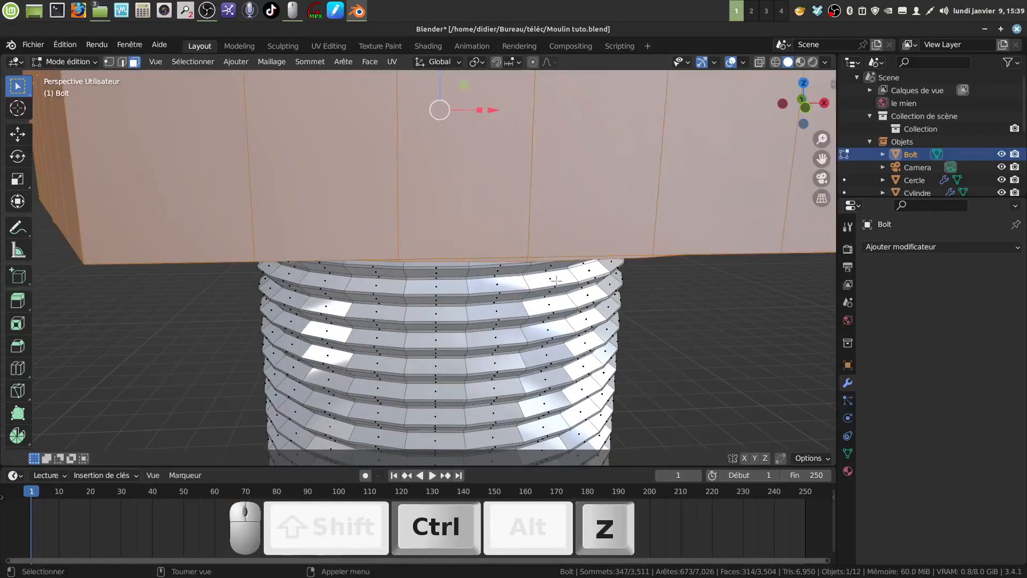
- Adjust the selection to the hex head alone and delete its faces, keeping the threaded shank with an open end
{"action": "scroll", "coordinate": [557, 281], "scroll_direction": "up", "scroll_amount": 4}
{"action": "middle_click_drag", "start_coordinate": [556, 280], "coordinate": [544, 261]}
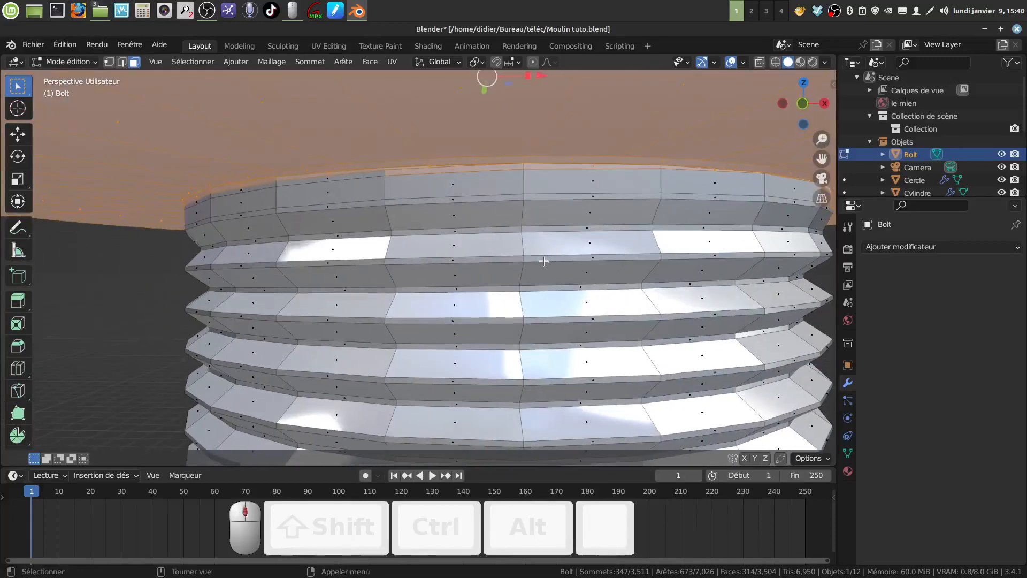
{"action": "key", "text": "ctrl+KP_Subtract"}
{"action": "key", "text": "ctrl+KP_Subtract"}
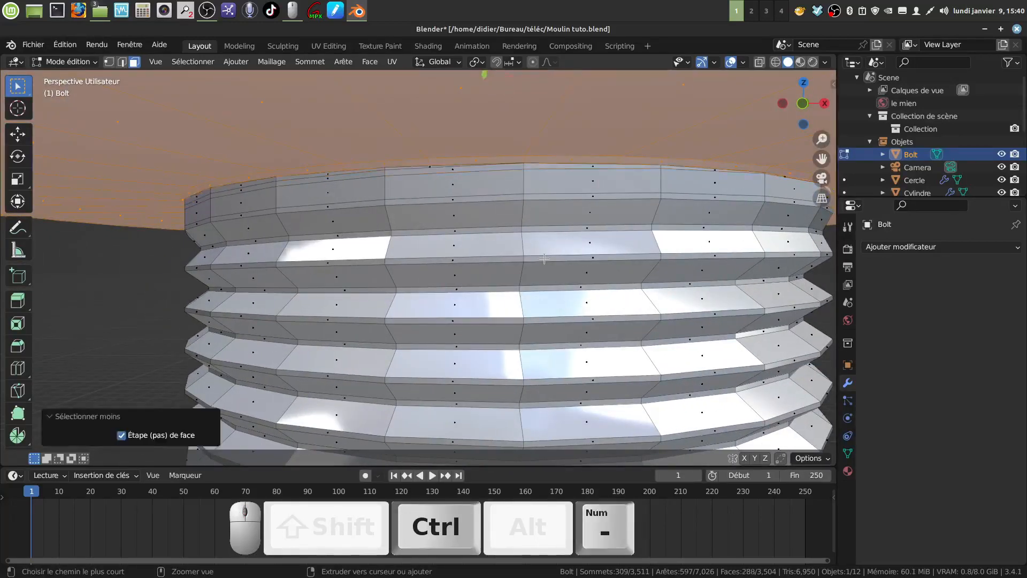
{"action": "key", "text": "ctrl+KP_Subtract"}
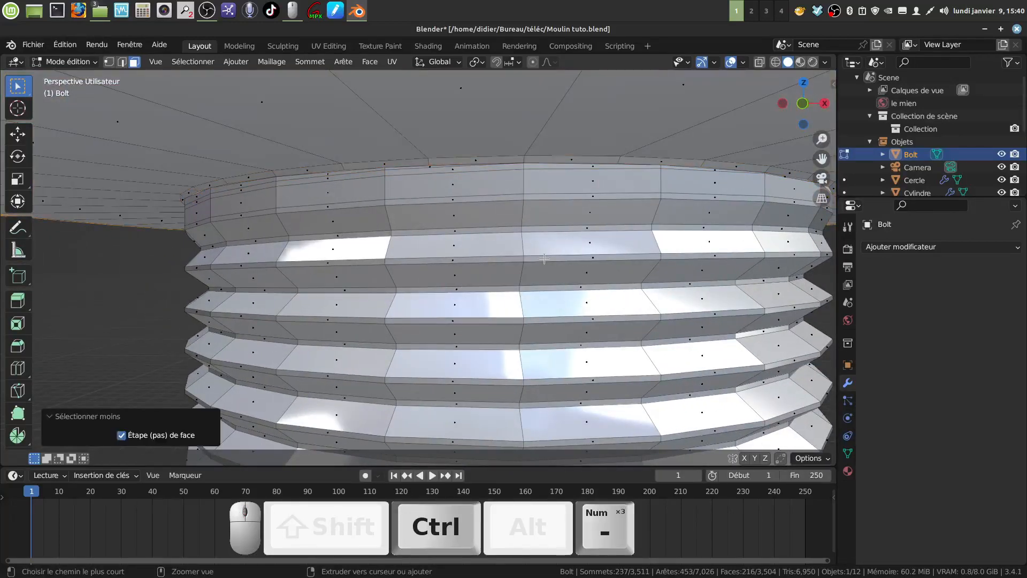
{"action": "key", "text": "ctrl+KP_Subtract"}
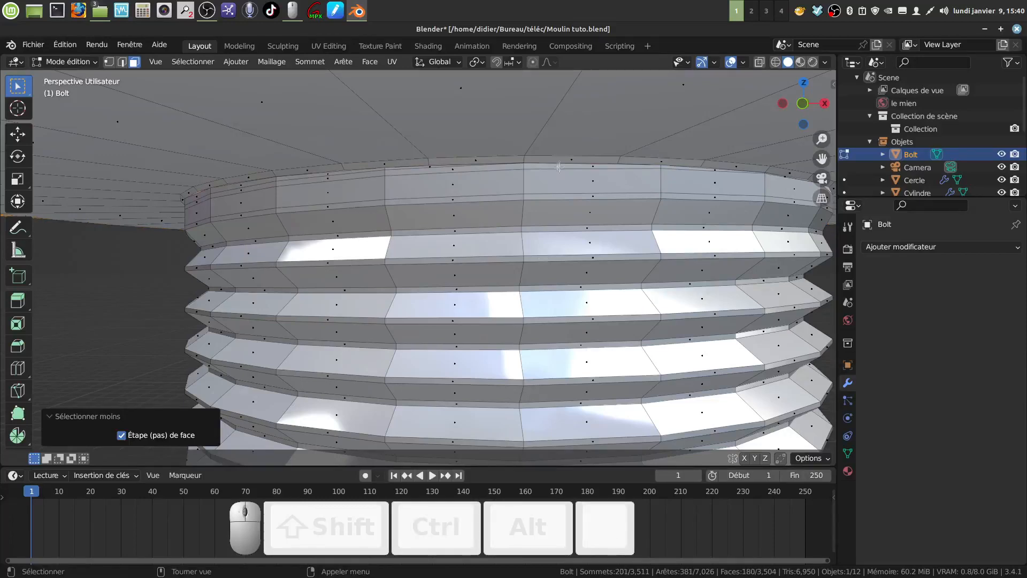
{"action": "scroll", "coordinate": [558, 167], "scroll_direction": "down", "scroll_amount": 2}
{"action": "middle_click_drag", "start_coordinate": [558, 181], "coordinate": [557, 168]}
{"action": "key", "text": "a"}
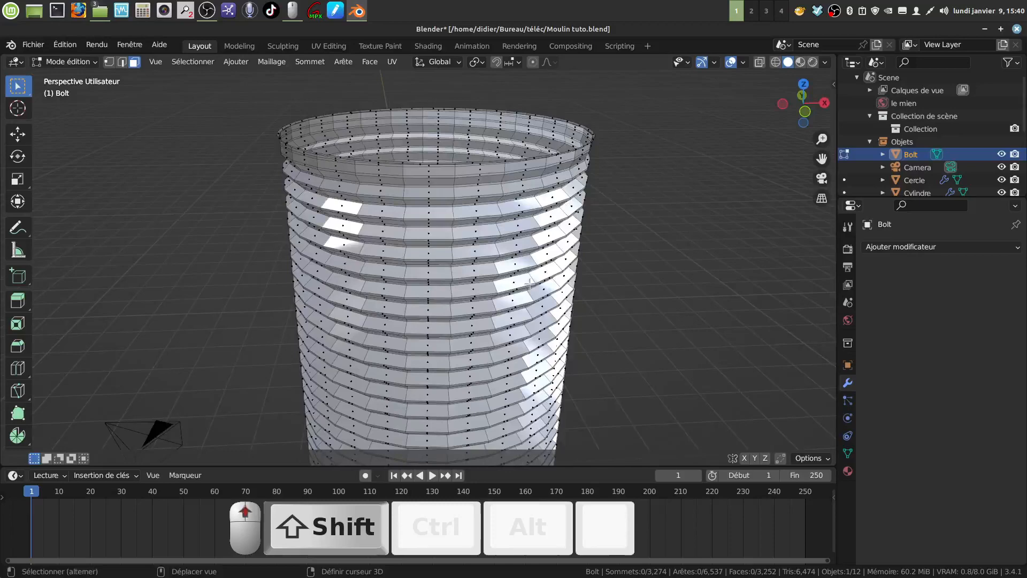
- In vertex mode, select the loop around the shank's open upper rim and delete its vertices
{"action": "middle_click_drag", "start_coordinate": [481, 342], "coordinate": [528, 337]}
{"action": "scroll", "coordinate": [511, 334], "scroll_direction": "up", "scroll_amount": 3}
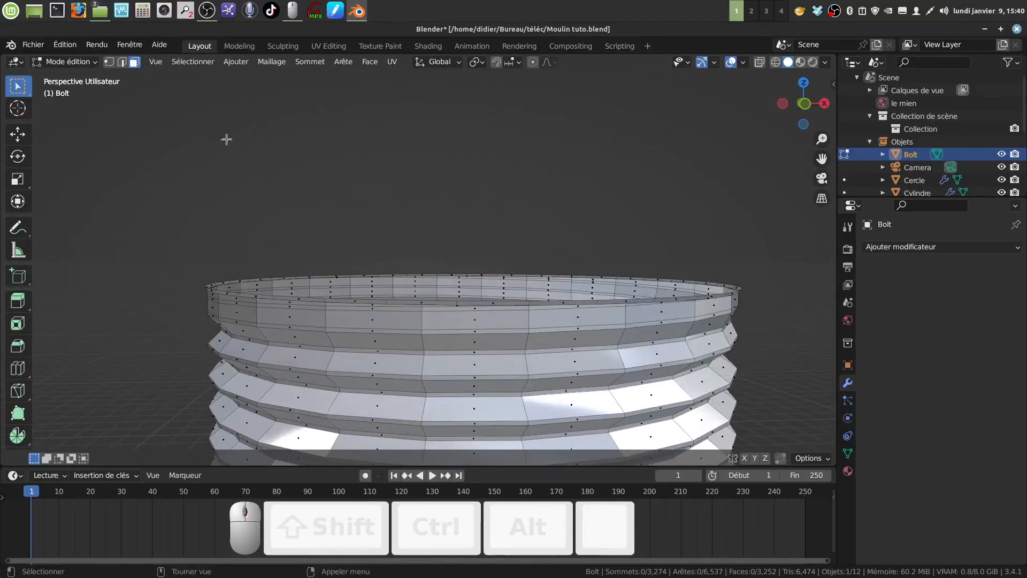
{"action": "left_click", "coordinate": [110, 63]}
{"action": "middle_click_drag", "start_coordinate": [455, 321], "coordinate": [457, 325]}
{"action": "left_click", "coordinate": [457, 301], "text": "alt"}
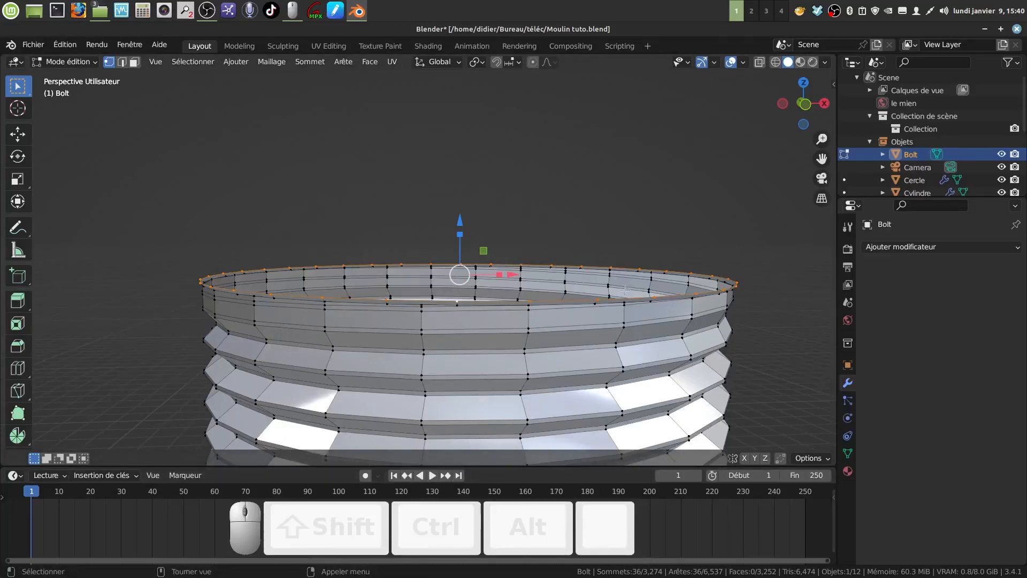
{"action": "middle_click_drag", "start_coordinate": [632, 316], "coordinate": [560, 295]}
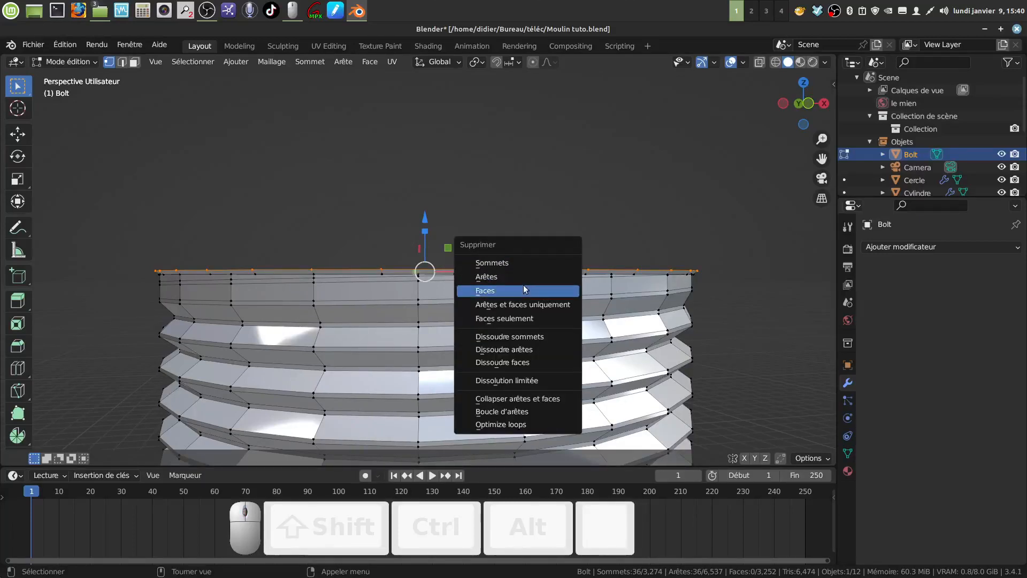
{"action": "left_click", "coordinate": [515, 263]}
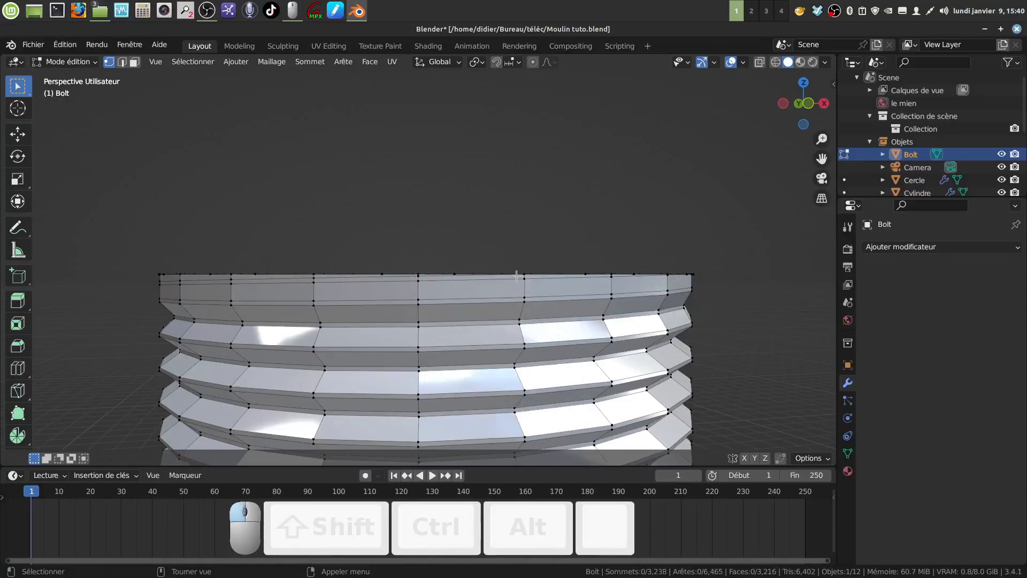
- Select the shank's new open rim loop and extrude it upward by about 0.088 m
{"action": "middle_click_drag", "start_coordinate": [516, 277], "coordinate": [515, 304]}
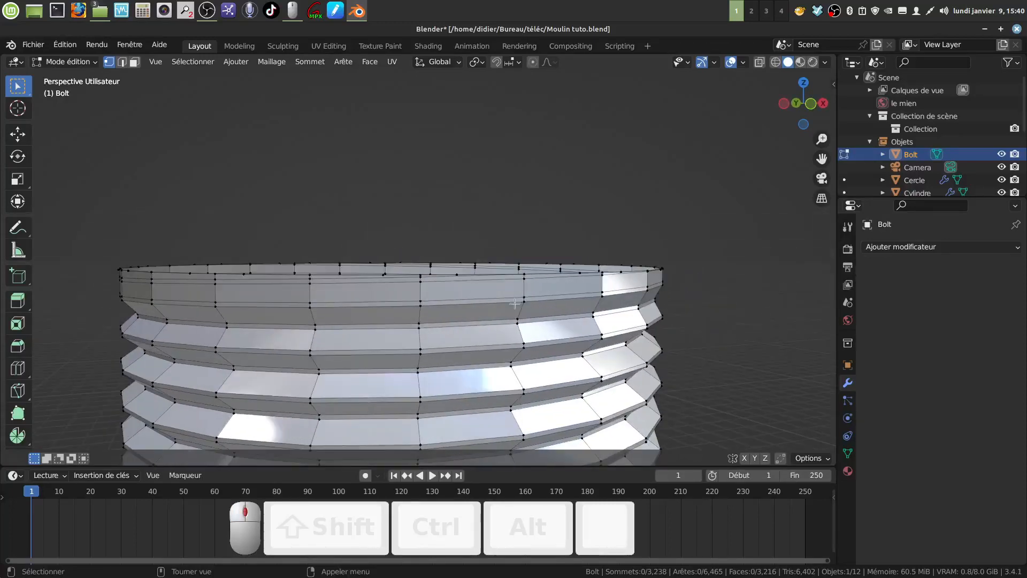
{"action": "middle_click_drag", "start_coordinate": [361, 274], "coordinate": [440, 258]}
{"action": "left_click", "coordinate": [409, 257], "text": "alt"}
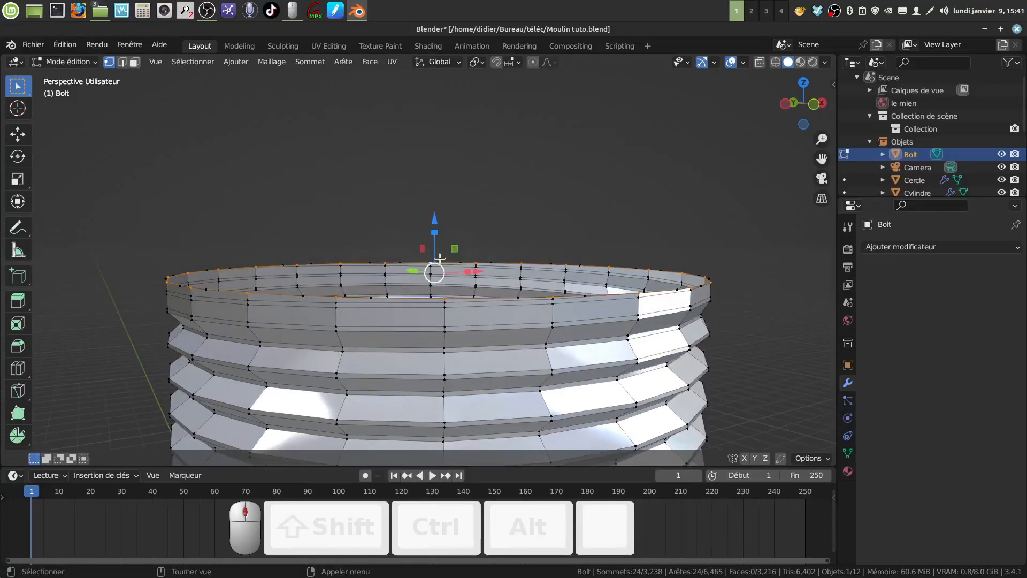
{"action": "key", "text": "e"}
{"action": "left_click", "coordinate": [527, 242]}
{"action": "left_click_drag", "start_coordinate": [436, 219], "coordinate": [436, 205]}
{"action": "scroll", "coordinate": [436, 205], "scroll_direction": "down", "scroll_amount": 3}
{"action": "middle_click_drag", "start_coordinate": [436, 205], "coordinate": [437, 149], "text": "shift"}
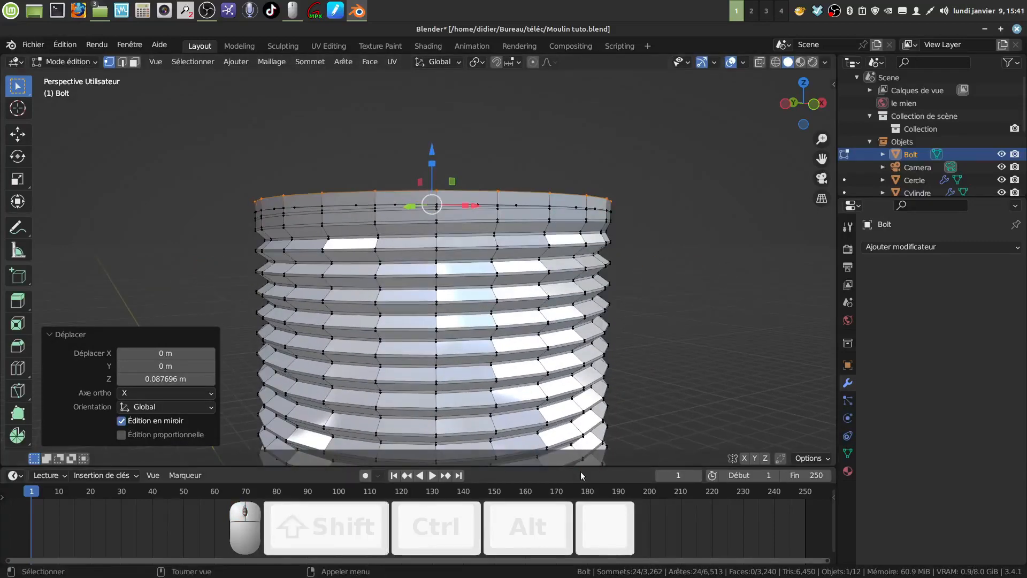
- Back in object mode, rotate the bolt 180° about the global Y axis and raise it about 6.13 m above the mill
{"action": "middle_click_drag", "start_coordinate": [501, 260], "coordinate": [473, 224]}
{"action": "scroll", "coordinate": [492, 258], "scroll_direction": "down", "scroll_amount": 5}
{"action": "key", "text": "Tab"}
{"action": "scroll", "coordinate": [476, 225], "scroll_direction": "down", "scroll_amount": 2}
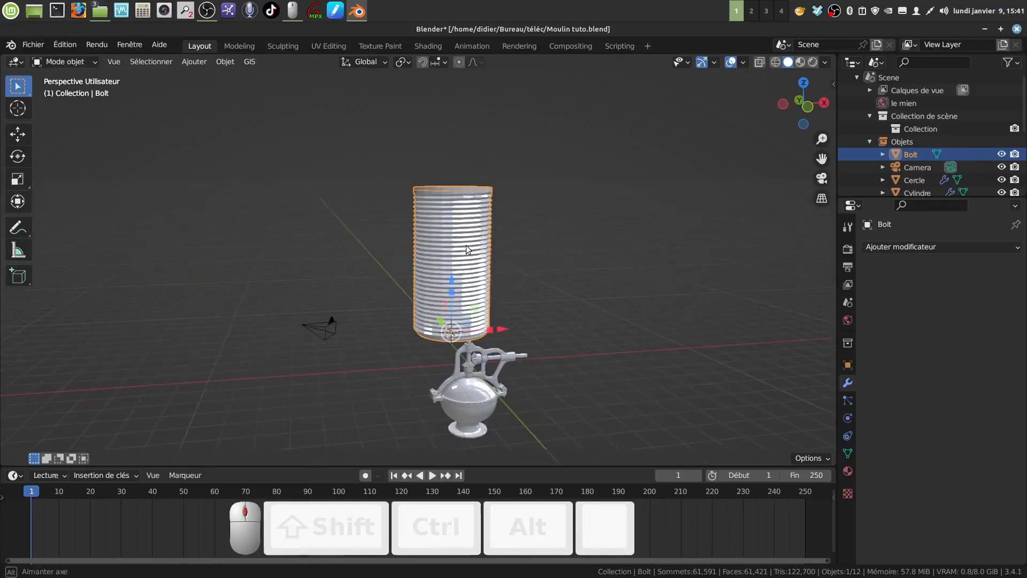
{"action": "key", "text": "KP_1"}
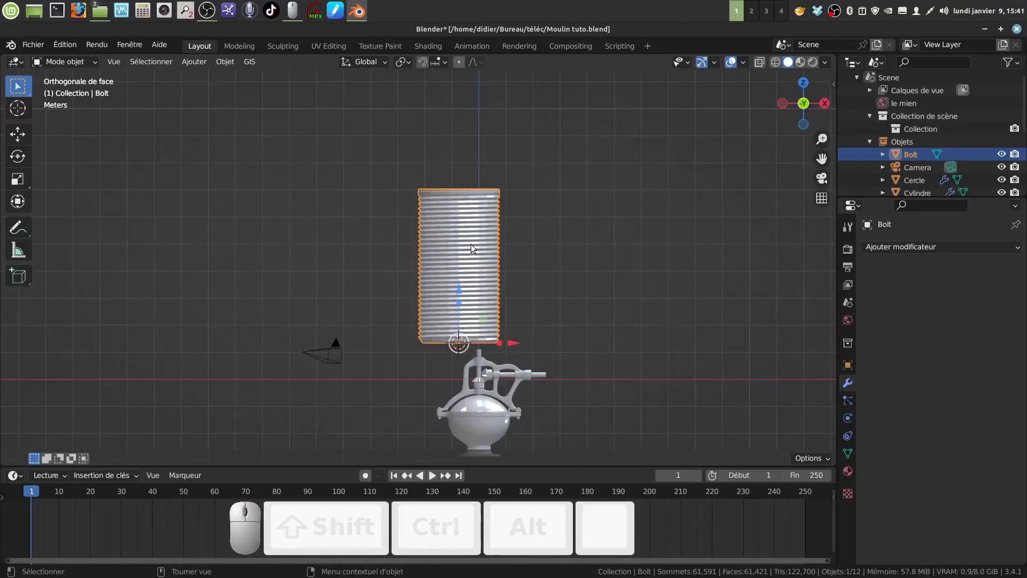
{"action": "type", "text": "r"}
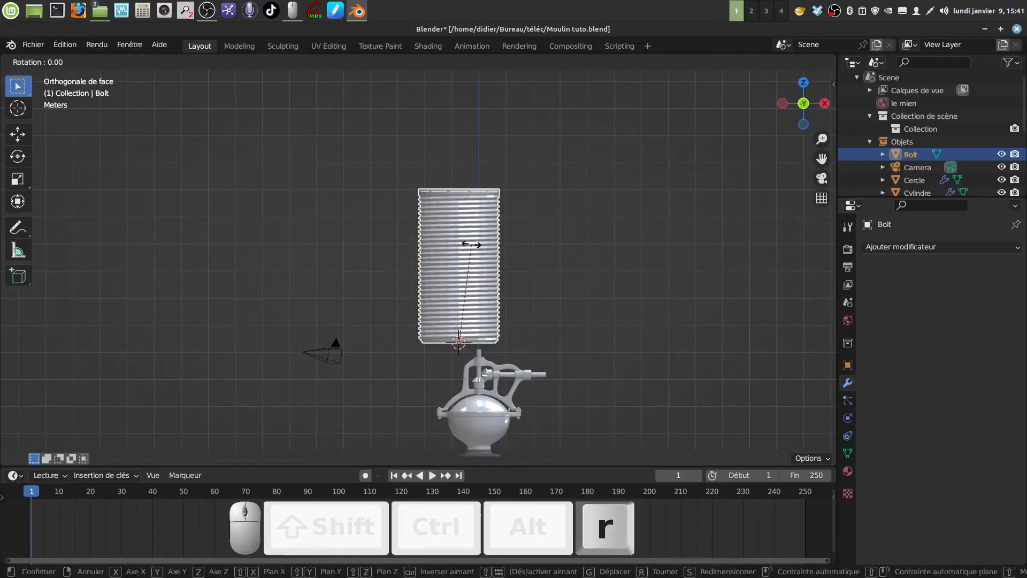
{"action": "type", "text": "y180"}
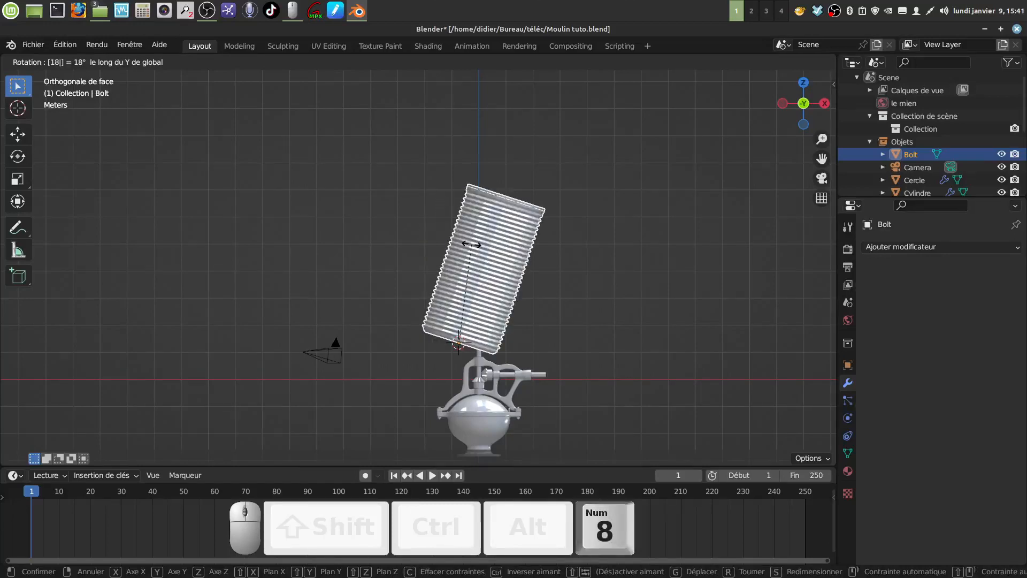
{"action": "left_click", "coordinate": [470, 244]}
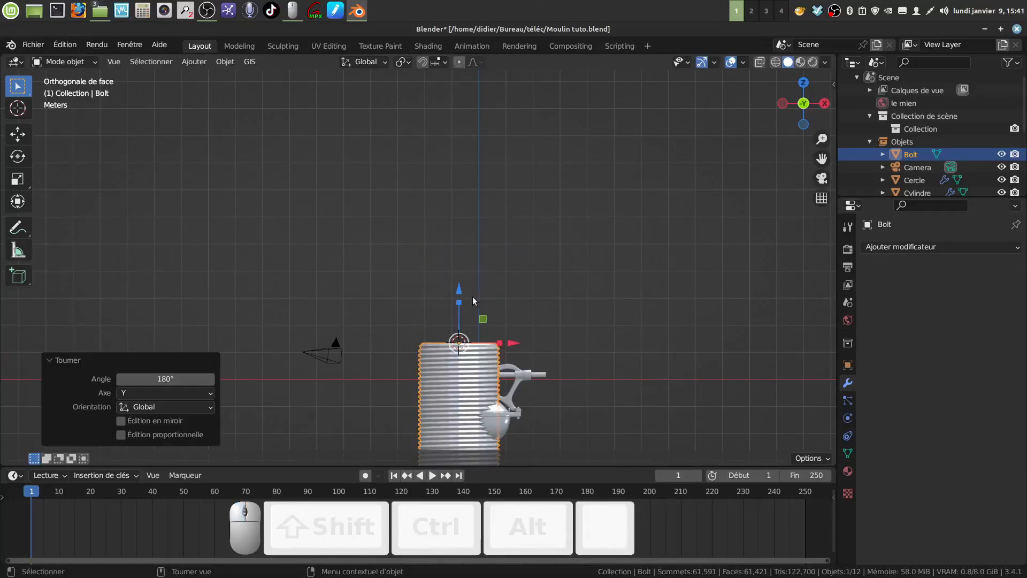
{"action": "left_click_drag", "start_coordinate": [473, 296], "coordinate": [482, 131]}
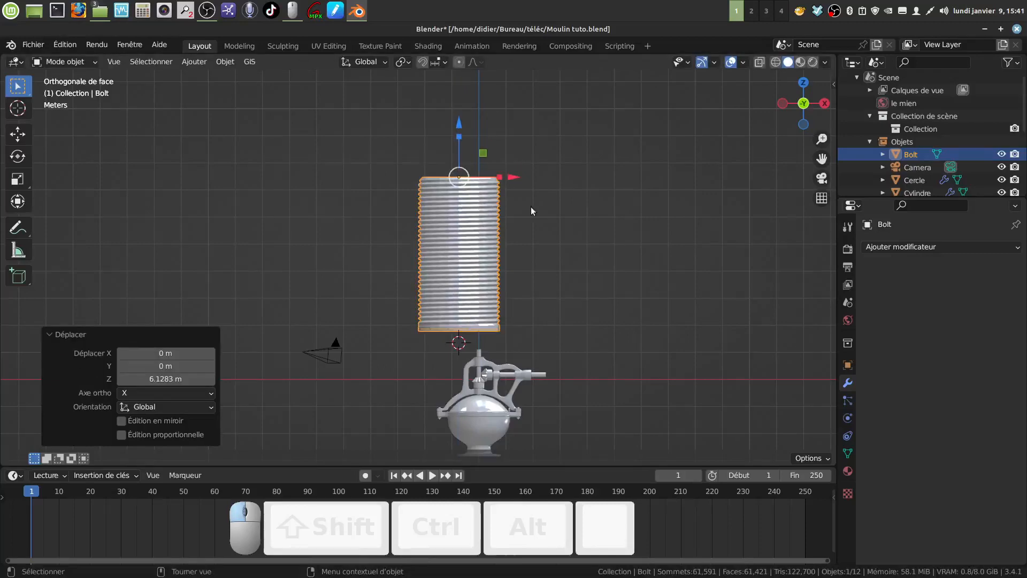
- Move the bolt's origin to the selected vertices of its lower open rim and return to object mode
{"action": "scroll", "coordinate": [564, 284], "scroll_direction": "up", "scroll_amount": 3}
{"action": "middle_click_drag", "start_coordinate": [552, 253], "coordinate": [502, 151], "text": "shift"}
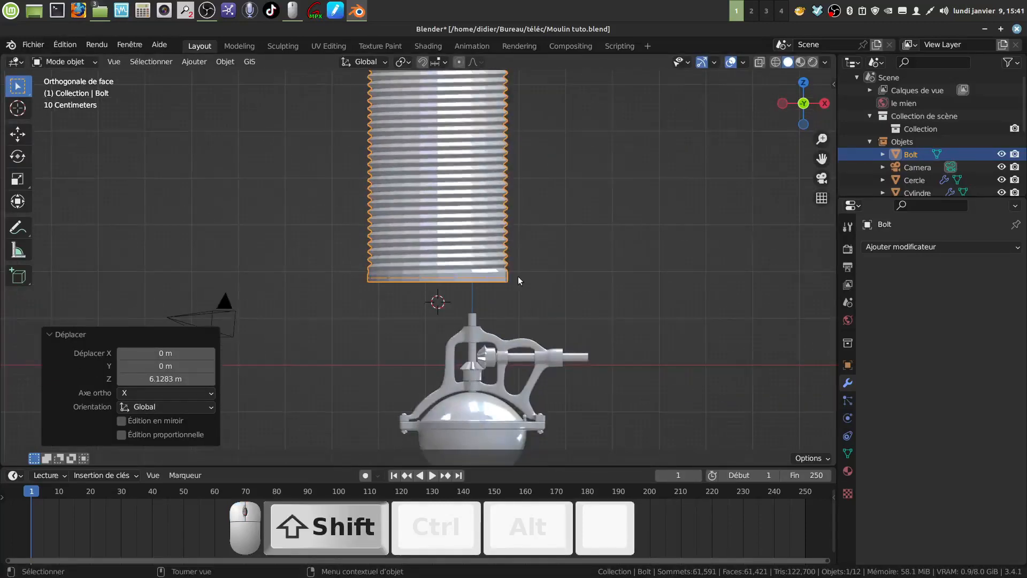
{"action": "scroll", "coordinate": [516, 275], "scroll_direction": "up", "scroll_amount": 3}
{"action": "middle_click_drag", "start_coordinate": [510, 255], "coordinate": [491, 205], "text": "shift"}
{"action": "scroll", "coordinate": [499, 245], "scroll_direction": "up", "scroll_amount": 2}
{"action": "key", "text": "Tab"}
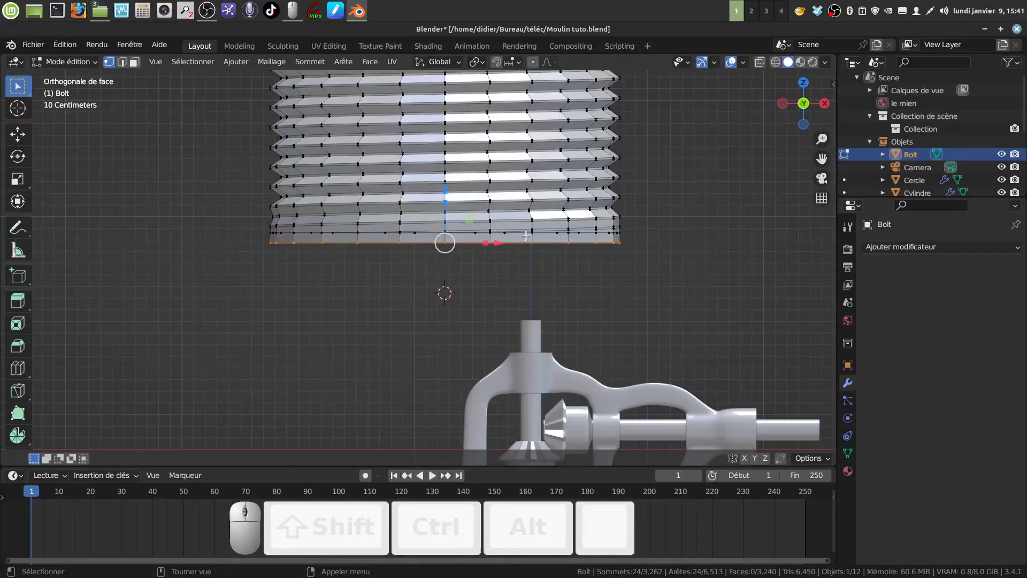
{"action": "middle_click_drag", "start_coordinate": [498, 304], "coordinate": [481, 291], "text": "shift"}
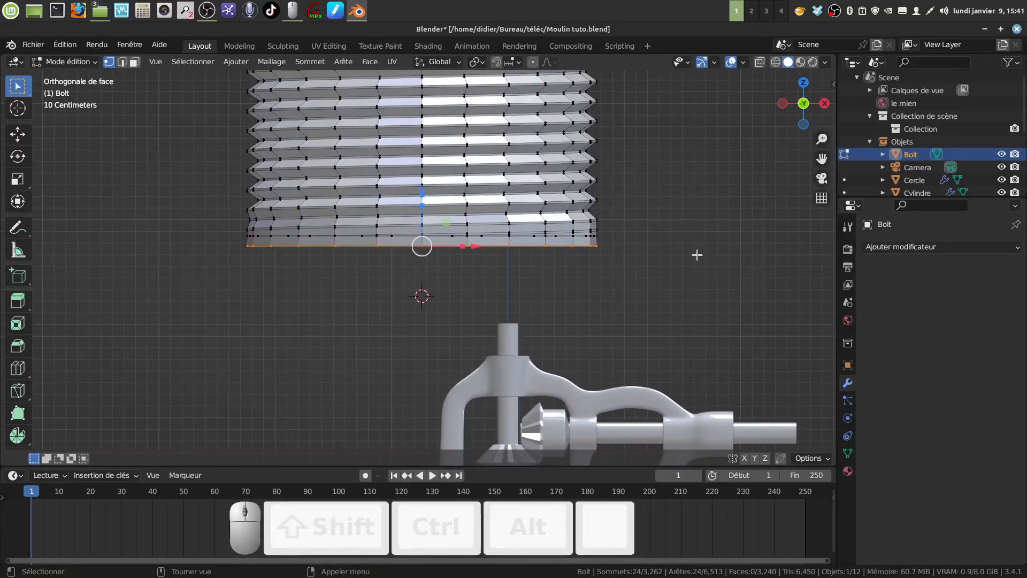
{"action": "key", "text": "q"}
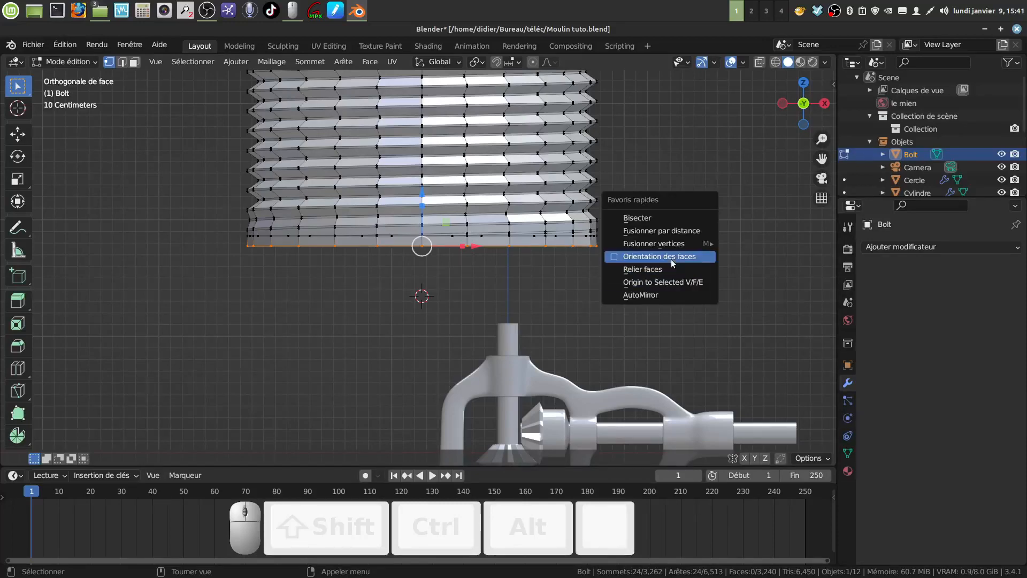
{"action": "left_click", "coordinate": [676, 282]}
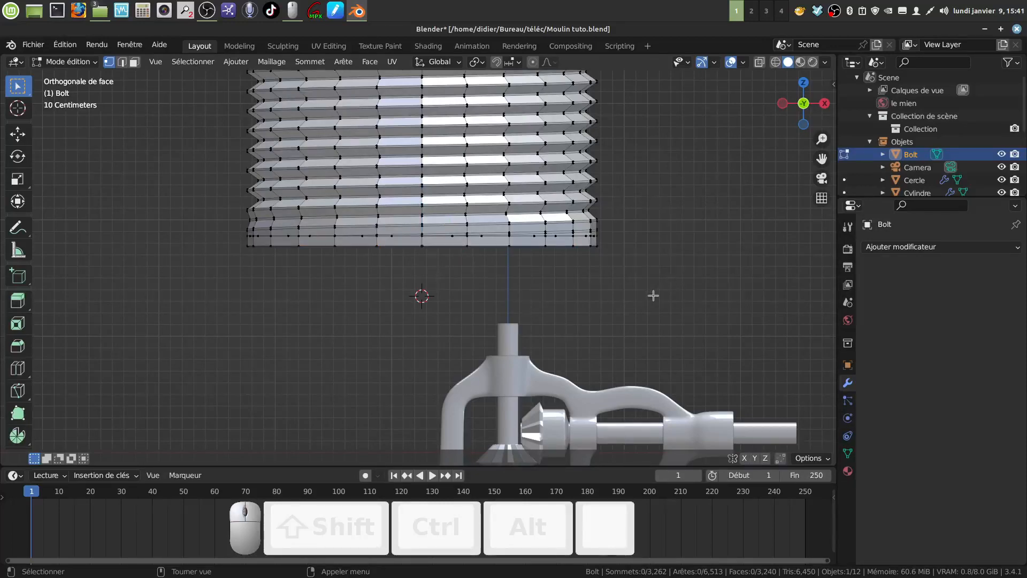
{"action": "key", "text": "Tab"}
- Open the mill's vertical shaft for mesh editing at its open upper end
{"action": "scroll", "coordinate": [516, 249], "scroll_direction": "up", "scroll_amount": 3}
{"action": "middle_click_drag", "start_coordinate": [515, 251], "coordinate": [502, 307]}
{"action": "left_click", "coordinate": [502, 307]}
{"action": "key", "text": "Tab"}
{"action": "scroll", "coordinate": [565, 311], "scroll_direction": "up", "scroll_amount": 3}
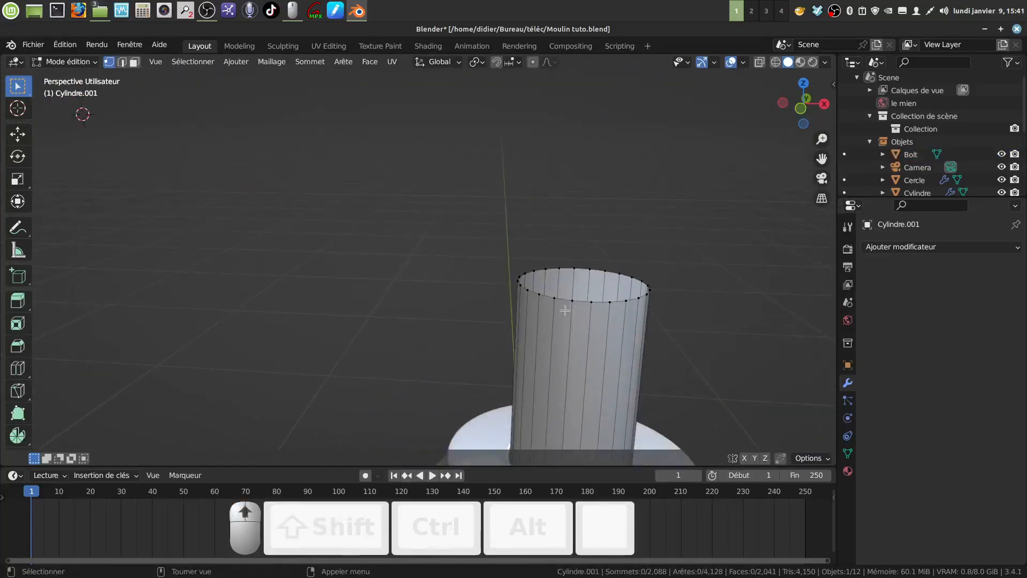
- Snap the 3D cursor to the centre of the vertical shaft's top edge loop and leave Edit Mode
{"action": "left_click", "coordinate": [582, 299], "text": "alt"}
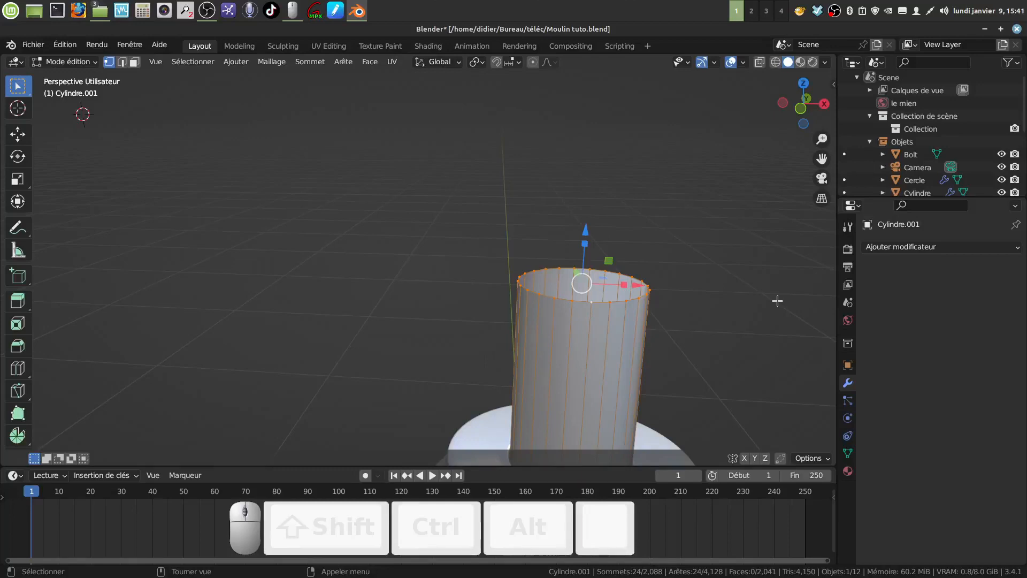
{"action": "key", "text": "shift+s"}
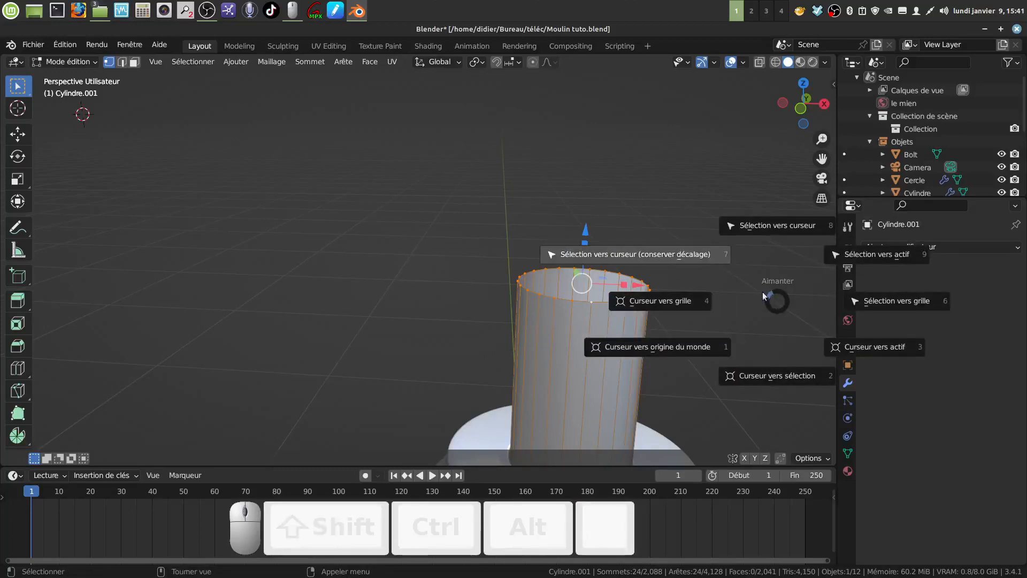
{"action": "left_click", "coordinate": [764, 374]}
{"action": "scroll", "coordinate": [589, 289], "scroll_direction": "down", "scroll_amount": 8}
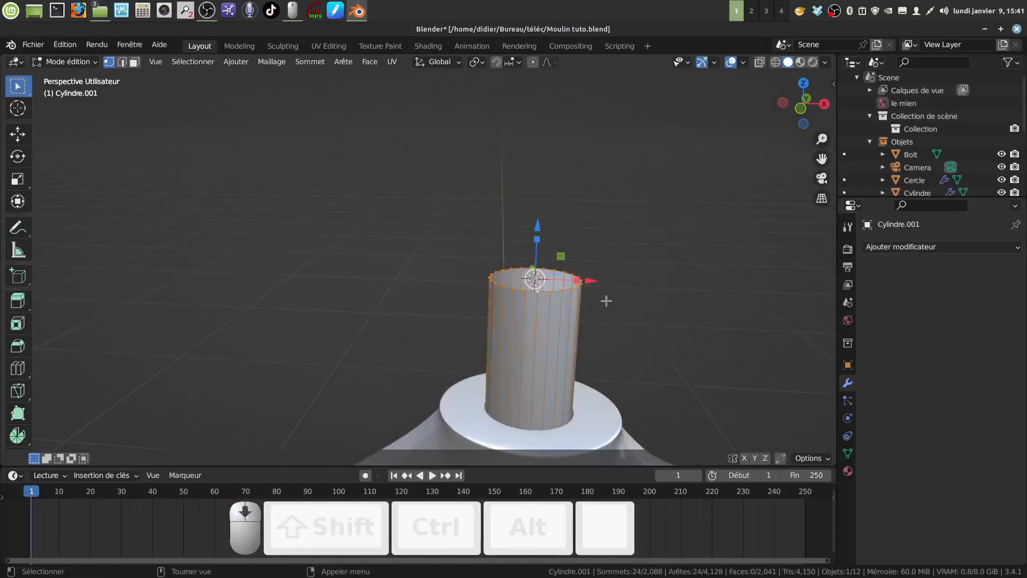
{"action": "key", "text": "Tab"}
- Delete the edges of the stray loop running around the smooth band at the base of the Bolt
{"action": "left_click", "coordinate": [480, 213]}
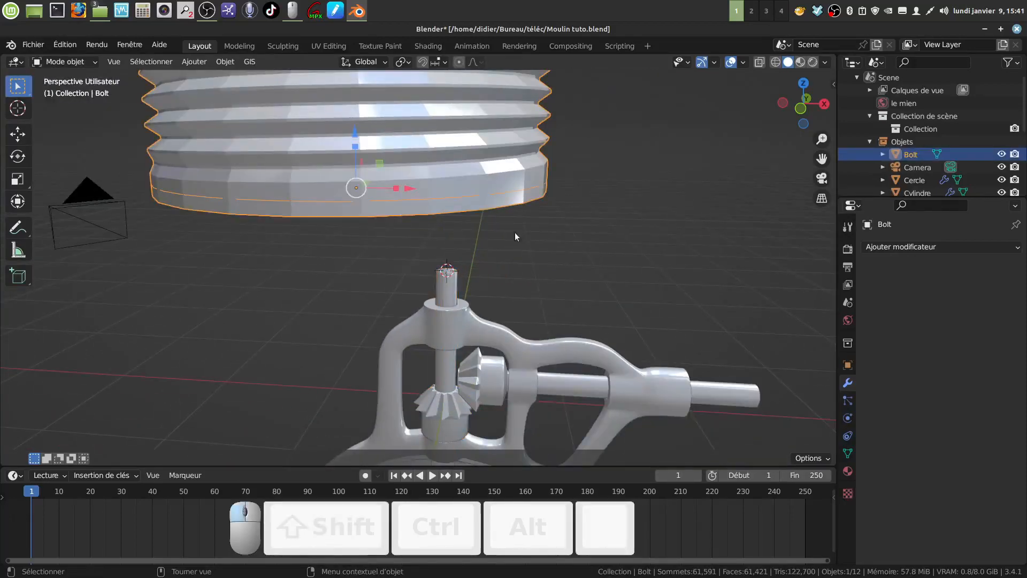
{"action": "middle_click_drag", "start_coordinate": [514, 233], "coordinate": [549, 174]}
{"action": "scroll", "coordinate": [553, 284], "scroll_direction": "up", "scroll_amount": 3}
{"action": "key", "text": "Tab"}
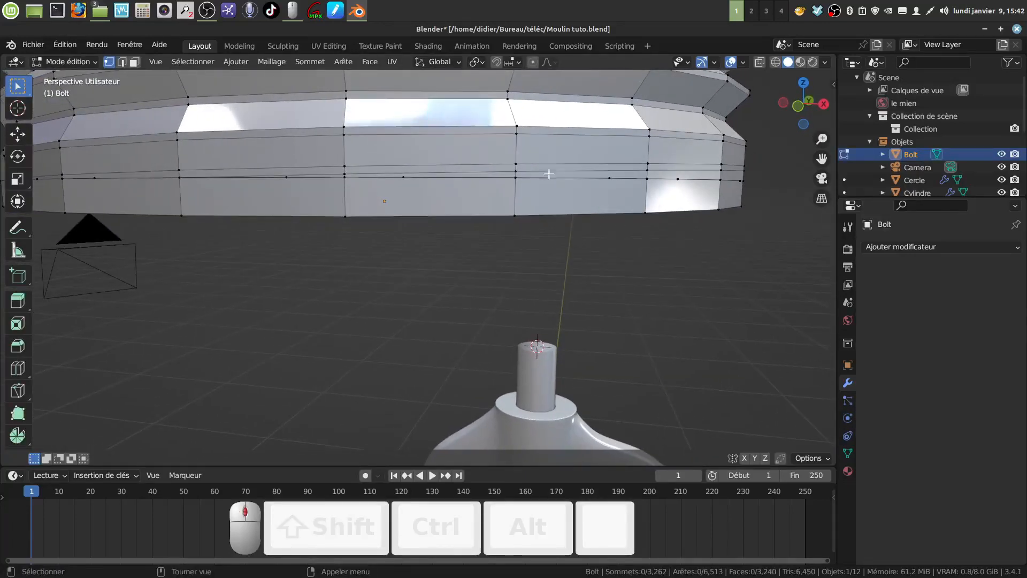
{"action": "left_click", "coordinate": [549, 177], "text": "alt"}
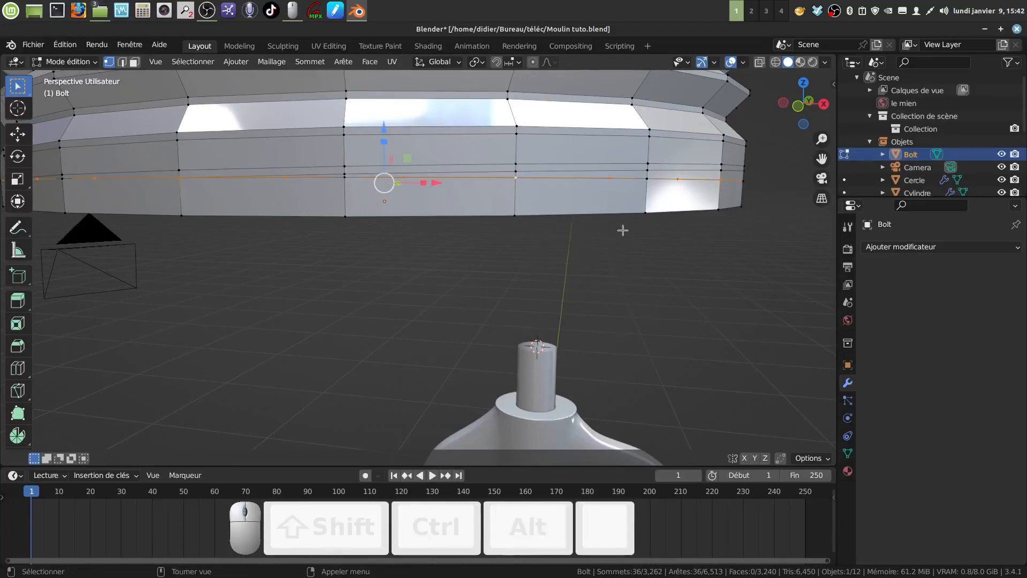
{"action": "key", "text": "x"}
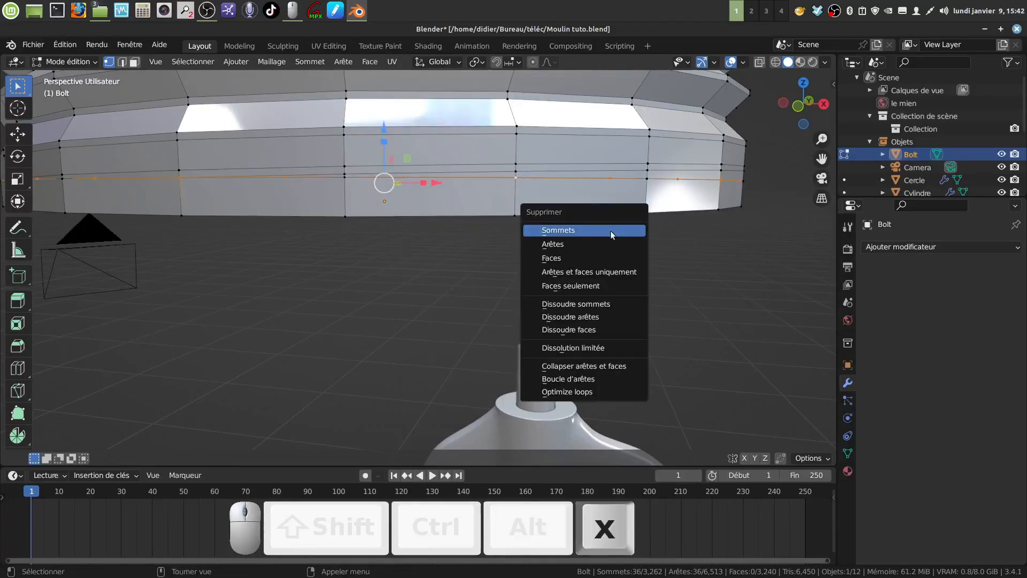
{"action": "left_click", "coordinate": [605, 317]}
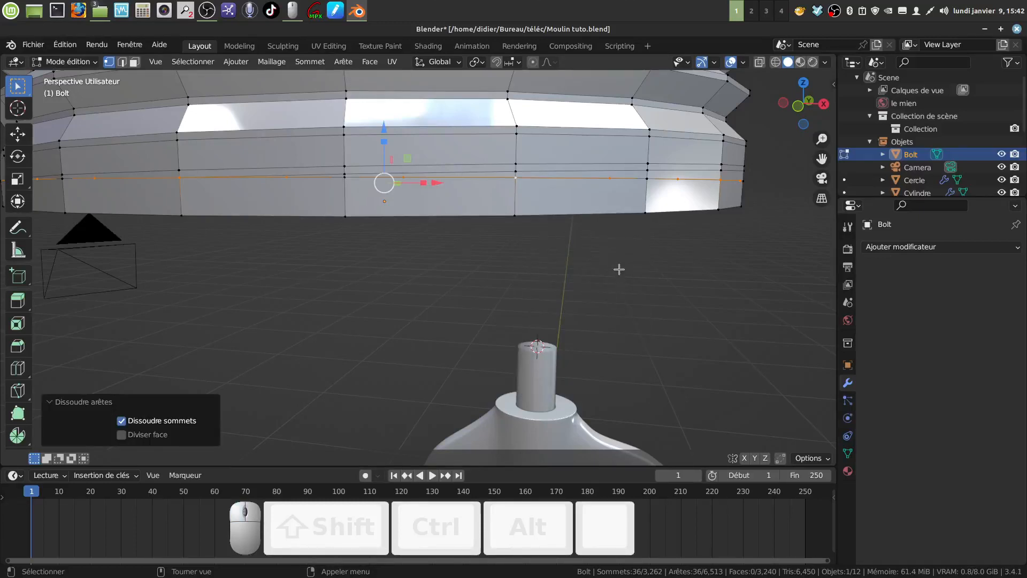
{"action": "key", "text": "x"}
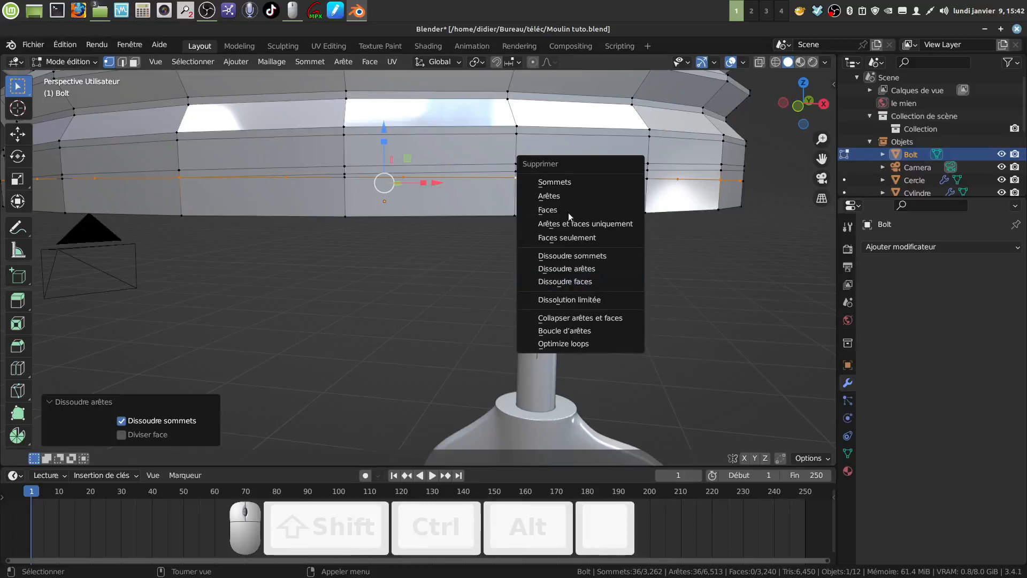
{"action": "left_click", "coordinate": [566, 196]}
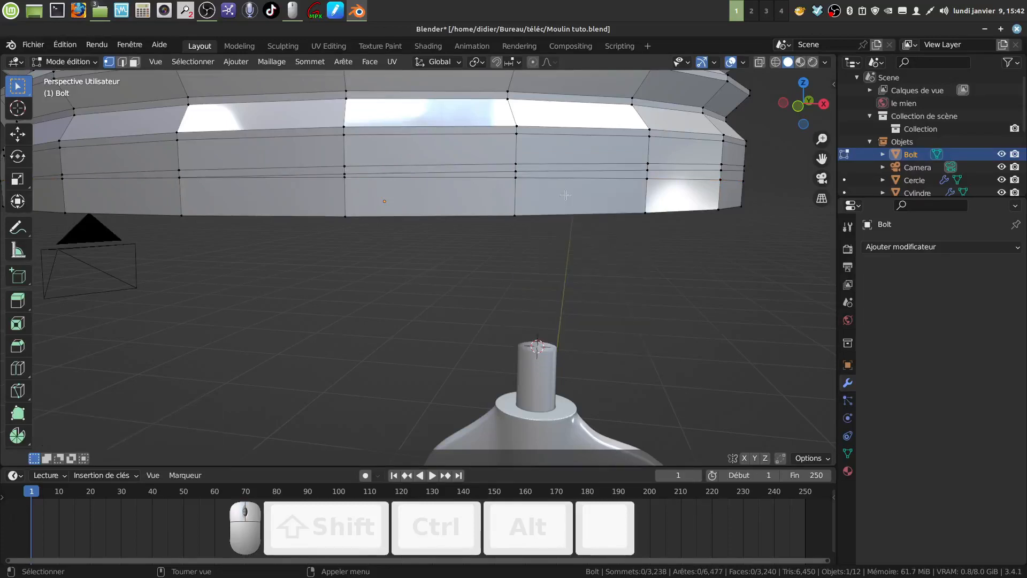
{"action": "middle_click_drag", "start_coordinate": [617, 197], "coordinate": [614, 196]}
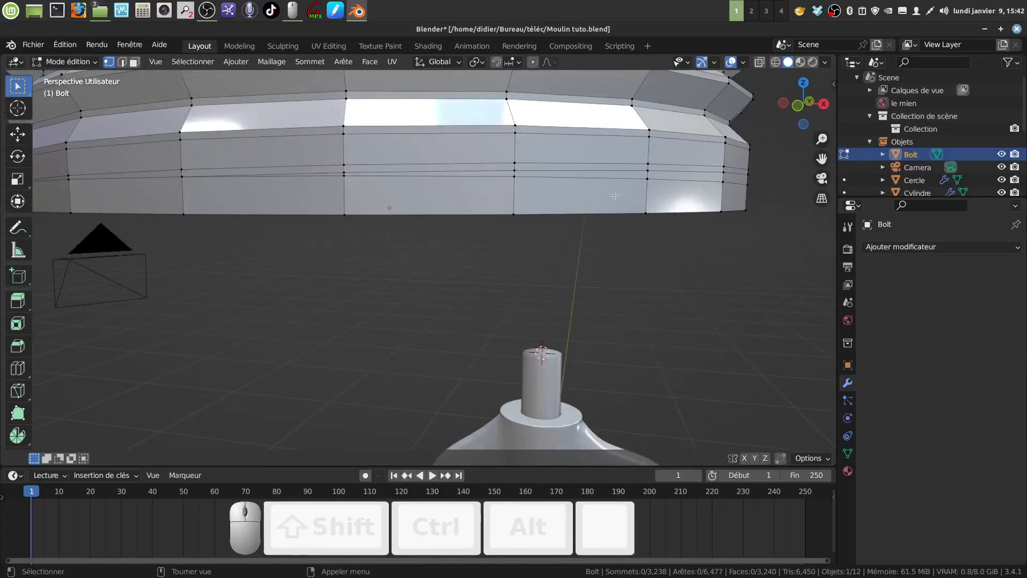
- Snap the Bolt object to the 3D cursor on top of the vertical shaft
{"action": "key", "text": "Tab"}
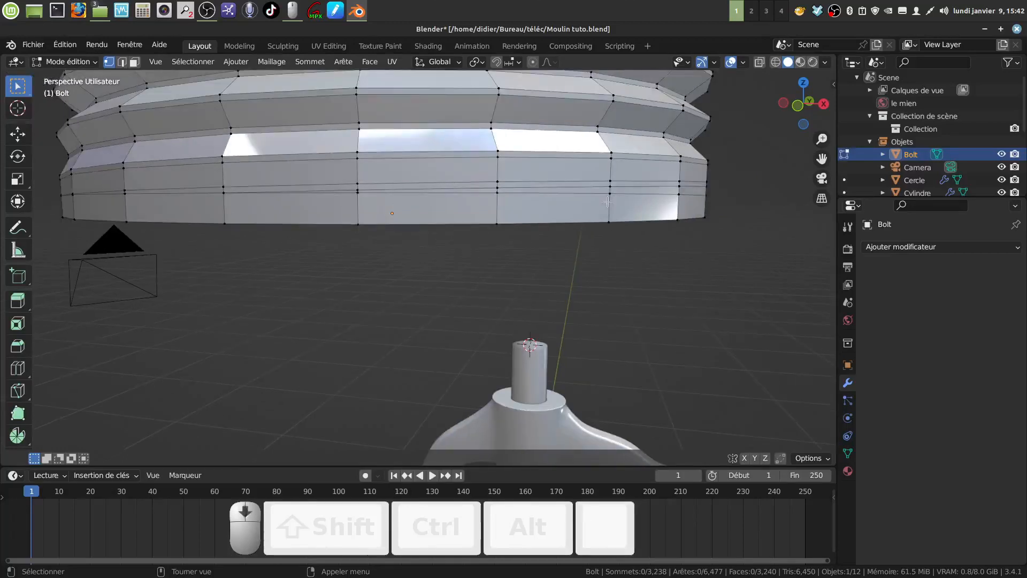
{"action": "scroll", "coordinate": [606, 213], "scroll_direction": "down", "scroll_amount": 3}
{"action": "scroll", "coordinate": [604, 213], "scroll_direction": "down", "scroll_amount": 1}
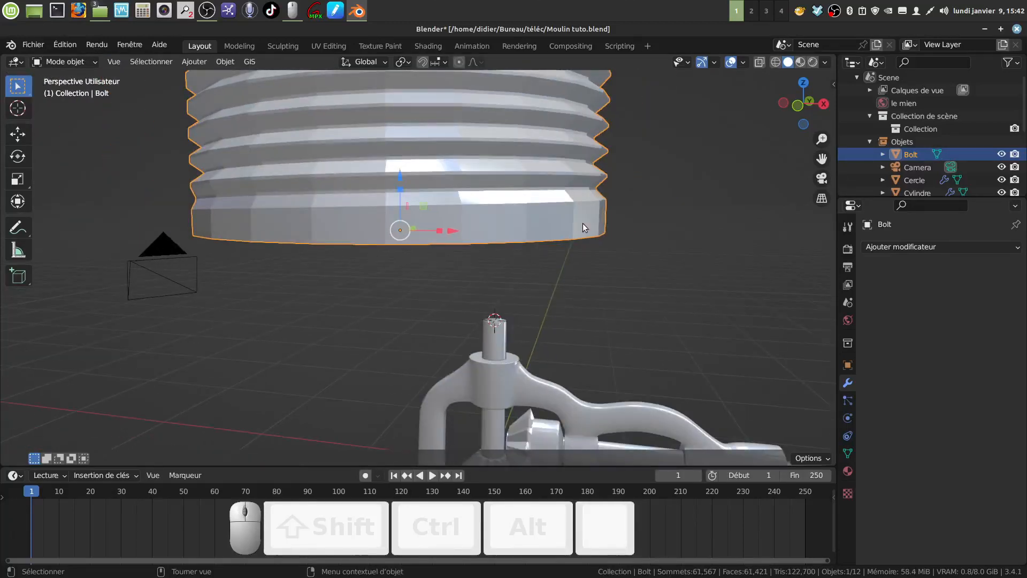
{"action": "key", "text": "shift+s"}
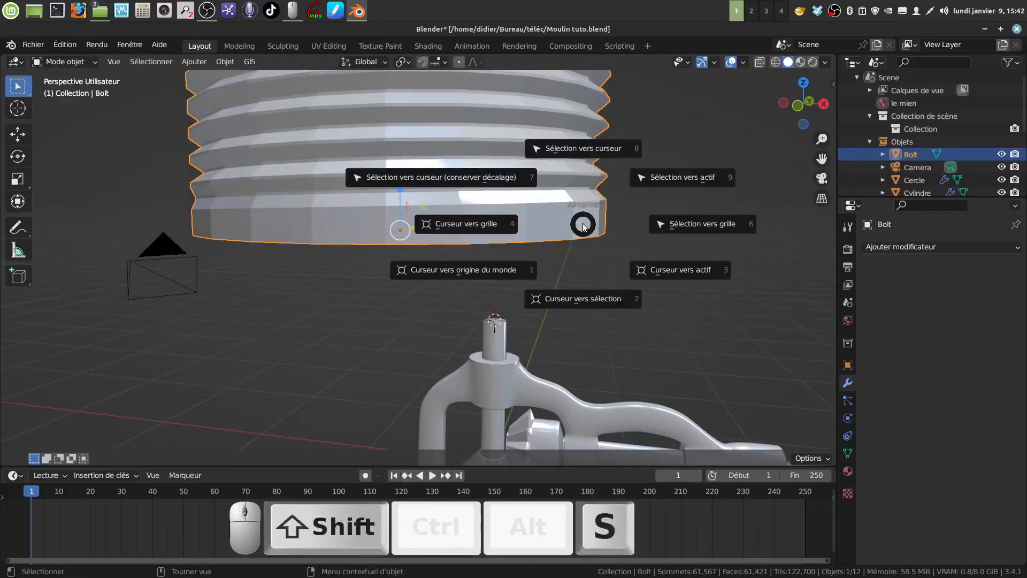
{"action": "left_click", "coordinate": [598, 153]}
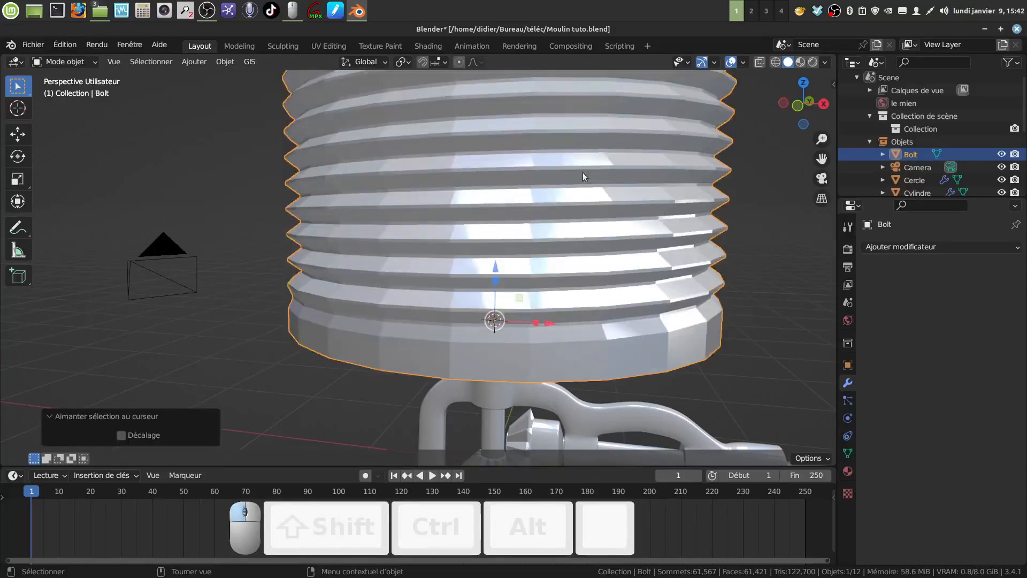
- Scale the entire Bolt mesh down in Edit Mode, by about 0.675 and again by 0.1
{"action": "key", "text": "Tab"}
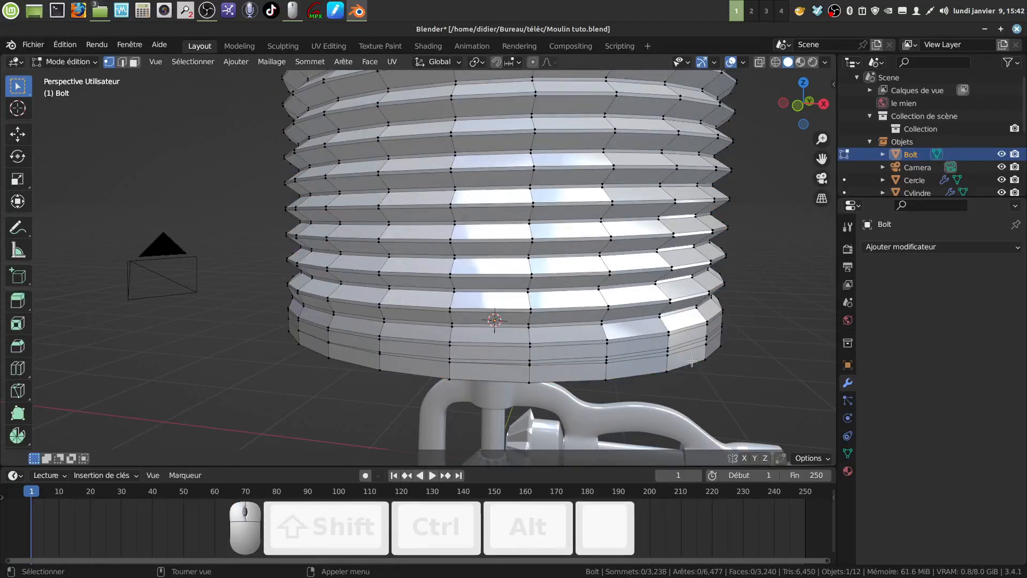
{"action": "key", "text": "a"}
{"action": "key", "text": "s"}
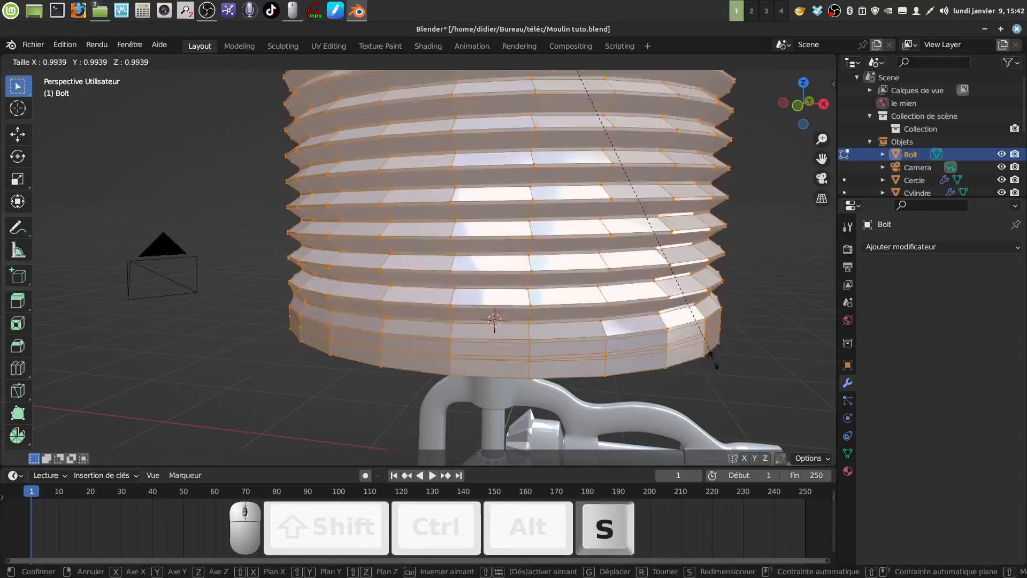
{"action": "left_click", "coordinate": [583, 214]}
{"action": "scroll", "coordinate": [591, 156], "scroll_direction": "down", "scroll_amount": 5}
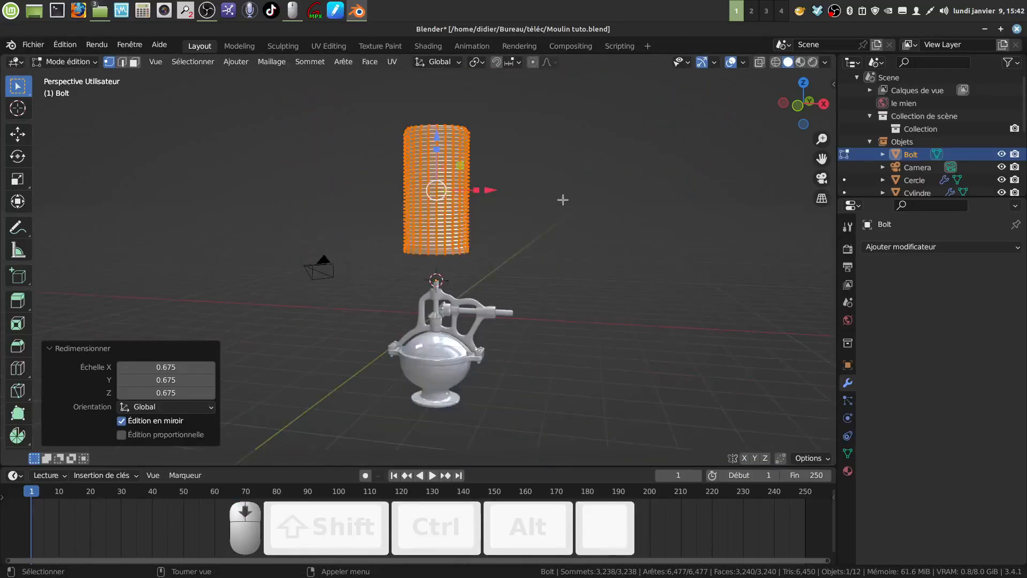
{"action": "middle_click_drag", "start_coordinate": [539, 195], "coordinate": [579, 208]}
{"action": "key", "text": "s"}
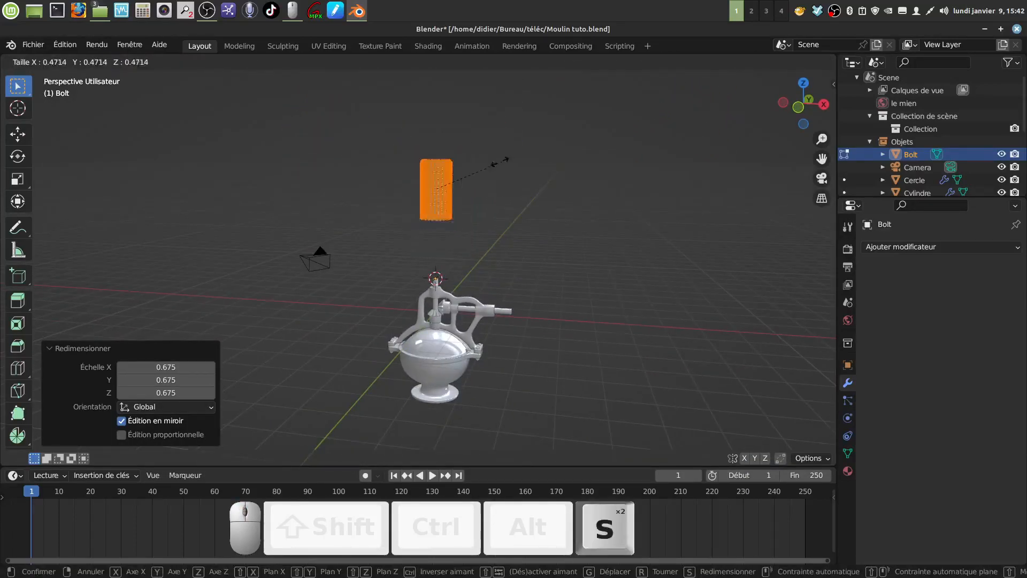
{"action": "left_click", "coordinate": [447, 174]}
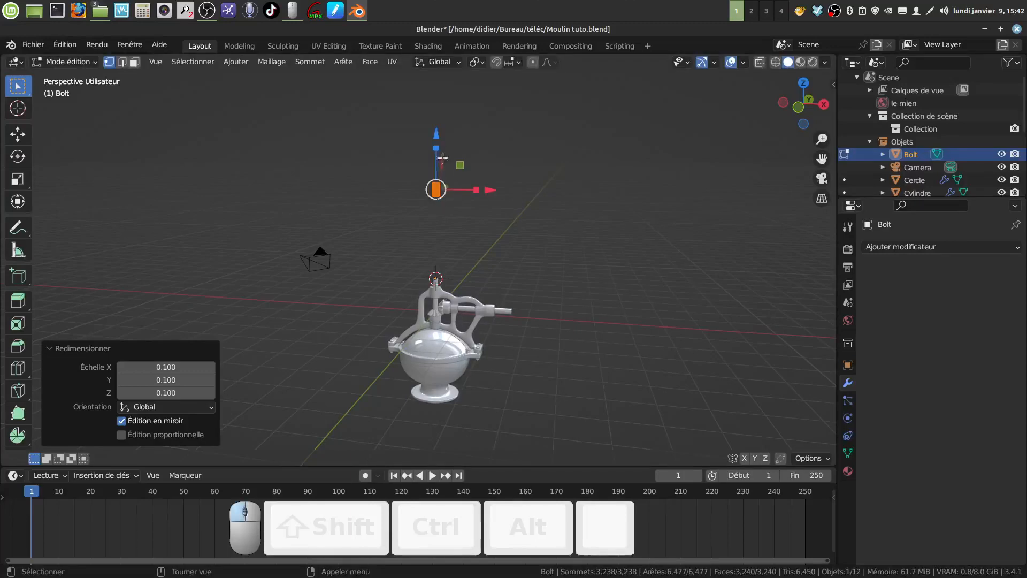
- Move the Bolt mesh down about 2.5 m along Z towards the top of the vertical shaft
{"action": "left_click_drag", "start_coordinate": [442, 133], "coordinate": [439, 209]}
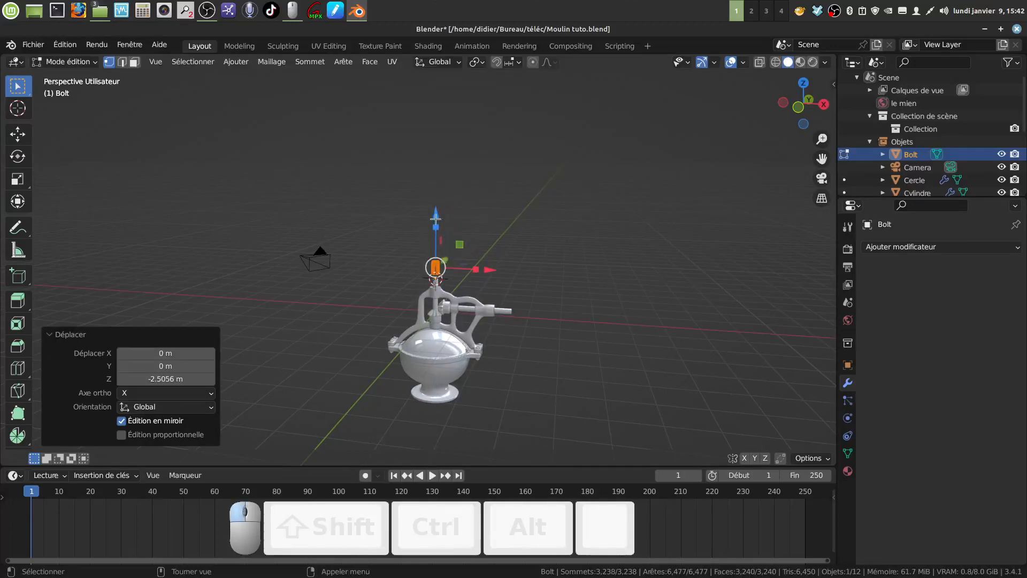
{"action": "scroll", "coordinate": [479, 297], "scroll_direction": "up", "scroll_amount": 4}
{"action": "scroll", "coordinate": [491, 303], "scroll_direction": "up", "scroll_amount": 4}
{"action": "middle_click_drag", "start_coordinate": [507, 301], "coordinate": [452, 269], "text": "shift"}
{"action": "scroll", "coordinate": [460, 273], "scroll_direction": "up", "scroll_amount": 5}
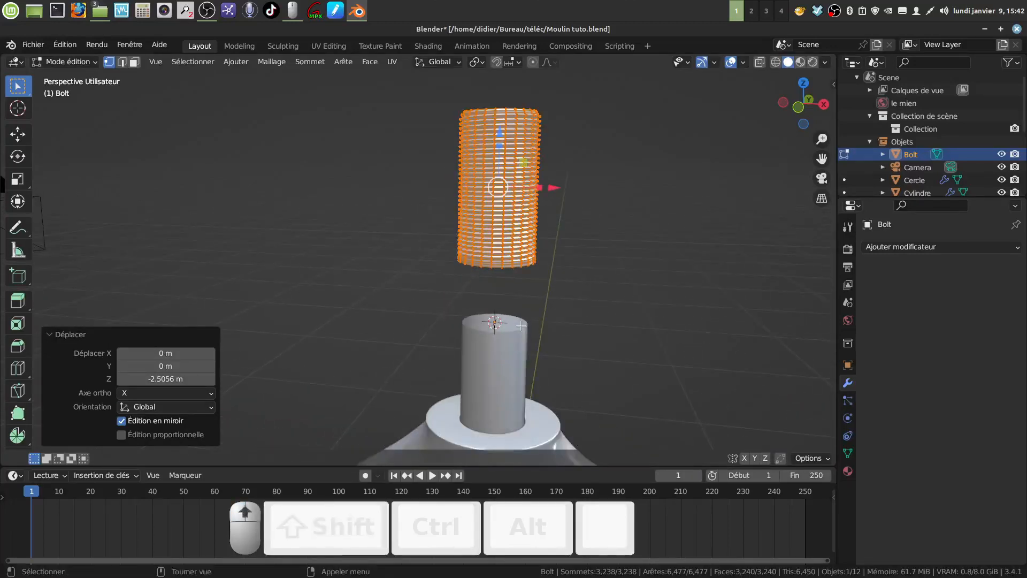
{"action": "middle_click_drag", "start_coordinate": [527, 304], "coordinate": [477, 340], "text": "shift"}
- Scale the Bolt mesh by about 0.77 and lower it about 0.21 m along Z in front view, just above the shaft
{"action": "key", "text": "s"}
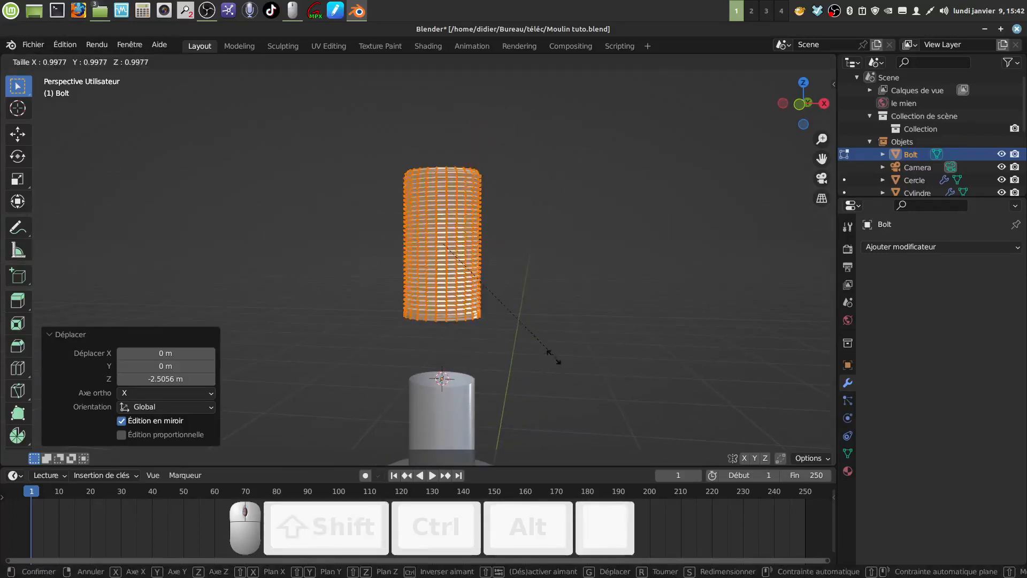
{"action": "left_click", "coordinate": [508, 343]}
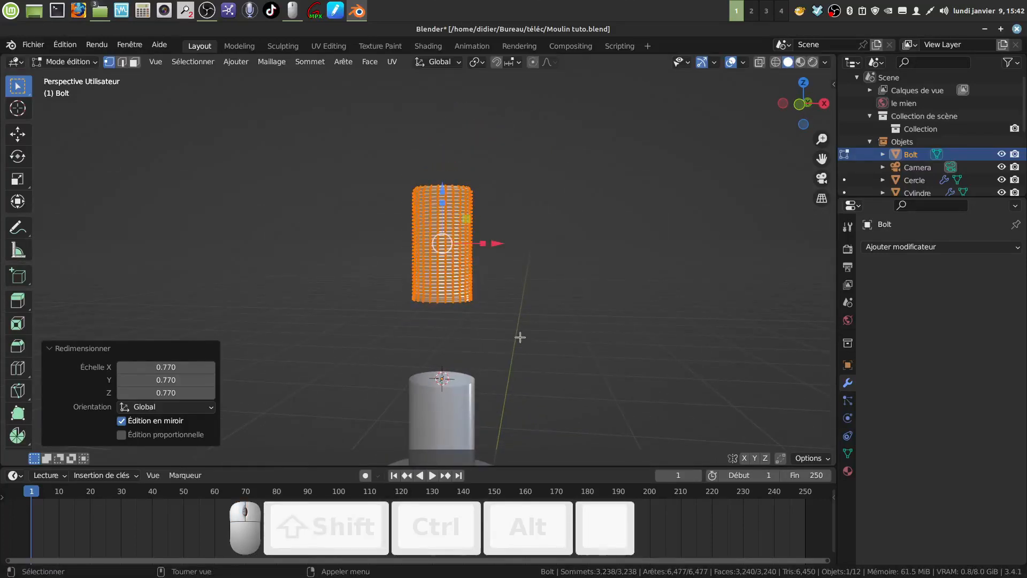
{"action": "key", "text": "KP_1"}
{"action": "scroll", "coordinate": [476, 236], "scroll_direction": "down", "scroll_amount": 1, "text": "shift"}
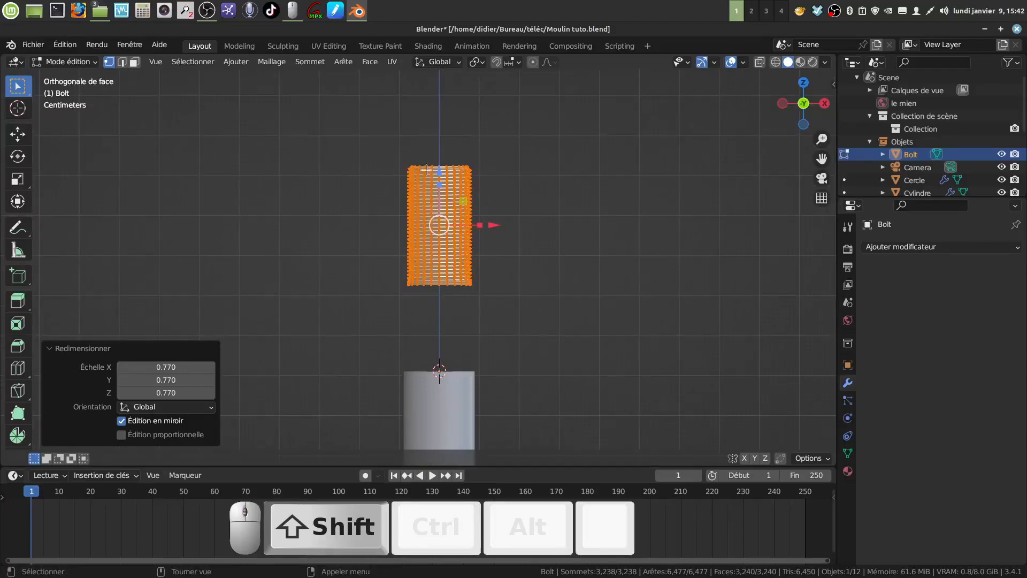
{"action": "left_click_drag", "start_coordinate": [439, 172], "coordinate": [456, 261]}
{"action": "scroll", "coordinate": [502, 386], "scroll_direction": "up", "scroll_amount": 4}
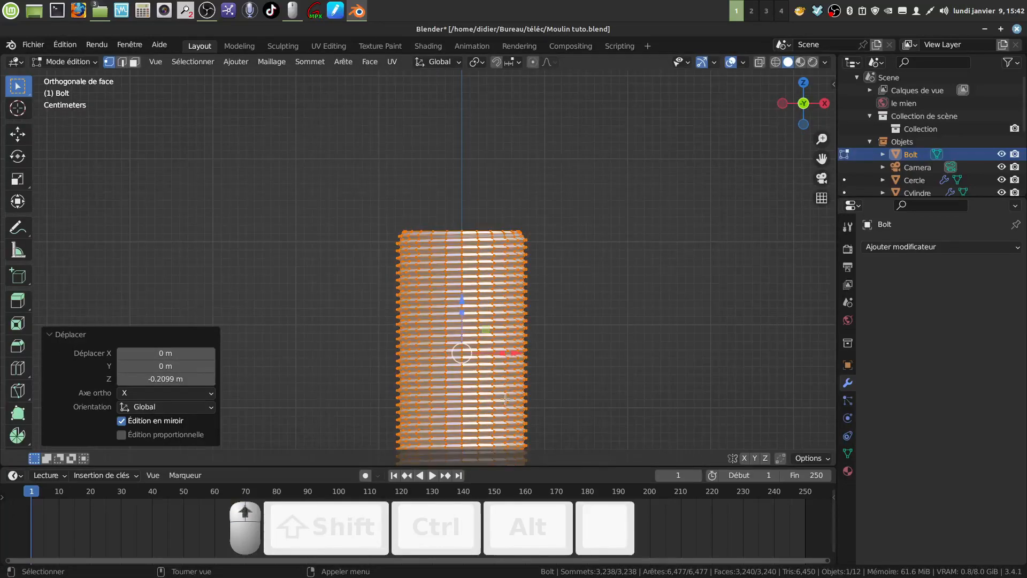
{"action": "scroll", "coordinate": [505, 398], "scroll_direction": "down", "scroll_amount": 5, "text": "shift"}
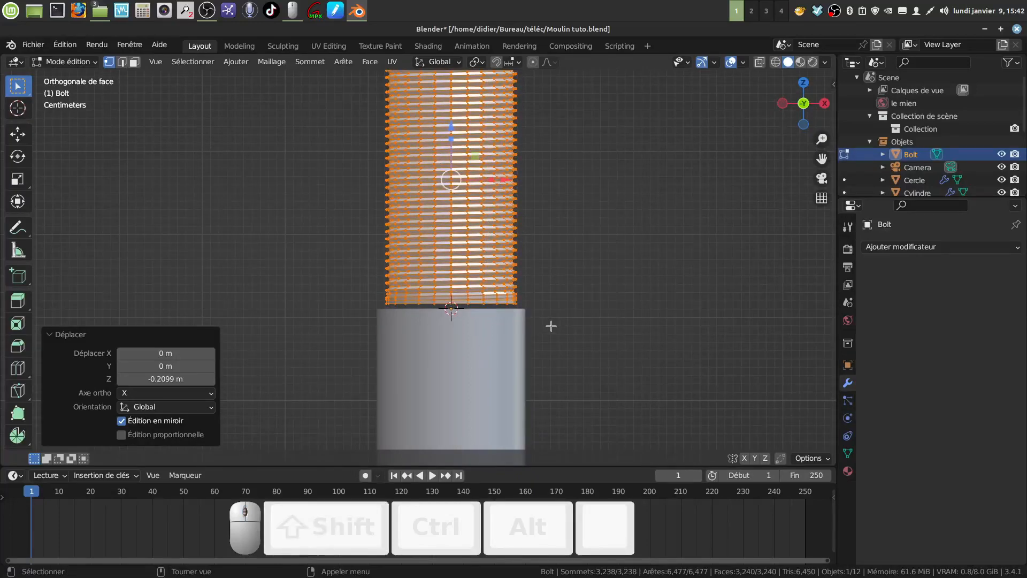
- Scale the Bolt mesh by about 1.14 to match the shaft's diameter and raise it slightly, leaving a small gap above the shaft
{"action": "key", "text": "s"}
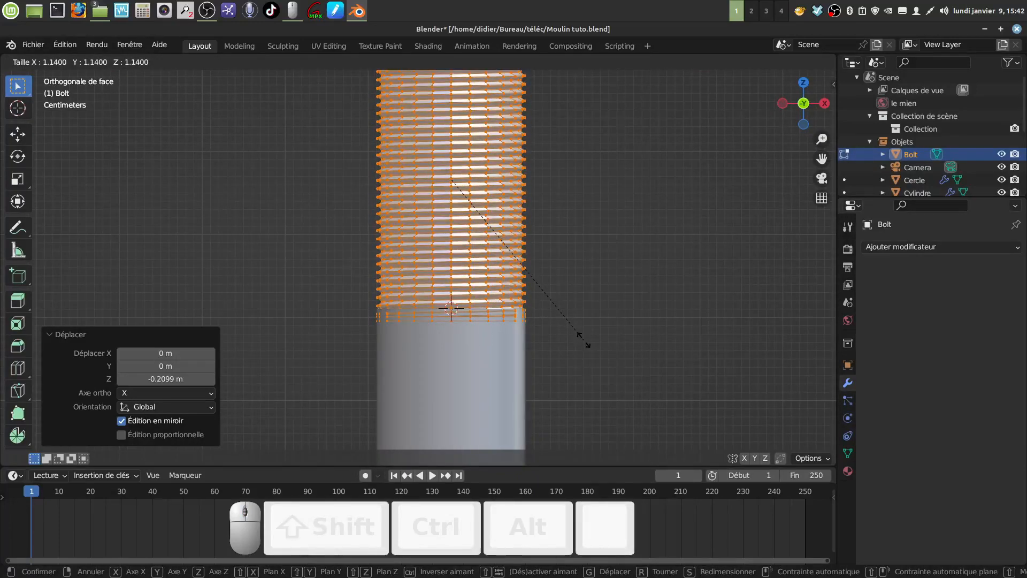
{"action": "left_click", "coordinate": [584, 340]}
{"action": "left_click_drag", "start_coordinate": [451, 128], "coordinate": [451, 107]}
{"action": "scroll", "coordinate": [541, 322], "scroll_direction": "up", "scroll_amount": 3}
{"action": "mouse_move", "coordinate": [542, 322]}
{"action": "middle_mouse_down"}
{"action": "mouse_move", "coordinate": [544, 343]}
{"action": "mouse_move", "coordinate": [527, 330]}
{"action": "middle_mouse_up"}
{"action": "key", "text": "Tab"}
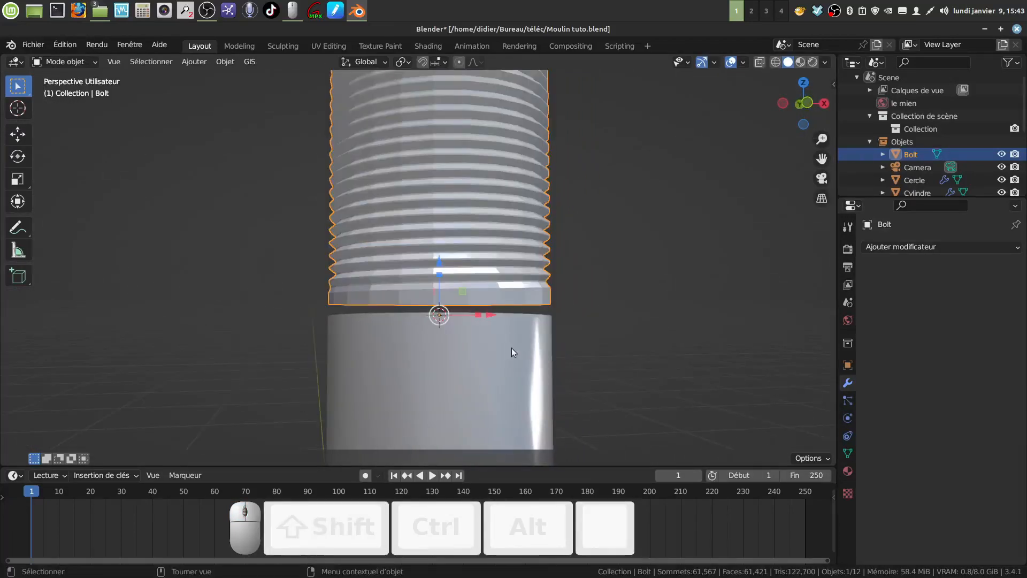
- Join the Bolt with the vertical shaft Cylindre.001 into a single object
{"action": "left_click", "coordinate": [518, 348], "text": "shift"}
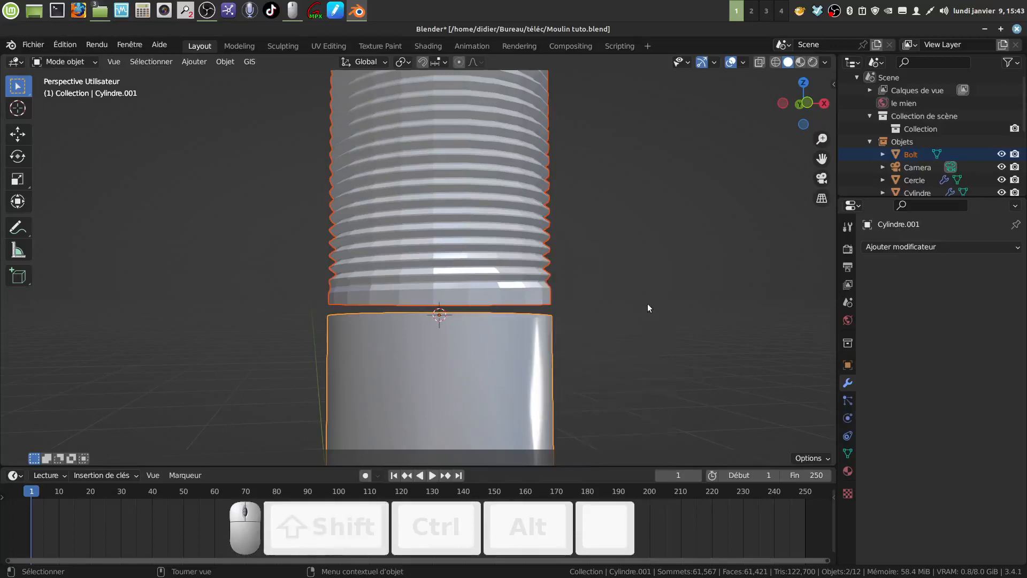
{"action": "right_click", "coordinate": [610, 304]}
{"action": "left_click", "coordinate": [608, 346]}
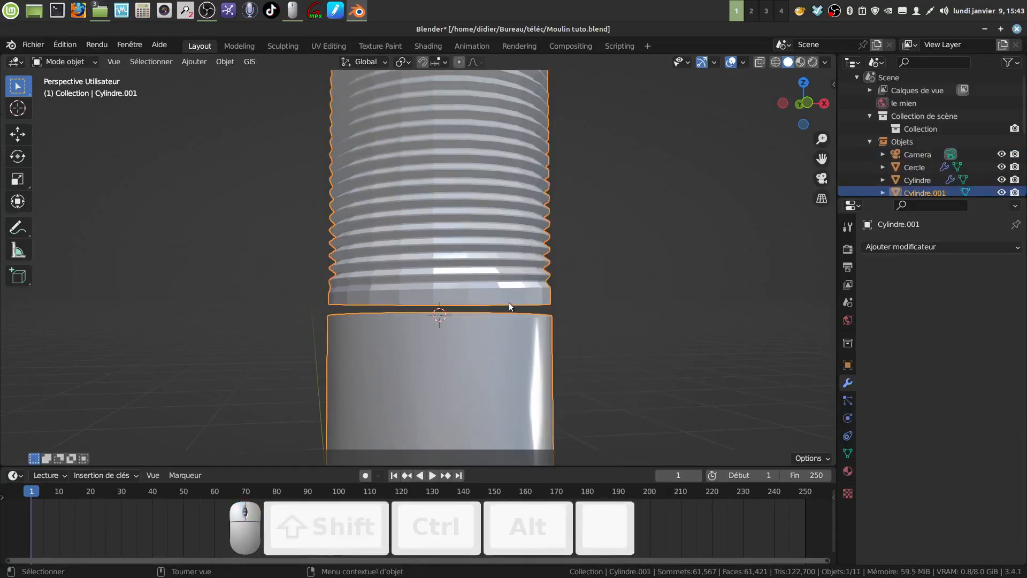
- In Edit Mode, bridge the thread's bottom edge loop with the shaft's top edge loop to close the gap
{"action": "key", "text": "Tab"}
{"action": "middle_click_drag", "start_coordinate": [561, 387], "coordinate": [547, 399]}
{"action": "scroll", "coordinate": [551, 389], "scroll_direction": "up", "scroll_amount": 1}
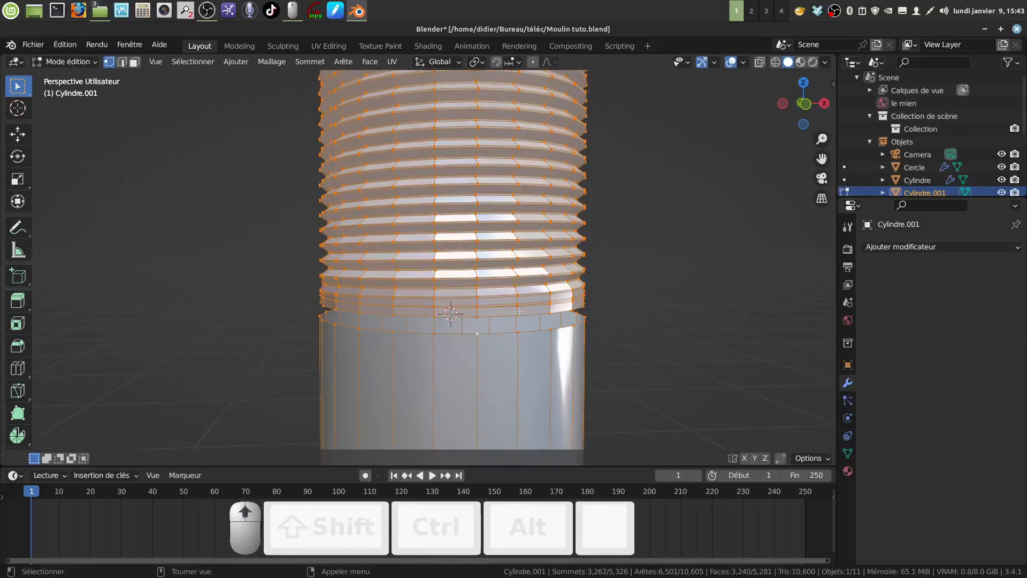
{"action": "mouse_move", "coordinate": [535, 329]}
{"action": "middle_mouse_down"}
{"action": "mouse_move", "coordinate": [555, 321]}
{"action": "mouse_move", "coordinate": [545, 330]}
{"action": "middle_mouse_up"}
{"action": "left_click", "coordinate": [689, 333]}
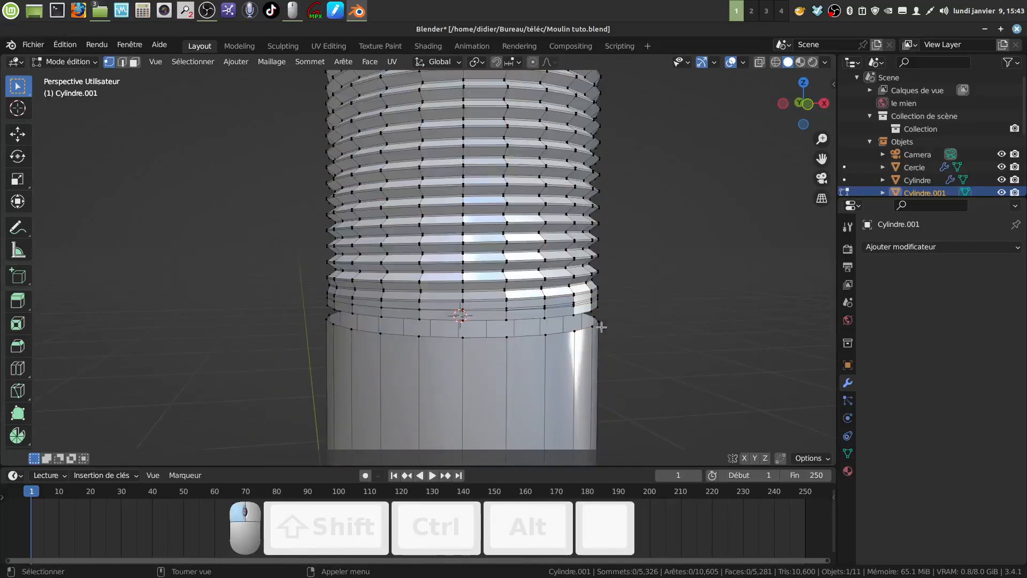
{"action": "left_click", "coordinate": [532, 321], "text": "alt"}
{"action": "left_click", "coordinate": [528, 335], "text": "alt+shift"}
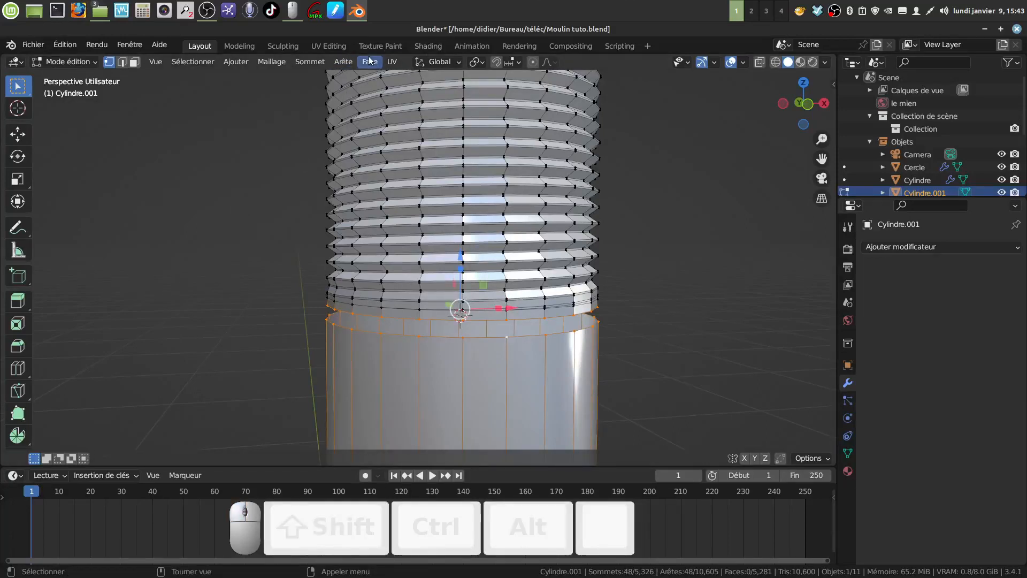
{"action": "left_click", "coordinate": [343, 62]}
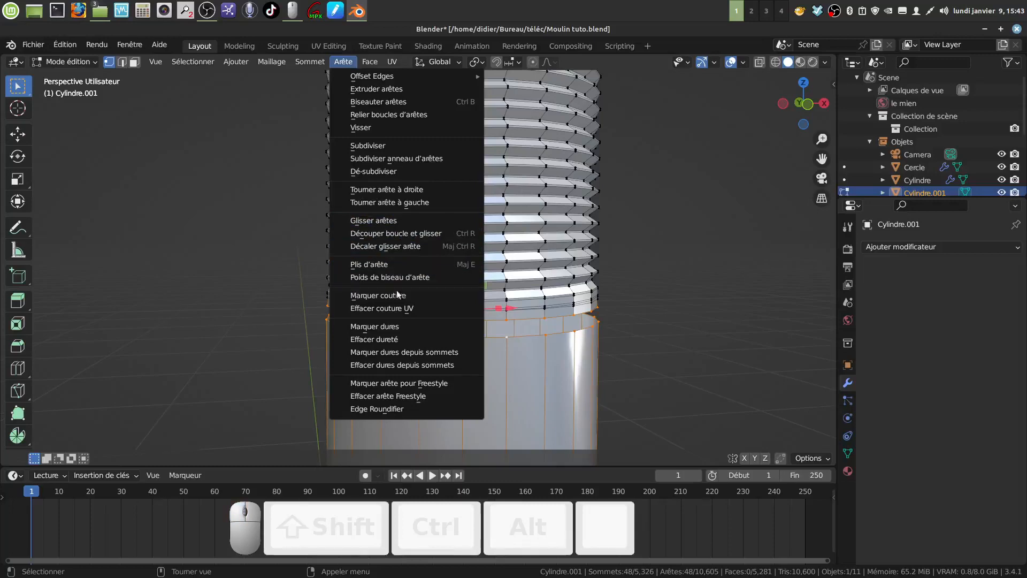
{"action": "left_click", "coordinate": [396, 115]}
{"action": "middle_click_drag", "start_coordinate": [479, 282], "coordinate": [480, 277]}
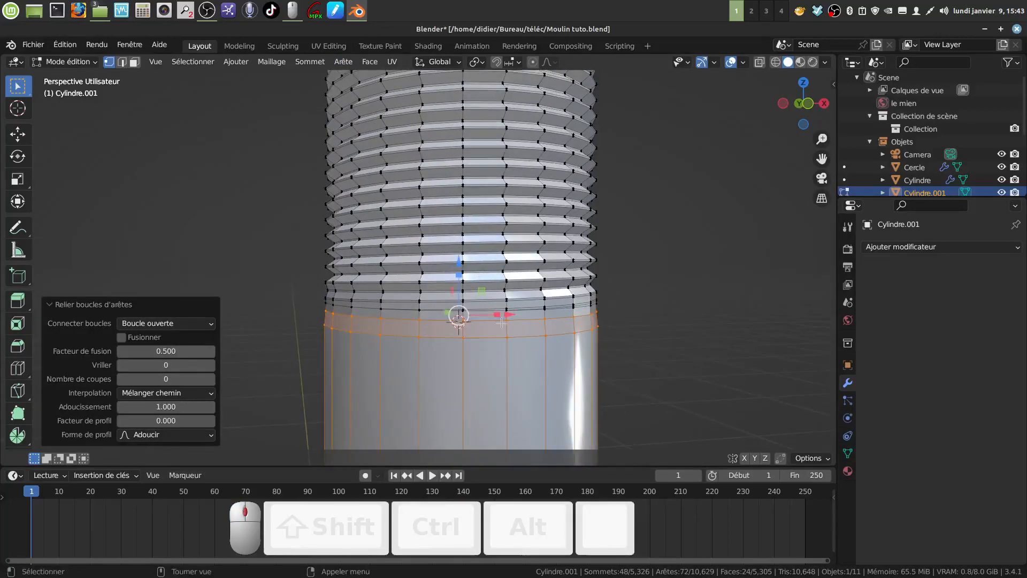
- Dissolve the extra edge loop at the thread's base, just above the top loop of the plain shaft
{"action": "key", "text": "a"}
{"action": "key", "text": "a"}
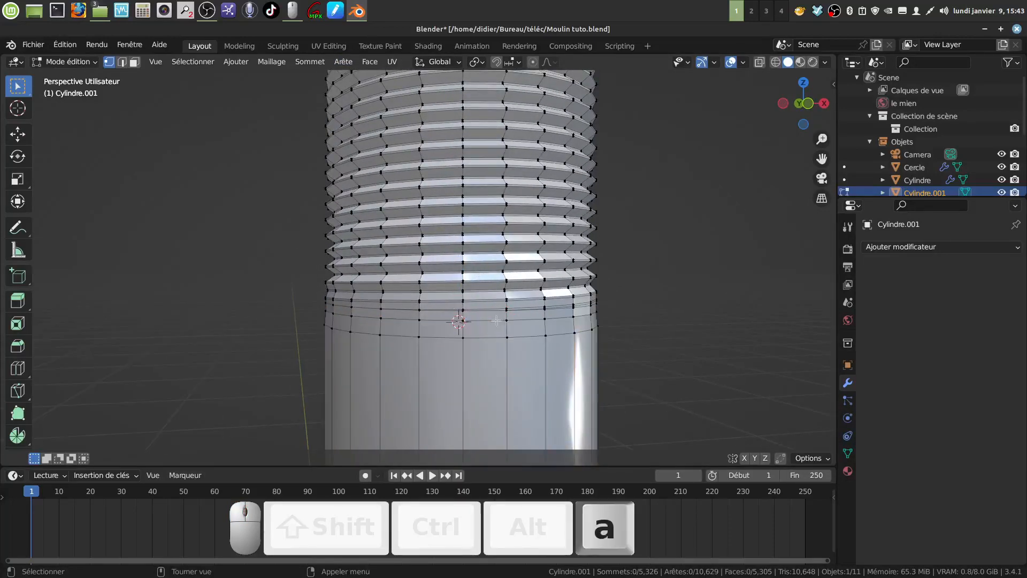
{"action": "left_click", "coordinate": [525, 318], "text": "alt"}
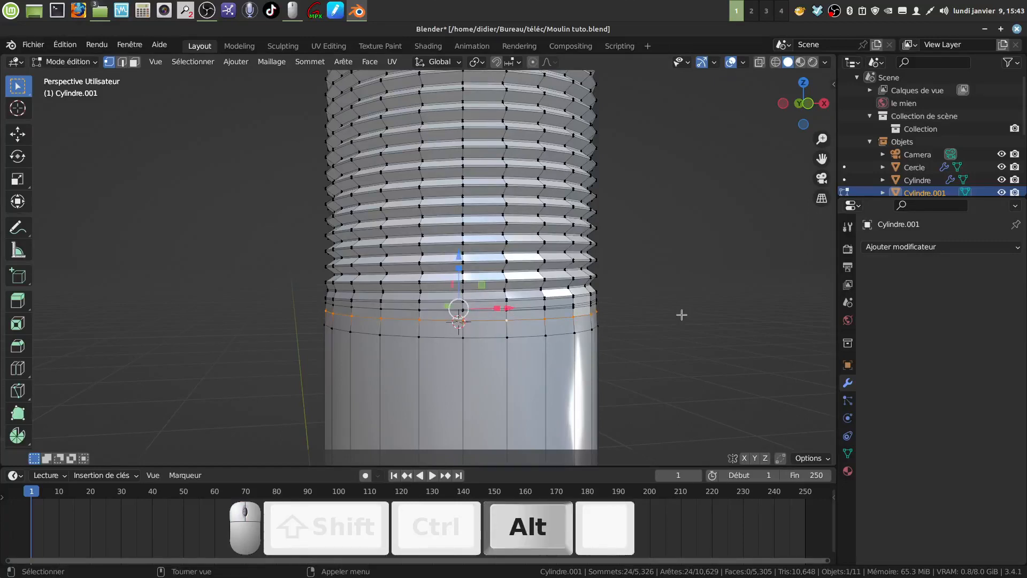
{"action": "key", "text": "x"}
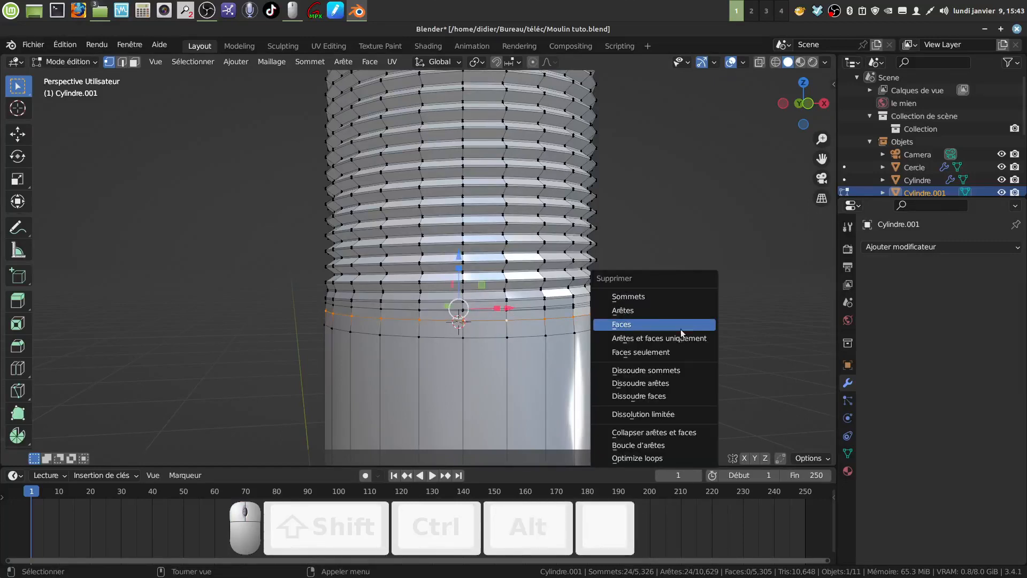
{"action": "left_click", "coordinate": [684, 380]}
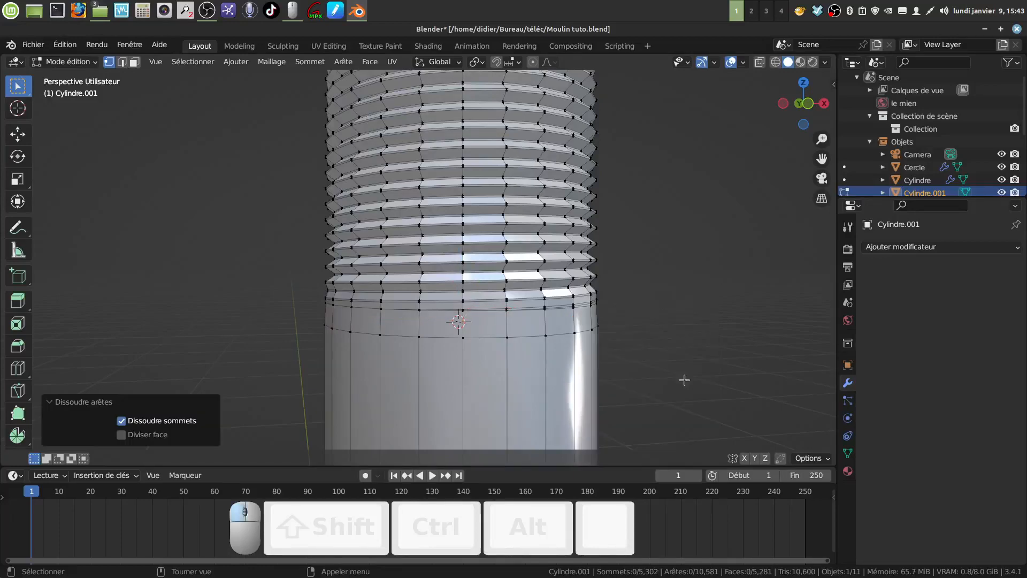
- In wireframe front view, select the whole threaded section and lower it along Z until its base sits just inside the frame's collar
{"action": "scroll", "coordinate": [619, 295], "scroll_direction": "down", "scroll_amount": 6}
{"action": "scroll", "coordinate": [508, 332], "scroll_direction": "down", "scroll_amount": 4}
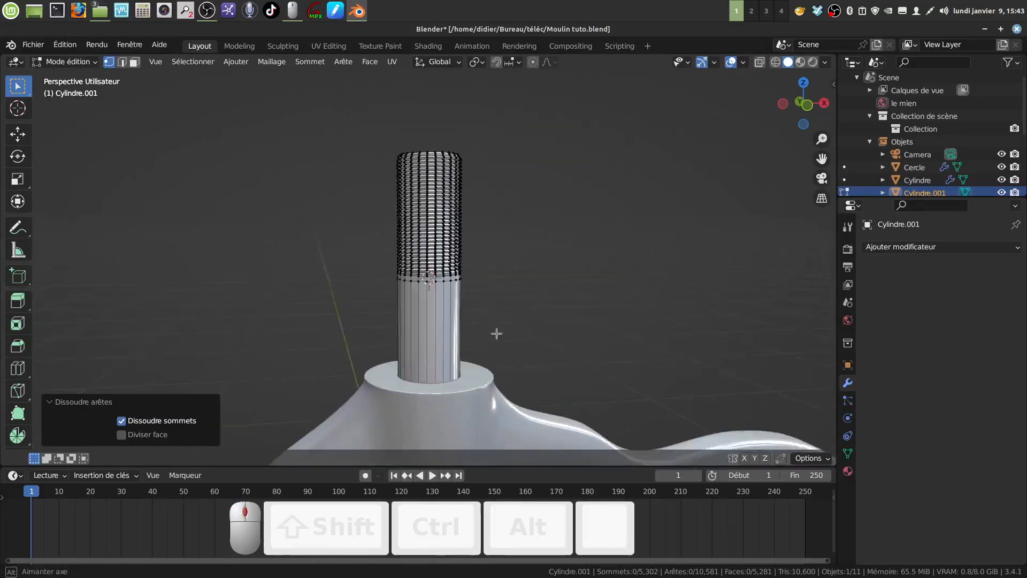
{"action": "middle_click_drag", "start_coordinate": [523, 335], "coordinate": [536, 332], "text": "shift"}
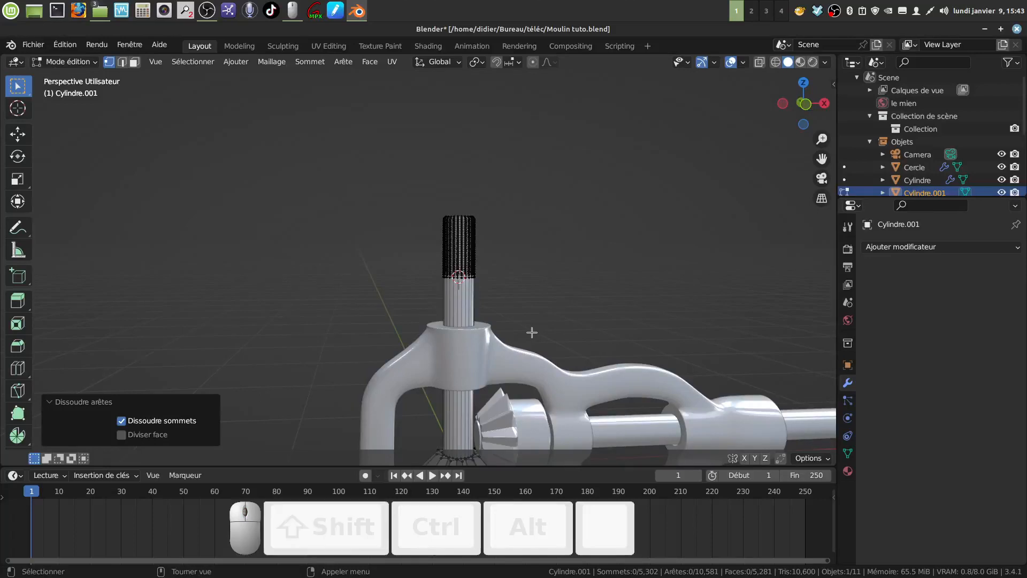
{"action": "key", "text": "KP_1"}
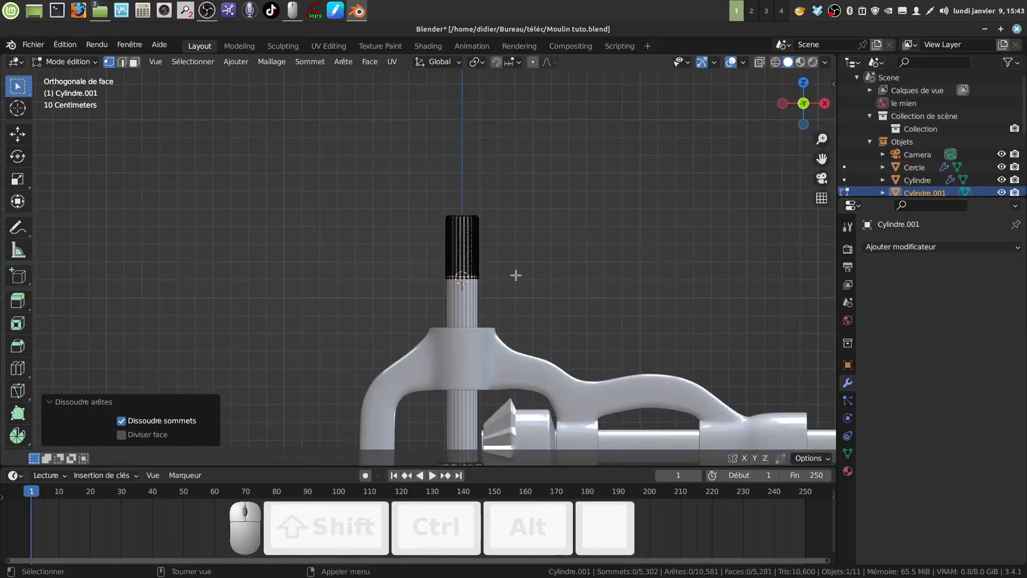
{"action": "key", "text": "a"}
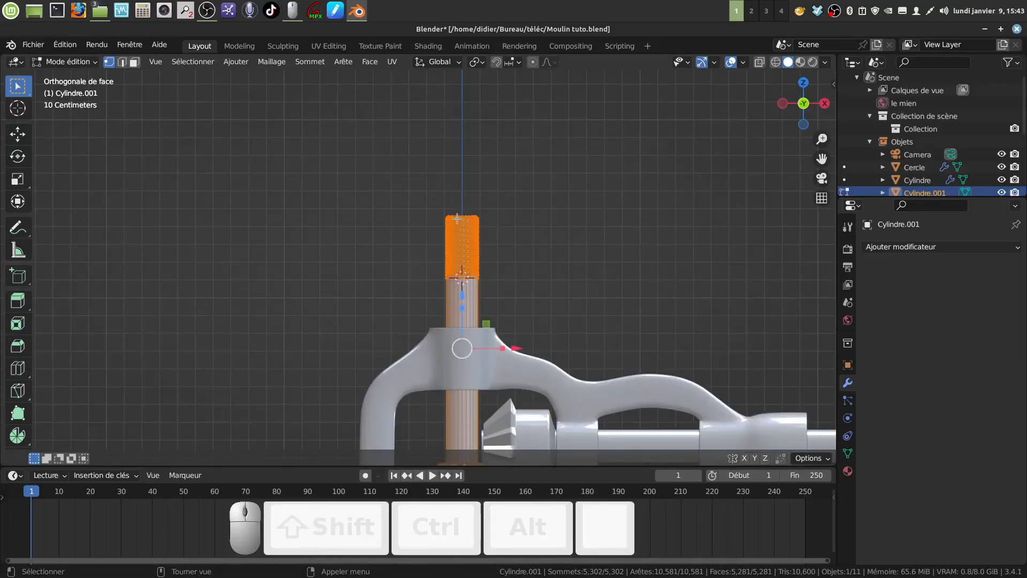
{"action": "scroll", "coordinate": [508, 287], "scroll_direction": "down", "scroll_amount": 2}
{"action": "scroll", "coordinate": [513, 292], "scroll_direction": "up", "scroll_amount": 3}
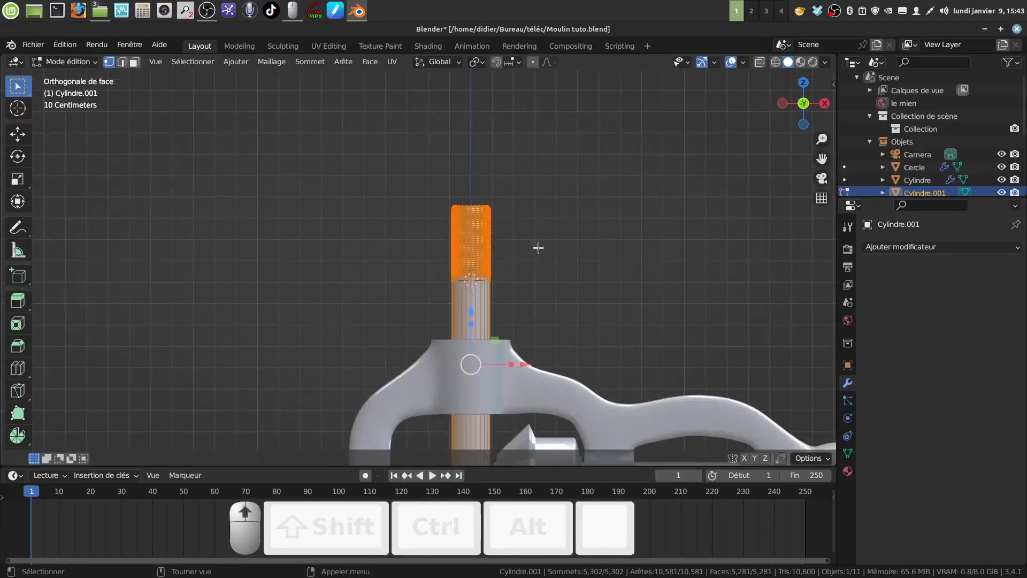
{"action": "key", "text": "alt+a"}
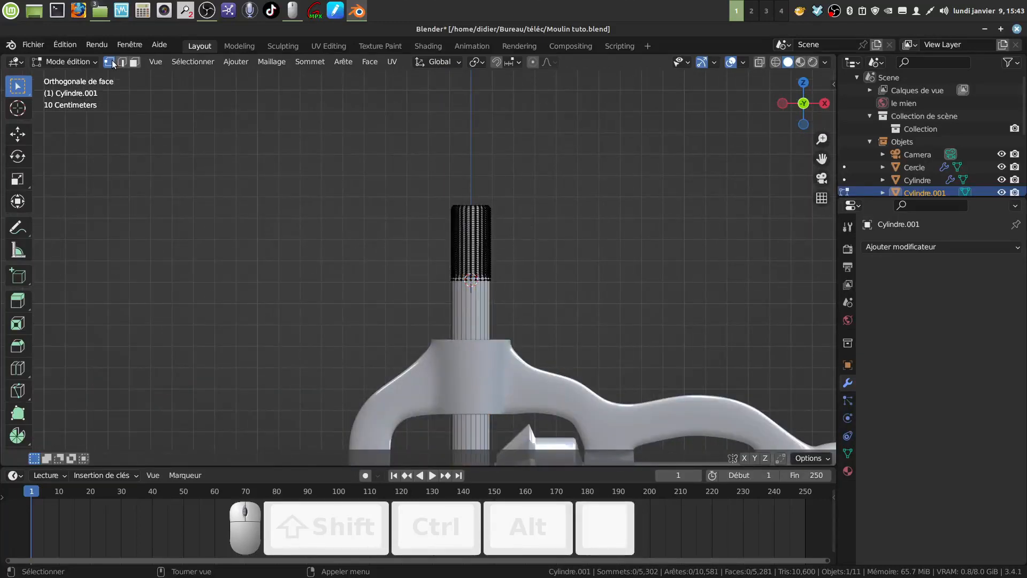
{"action": "key", "text": "z"}
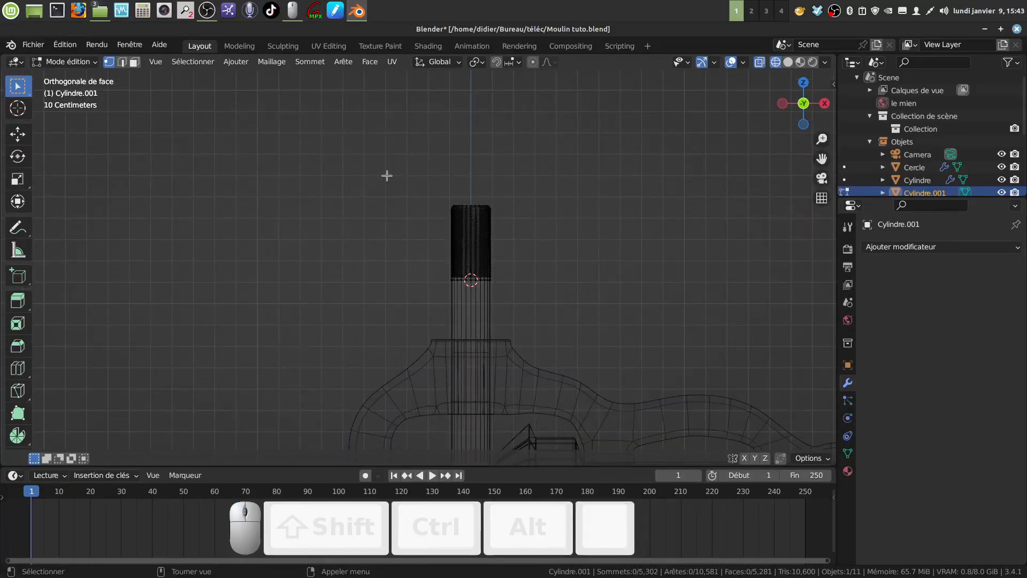
{"action": "left_click_drag", "start_coordinate": [386, 176], "coordinate": [513, 295]}
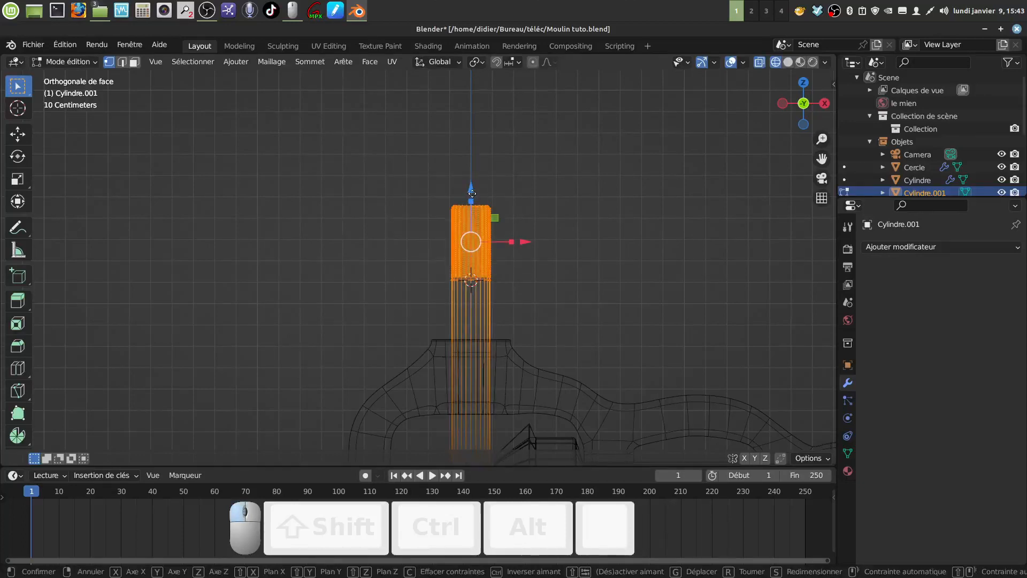
{"action": "left_click_drag", "start_coordinate": [471, 194], "coordinate": [470, 256]}
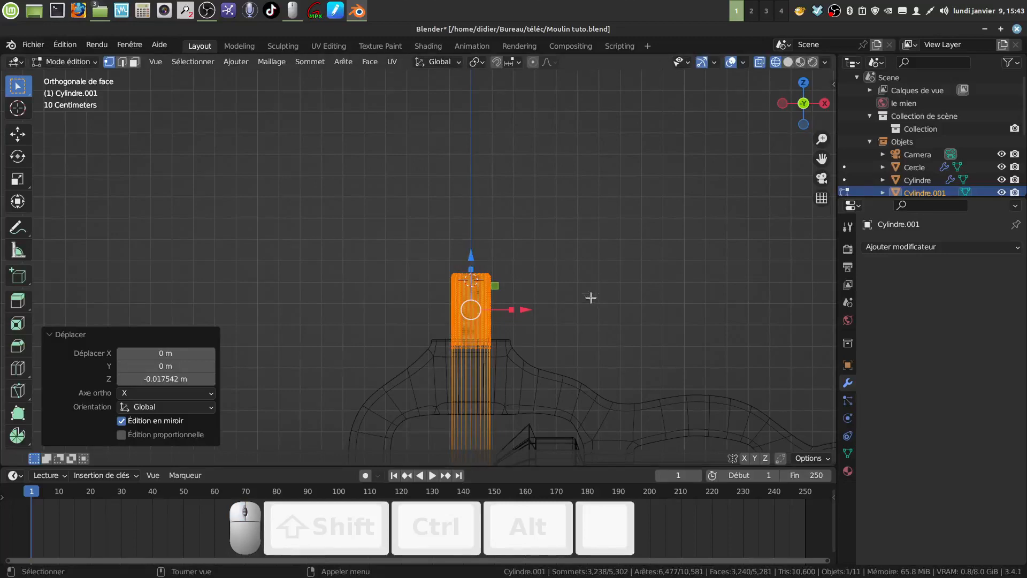
- Restore solid shading, return to Object Mode and deselect the shaft
{"action": "scroll", "coordinate": [586, 306], "scroll_direction": "up", "scroll_amount": 1}
{"action": "key", "text": "z"}
{"action": "key", "text": "Tab"}
{"action": "mouse_move", "coordinate": [585, 304]}
{"action": "middle_mouse_down"}
{"action": "mouse_move", "coordinate": [581, 324]}
{"action": "mouse_move", "coordinate": [543, 281]}
{"action": "mouse_move", "coordinate": [500, 352]}
{"action": "mouse_move", "coordinate": [457, 323]}
{"action": "mouse_move", "coordinate": [461, 290]}
{"action": "mouse_move", "coordinate": [451, 306]}
{"action": "mouse_move", "coordinate": [414, 283]}
{"action": "mouse_move", "coordinate": [418, 290]}
{"action": "middle_mouse_up"}
{"action": "left_click", "coordinate": [588, 335]}
{"action": "scroll", "coordinate": [501, 352], "scroll_direction": "up", "scroll_amount": 2}
{"action": "middle_click_drag", "start_coordinate": [418, 290], "coordinate": [423, 291], "text": "shift"}
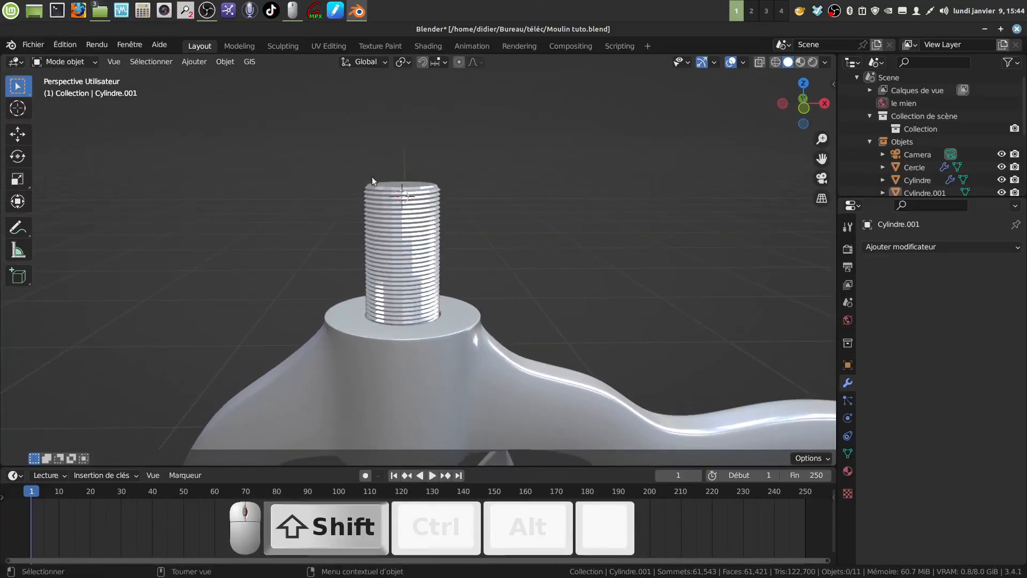
- Add a cylinder mesh at the 3D cursor on the shaft's end, with 20 vertices
{"action": "left_click", "coordinate": [199, 63]}
{"action": "mouse_move", "coordinate": [233, 102]}
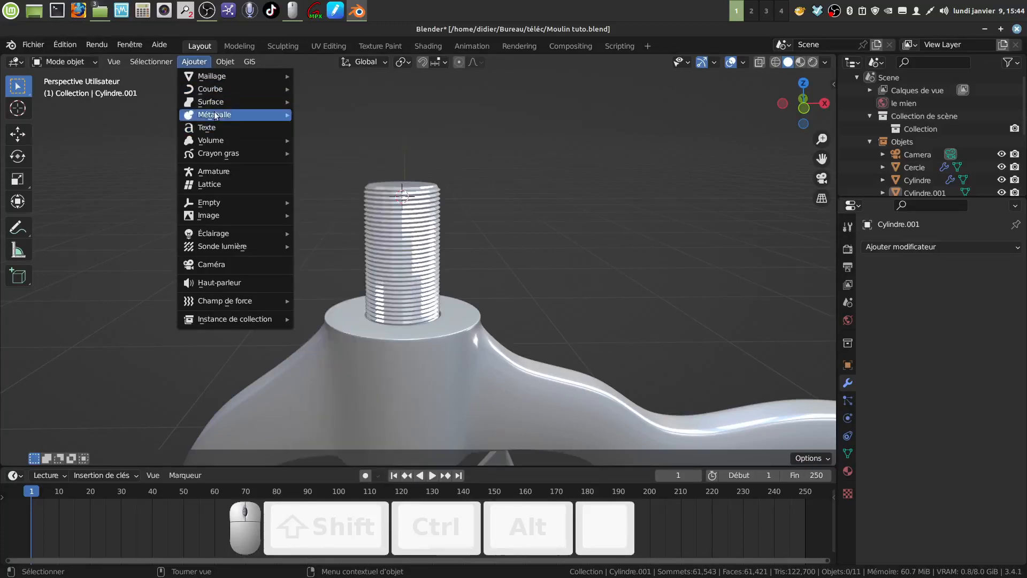
{"action": "mouse_move", "coordinate": [219, 76]}
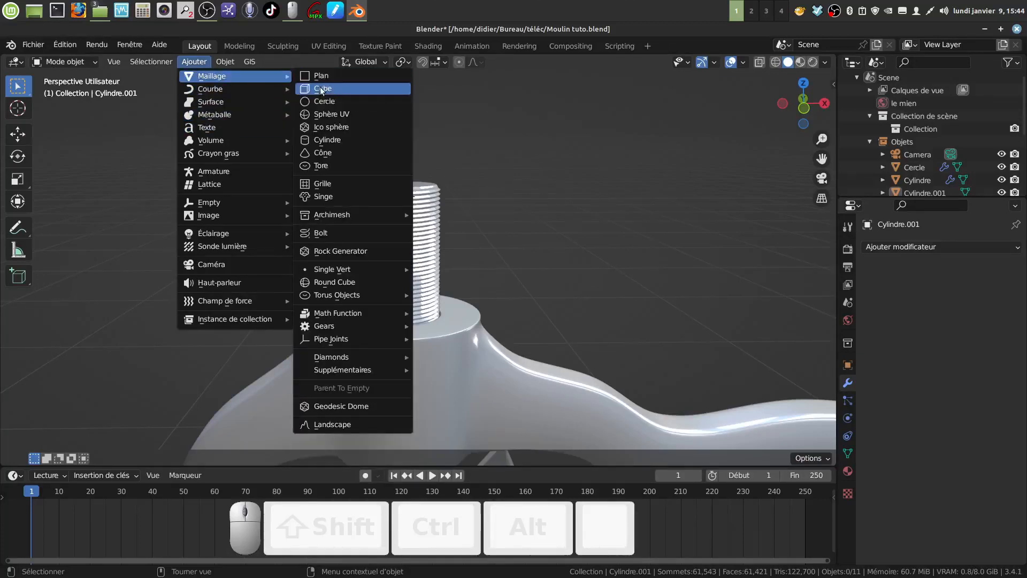
{"action": "left_click", "coordinate": [343, 141]}
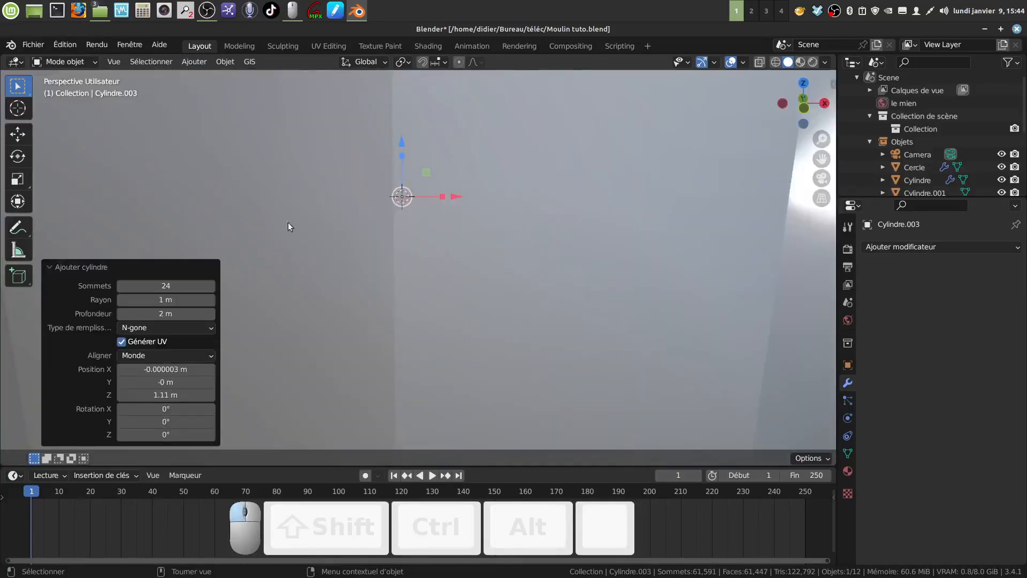
{"action": "left_click", "coordinate": [165, 287]}
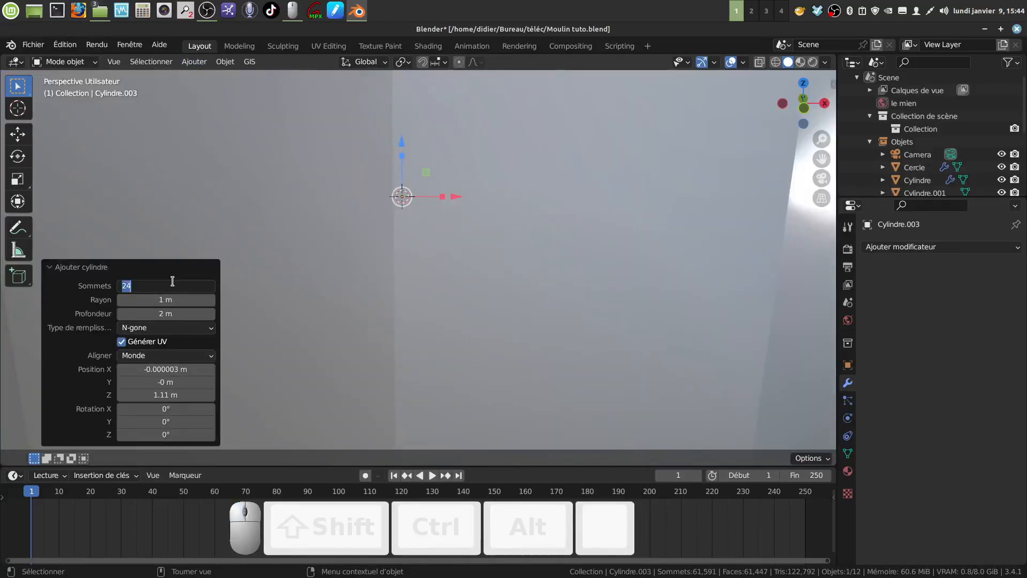
{"action": "key", "text": "BackSpace"}
{"action": "type", "text": "20"}
{"action": "key", "text": "Return"}
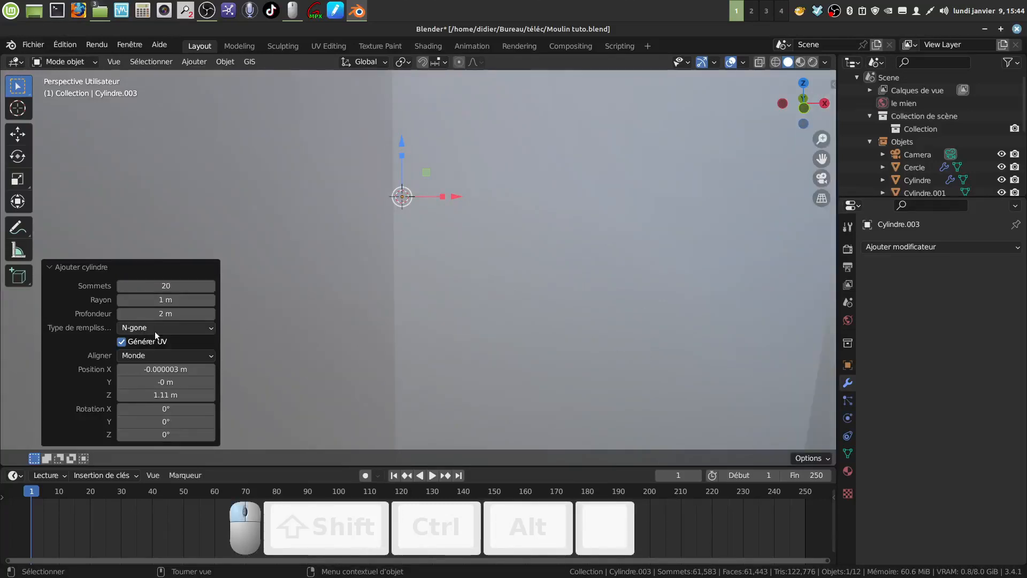
- Set the new cylinder's cap fill type to triangle fan (Éventail de triangle)
{"action": "left_click", "coordinate": [210, 329]}
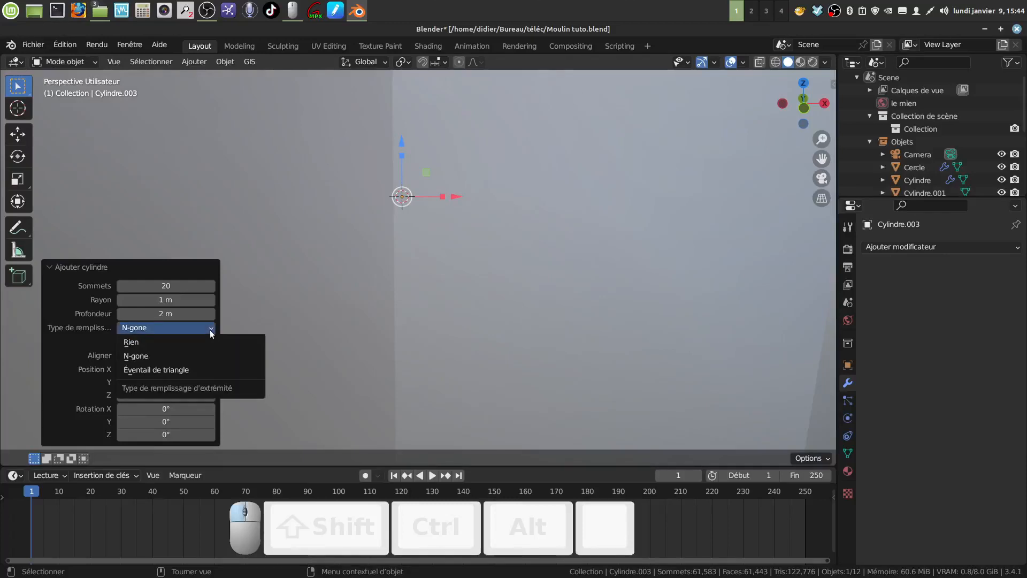
{"action": "left_click", "coordinate": [171, 354]}
{"action": "scroll", "coordinate": [368, 286], "scroll_direction": "down", "scroll_amount": 3}
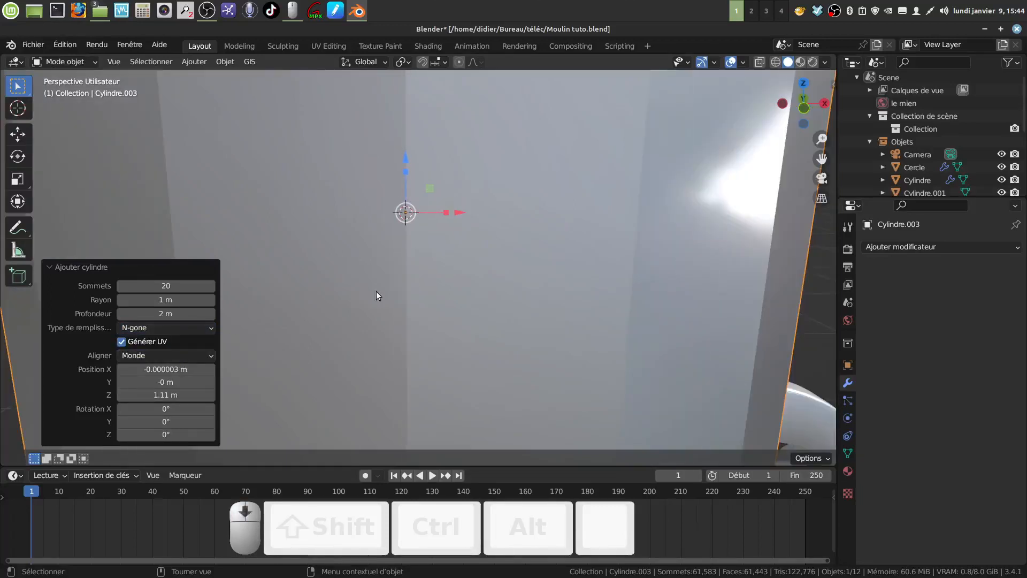
{"action": "left_click", "coordinate": [212, 328]}
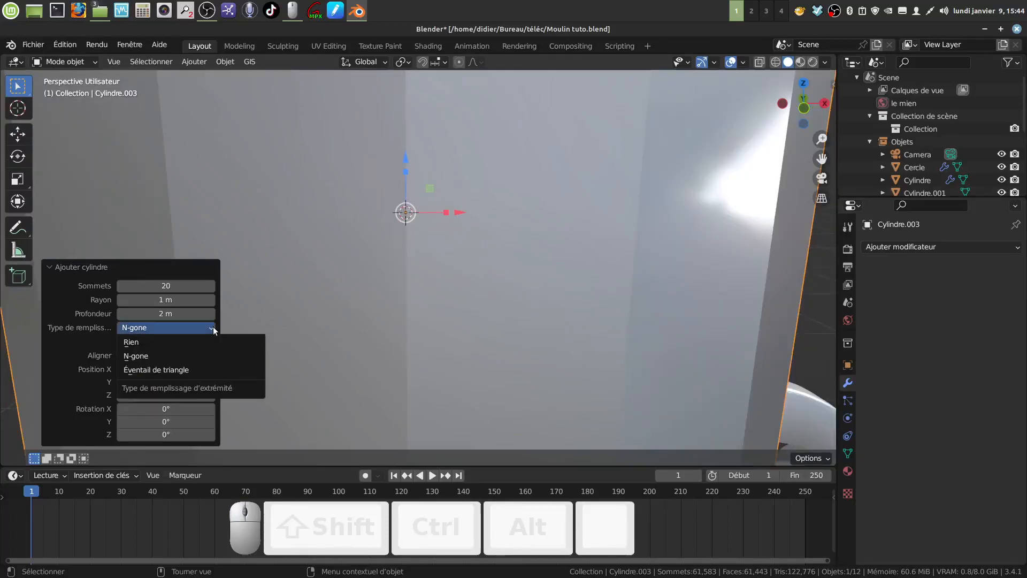
{"action": "left_click", "coordinate": [179, 370]}
{"action": "scroll", "coordinate": [505, 278], "scroll_direction": "down", "scroll_amount": 5}
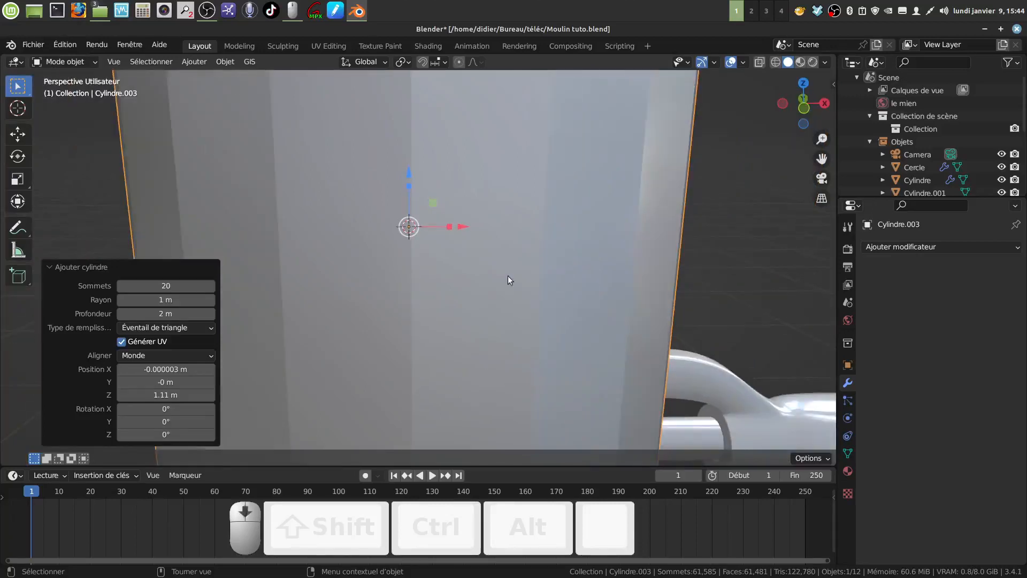
- In Edit Mode, flatten the cylinder by scaling it along Z by about 0.269
{"action": "scroll", "coordinate": [481, 278], "scroll_direction": "down", "scroll_amount": 3}
{"action": "middle_click_drag", "start_coordinate": [457, 272], "coordinate": [448, 291]}
{"action": "key", "text": "Tab"}
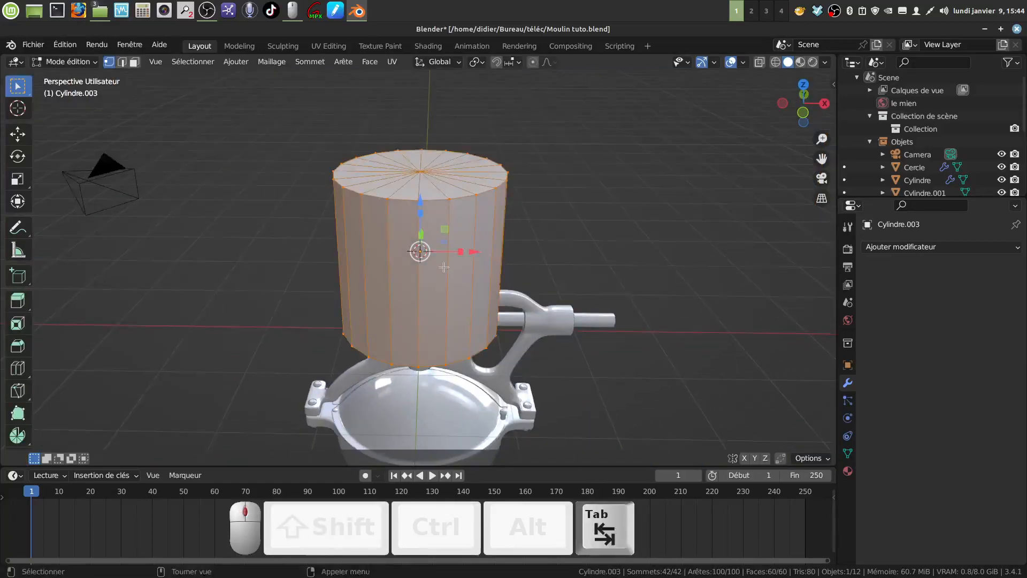
{"action": "scroll", "coordinate": [442, 168], "scroll_direction": "up", "scroll_amount": 1}
{"action": "middle_click_drag", "start_coordinate": [442, 168], "coordinate": [423, 247]}
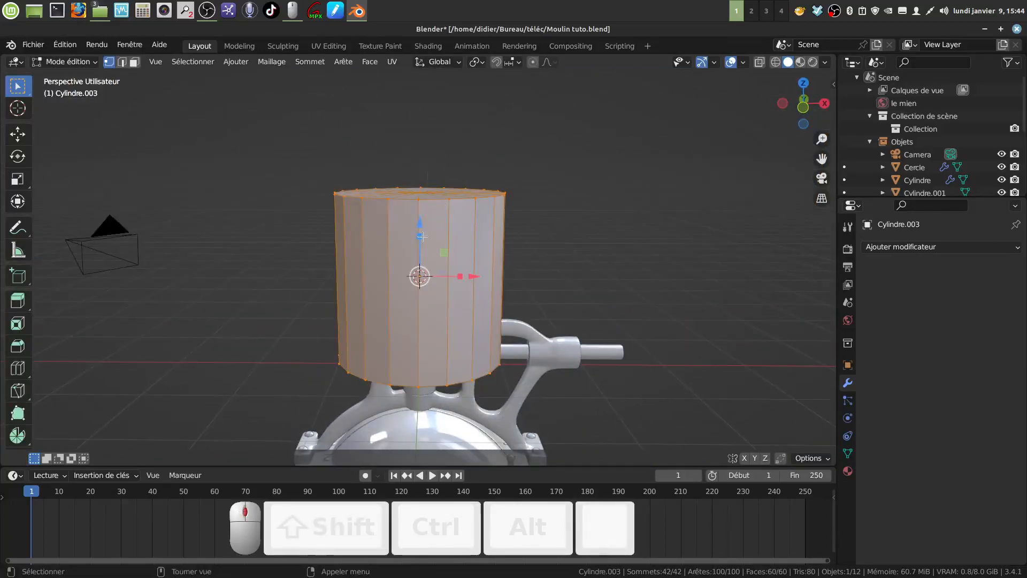
{"action": "key", "text": "s"}
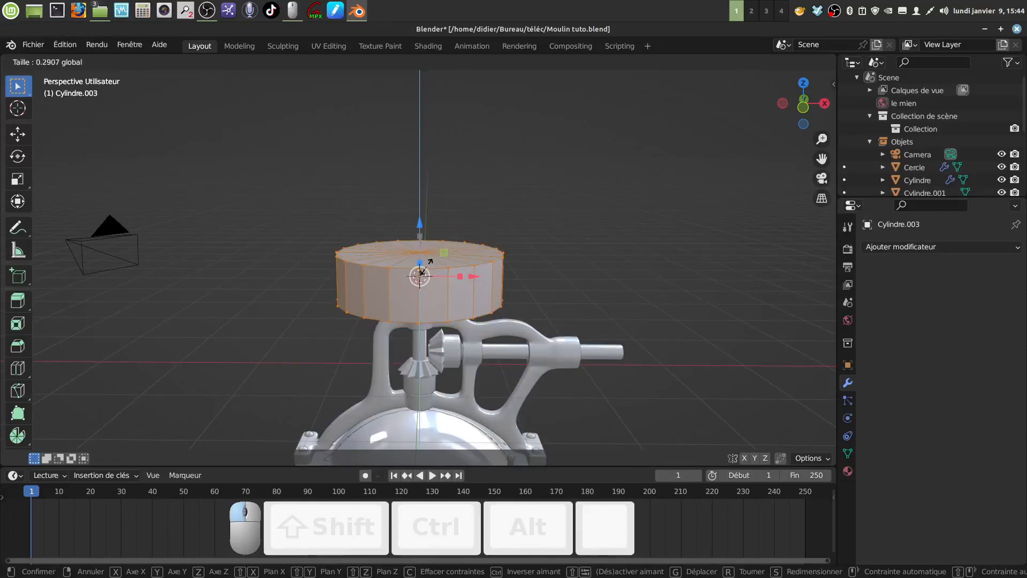
{"action": "left_click", "coordinate": [426, 267]}
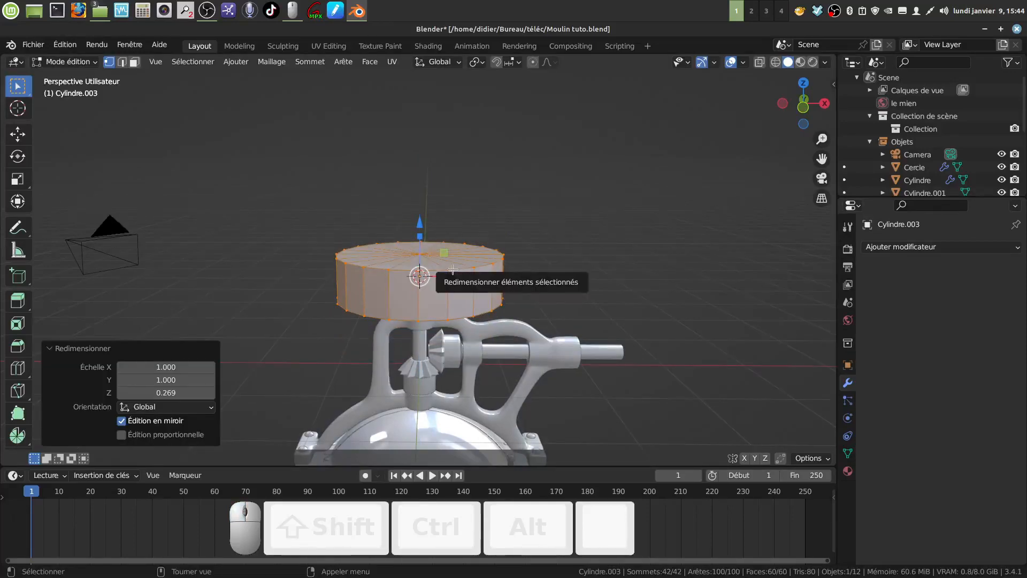
- In front view, scale the flattened cylinder down uniformly to about twice the thread's diameter
{"action": "key", "text": "KP_1"}
{"action": "scroll", "coordinate": [454, 268], "scroll_direction": "up", "scroll_amount": 3}
{"action": "middle_click_drag", "start_coordinate": [452, 235], "coordinate": [433, 186], "text": "shift"}
{"action": "middle_click_drag", "start_coordinate": [490, 311], "coordinate": [492, 308], "text": "shift"}
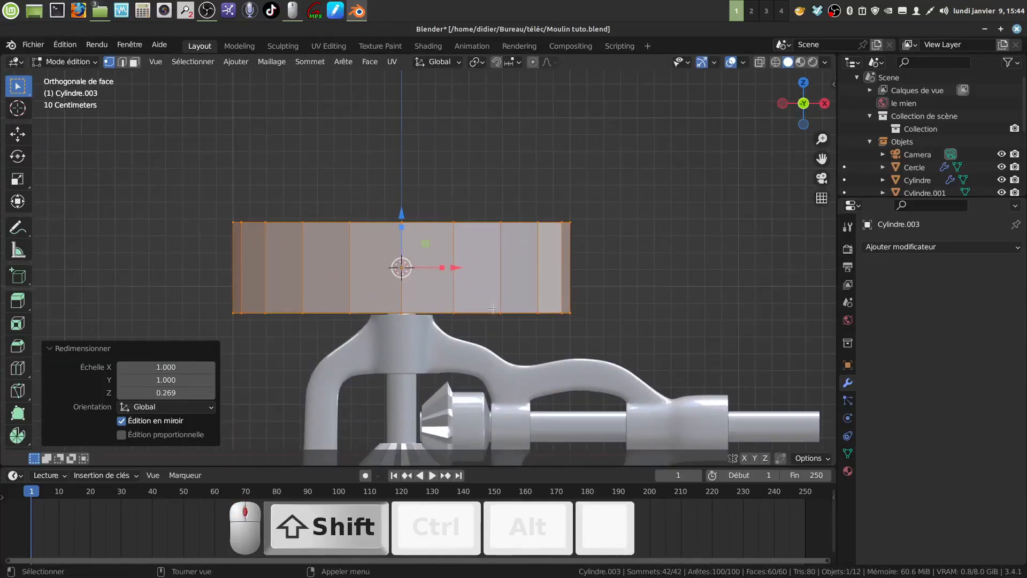
{"action": "key", "text": "s"}
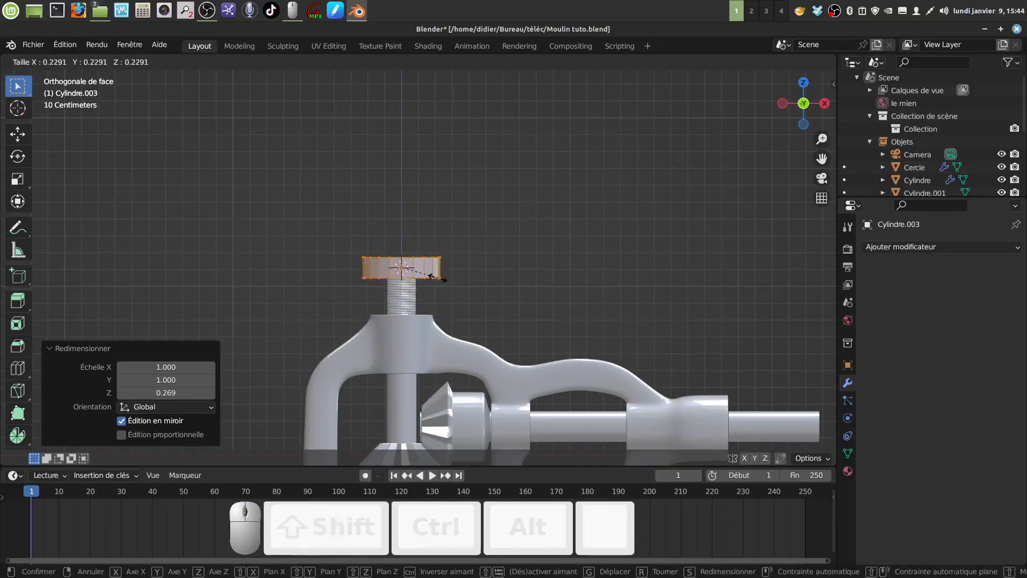
{"action": "left_click", "coordinate": [424, 261]}
- Lower the small cylinder about 0.216 m along Z around the thread, just above the frame's collar
{"action": "left_click_drag", "start_coordinate": [402, 213], "coordinate": [404, 244]}
{"action": "middle_click_drag", "start_coordinate": [452, 284], "coordinate": [453, 279]}
{"action": "scroll", "coordinate": [452, 288], "scroll_direction": "up", "scroll_amount": 3}
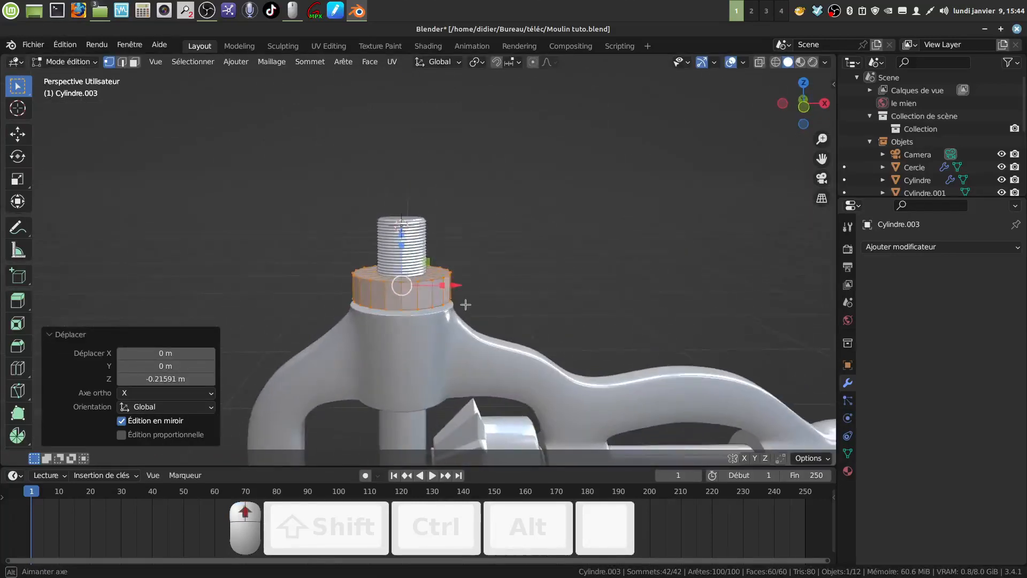
- Enlarge the cylinder uniformly by 1.142, and flatten it along Z by 0.551
{"action": "key", "text": "g"}
{"action": "left_click", "coordinate": [462, 284]}
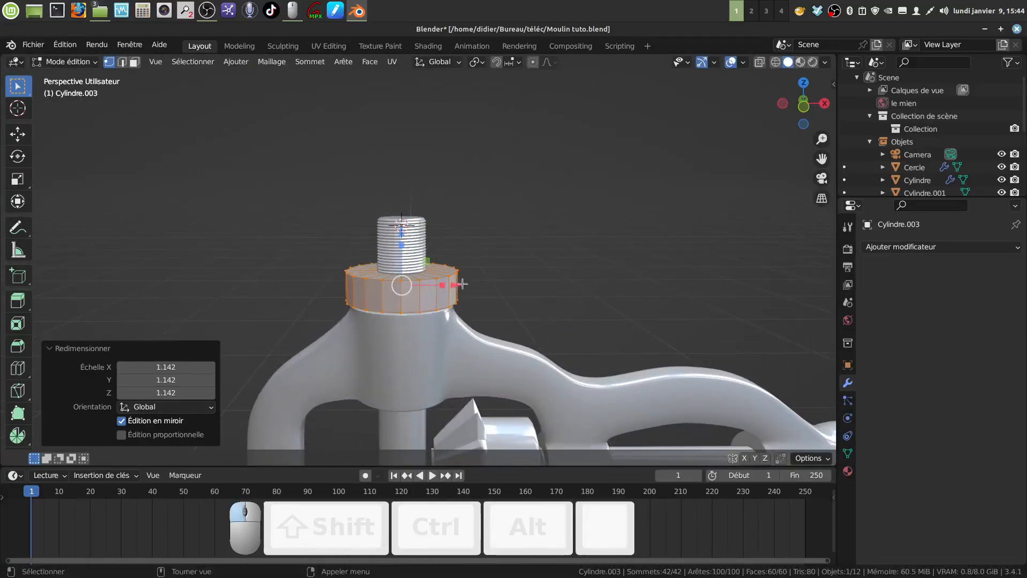
{"action": "middle_click_drag", "start_coordinate": [424, 272], "coordinate": [408, 247]}
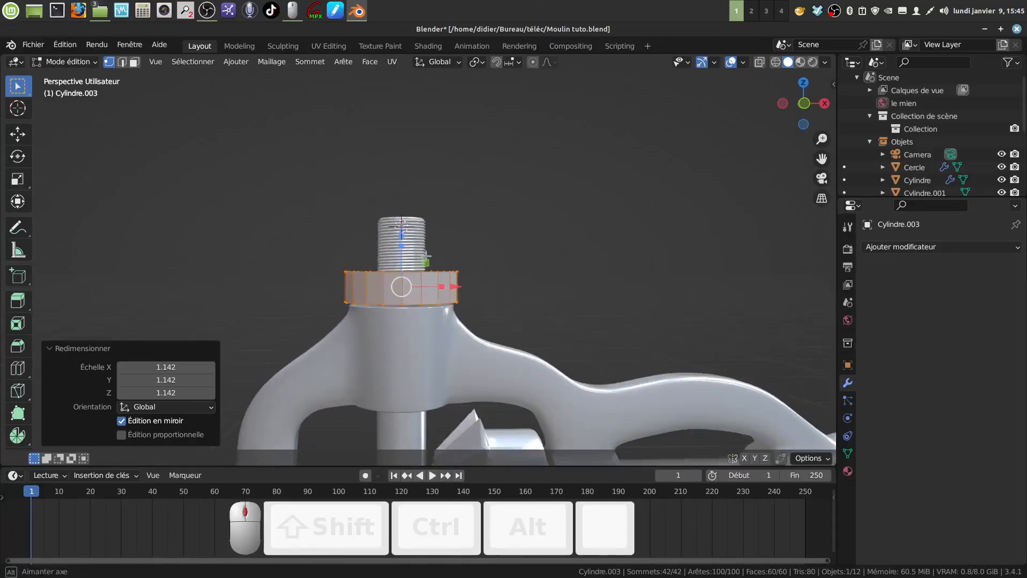
{"action": "key", "text": "s"}
{"action": "key", "text": "z"}
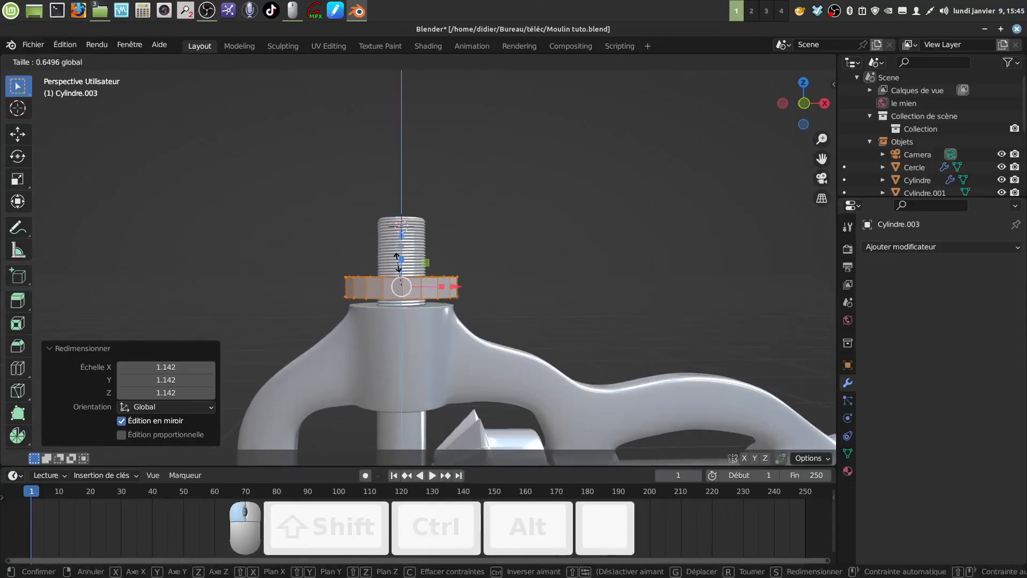
{"action": "left_click", "coordinate": [398, 264]}
- Lower the flattened disc about 0.017 m along Z towards the frame's collar
{"action": "key", "text": "g"}
{"action": "key", "text": "z"}
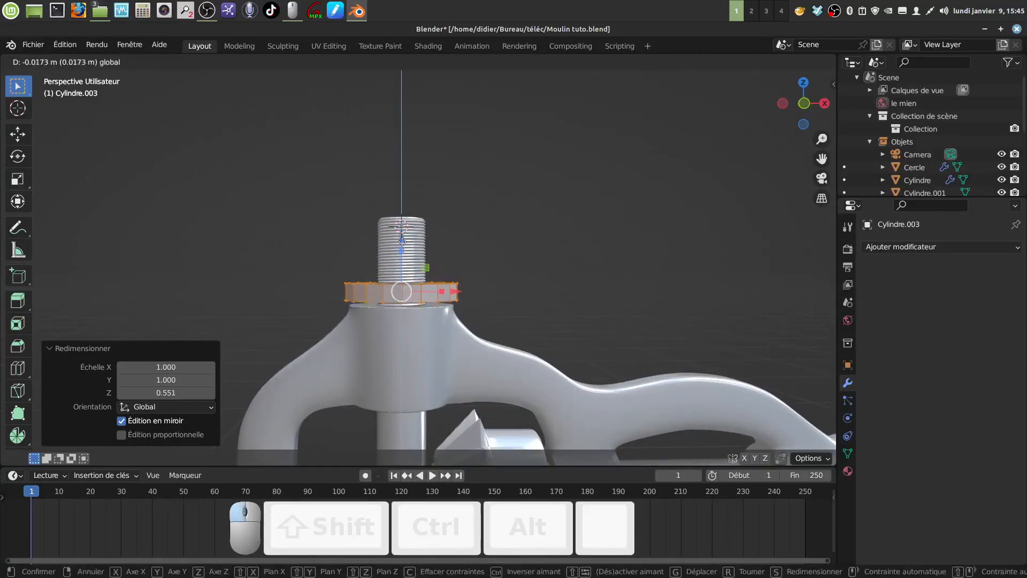
{"action": "left_click", "coordinate": [402, 244]}
{"action": "middle_click_drag", "start_coordinate": [402, 243], "coordinate": [427, 232]}
{"action": "key", "text": "Tab"}
{"action": "key", "text": "Tab"}
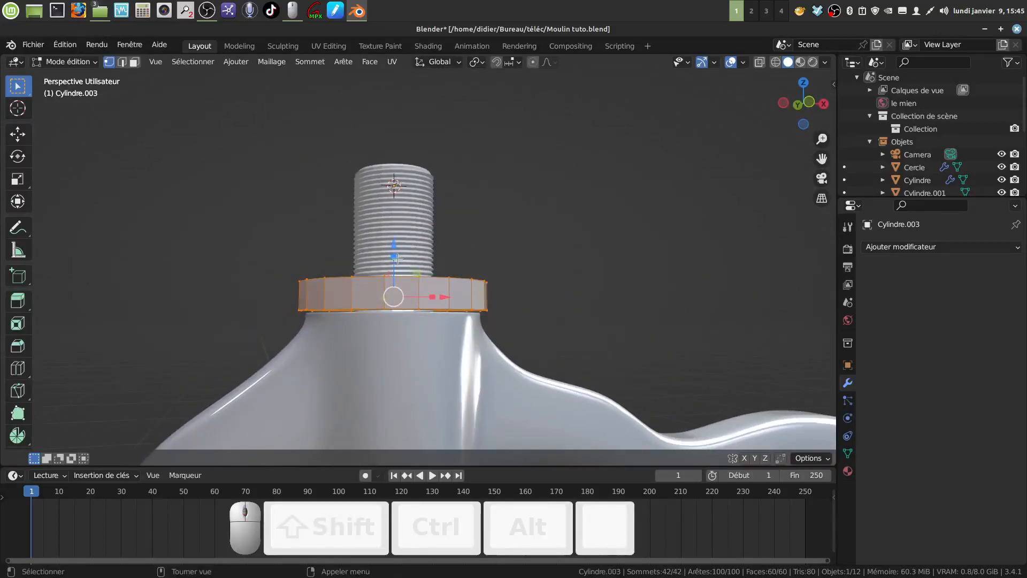
- Thin the disc along Z by 0.895 and lower it about 0.009 m so it sits on the frame's collar
{"action": "key", "text": "s"}
{"action": "key", "text": "z"}
{"action": "left_click", "coordinate": [394, 238]}
{"action": "key", "text": "g"}
{"action": "key", "text": "z"}
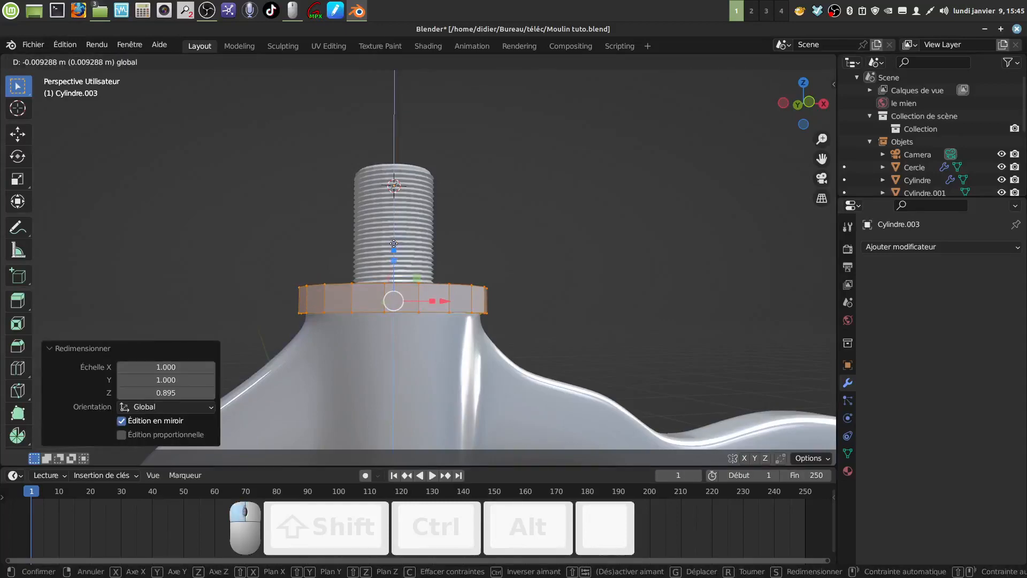
{"action": "left_click", "coordinate": [393, 242]}
{"action": "middle_click_drag", "start_coordinate": [393, 241], "coordinate": [473, 323]}
{"action": "scroll", "coordinate": [448, 319], "scroll_direction": "up", "scroll_amount": 3}
{"action": "key", "text": "Tab"}
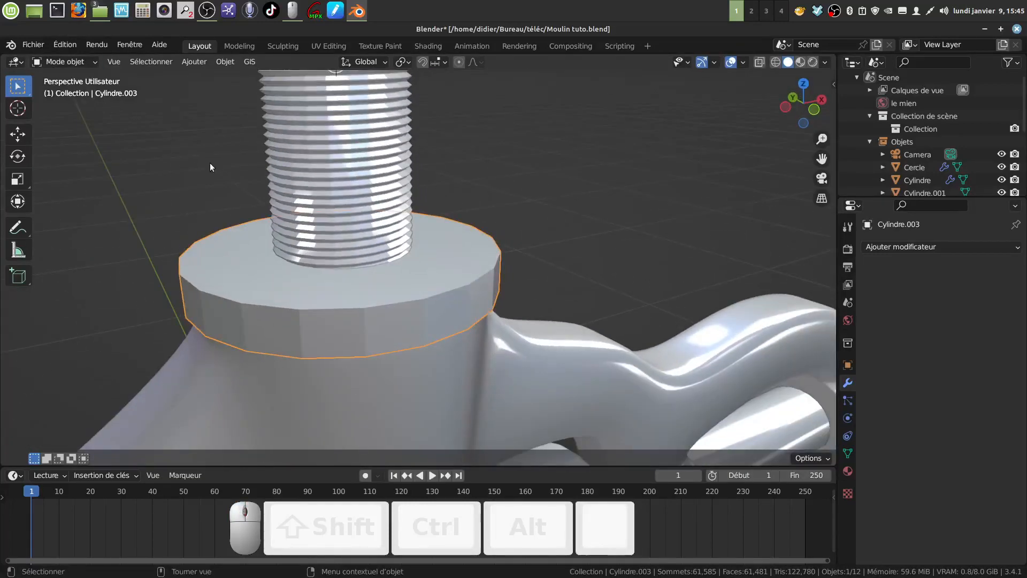
- In Edit Mode, select five pairs of adjacent side faces around the disc's rim, leaving two faces free between pairs
{"action": "key", "text": "Tab"}
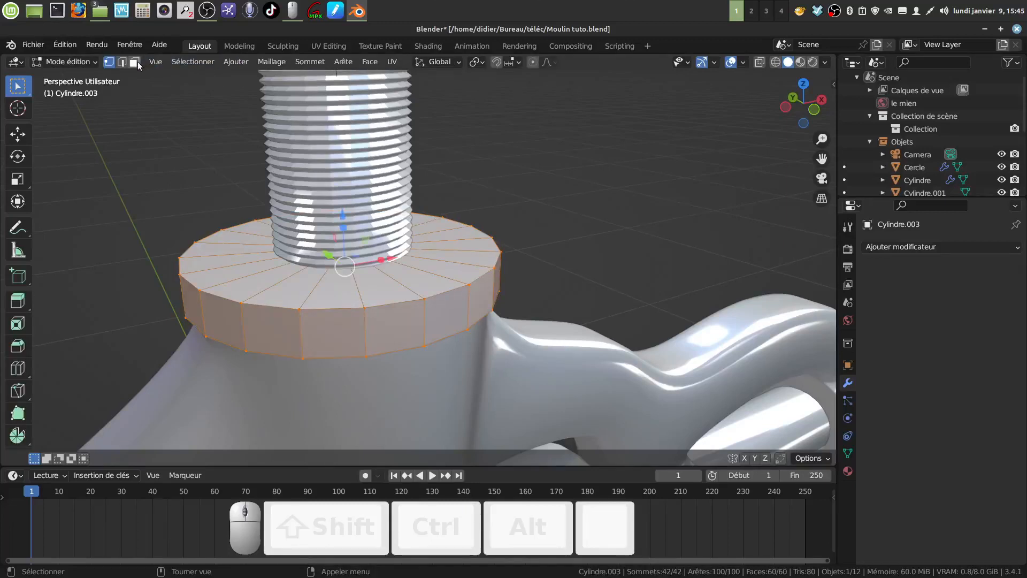
{"action": "middle_click_drag", "start_coordinate": [394, 339], "coordinate": [391, 339]}
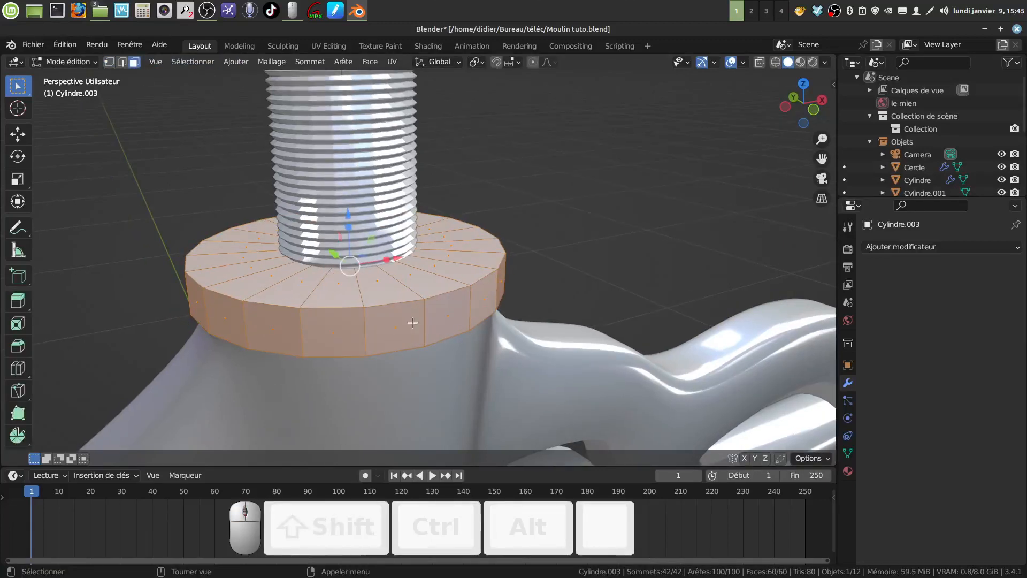
{"action": "left_click", "coordinate": [406, 323]}
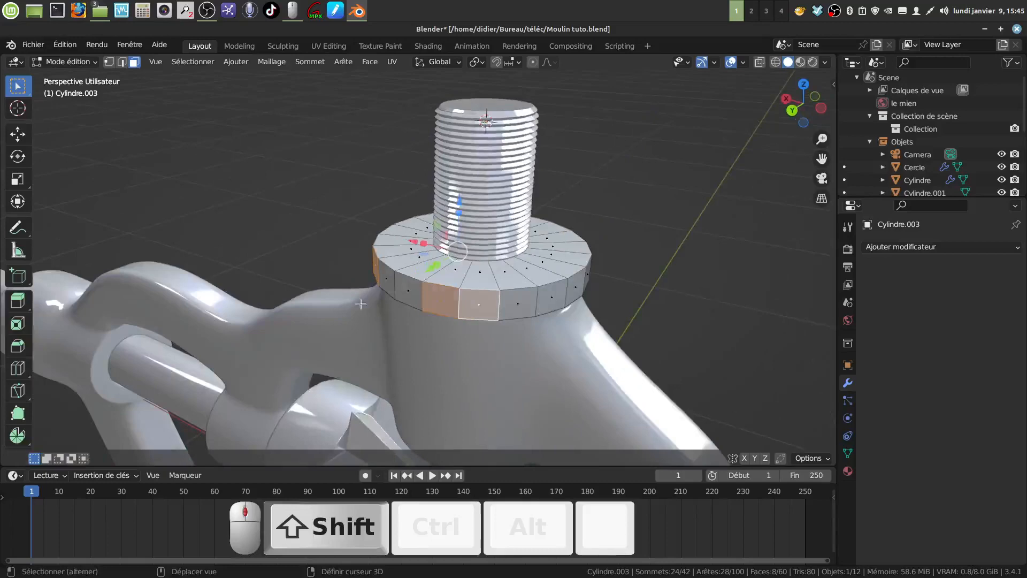
{"action": "middle_click_drag", "start_coordinate": [360, 303], "coordinate": [246, 328], "text": "shift"}
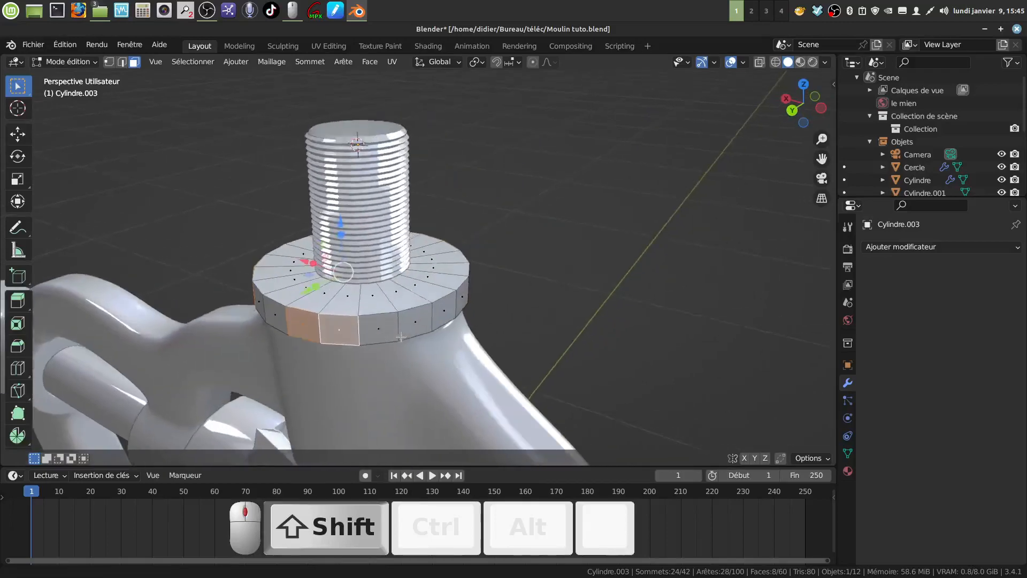
{"action": "middle_click_drag", "start_coordinate": [404, 329], "coordinate": [367, 332]}
{"action": "left_click", "coordinate": [451, 320], "text": "shift"}
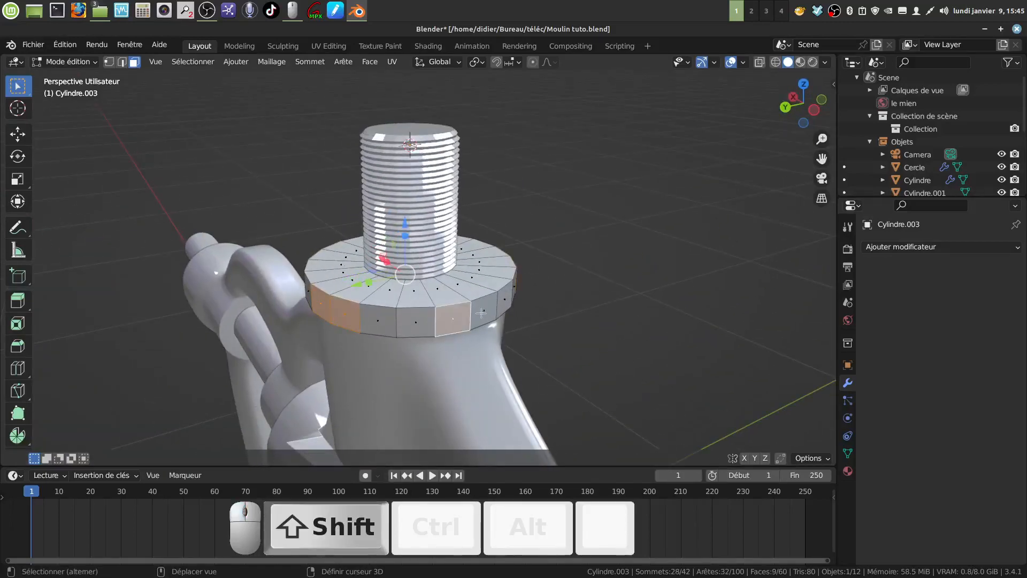
{"action": "left_click", "coordinate": [482, 313], "text": "shift"}
{"action": "middle_click_drag", "start_coordinate": [483, 313], "coordinate": [453, 330]}
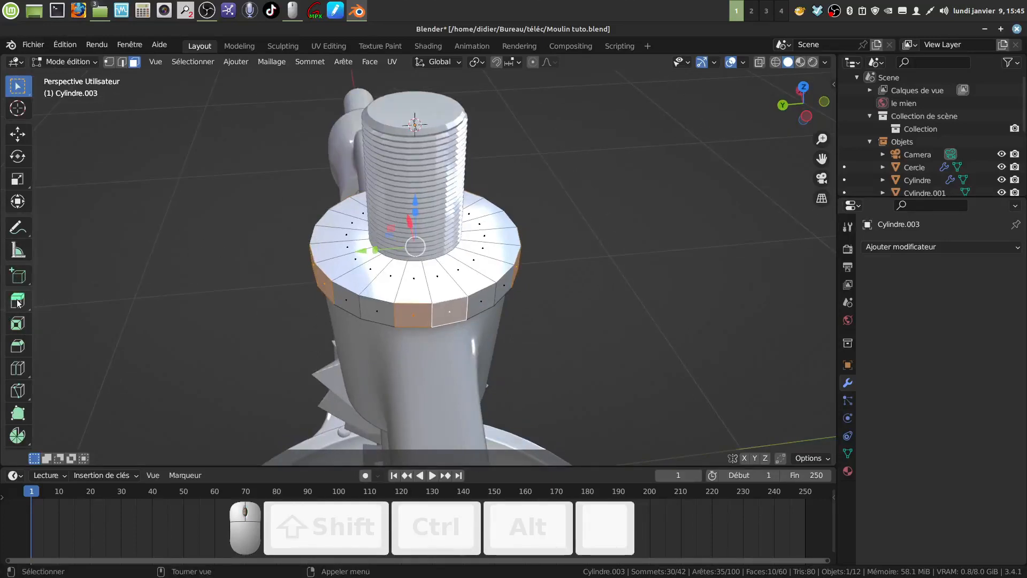
- Extrude the selected rim faces outward along their normals by 0.0543 m to form five teeth
{"action": "left_click_drag", "start_coordinate": [18, 303], "coordinate": [109, 358]}
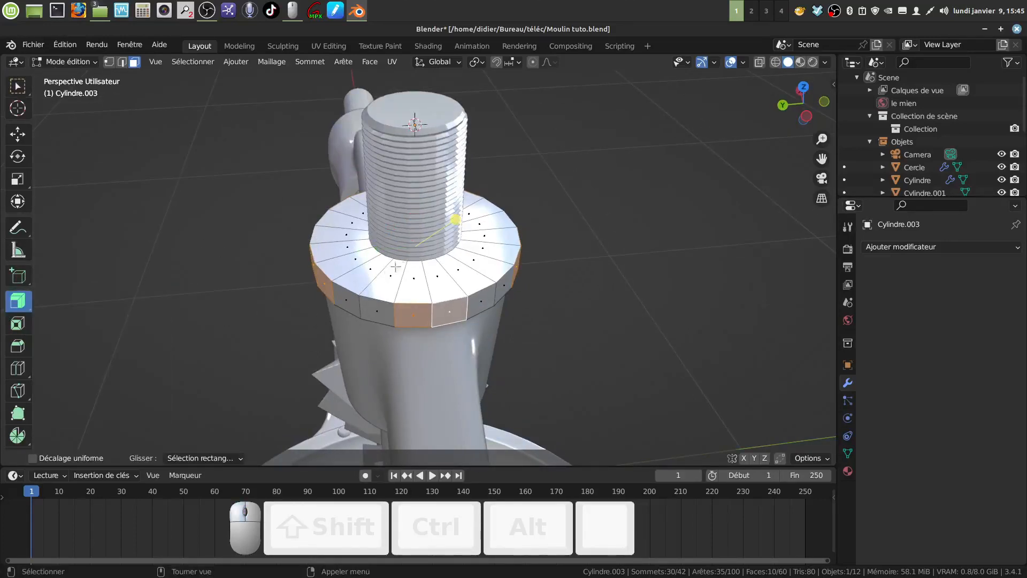
{"action": "left_click_drag", "start_coordinate": [460, 220], "coordinate": [462, 205]}
{"action": "middle_click_drag", "start_coordinate": [462, 205], "coordinate": [442, 215]}
{"action": "mouse_move", "coordinate": [453, 318]}
{"action": "middle_mouse_down"}
{"action": "mouse_move", "coordinate": [430, 329]}
{"action": "mouse_move", "coordinate": [447, 307]}
{"action": "mouse_move", "coordinate": [437, 313]}
{"action": "middle_mouse_up"}
{"action": "scroll", "coordinate": [430, 329], "scroll_direction": "up", "scroll_amount": 1}
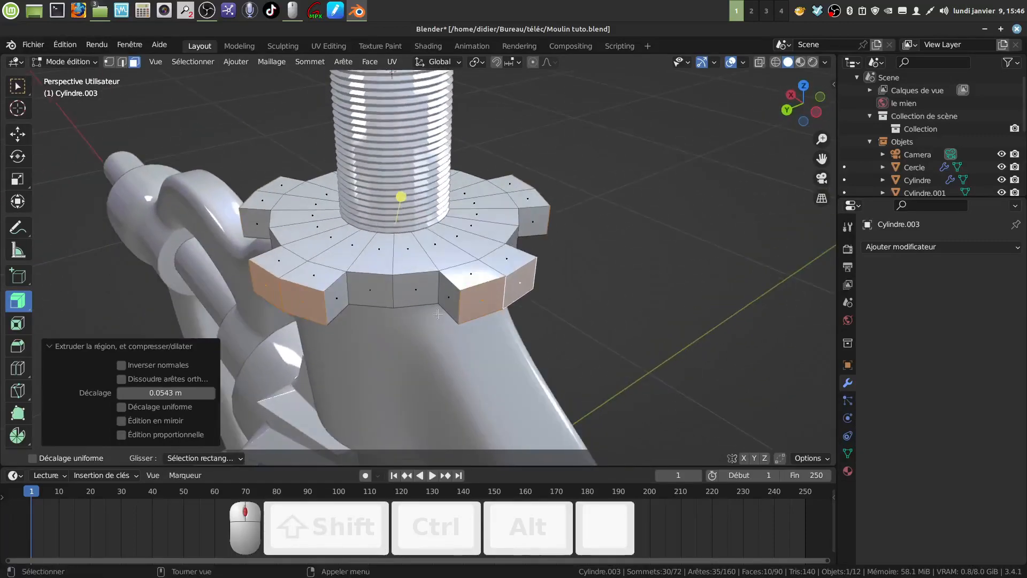
- Clear the face selection and, in edge selection mode, select the outer vertical corner edges of two neighbouring teeth
{"action": "left_click", "coordinate": [122, 61]}
{"action": "middle_click_drag", "start_coordinate": [398, 274], "coordinate": [336, 315]}
{"action": "key", "text": "alt+a"}
{"action": "scroll", "coordinate": [402, 307], "scroll_direction": "up", "scroll_amount": 3}
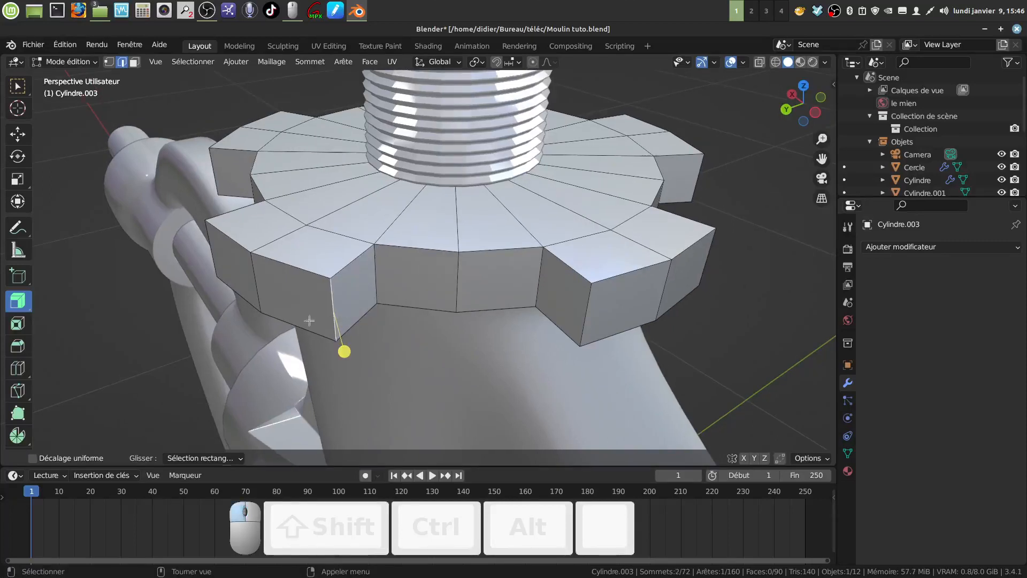
{"action": "left_click", "coordinate": [17, 86]}
{"action": "left_click", "coordinate": [212, 259], "text": "shift"}
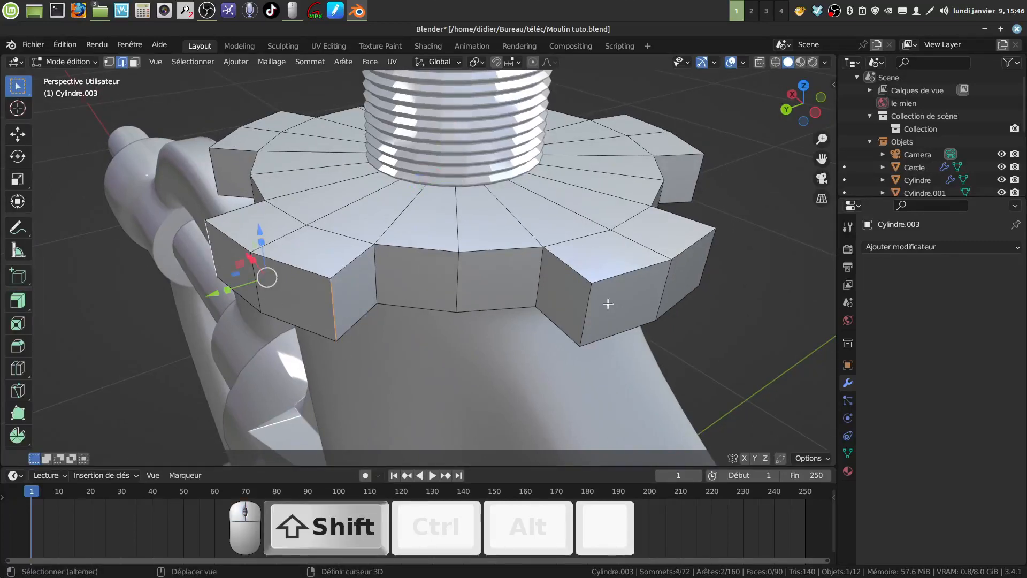
{"action": "left_click", "coordinate": [600, 281], "text": "shift"}
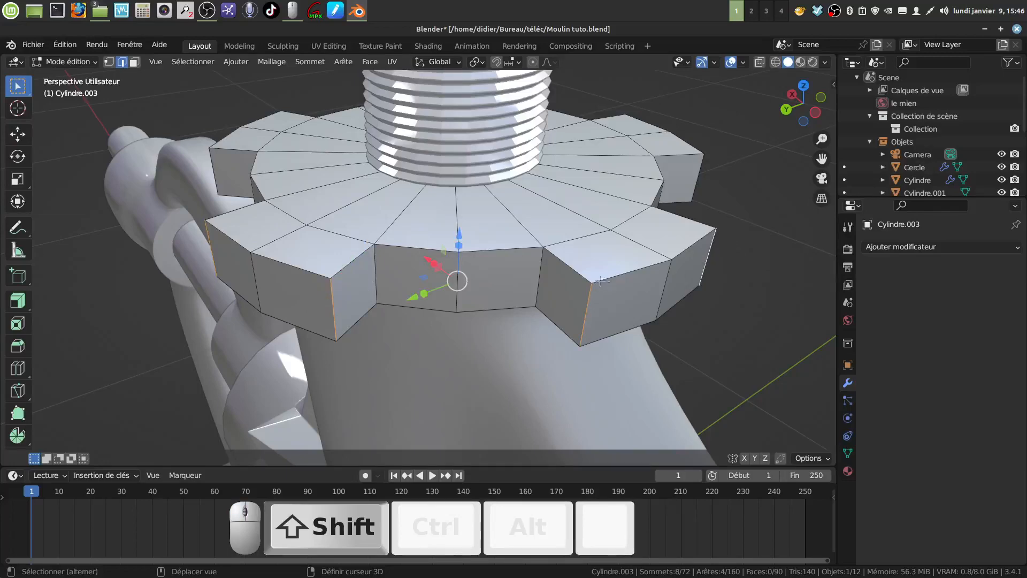
- Add the outer vertical corner edges of the remaining three teeth to the selection
{"action": "middle_click_drag", "start_coordinate": [544, 272], "coordinate": [505, 303]}
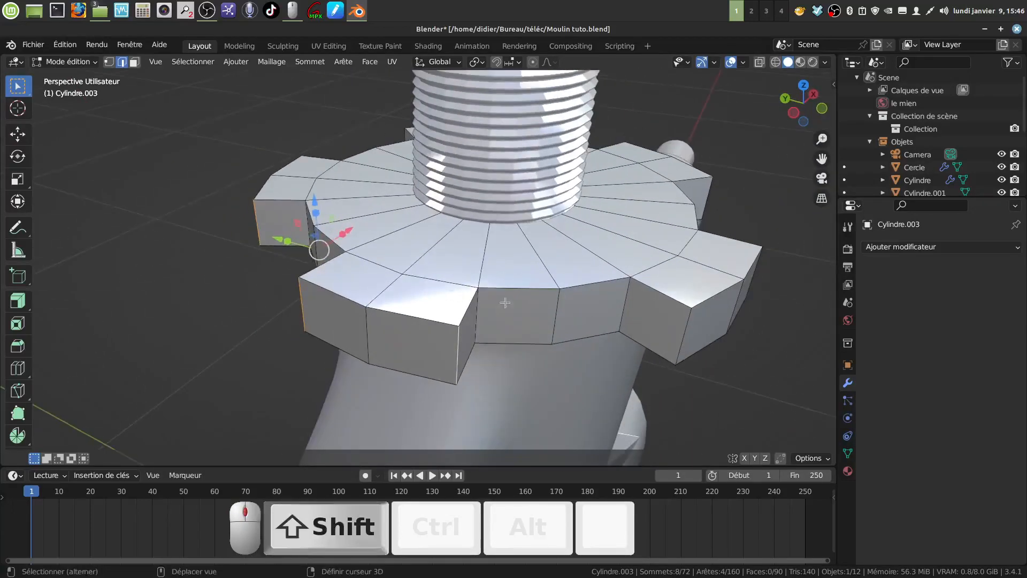
{"action": "left_click", "coordinate": [684, 333], "text": "shift"}
{"action": "middle_click_drag", "start_coordinate": [683, 333], "coordinate": [468, 330]}
{"action": "left_click", "coordinate": [449, 357], "text": "shift"}
{"action": "left_click", "coordinate": [503, 317], "text": "shift"}
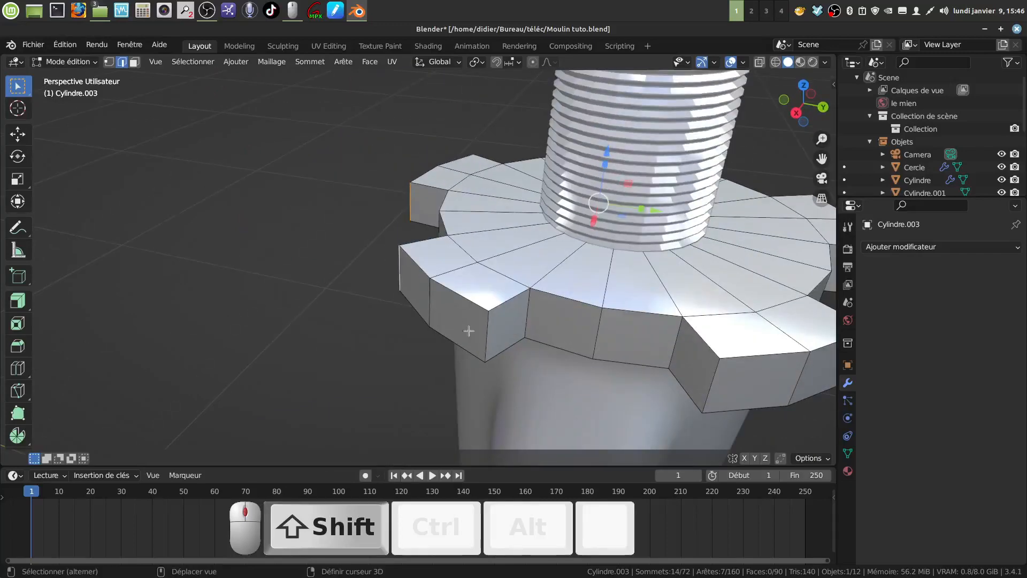
{"action": "left_click", "coordinate": [486, 329], "text": "shift"}
{"action": "left_click", "coordinate": [714, 381], "text": "shift"}
{"action": "middle_click_drag", "start_coordinate": [714, 380], "coordinate": [357, 326]}
{"action": "left_click", "coordinate": [520, 415], "text": "shift"}
{"action": "mouse_move", "coordinate": [584, 343]}
{"action": "middle_mouse_down"}
{"action": "mouse_move", "coordinate": [592, 337]}
{"action": "mouse_move", "coordinate": [550, 366]}
{"action": "mouse_move", "coordinate": [578, 330]}
{"action": "mouse_move", "coordinate": [610, 369]}
{"action": "mouse_move", "coordinate": [584, 335]}
{"action": "middle_mouse_up"}
{"action": "scroll", "coordinate": [578, 330], "scroll_direction": "down", "scroll_amount": 4}
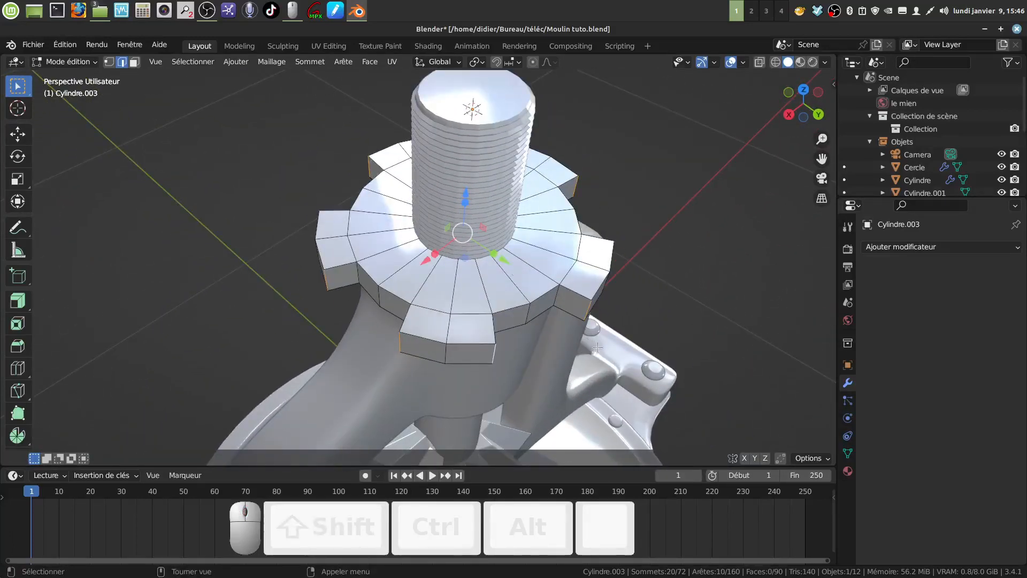
- Bevel the teeth's outer corner edges with a width of 0.0166 m and 5 segments
{"action": "key", "text": "s"}
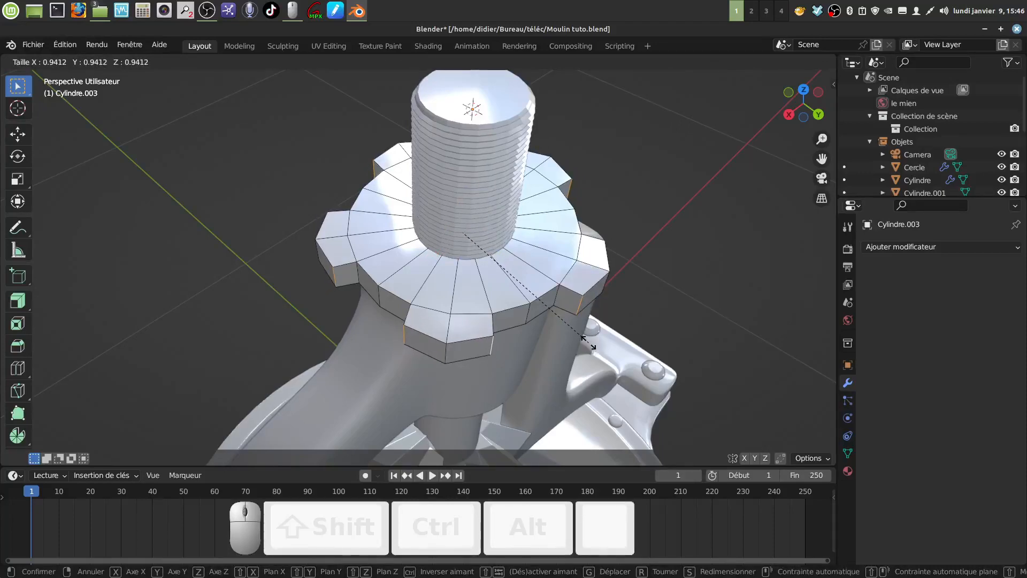
{"action": "key", "text": "Escape"}
{"action": "middle_click_drag", "start_coordinate": [565, 299], "coordinate": [489, 316]}
{"action": "scroll", "coordinate": [550, 334], "scroll_direction": "up", "scroll_amount": 3}
{"action": "key", "text": "ctrl+b"}
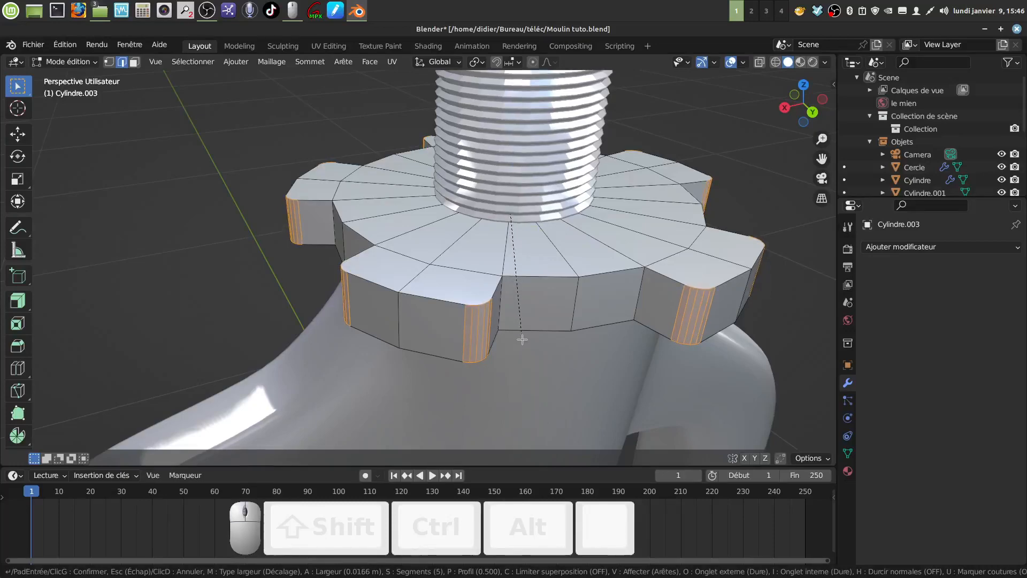
{"action": "left_click", "coordinate": [522, 340]}
{"action": "middle_click_drag", "start_coordinate": [522, 337], "coordinate": [505, 304]}
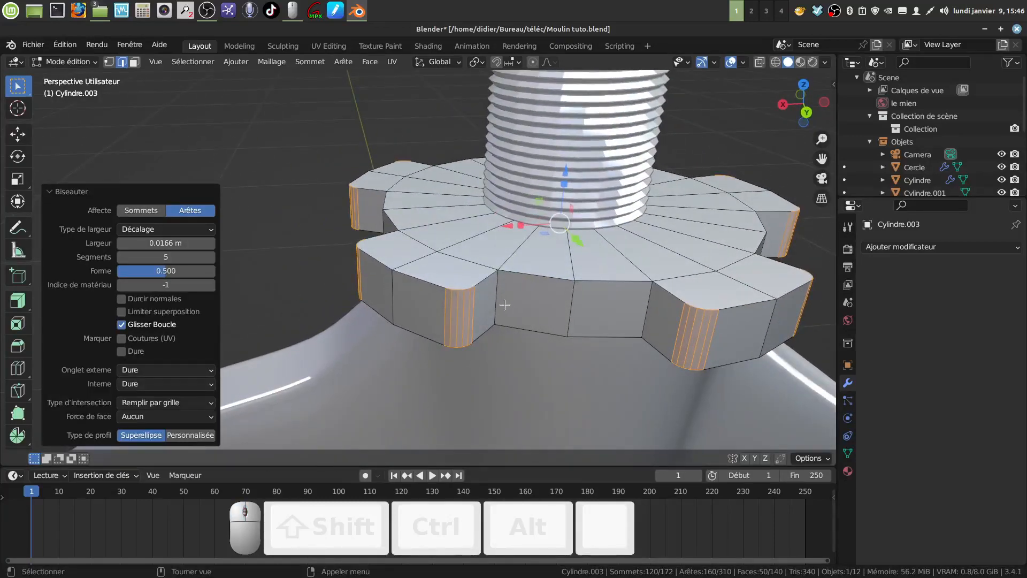
- Select the inner vertical corner edges at the base of the teeth in three of the five gaps
{"action": "left_click", "coordinate": [496, 302]}
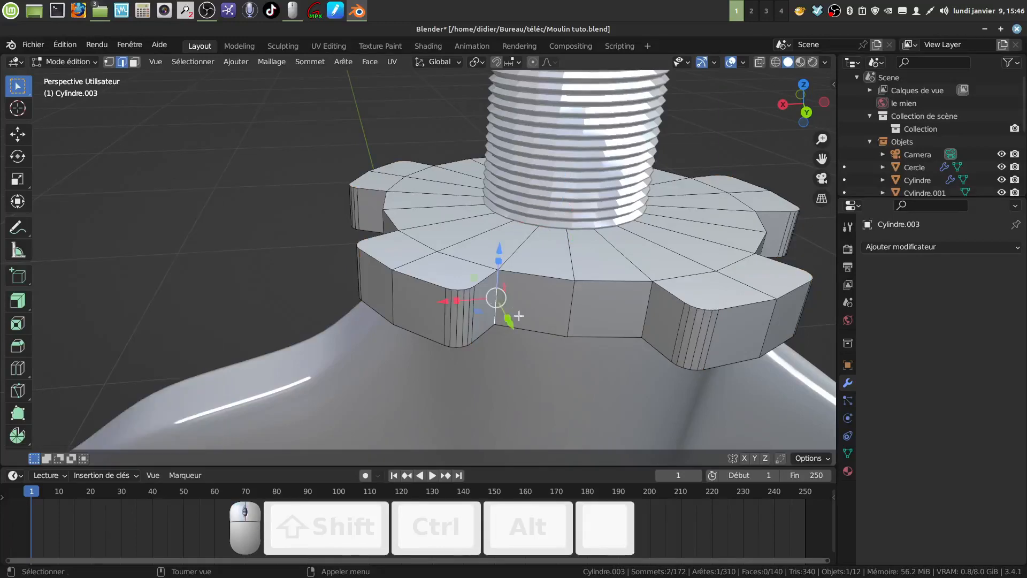
{"action": "left_click", "coordinate": [645, 316], "text": "shift"}
{"action": "middle_click_drag", "start_coordinate": [644, 316], "coordinate": [474, 337]}
{"action": "left_click", "coordinate": [614, 357], "text": "shift"}
{"action": "left_click", "coordinate": [628, 350], "text": "shift"}
{"action": "middle_click_drag", "start_coordinate": [628, 351], "coordinate": [510, 338], "text": "shift"}
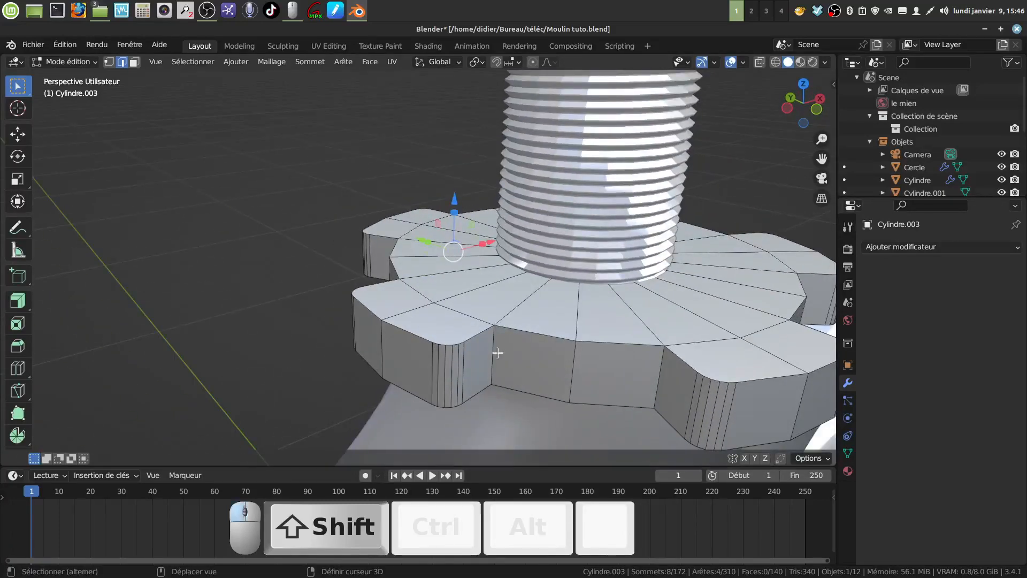
{"action": "left_click", "coordinate": [498, 353], "text": "shift"}
{"action": "left_click", "coordinate": [661, 374], "text": "shift"}
- Add the inner vertical corner edges of the remaining two gaps to the selection
{"action": "middle_click_drag", "start_coordinate": [664, 376], "coordinate": [347, 379], "text": "shift"}
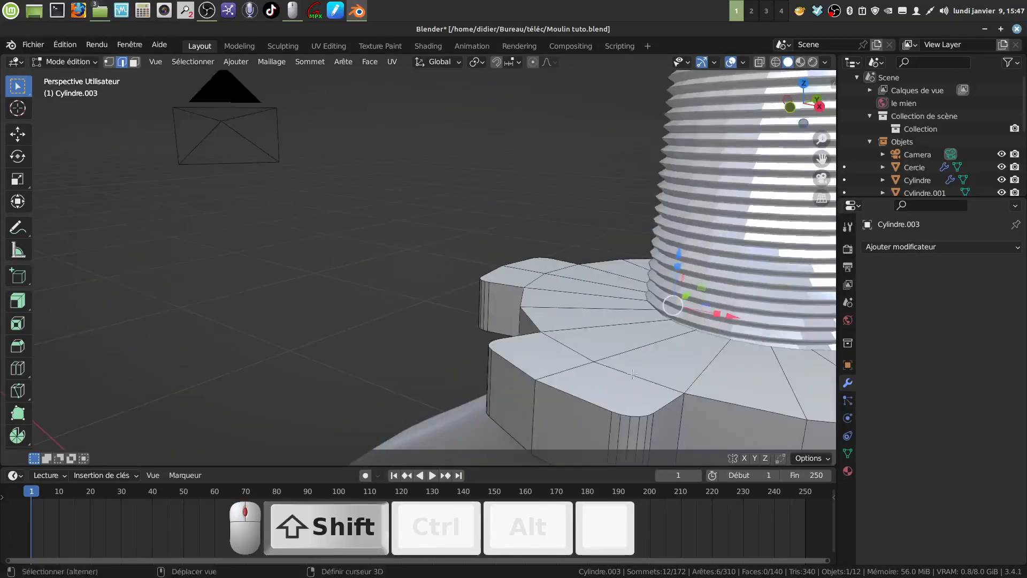
{"action": "middle_click_drag", "start_coordinate": [632, 373], "coordinate": [435, 320], "text": "shift"}
{"action": "left_click", "coordinate": [421, 347], "text": "shift"}
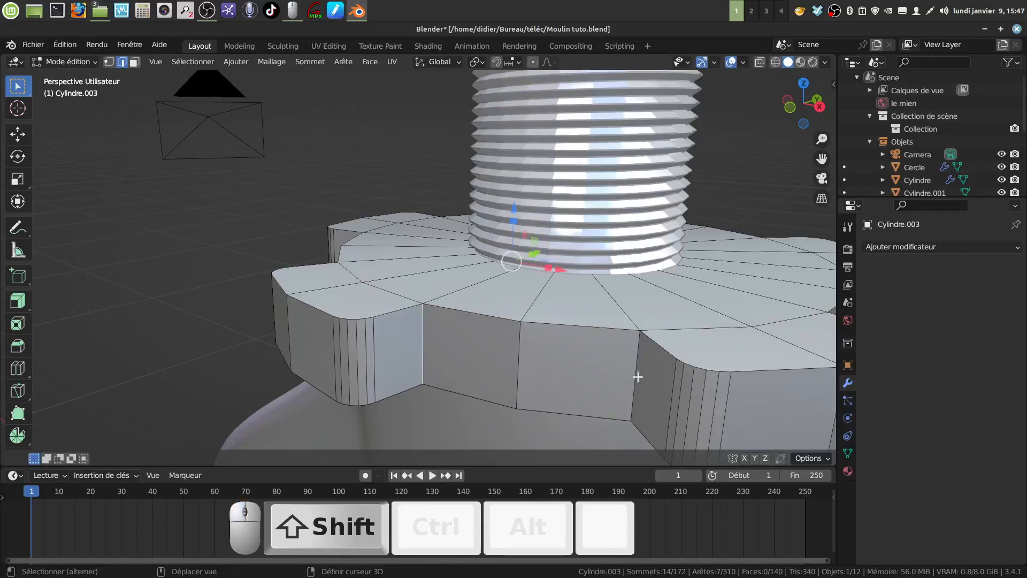
{"action": "left_click", "coordinate": [637, 376], "text": "shift"}
{"action": "middle_click_drag", "start_coordinate": [658, 383], "coordinate": [619, 369]}
{"action": "middle_click_drag", "start_coordinate": [620, 369], "coordinate": [437, 341], "text": "shift"}
{"action": "middle_click_drag", "start_coordinate": [436, 341], "coordinate": [415, 342]}
{"action": "left_click", "coordinate": [522, 354], "text": "shift"}
{"action": "left_click", "coordinate": [747, 364], "text": "shift"}
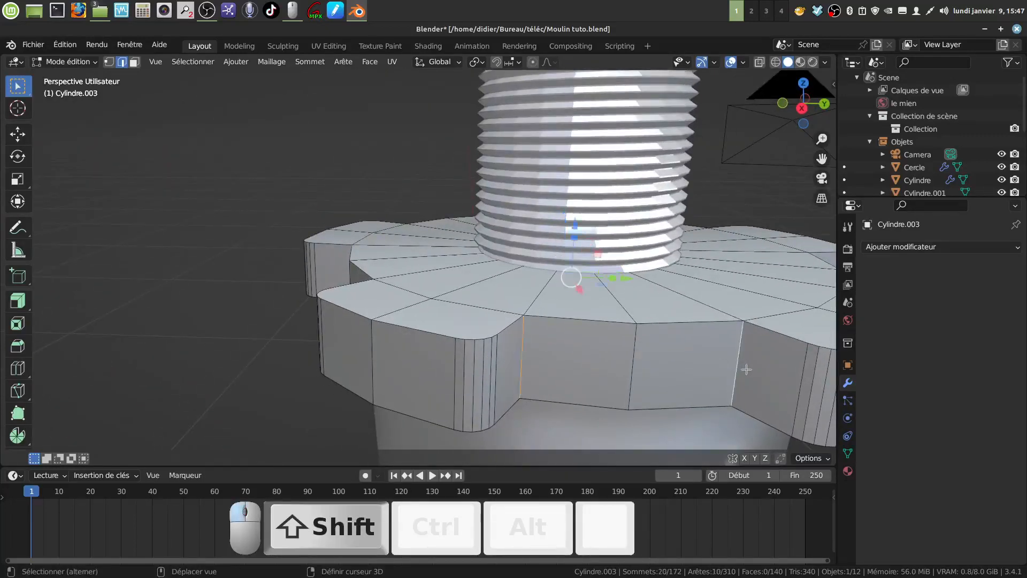
- Bevel the inner corner edges between the teeth with a width of 0.012 m and 5 segments
{"action": "mouse_move", "coordinate": [746, 367]}
{"action": "middle_mouse_down"}
{"action": "mouse_move", "coordinate": [404, 340]}
{"action": "mouse_move", "coordinate": [614, 364]}
{"action": "middle_mouse_up"}
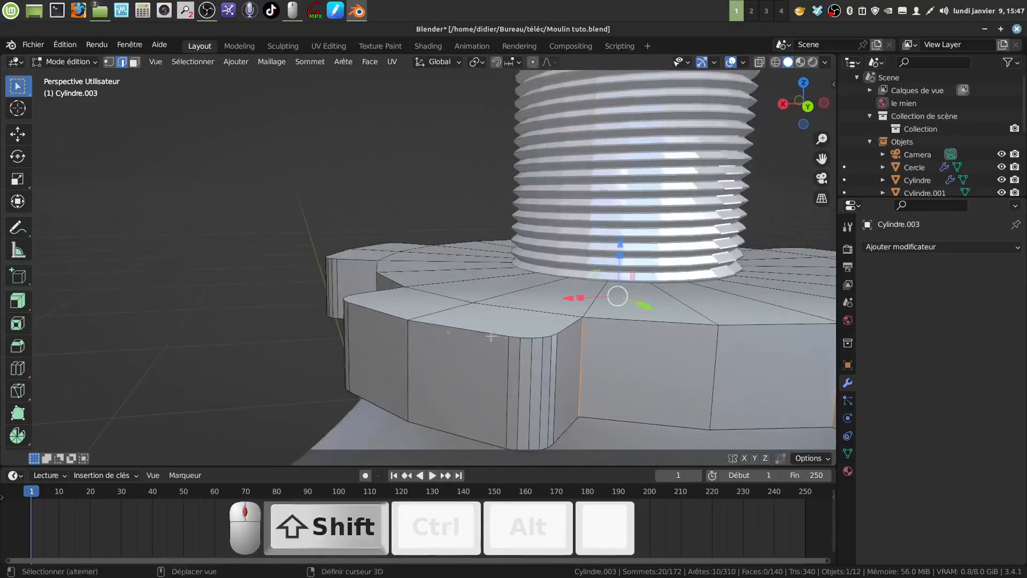
{"action": "key", "text": "ctrl+b"}
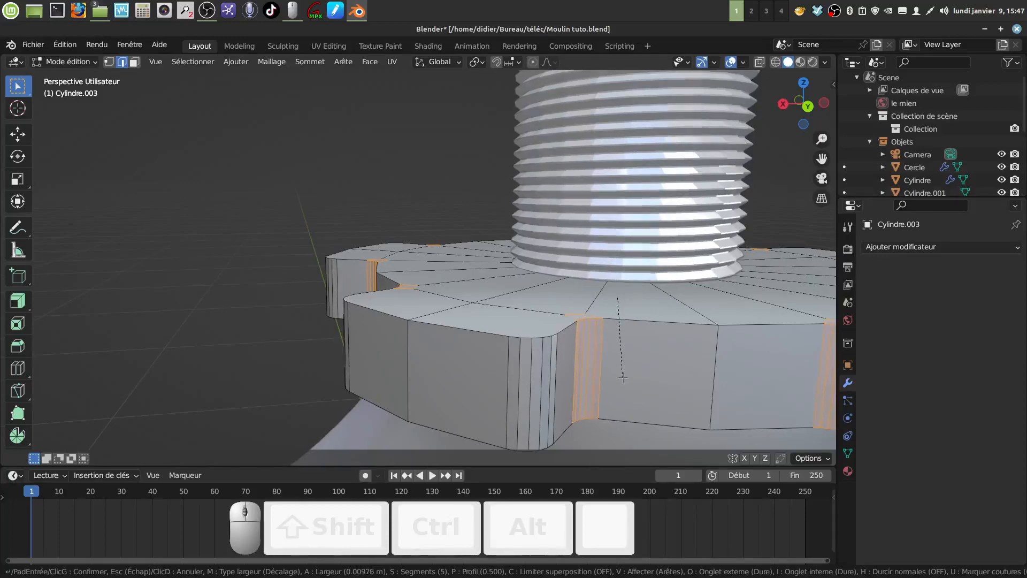
{"action": "left_click", "coordinate": [627, 379]}
{"action": "middle_click_drag", "start_coordinate": [628, 379], "coordinate": [651, 414]}
{"action": "middle_click_drag", "start_coordinate": [651, 414], "coordinate": [624, 401], "text": "shift"}
{"action": "scroll", "coordinate": [626, 395], "scroll_direction": "down", "scroll_amount": 2}
{"action": "middle_click_drag", "start_coordinate": [563, 370], "coordinate": [625, 334]}
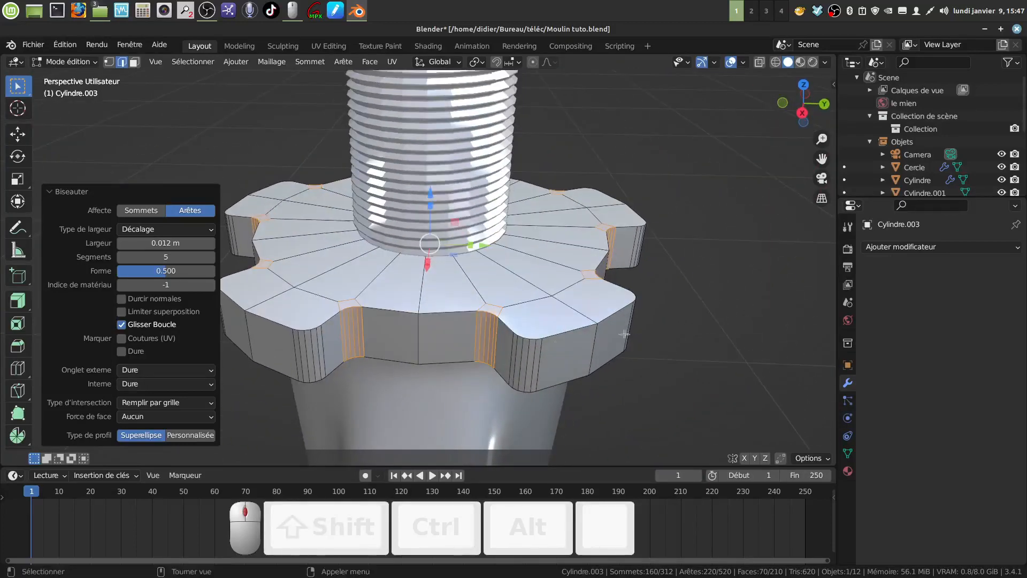
- Select the nut's upper and lower outline edges along the front tooth and the gap beside it
{"action": "left_click", "coordinate": [557, 331], "text": "alt"}
{"action": "middle_click_drag", "start_coordinate": [557, 331], "coordinate": [548, 314]}
{"action": "middle_click_drag", "start_coordinate": [548, 314], "coordinate": [570, 337], "text": "shift"}
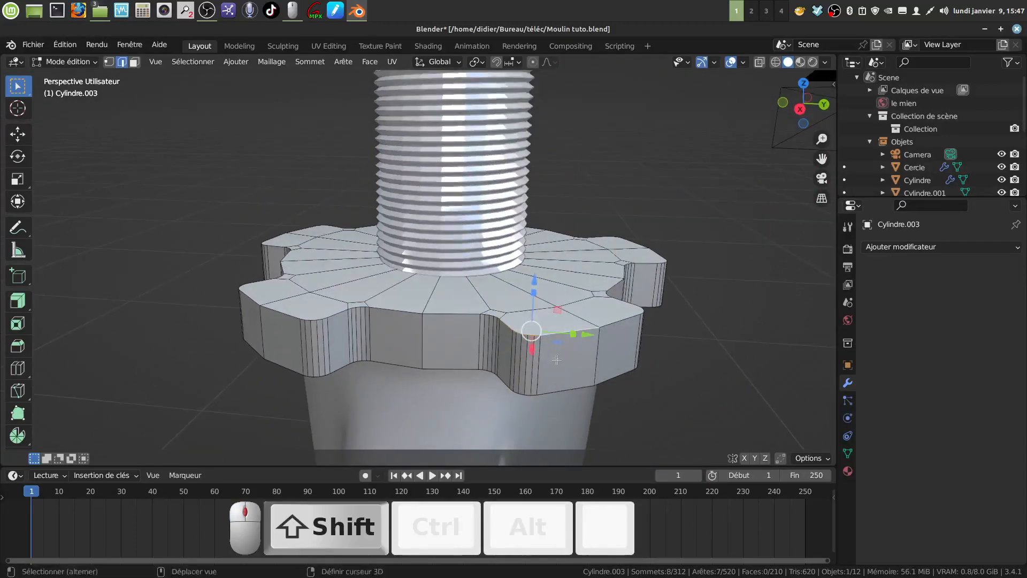
{"action": "left_click", "coordinate": [556, 389], "text": "alt+shift"}
{"action": "middle_click_drag", "start_coordinate": [556, 389], "coordinate": [615, 379]}
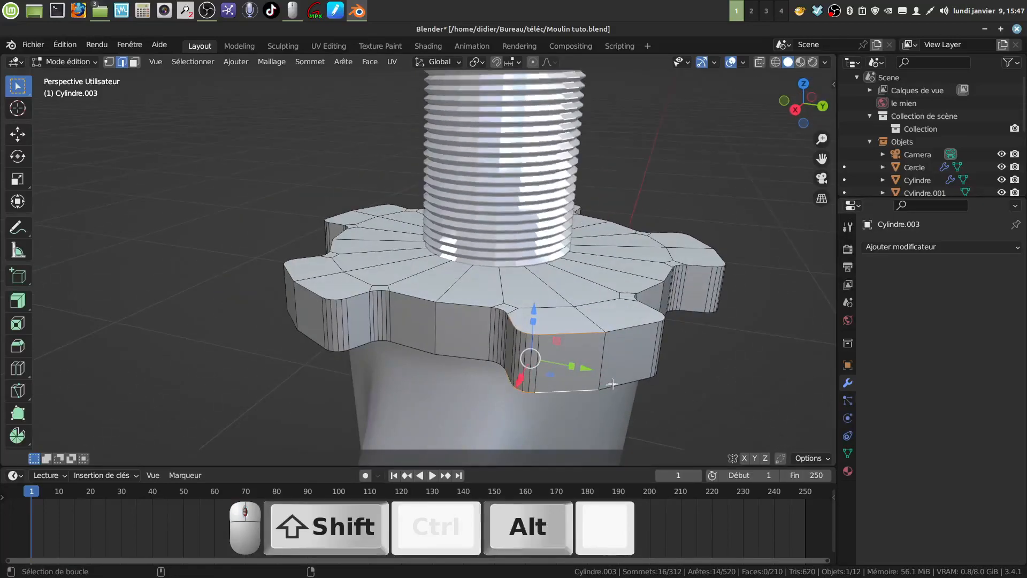
{"action": "left_click", "coordinate": [463, 357], "text": "alt+shift"}
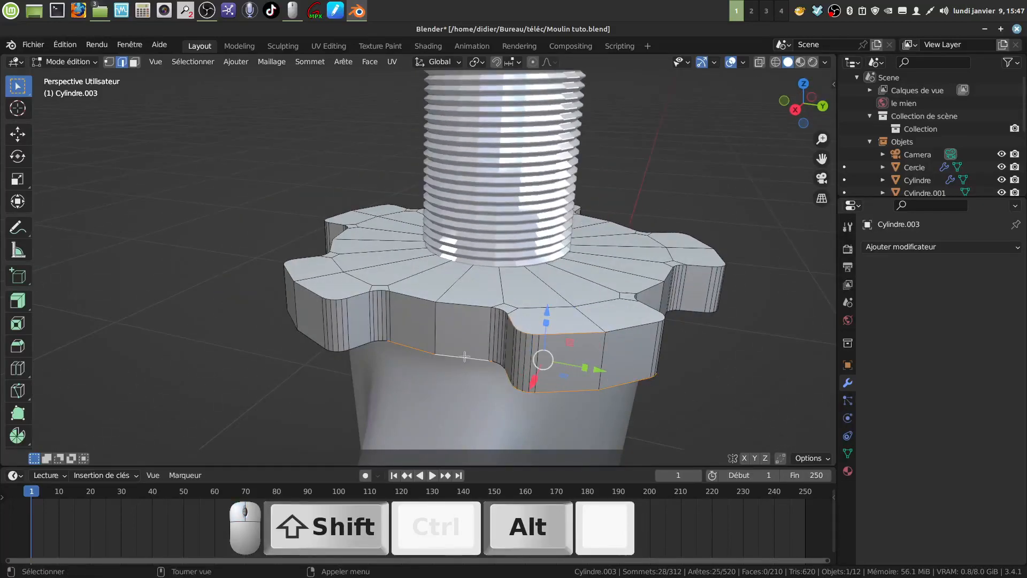
{"action": "left_click", "coordinate": [419, 297], "text": "alt+shift"}
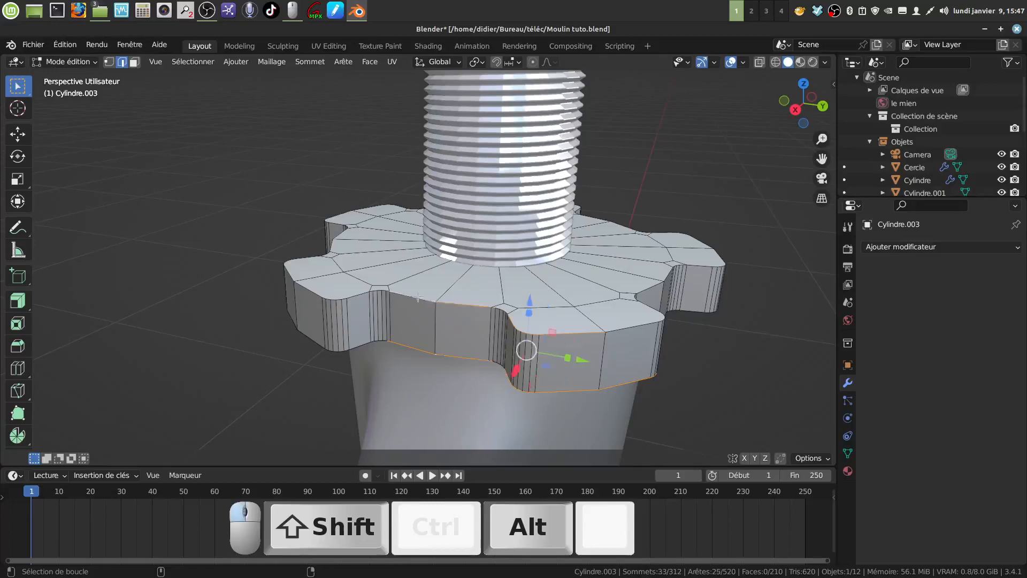
- Add the neighbouring tooth's upper and lower outline edges and the curved edges at both corners of that gap to the selection
{"action": "scroll", "coordinate": [482, 348], "scroll_direction": "up", "scroll_amount": 3}
{"action": "middle_click_drag", "start_coordinate": [482, 348], "coordinate": [532, 323]}
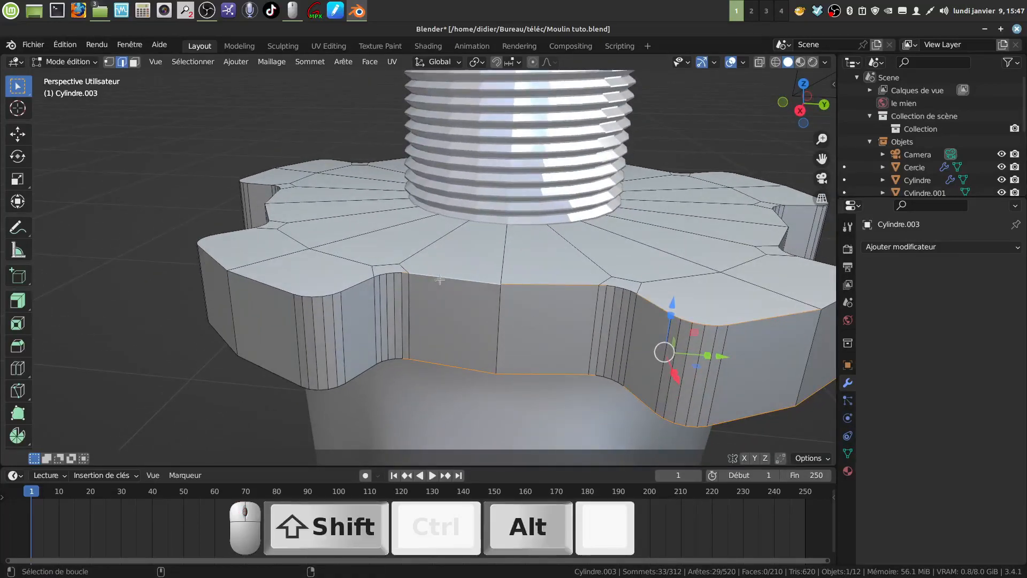
{"action": "left_click", "coordinate": [359, 282], "text": "alt+shift"}
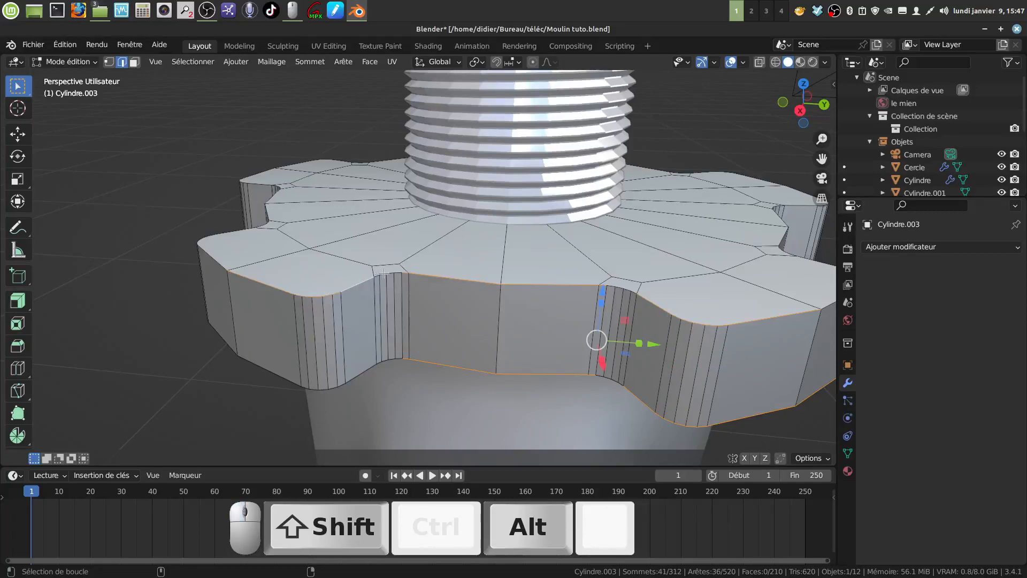
{"action": "left_click", "coordinate": [377, 284], "text": "alt+shift"}
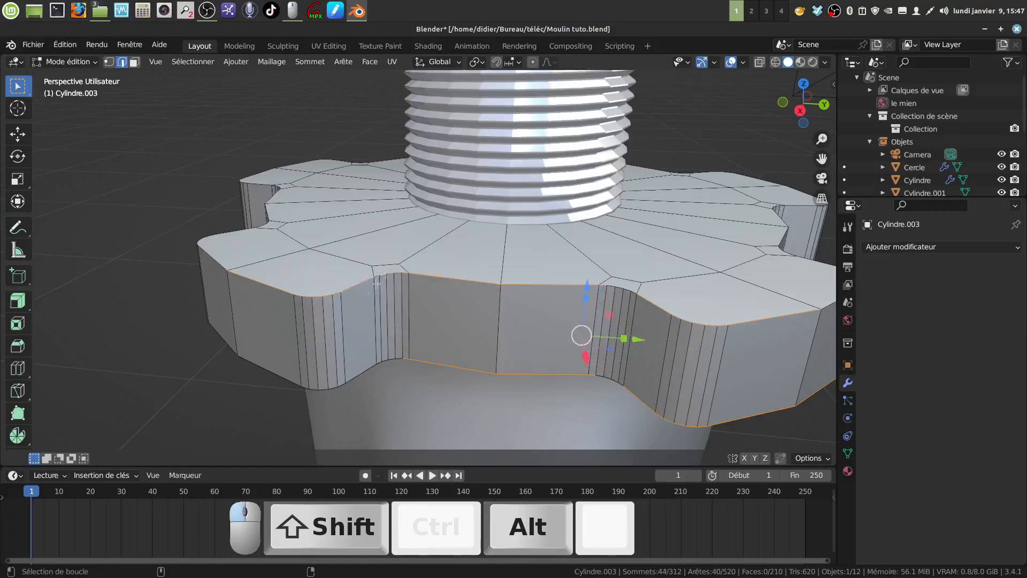
{"action": "left_click", "coordinate": [323, 385], "text": "alt+shift"}
{"action": "left_click", "coordinate": [389, 358], "text": "alt+shift"}
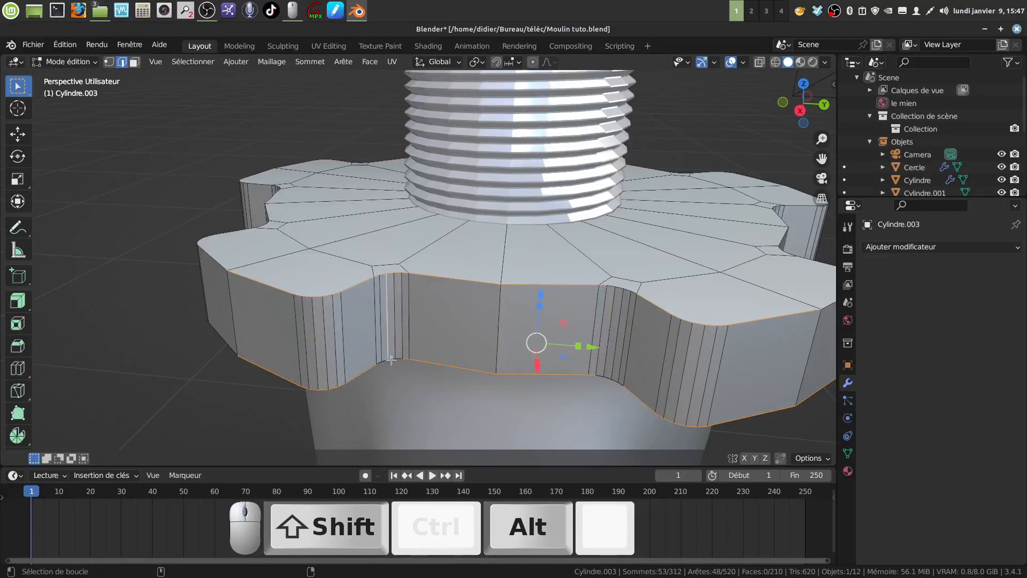
{"action": "left_click", "coordinate": [385, 356], "text": "alt+shift"}
{"action": "left_click", "coordinate": [392, 358], "text": "alt+shift"}
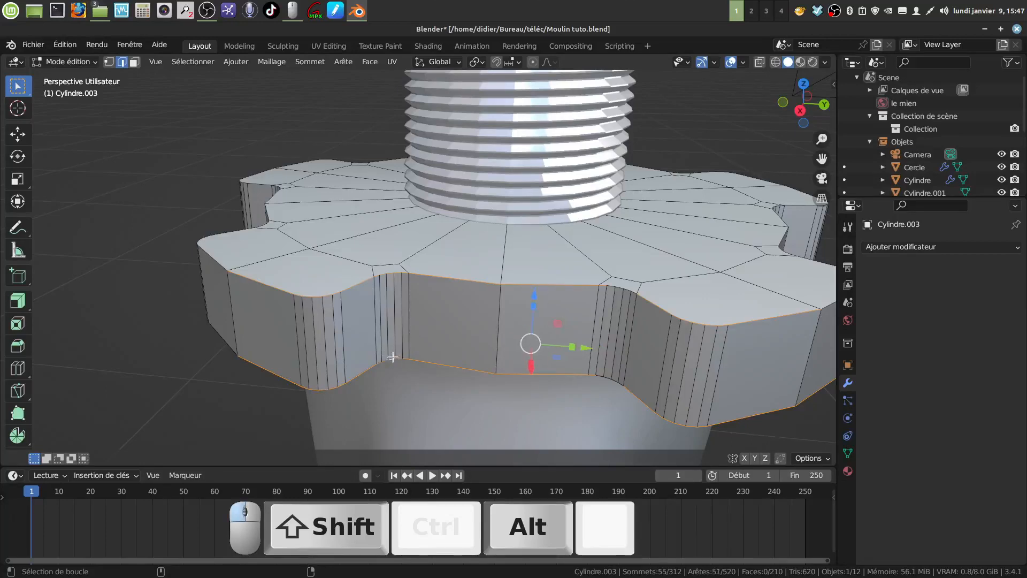
{"action": "left_click", "coordinate": [613, 378], "text": "alt+shift"}
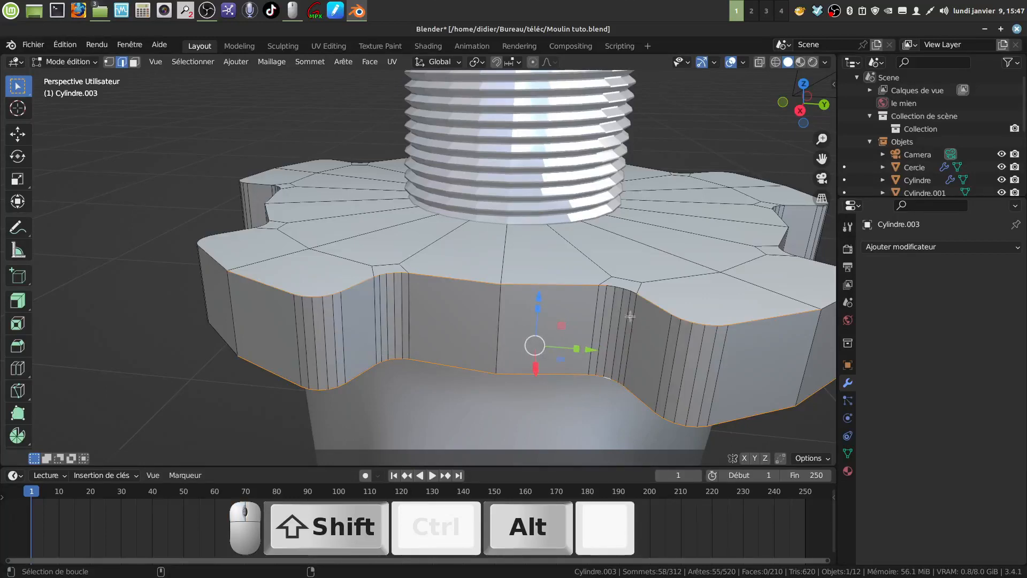
{"action": "left_click", "coordinate": [627, 294], "text": "alt+shift"}
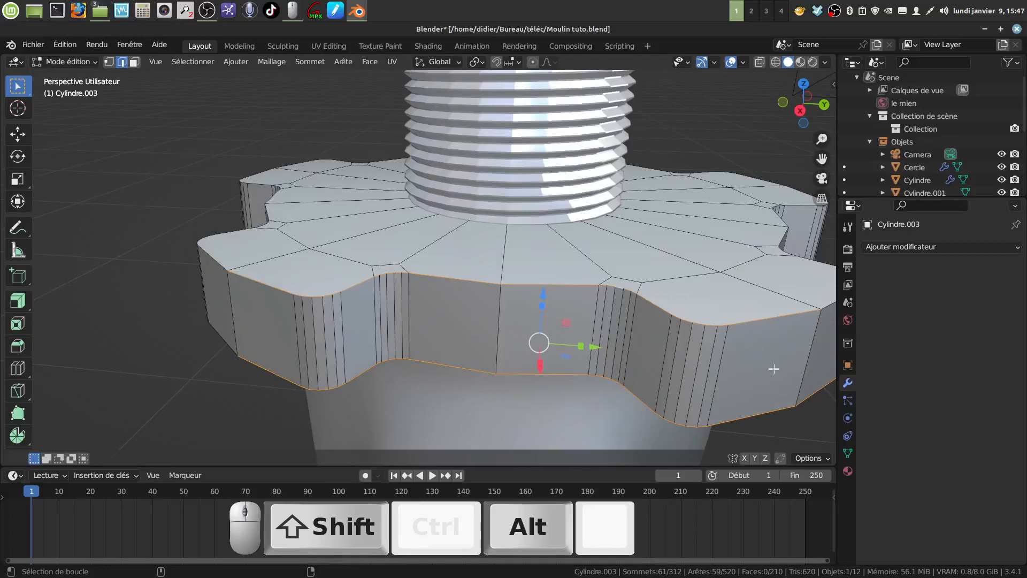
- Add the first tooth's remaining outline edges and the upper and lower edges of the gap on its other side to the selection
{"action": "middle_click_drag", "start_coordinate": [774, 369], "coordinate": [413, 341]}
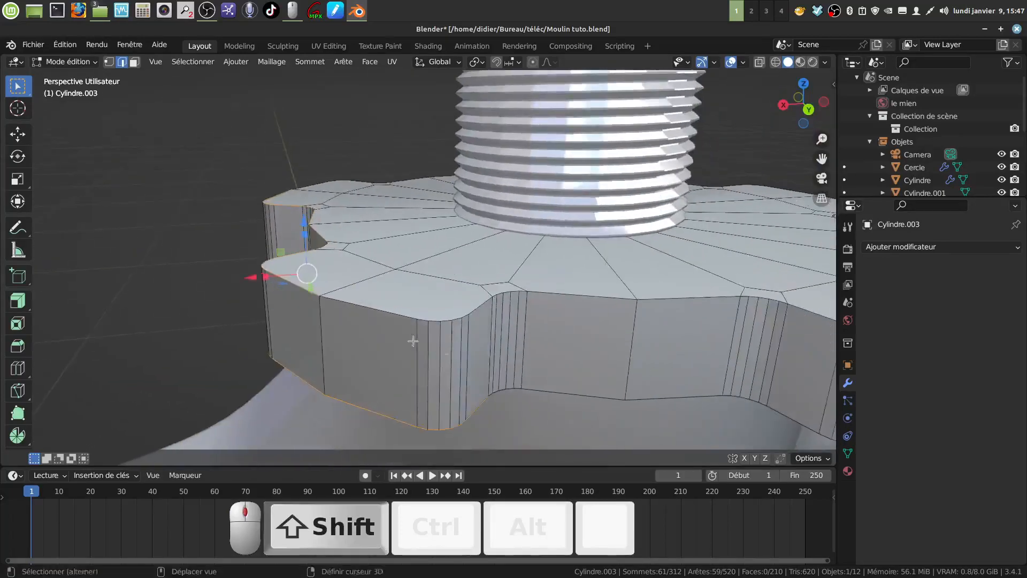
{"action": "scroll", "coordinate": [413, 341], "scroll_direction": "up", "scroll_amount": 1}
{"action": "left_click", "coordinate": [465, 333], "text": "alt+shift"}
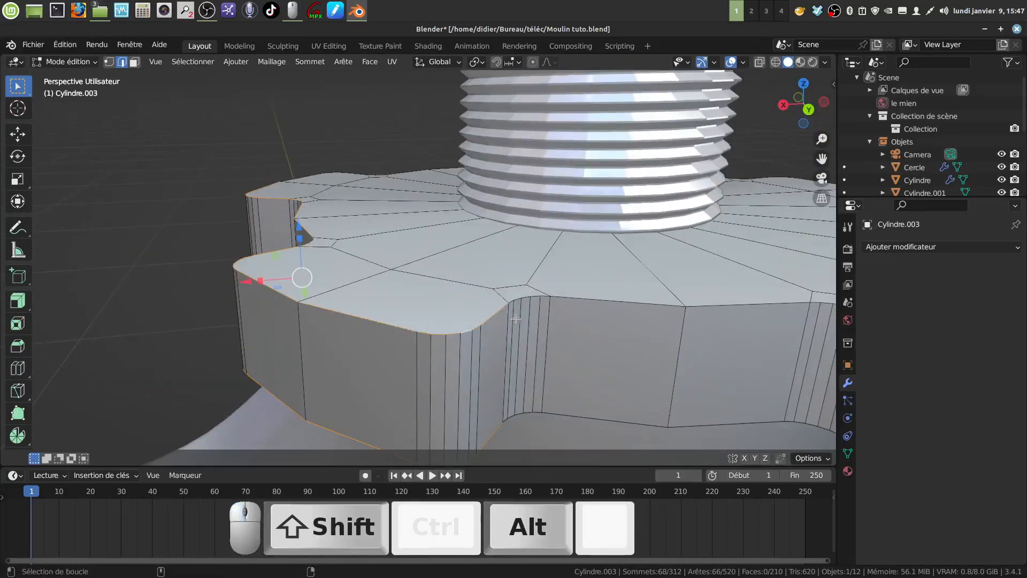
{"action": "left_click", "coordinate": [528, 296], "text": "alt+shift"}
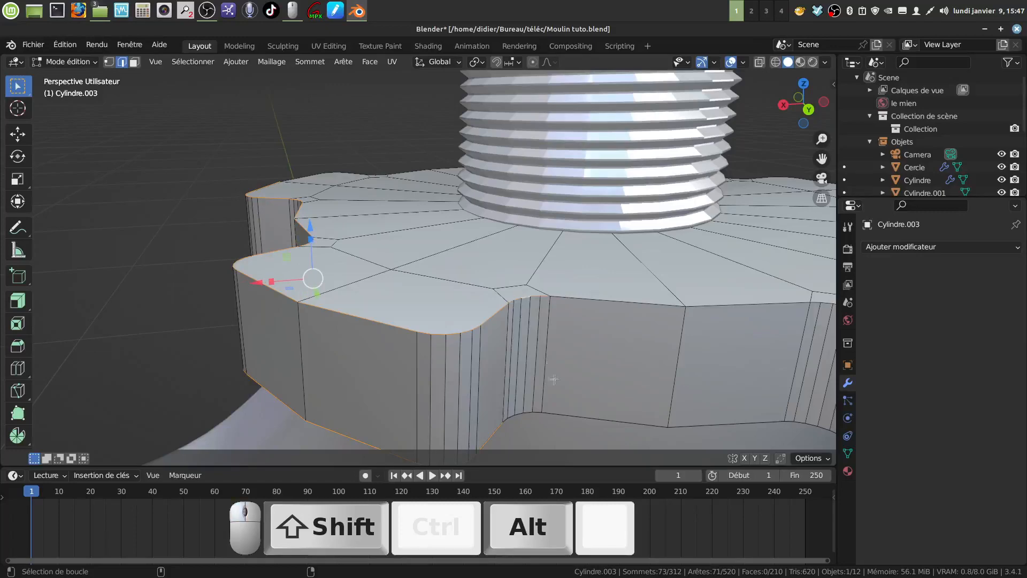
{"action": "left_click", "coordinate": [538, 411], "text": "alt+shift"}
{"action": "left_click", "coordinate": [636, 307], "text": "alt+shift"}
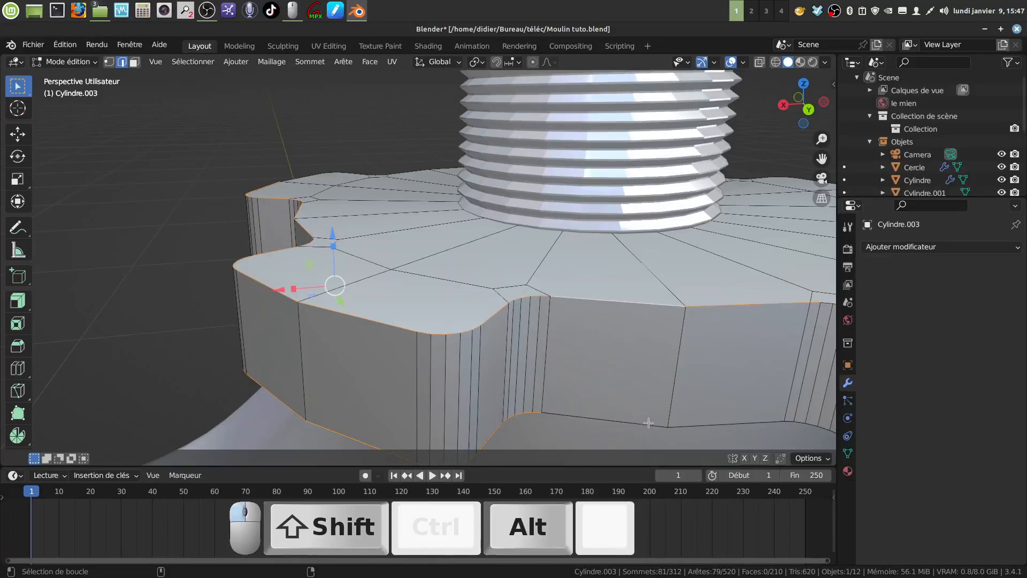
{"action": "middle_click_drag", "start_coordinate": [648, 423], "coordinate": [471, 307]}
- Add the upper and lower outline edges of the third tooth and its rounded inner corner to the selection
{"action": "left_click", "coordinate": [468, 306], "text": "alt+shift"}
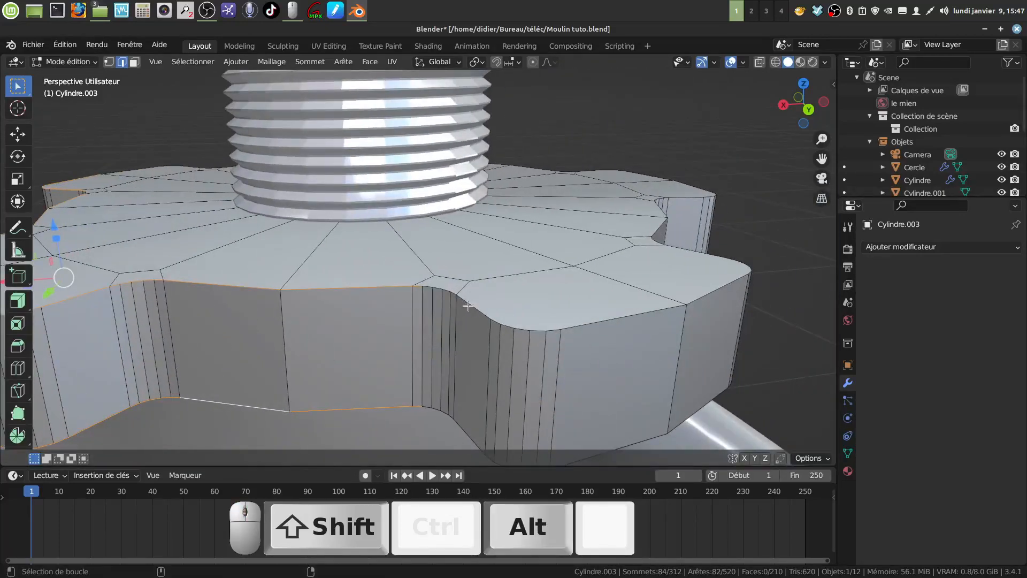
{"action": "left_click", "coordinate": [469, 306], "text": "alt+shift"}
{"action": "left_click", "coordinate": [451, 321], "text": "alt+shift"}
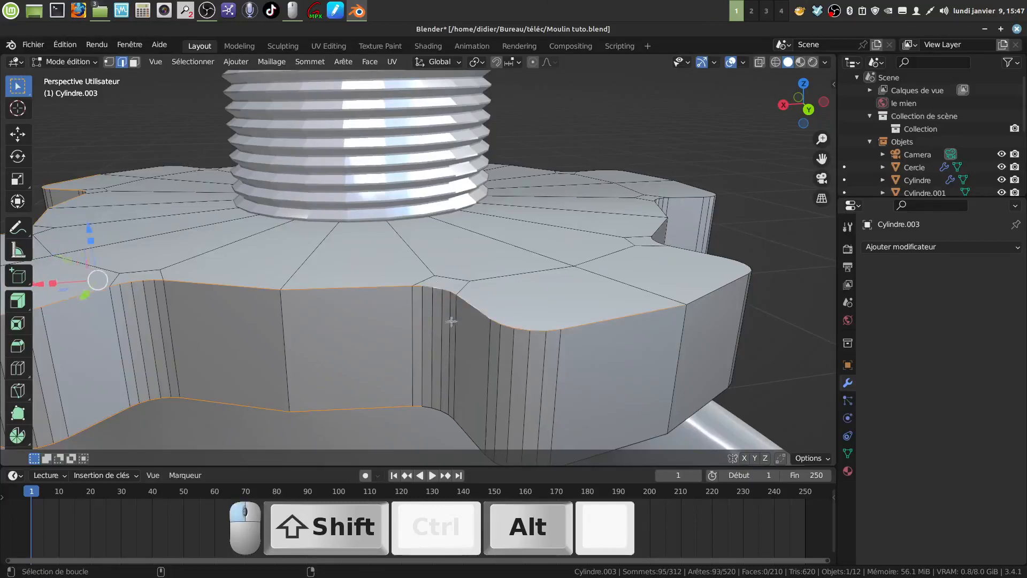
{"action": "left_click", "coordinate": [444, 410], "text": "alt+shift"}
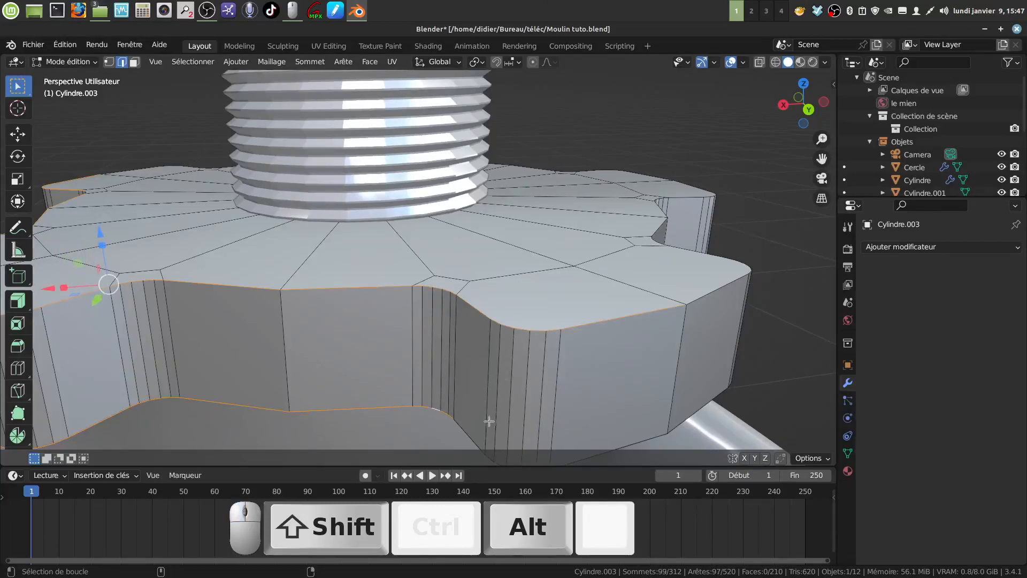
{"action": "left_click", "coordinate": [472, 434], "text": "alt+shift"}
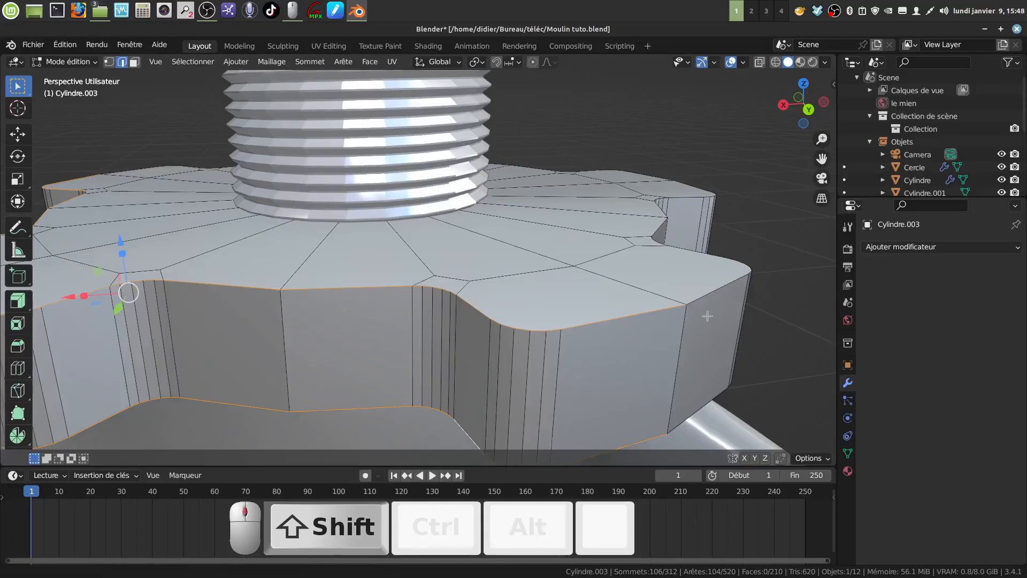
- Add the far half of the third tooth and the upper and lower edges of the following gap to the selection
{"action": "middle_click_drag", "start_coordinate": [706, 314], "coordinate": [468, 309], "text": "shift"}
{"action": "left_click", "coordinate": [467, 367], "text": "alt+shift"}
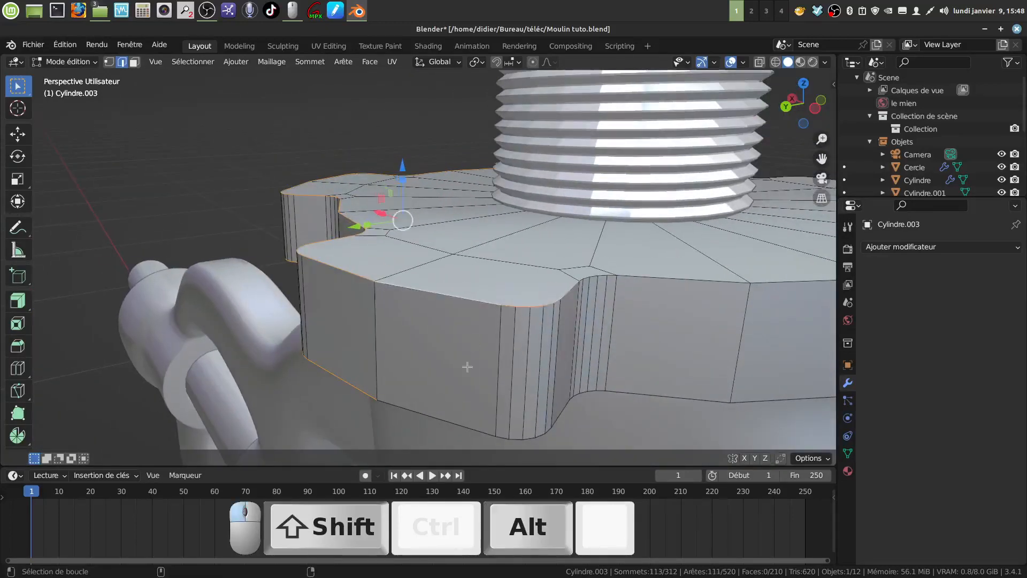
{"action": "left_click", "coordinate": [457, 415], "text": "alt+shift"}
{"action": "left_click", "coordinate": [632, 388], "text": "alt+shift"}
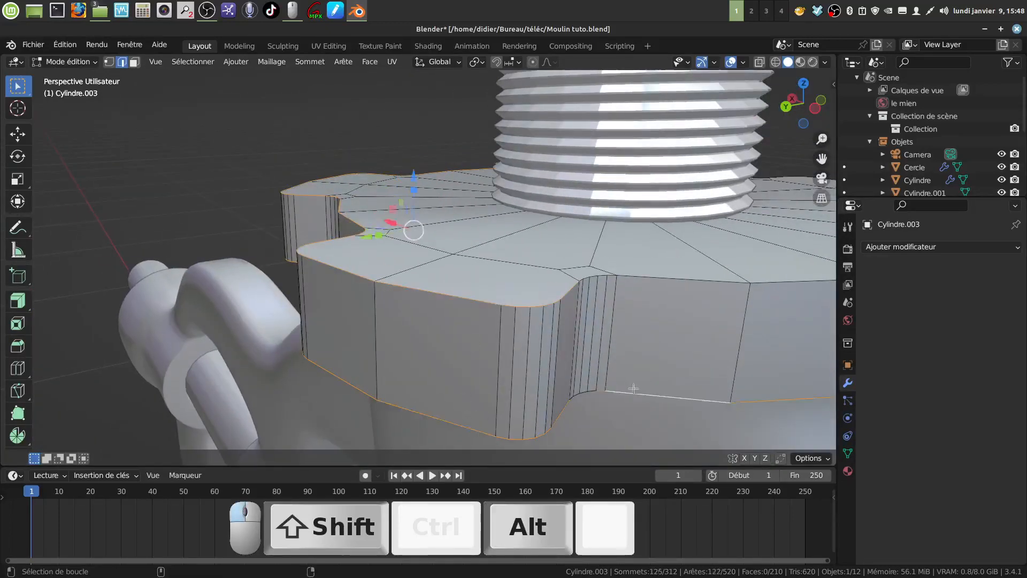
{"action": "left_click", "coordinate": [655, 282], "text": "alt+shift"}
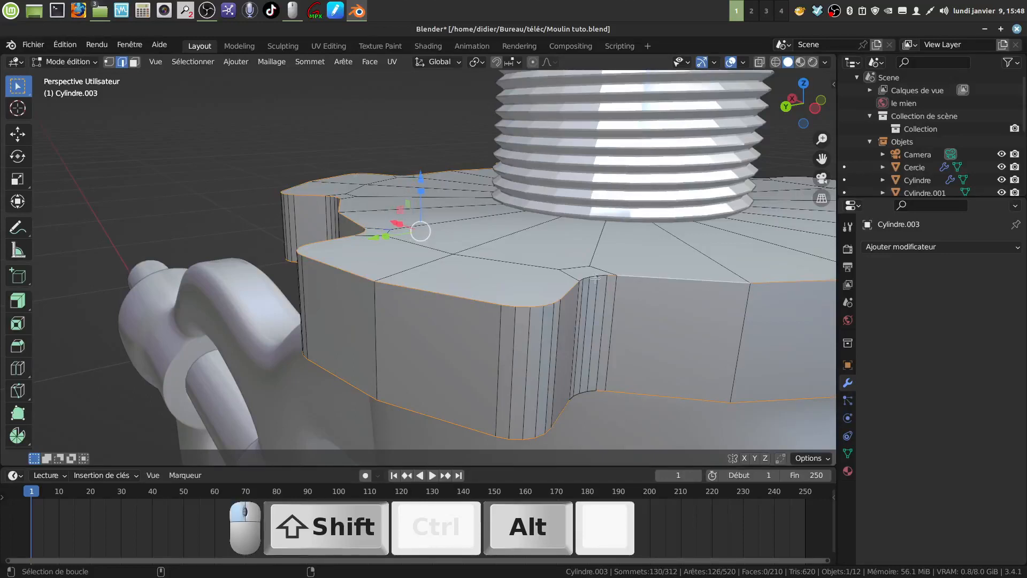
{"action": "left_click", "coordinate": [595, 278], "text": "alt+shift"}
{"action": "left_click", "coordinate": [602, 279], "text": "alt+shift"}
{"action": "left_click", "coordinate": [603, 297], "text": "alt+shift"}
- Add the fourth tooth's upper and lower outline edges, including its rounded inner corners, to the selection
{"action": "middle_click_drag", "start_coordinate": [671, 385], "coordinate": [246, 432], "text": "shift"}
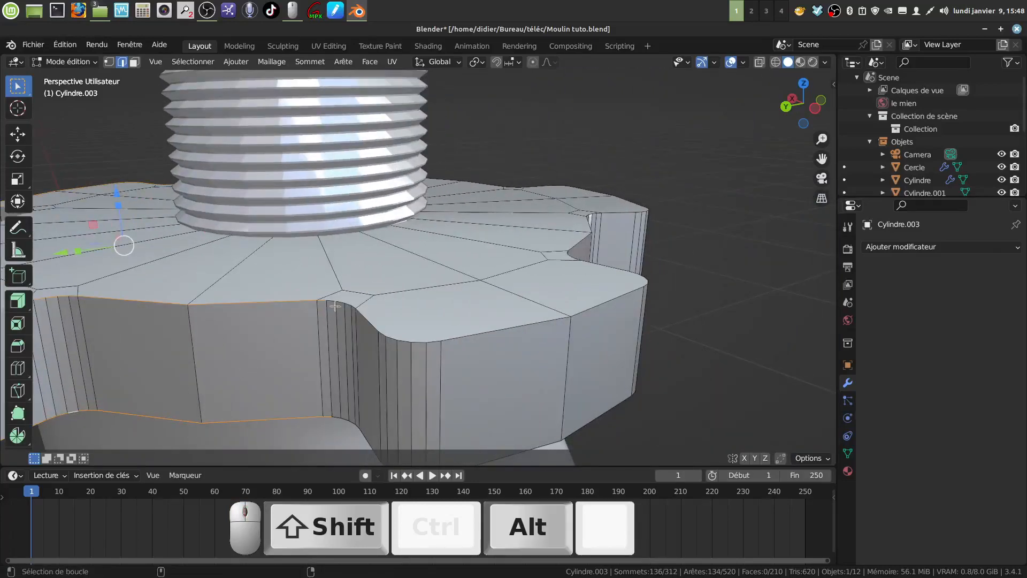
{"action": "left_click", "coordinate": [367, 333], "text": "alt+shift"}
{"action": "left_click", "coordinate": [376, 332], "text": "alt+shift"}
{"action": "left_click", "coordinate": [364, 321], "text": "alt+shift"}
{"action": "left_click", "coordinate": [367, 320], "text": "alt+shift"}
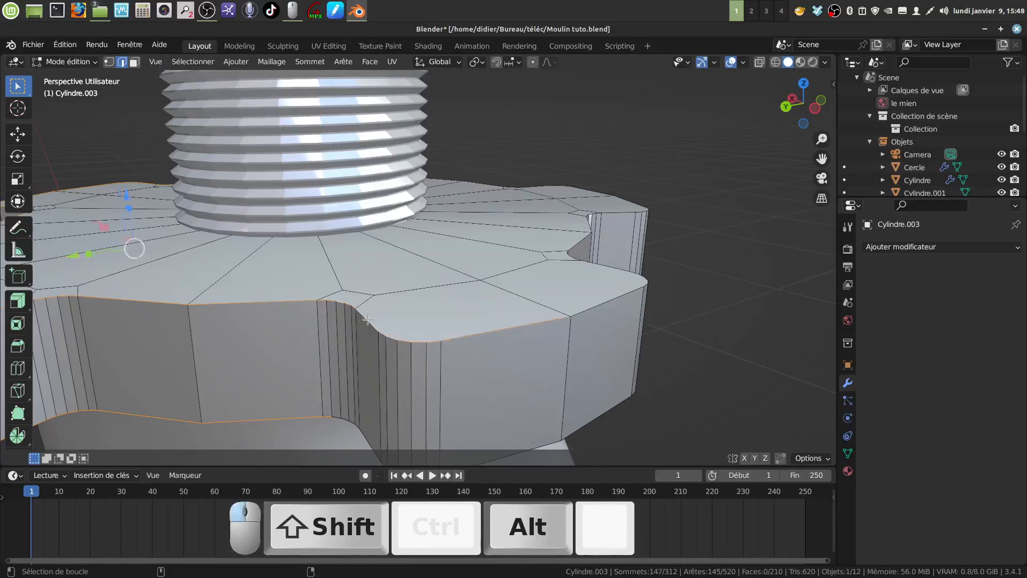
{"action": "left_click", "coordinate": [347, 419], "text": "alt+shift"}
{"action": "left_click", "coordinate": [546, 438], "text": "alt+shift"}
{"action": "left_click", "coordinate": [602, 405], "text": "alt+shift"}
{"action": "left_click", "coordinate": [602, 303], "text": "alt+shift"}
- Add the upper and lower outline edges of the fourth gap and the whole fifth tooth to the selection
{"action": "middle_click_drag", "start_coordinate": [602, 304], "coordinate": [438, 274]}
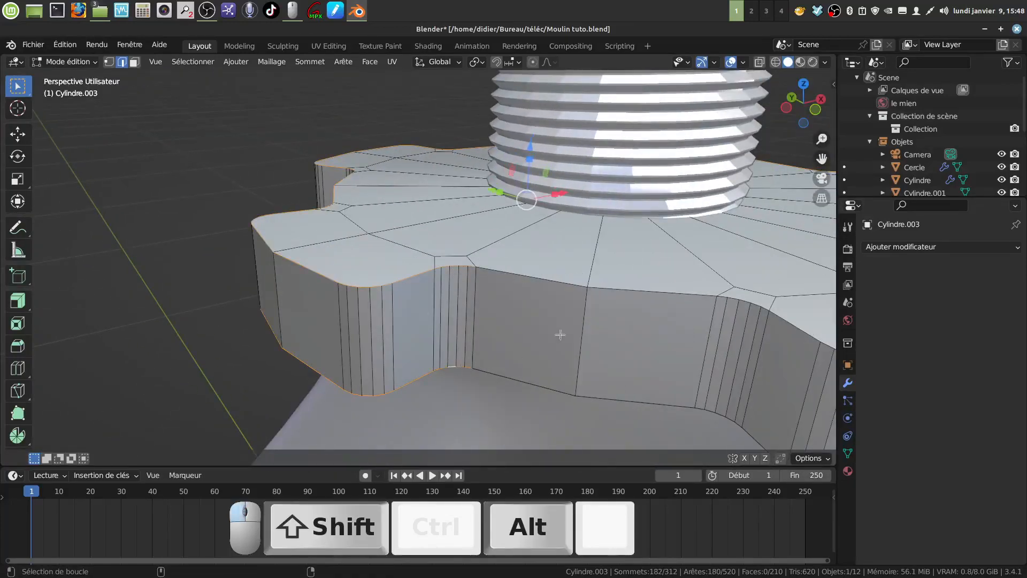
{"action": "left_click", "coordinate": [557, 288], "text": "alt+shift"}
{"action": "left_click", "coordinate": [558, 386], "text": "alt+shift"}
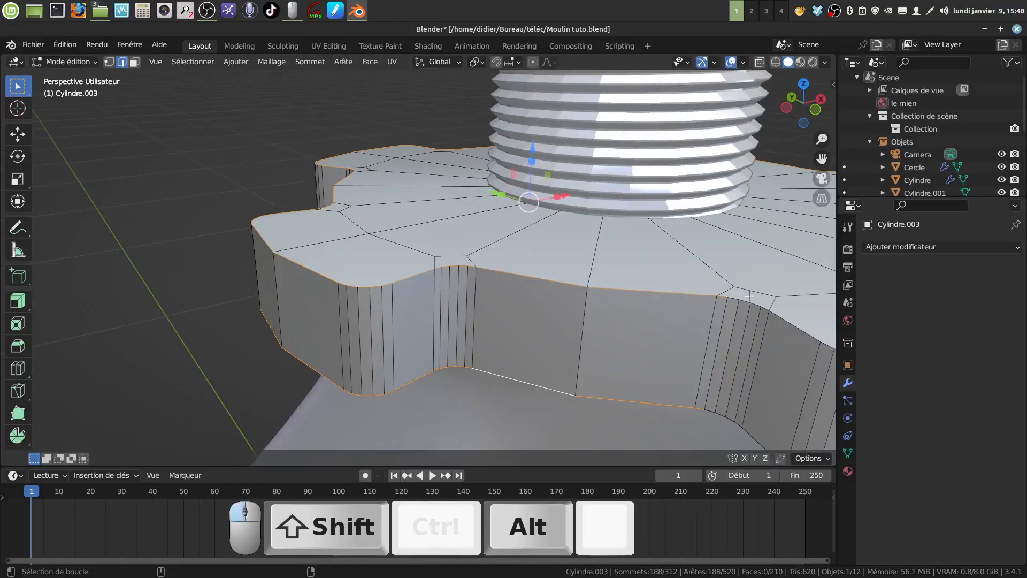
{"action": "left_click", "coordinate": [730, 353], "text": "alt+shift"}
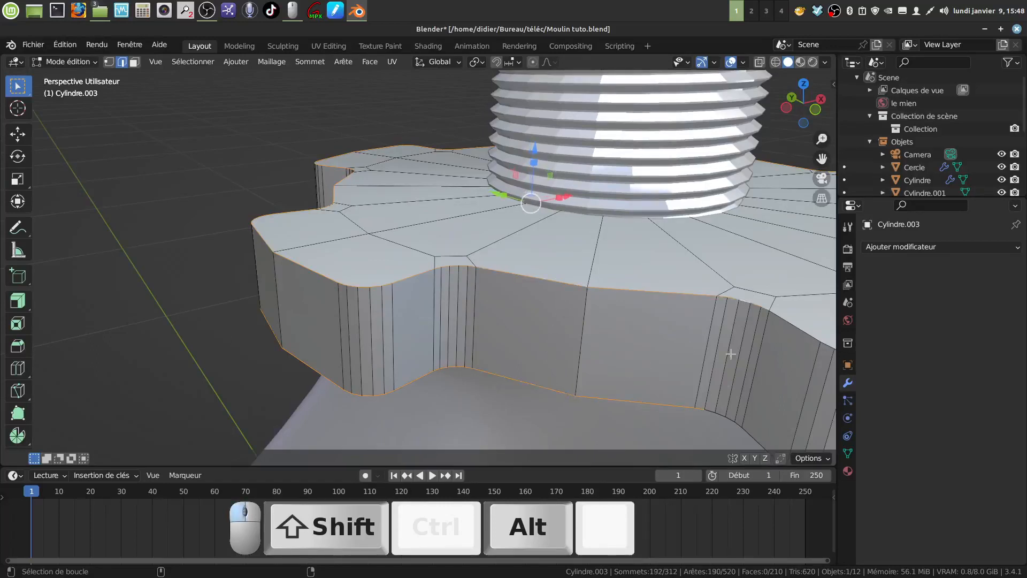
{"action": "left_click", "coordinate": [722, 415], "text": "alt+shift"}
{"action": "left_click", "coordinate": [766, 432], "text": "alt+shift"}
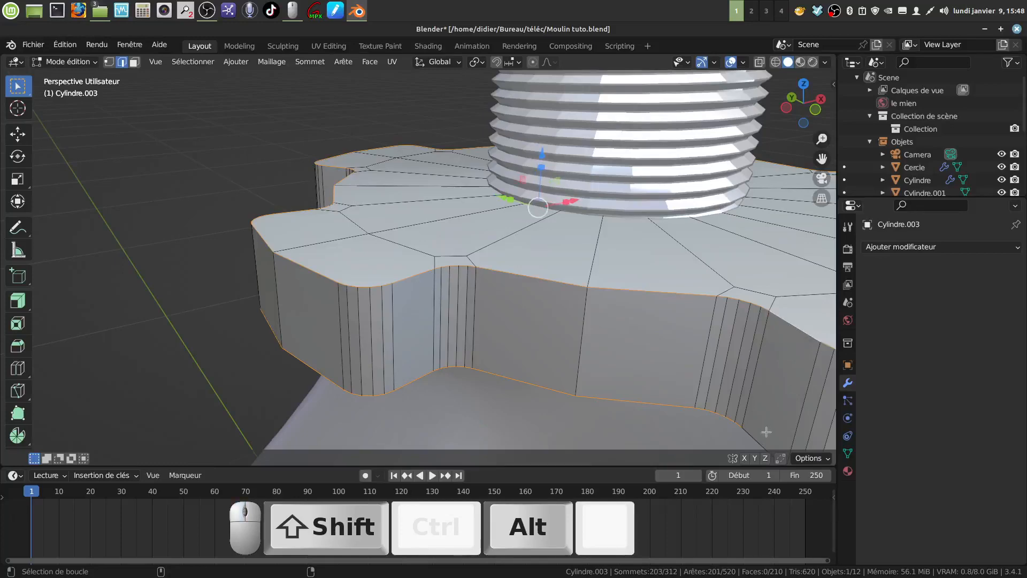
{"action": "left_click", "coordinate": [759, 436], "text": "alt+shift"}
{"action": "middle_click_drag", "start_coordinate": [759, 436], "coordinate": [527, 333], "text": "shift"}
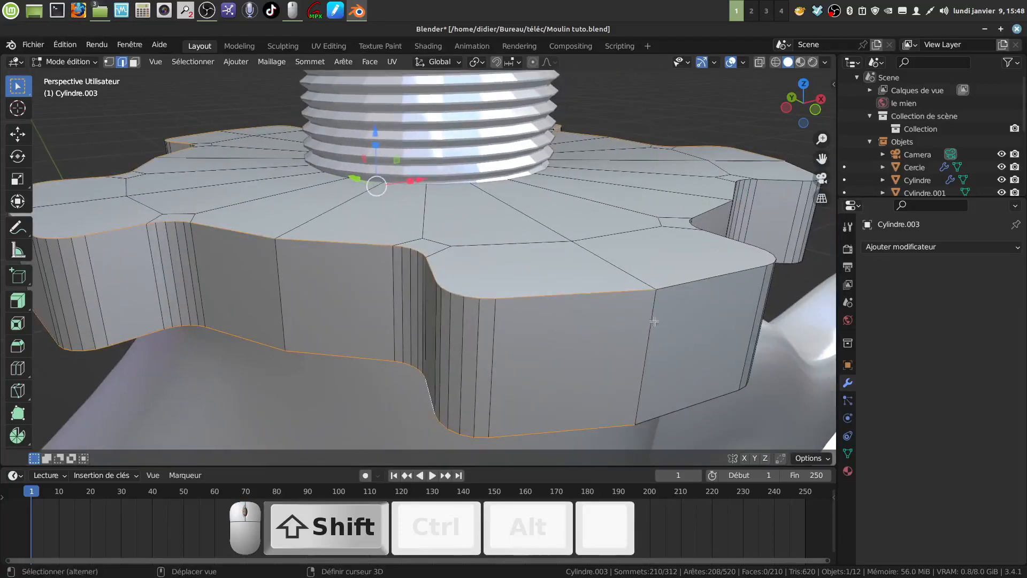
{"action": "left_click", "coordinate": [704, 288], "text": "alt+shift"}
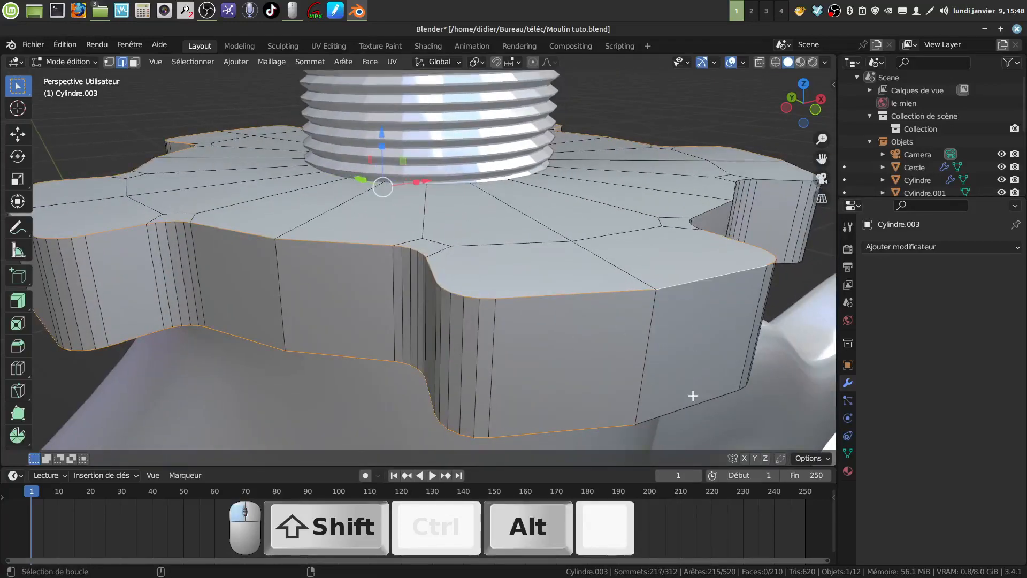
{"action": "left_click", "coordinate": [692, 395], "text": "alt+shift"}
- Complete the outline selection with the last gap's upper and lower edges and the remaining half of the closing tooth
{"action": "middle_click_drag", "start_coordinate": [692, 395], "coordinate": [457, 289]}
{"action": "left_click", "coordinate": [454, 280], "text": "alt+shift"}
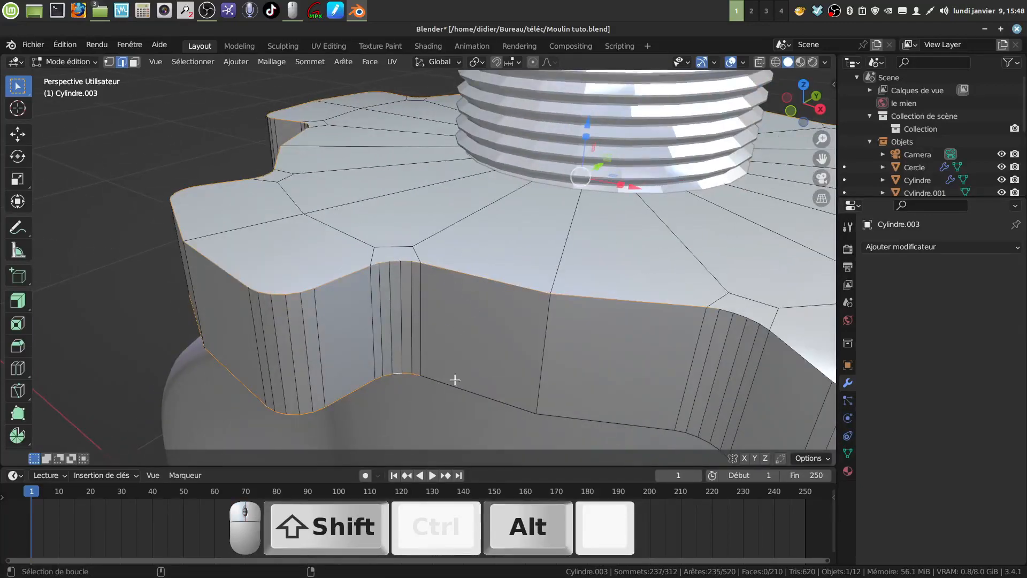
{"action": "left_click", "coordinate": [475, 389], "text": "alt+shift"}
{"action": "middle_click_drag", "start_coordinate": [624, 368], "coordinate": [523, 321], "text": "shift"}
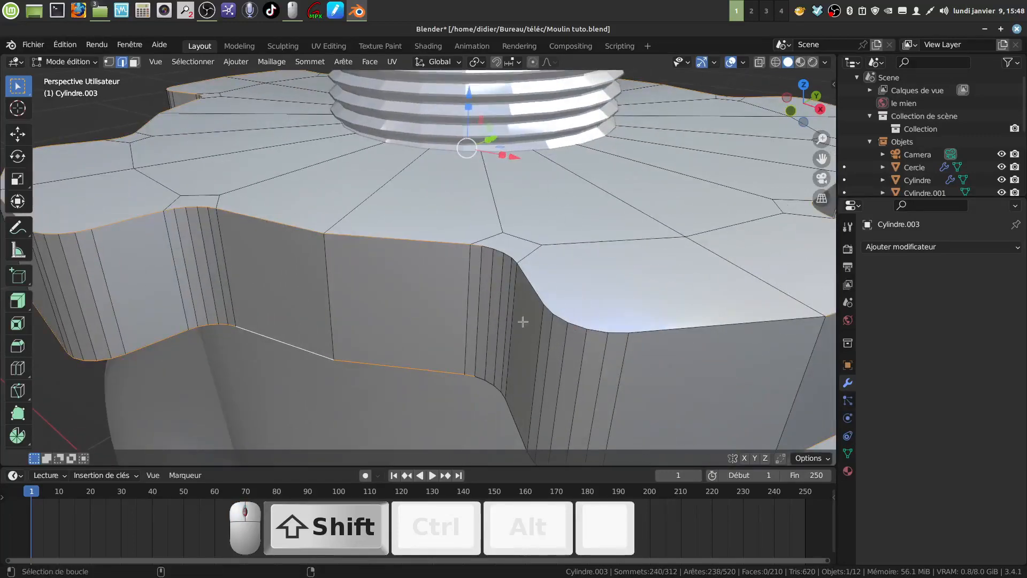
{"action": "left_click", "coordinate": [489, 380], "text": "alt+shift"}
{"action": "left_click", "coordinate": [550, 319], "text": "alt+shift"}
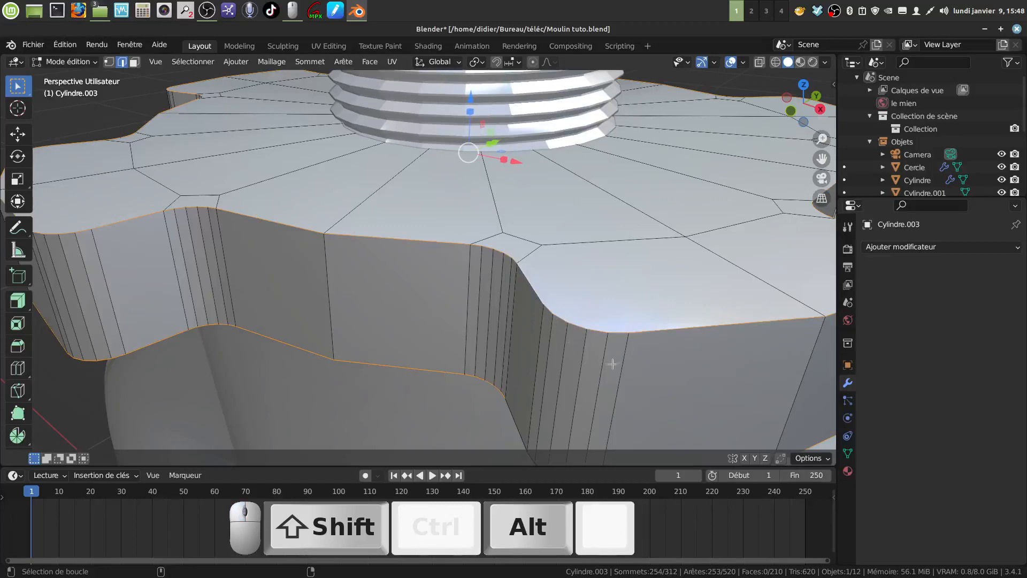
{"action": "middle_click_drag", "start_coordinate": [687, 365], "coordinate": [550, 371], "text": "shift"}
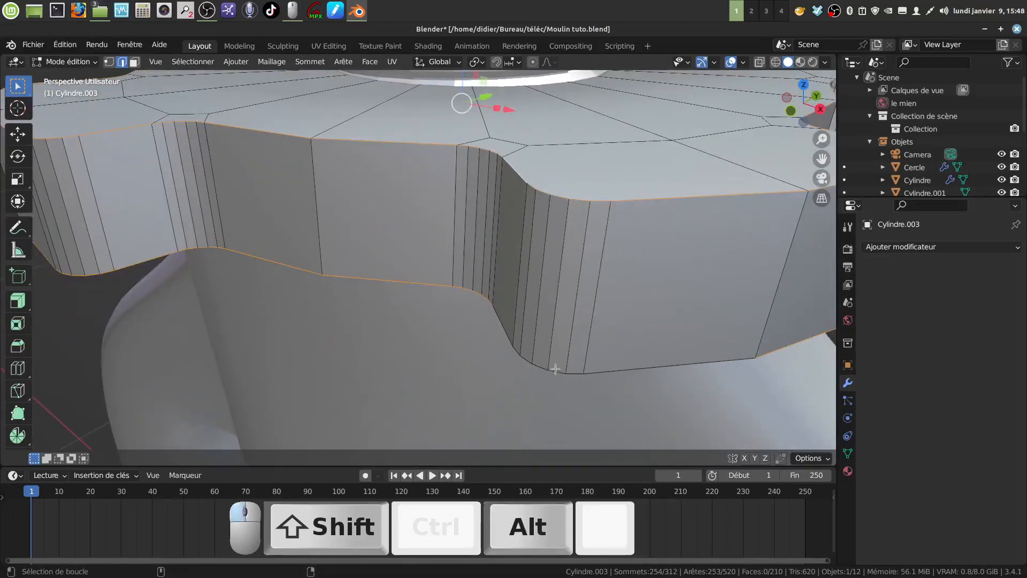
{"action": "left_click", "coordinate": [555, 368], "text": "alt+shift"}
{"action": "middle_click_drag", "start_coordinate": [665, 356], "coordinate": [412, 306]}
{"action": "middle_click_drag", "start_coordinate": [409, 304], "coordinate": [348, 260], "text": "shift"}
{"action": "scroll", "coordinate": [413, 263], "scroll_direction": "down", "scroll_amount": 4}
{"action": "middle_click_drag", "start_coordinate": [465, 273], "coordinate": [672, 278]}
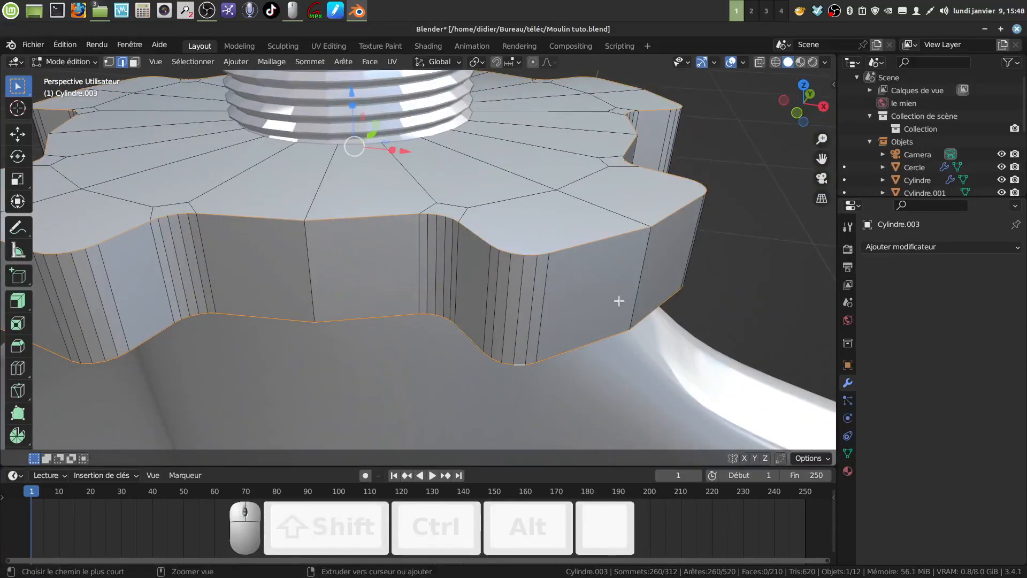
- Bevel the selected upper and lower outline edges of the nut by about 0.00484 m with three segments
{"action": "key", "text": "ctrl+b"}
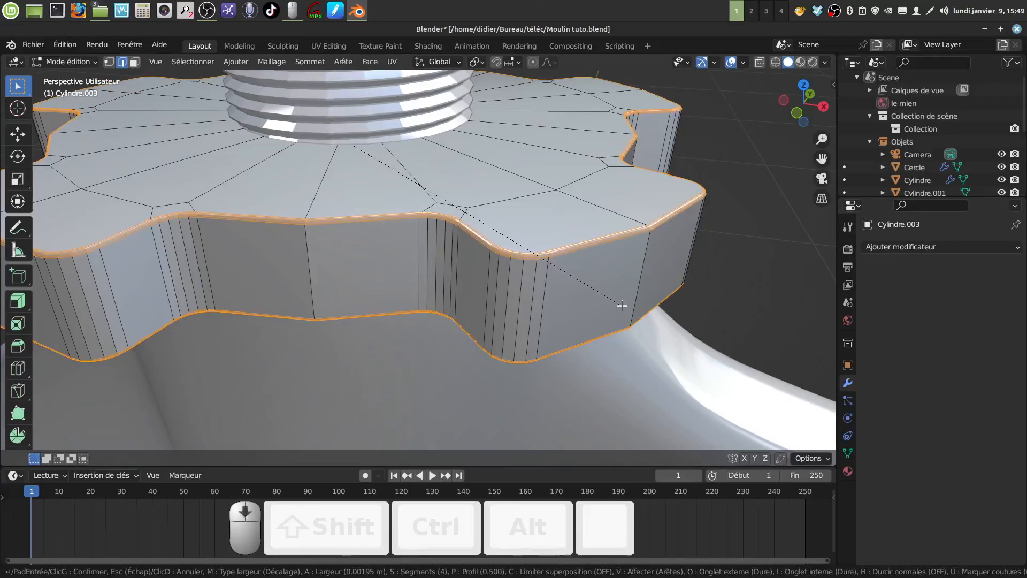
{"action": "scroll", "coordinate": [622, 305], "scroll_direction": "down", "scroll_amount": 2}
{"action": "scroll", "coordinate": [625, 306], "scroll_direction": "up", "scroll_amount": 1}
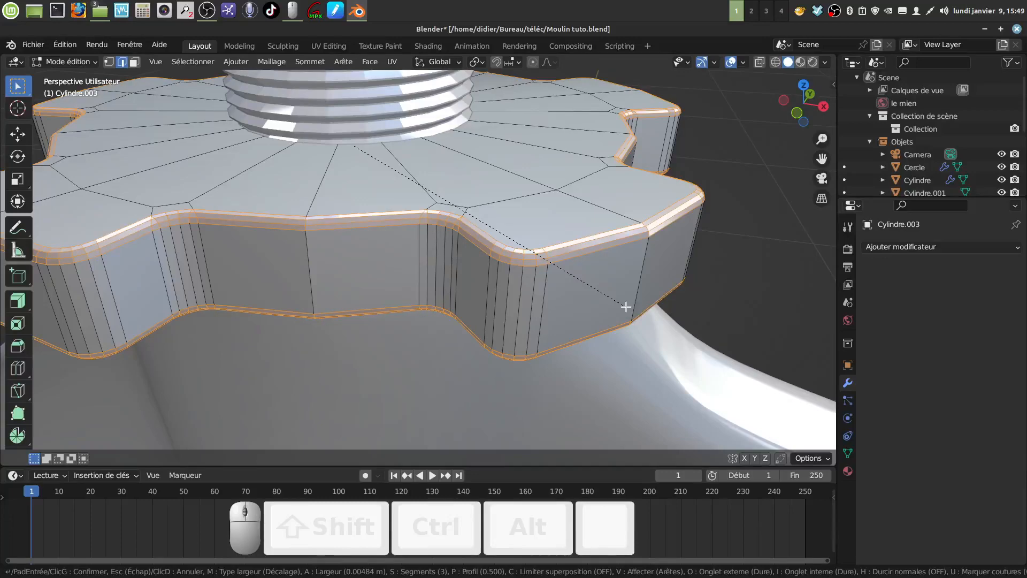
{"action": "left_click", "coordinate": [626, 307]}
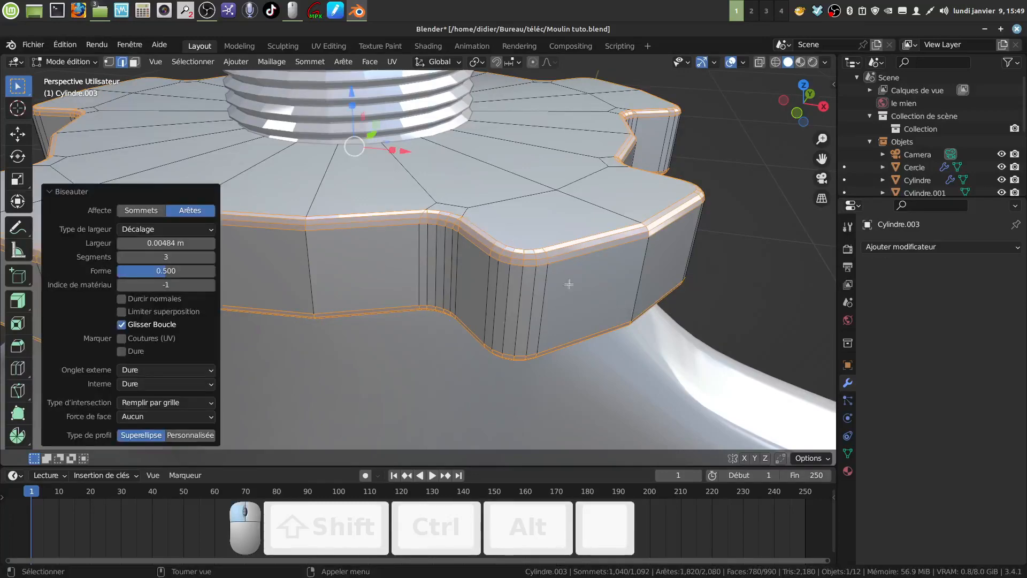
- Apply automatic smooth shading with a 30° angle to the nut in Object Mode and check its surface
{"action": "middle_click_drag", "start_coordinate": [626, 307], "coordinate": [485, 266]}
{"action": "key", "text": "Tab"}
{"action": "right_click", "coordinate": [418, 270]}
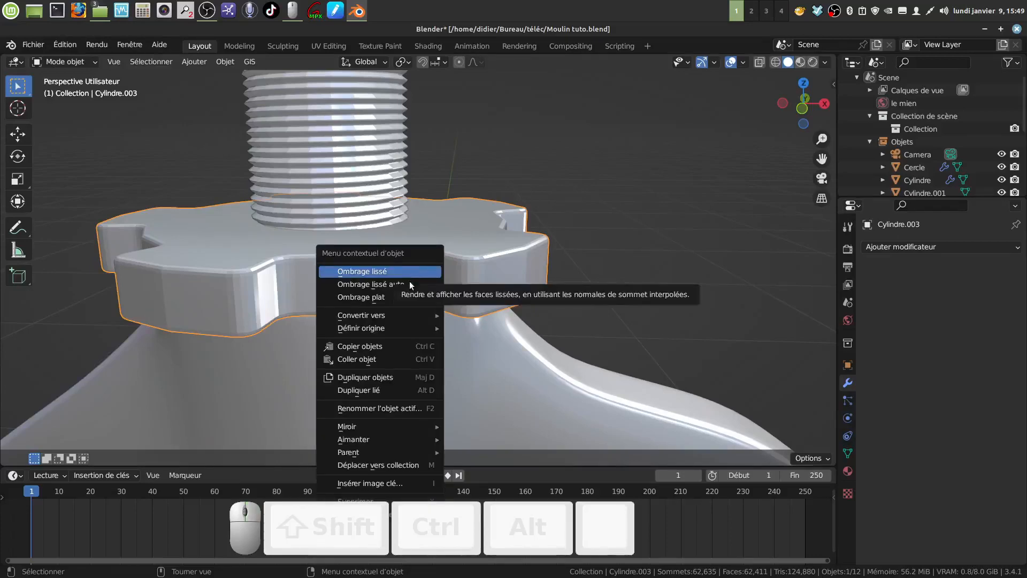
{"action": "left_click", "coordinate": [409, 271]}
{"action": "middle_click_drag", "start_coordinate": [409, 283], "coordinate": [458, 306]}
{"action": "scroll", "coordinate": [468, 317], "scroll_direction": "up", "scroll_amount": 2}
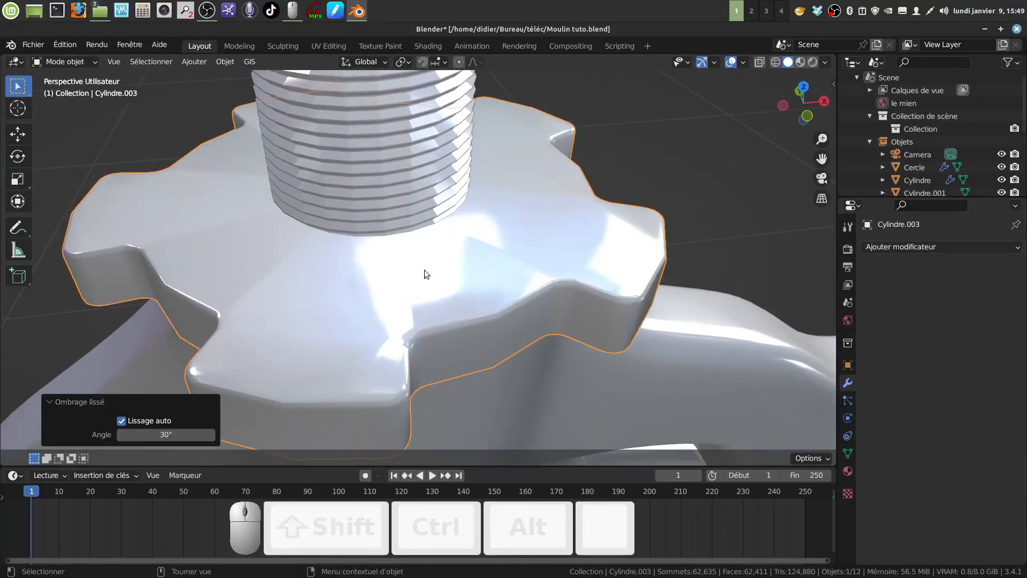
{"action": "mouse_move", "coordinate": [424, 269]}
{"action": "middle_mouse_down"}
{"action": "mouse_move", "coordinate": [412, 259]}
{"action": "mouse_move", "coordinate": [374, 278]}
{"action": "mouse_move", "coordinate": [431, 274]}
{"action": "middle_mouse_up"}
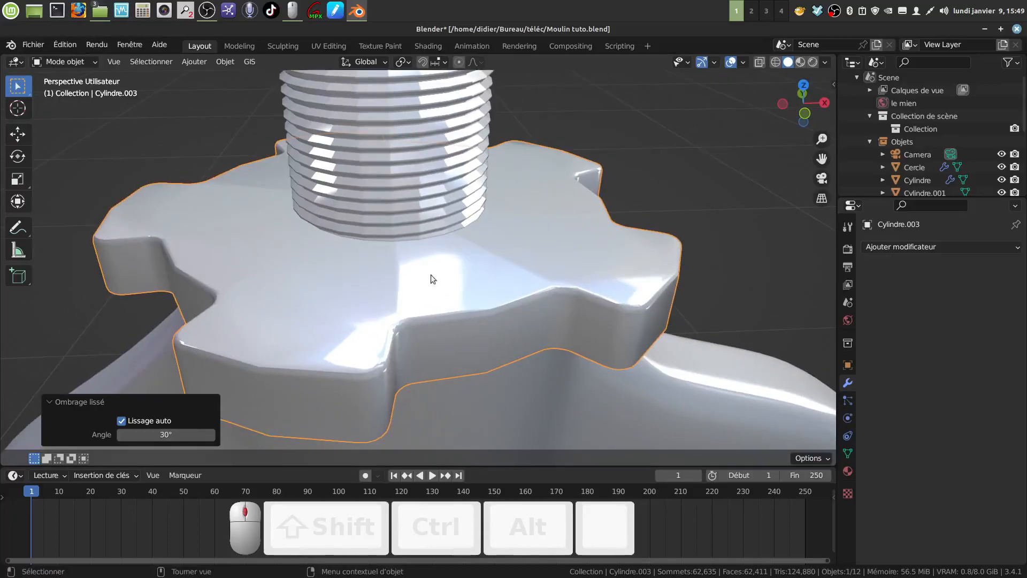
{"action": "key", "text": "Tab"}
{"action": "key", "text": "Tab"}
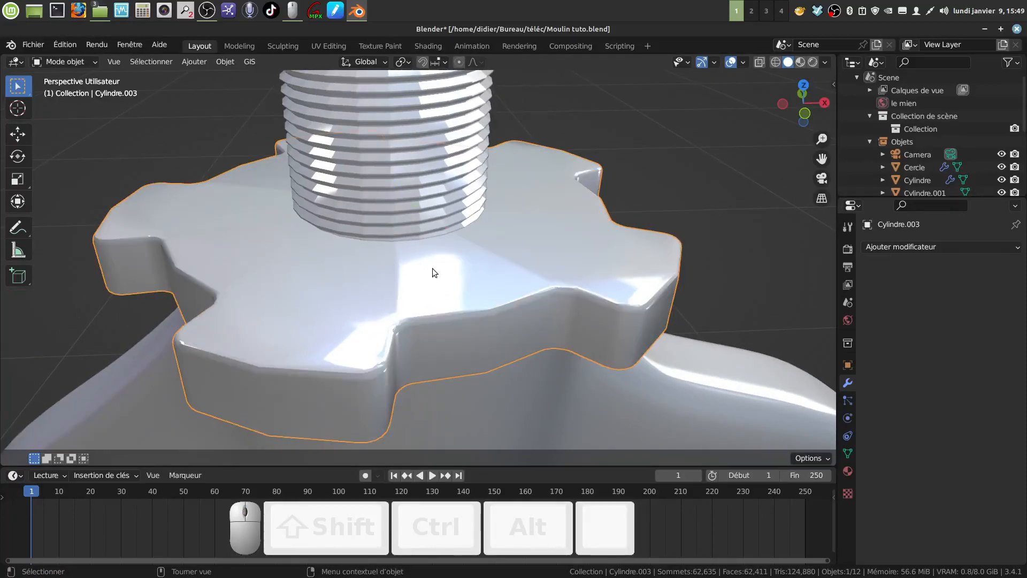
- Isolate the nut in local view and circle-select the central fan of triangular faces on its upper side in face mode
{"action": "key", "text": "KP_Divide"}
{"action": "key", "text": "Tab"}
{"action": "scroll", "coordinate": [432, 269], "scroll_direction": "up", "scroll_amount": 3}
{"action": "middle_click_drag", "start_coordinate": [432, 270], "coordinate": [395, 253]}
{"action": "key", "text": "a"}
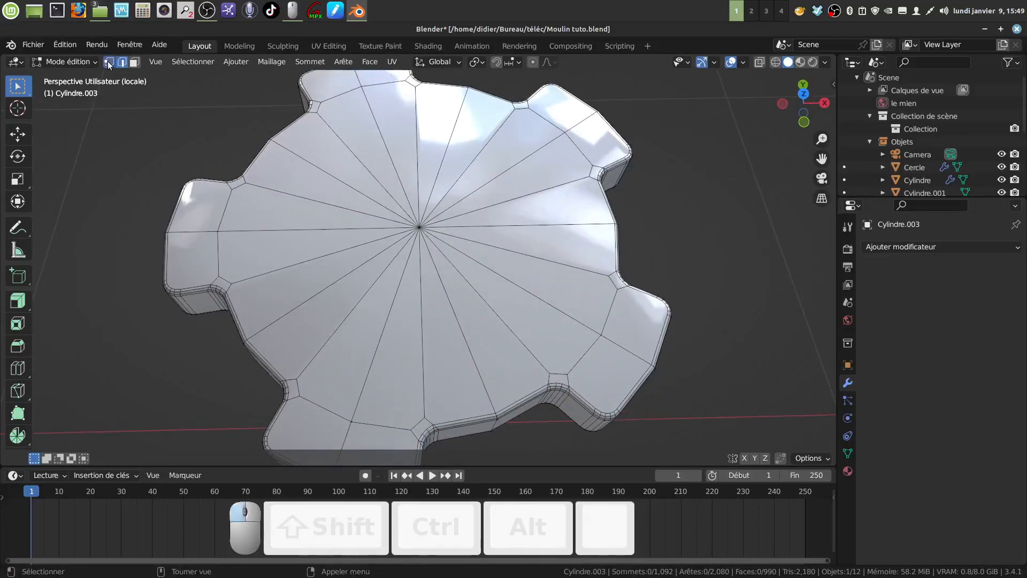
{"action": "left_click", "coordinate": [109, 62]}
{"action": "left_click", "coordinate": [135, 63]}
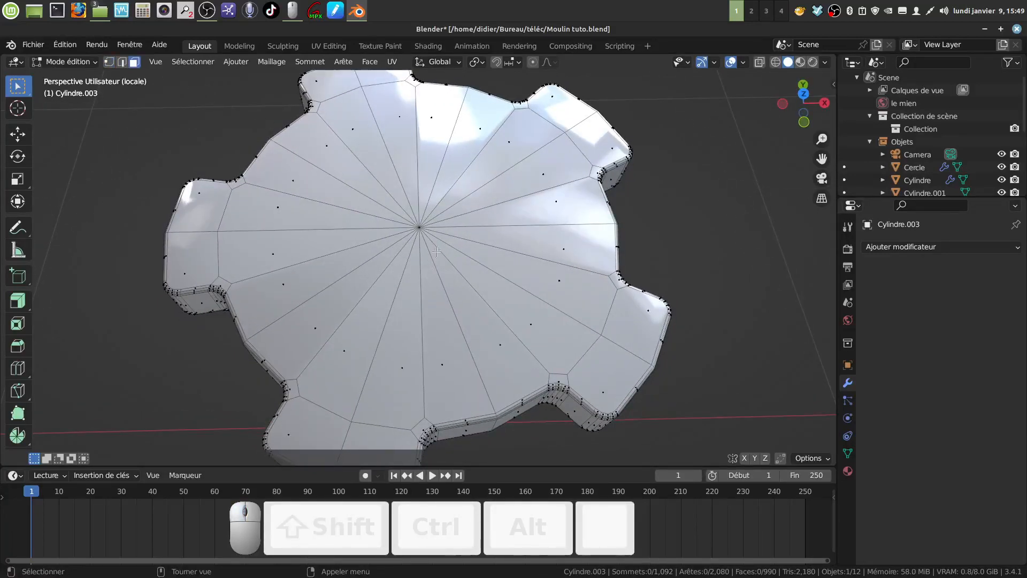
{"action": "key", "text": "c"}
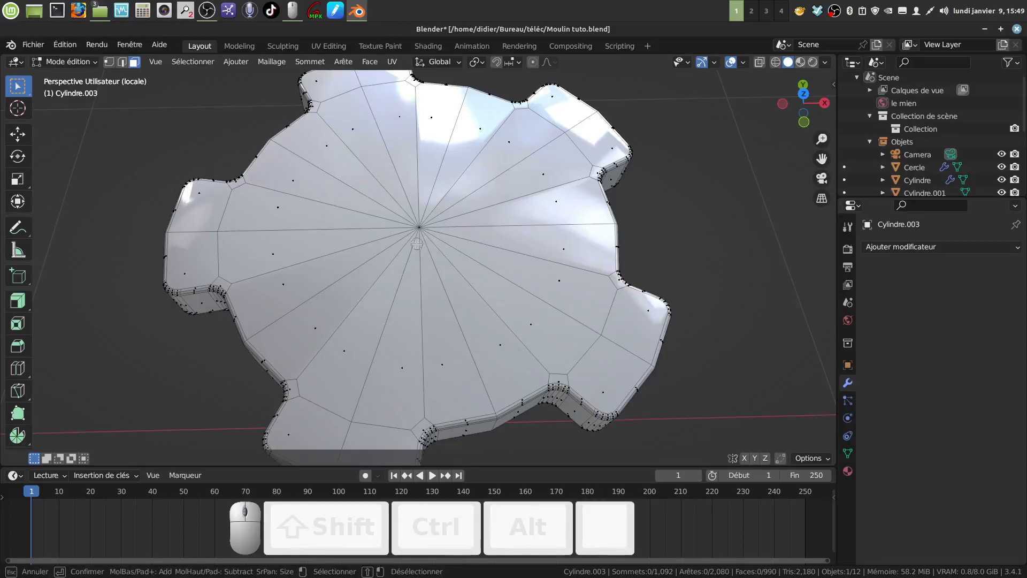
{"action": "mouse_move", "coordinate": [417, 243]}
{"action": "left_mouse_down"}
{"action": "mouse_move", "coordinate": [514, 284]}
{"action": "mouse_move", "coordinate": [392, 265]}
{"action": "left_mouse_up"}
{"action": "right_click", "coordinate": [405, 263]}
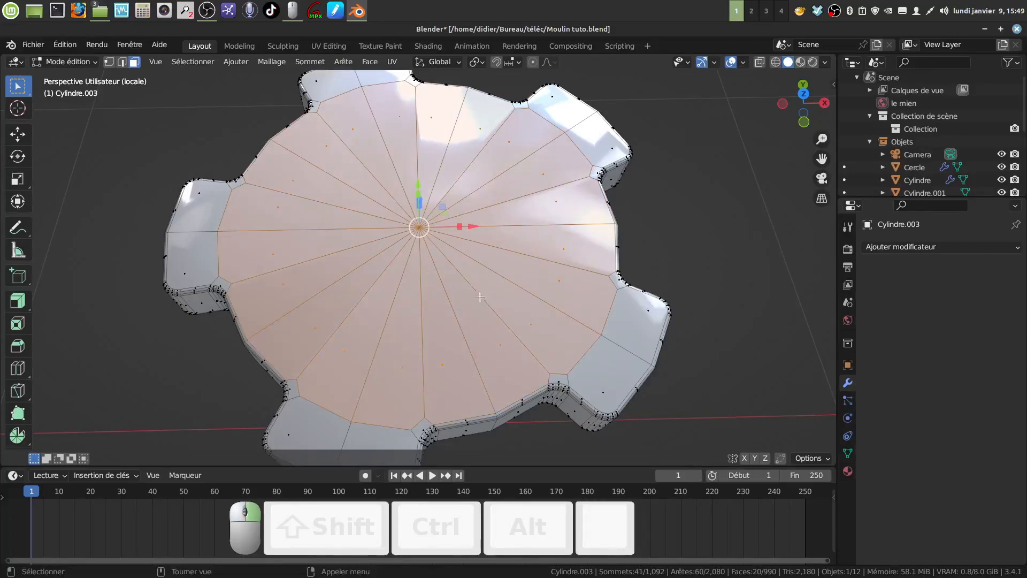
- Add the matching central fan of faces on the nut's underside to the selection
{"action": "middle_click_drag", "start_coordinate": [405, 264], "coordinate": [409, 202]}
{"action": "middle_click_drag", "start_coordinate": [409, 203], "coordinate": [421, 257], "text": "shift"}
{"action": "middle_click_drag", "start_coordinate": [421, 257], "coordinate": [432, 192]}
{"action": "middle_click_drag", "start_coordinate": [433, 192], "coordinate": [433, 130], "text": "shift"}
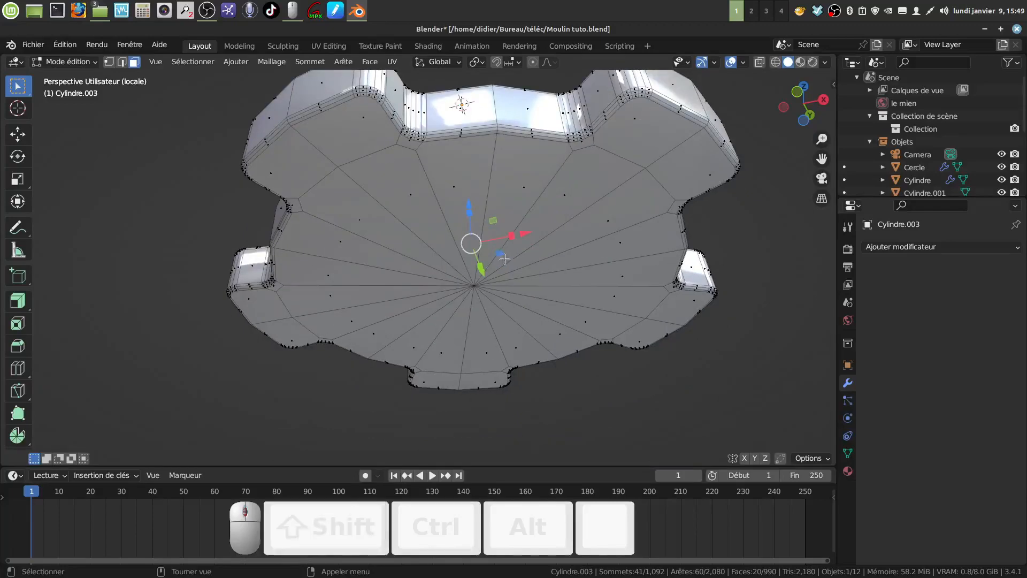
{"action": "key", "text": "c"}
{"action": "mouse_move", "coordinate": [492, 263]}
{"action": "left_mouse_down"}
{"action": "mouse_move", "coordinate": [473, 298]}
{"action": "mouse_move", "coordinate": [475, 264]}
{"action": "left_mouse_up"}
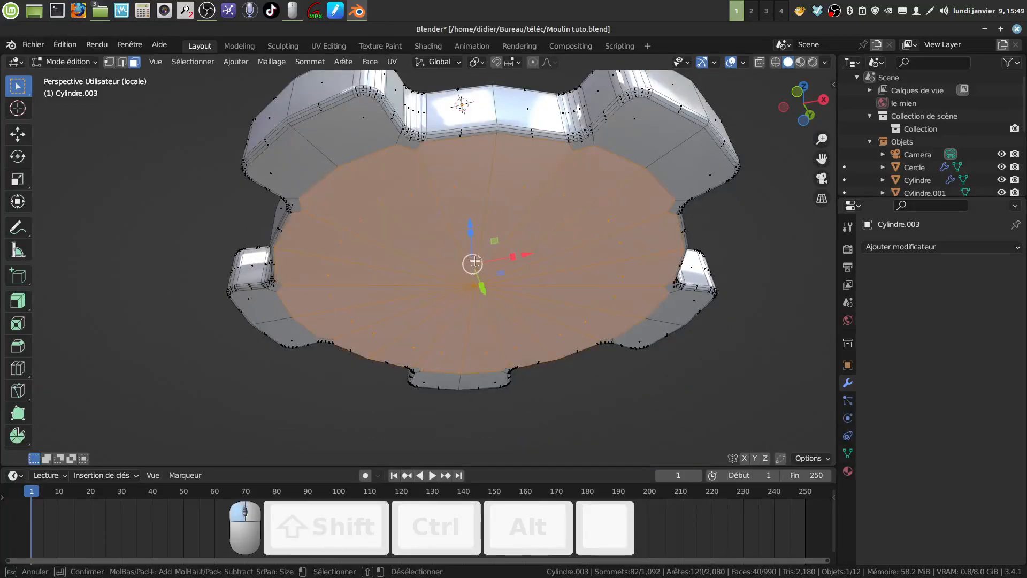
{"action": "right_click", "coordinate": [474, 264]}
{"action": "middle_click_drag", "start_coordinate": [474, 265], "coordinate": [461, 347]}
{"action": "middle_click_drag", "start_coordinate": [460, 347], "coordinate": [440, 457]}
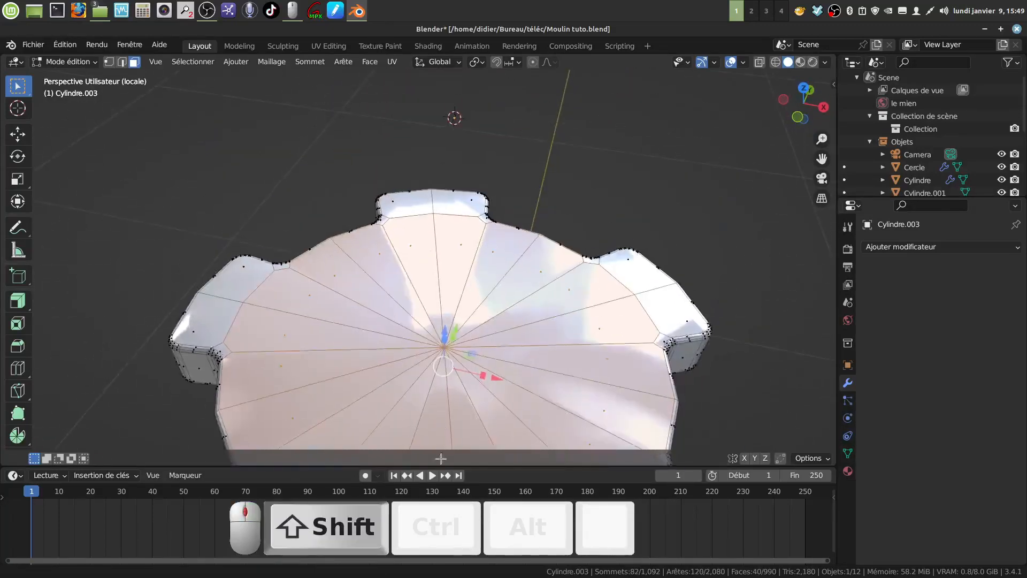
- Set the transform pivot point to individual origins and inset the selected faces on both sides by about 0.05265 m
{"action": "left_click", "coordinate": [481, 63]}
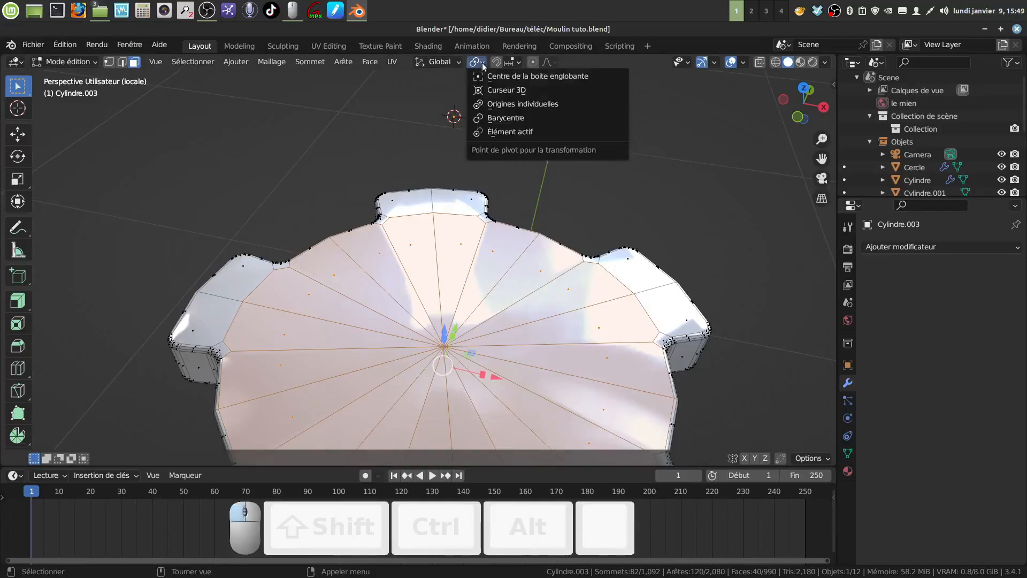
{"action": "left_click", "coordinate": [527, 104]}
{"action": "middle_click_drag", "start_coordinate": [528, 230], "coordinate": [530, 290]}
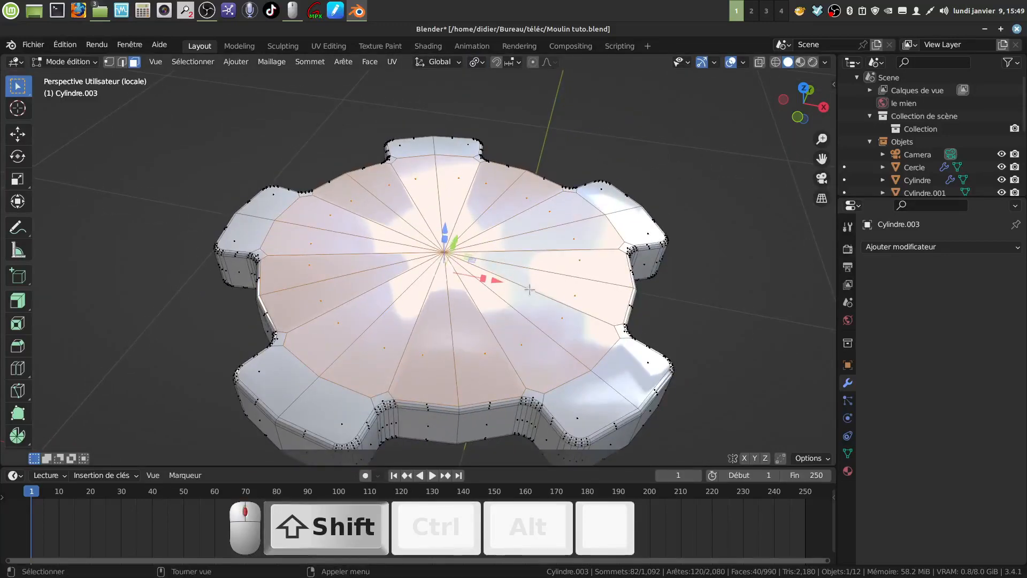
{"action": "middle_click_drag", "start_coordinate": [449, 325], "coordinate": [449, 373]}
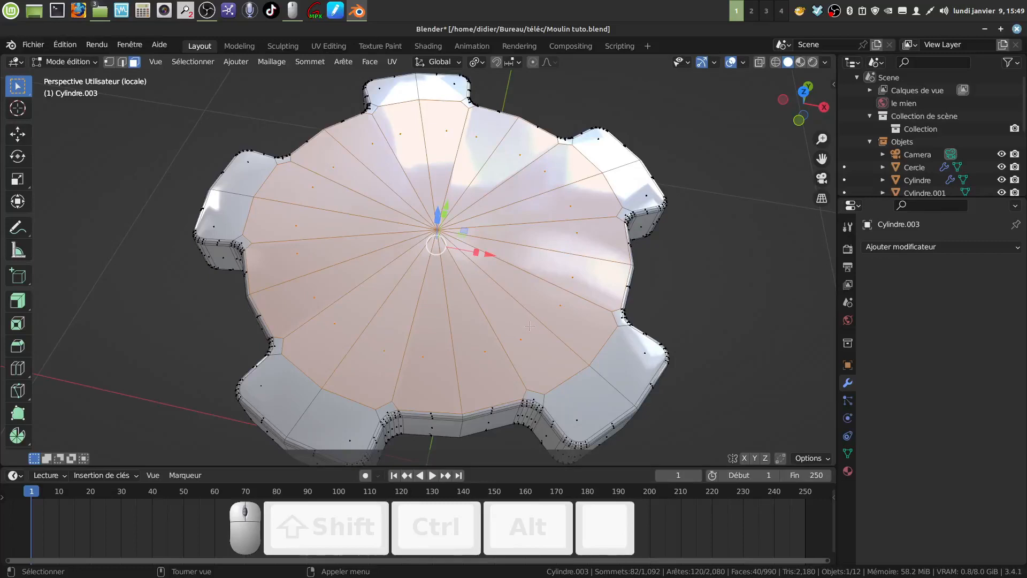
{"action": "key", "text": "i"}
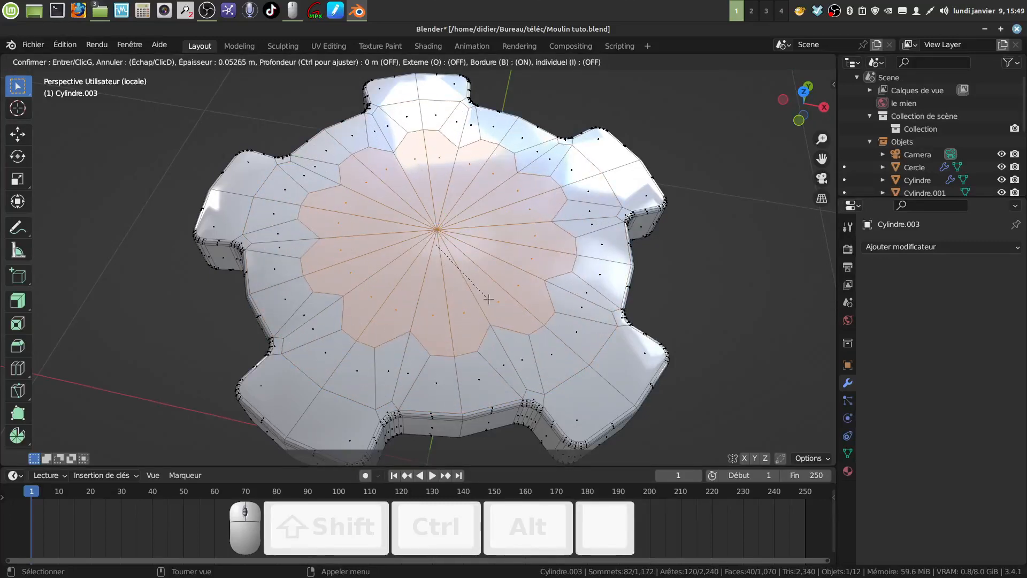
{"action": "left_click", "coordinate": [493, 274]}
- Reshape the borders of the inset faces into regular circles with the LoopTools Circle operation
{"action": "right_click", "coordinate": [510, 266]}
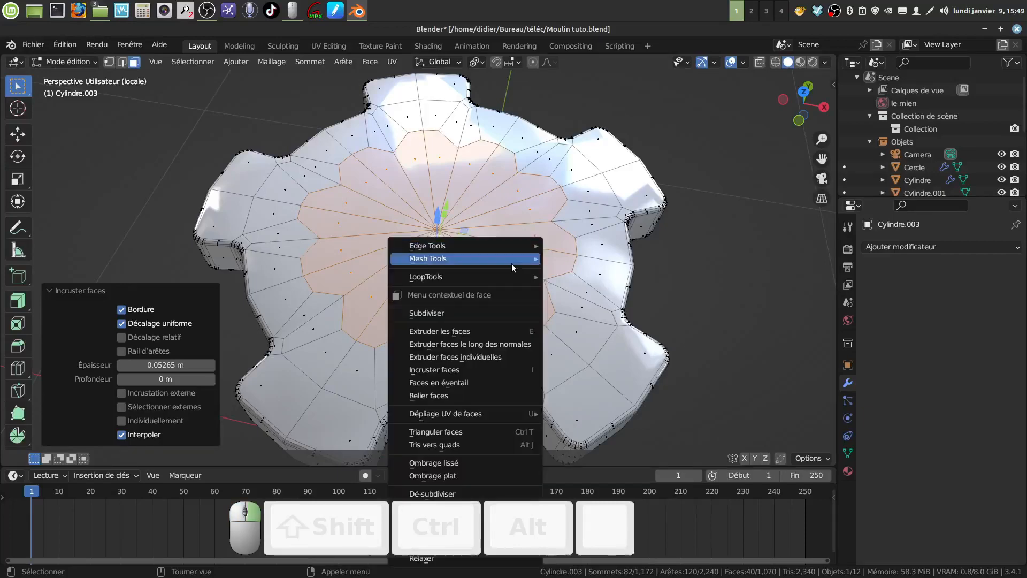
{"action": "mouse_move", "coordinate": [484, 278]}
{"action": "left_click", "coordinate": [577, 292]}
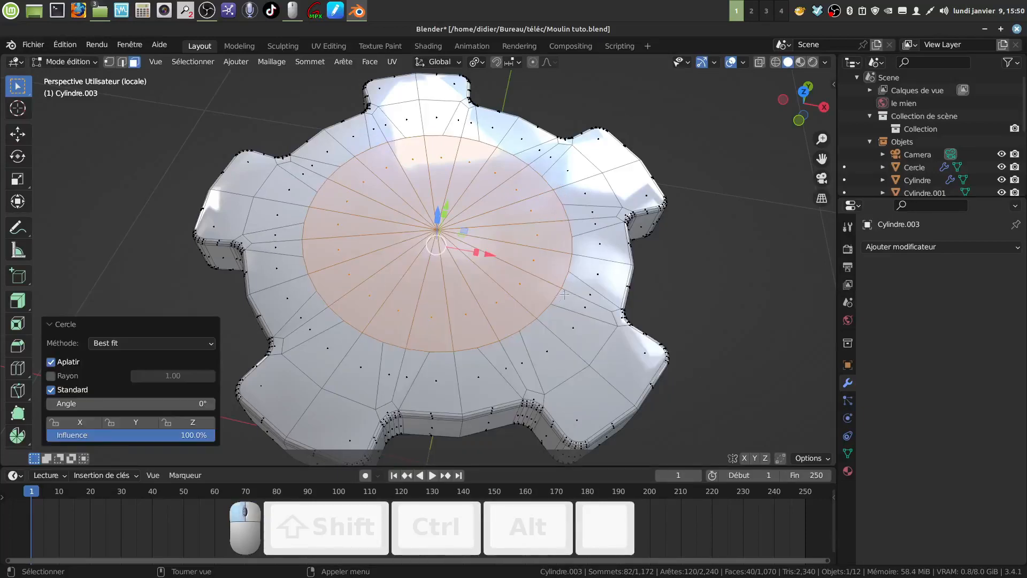
{"action": "middle_click_drag", "start_coordinate": [549, 293], "coordinate": [549, 293]}
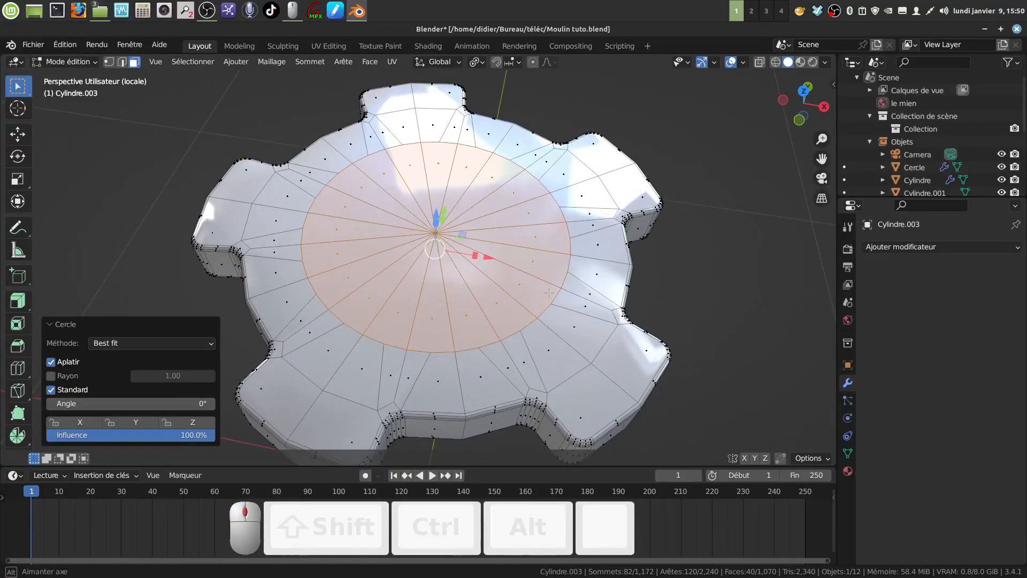
- Scale the circular face regions on both sides down twice, by about 0.662 and then 0.692
{"action": "key", "text": "s"}
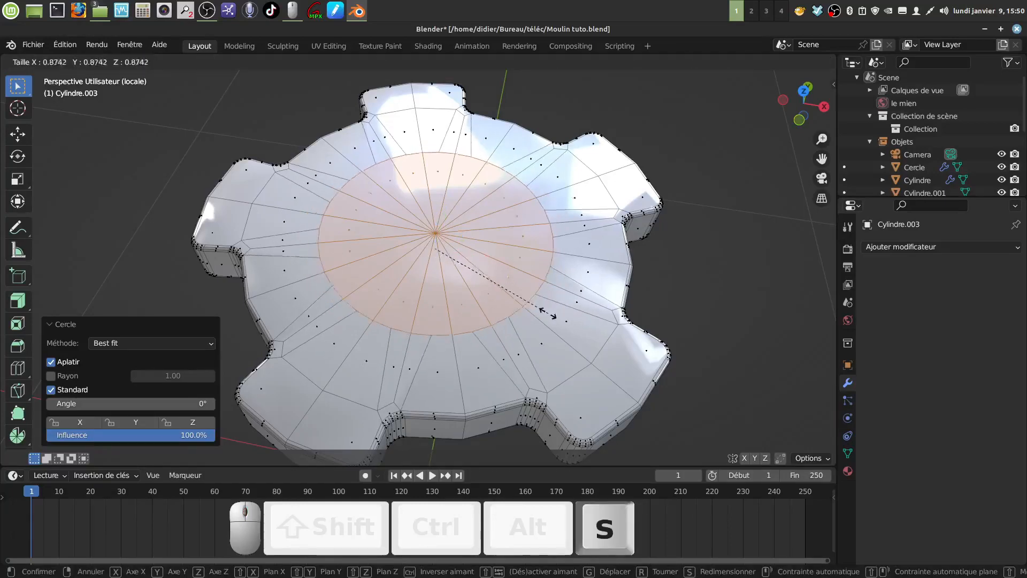
{"action": "left_click", "coordinate": [520, 297]}
{"action": "middle_click_drag", "start_coordinate": [520, 299], "coordinate": [515, 268]}
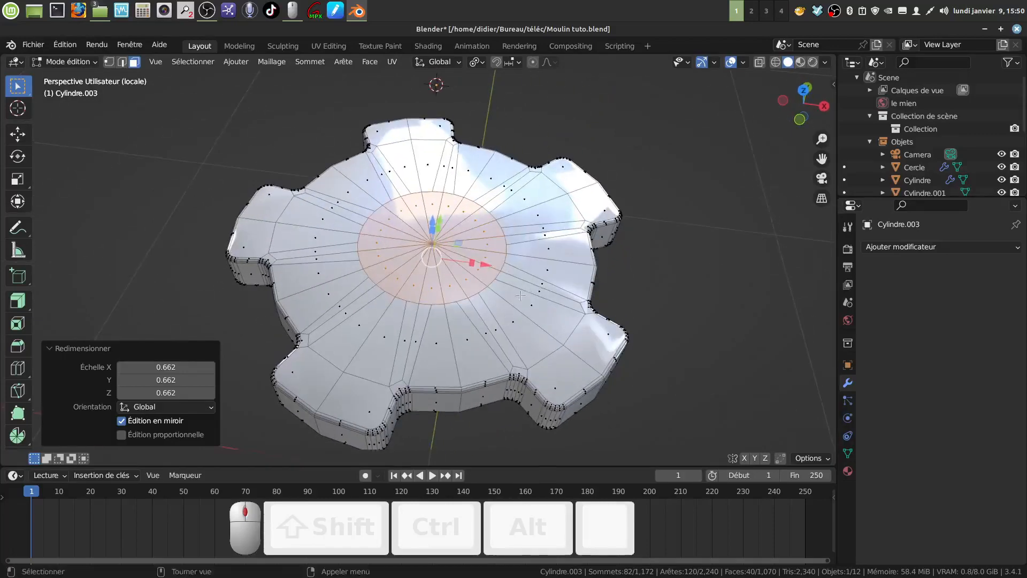
{"action": "key", "text": "s"}
{"action": "left_click", "coordinate": [507, 310]}
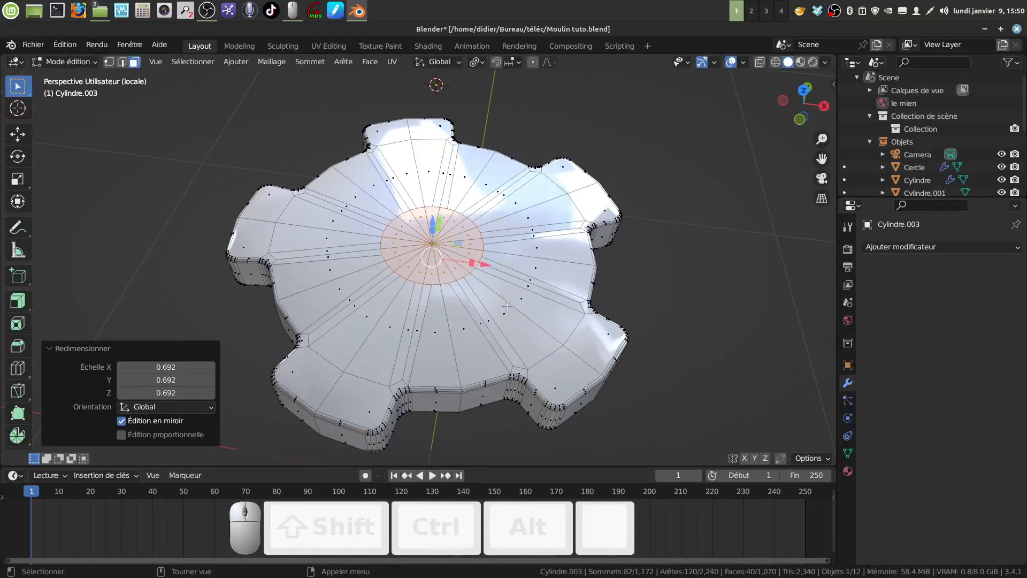
- Delete the faces of both central circles to open the nut's bore, and reapply smooth shading to the object
{"action": "key", "text": "x"}
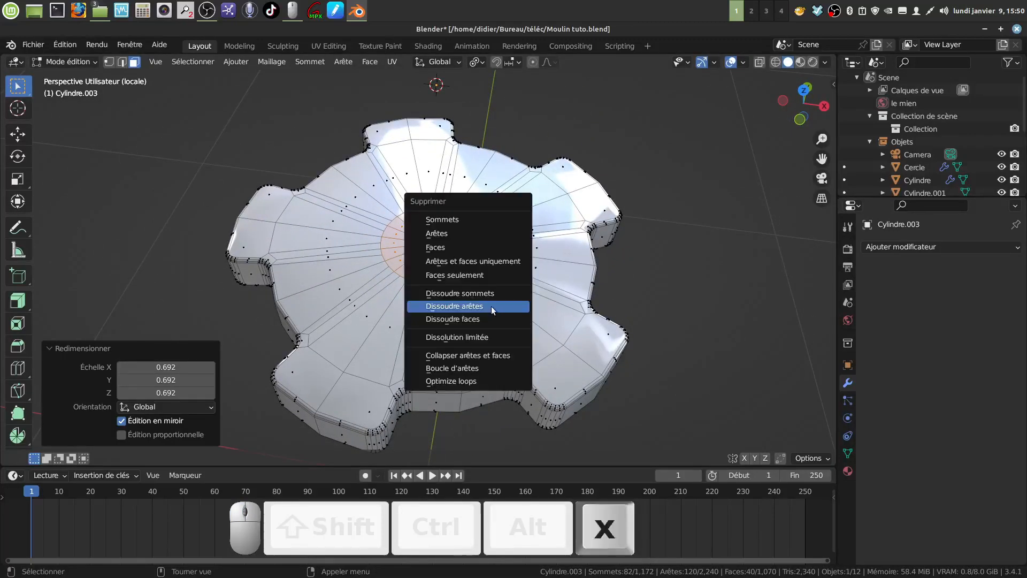
{"action": "left_click", "coordinate": [465, 247]}
{"action": "key", "text": "Tab"}
{"action": "mouse_move", "coordinate": [470, 277]}
{"action": "middle_mouse_down"}
{"action": "mouse_move", "coordinate": [458, 258]}
{"action": "mouse_move", "coordinate": [497, 284]}
{"action": "mouse_move", "coordinate": [506, 344]}
{"action": "mouse_move", "coordinate": [502, 321]}
{"action": "mouse_move", "coordinate": [512, 319]}
{"action": "mouse_move", "coordinate": [490, 373]}
{"action": "middle_mouse_up"}
{"action": "right_click", "coordinate": [518, 301]}
{"action": "left_click", "coordinate": [485, 295]}
{"action": "right_click", "coordinate": [503, 320]}
{"action": "left_click", "coordinate": [499, 333]}
{"action": "key", "text": "Tab"}
- Circle-select the full ring of faces around the bore on the upper side and try to dissolve them together
{"action": "middle_click_drag", "start_coordinate": [490, 373], "coordinate": [440, 343], "text": "shift"}
{"action": "scroll", "coordinate": [488, 364], "scroll_direction": "up", "scroll_amount": 3}
{"action": "scroll", "coordinate": [460, 317], "scroll_direction": "down", "scroll_amount": 3}
{"action": "key", "text": "c"}
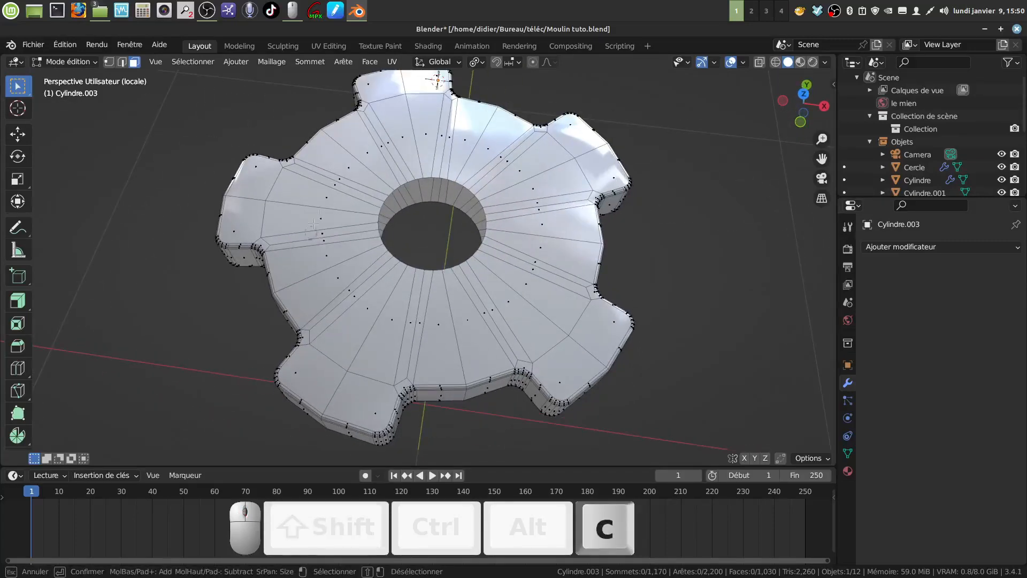
{"action": "mouse_move", "coordinate": [329, 202]}
{"action": "left_mouse_down"}
{"action": "mouse_move", "coordinate": [337, 252]}
{"action": "mouse_move", "coordinate": [489, 294]}
{"action": "mouse_move", "coordinate": [527, 208]}
{"action": "mouse_move", "coordinate": [455, 138]}
{"action": "mouse_move", "coordinate": [352, 218]}
{"action": "left_mouse_up"}
{"action": "right_click", "coordinate": [352, 219]}
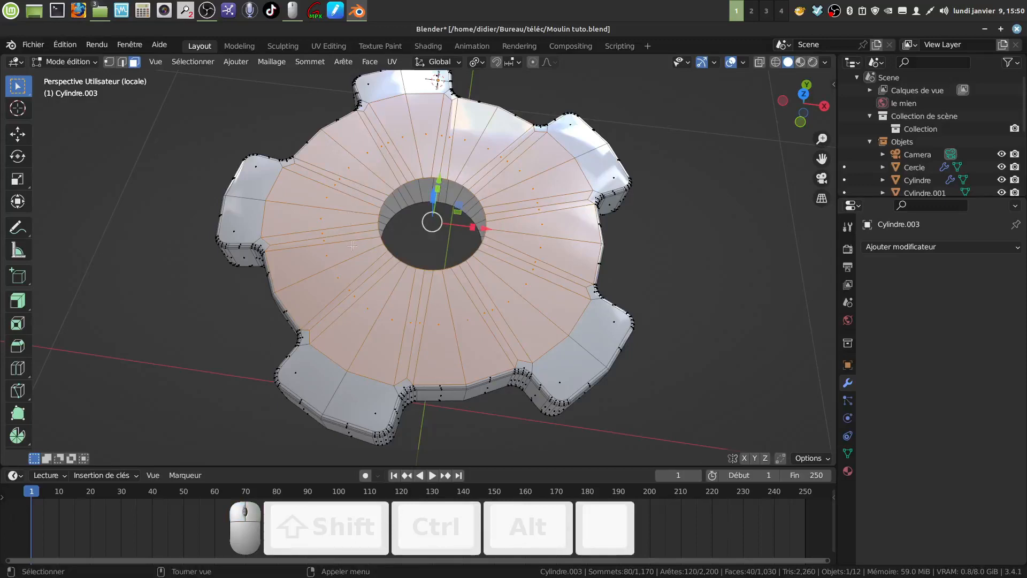
{"action": "key", "text": "ctrl+x"}
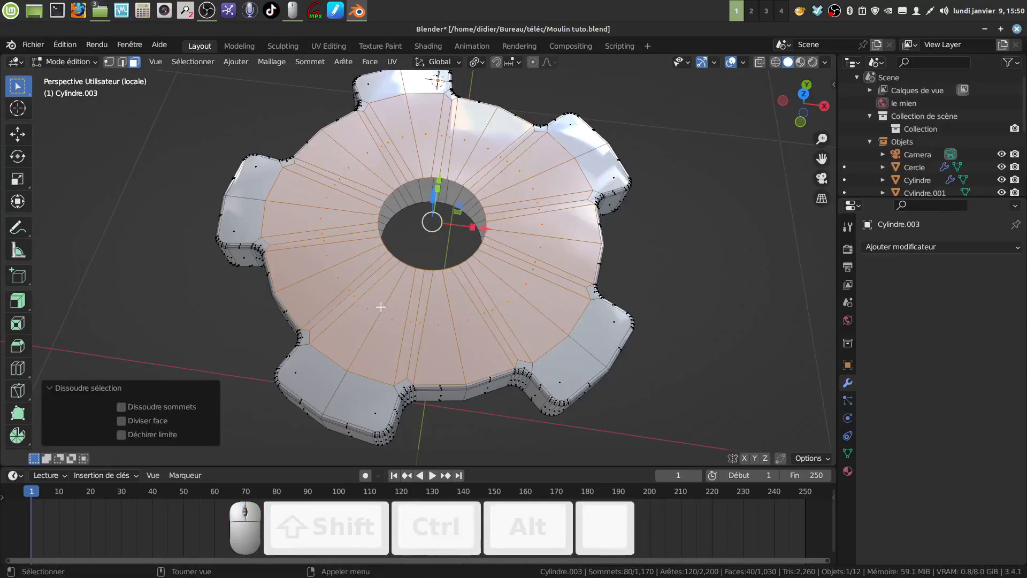
{"action": "key", "text": "ctrl+x"}
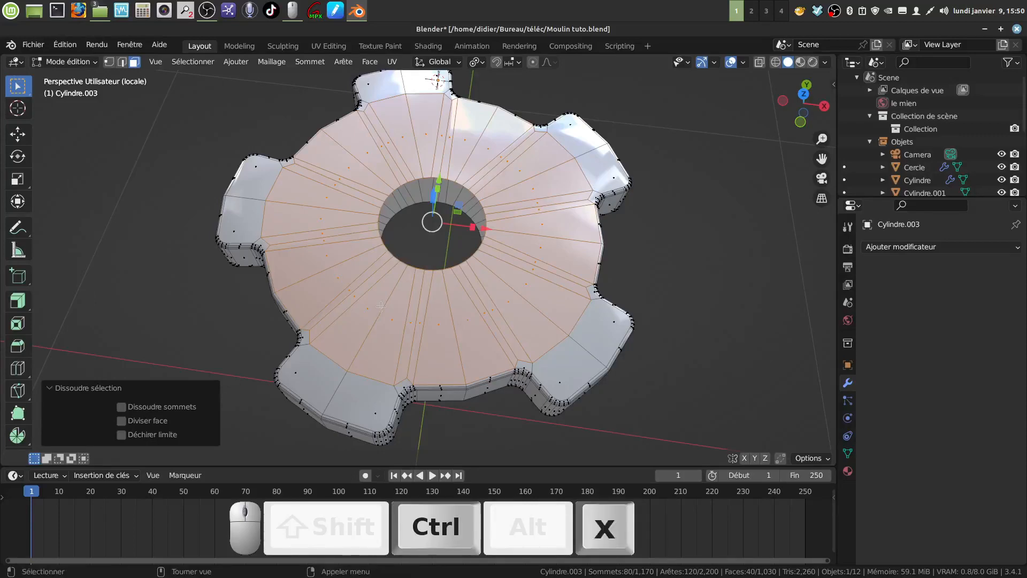
- Exclude one wedge-shaped face from the upper ring selection and dissolve the remaining selected faces into a single face
{"action": "scroll", "coordinate": [381, 306], "scroll_direction": "up", "scroll_amount": 2}
{"action": "middle_click_drag", "start_coordinate": [381, 307], "coordinate": [401, 319], "text": "shift"}
{"action": "middle_click_drag", "start_coordinate": [400, 320], "coordinate": [396, 329]}
{"action": "left_click", "coordinate": [363, 359], "text": "shift"}
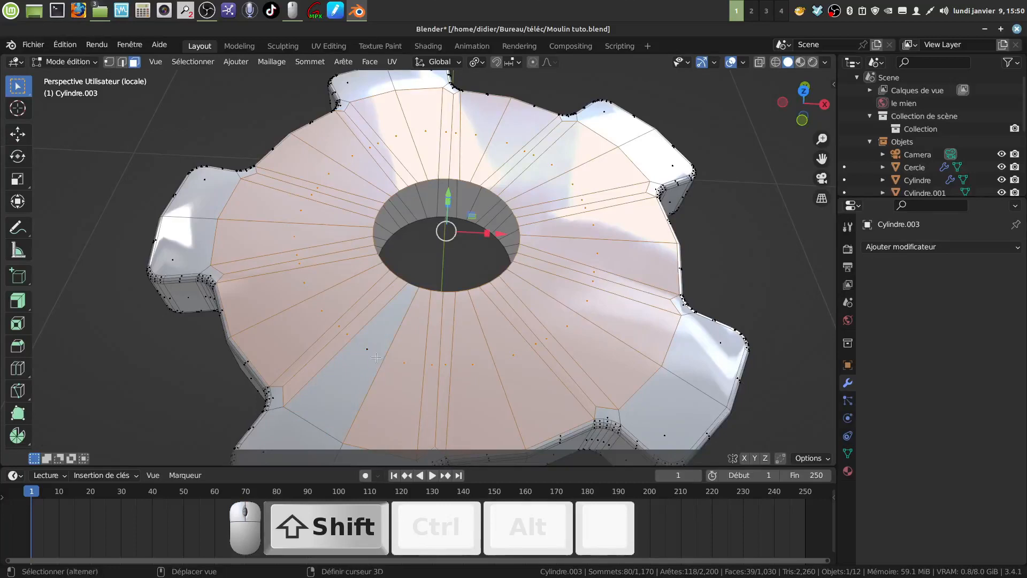
{"action": "key", "text": "ctrl+x"}
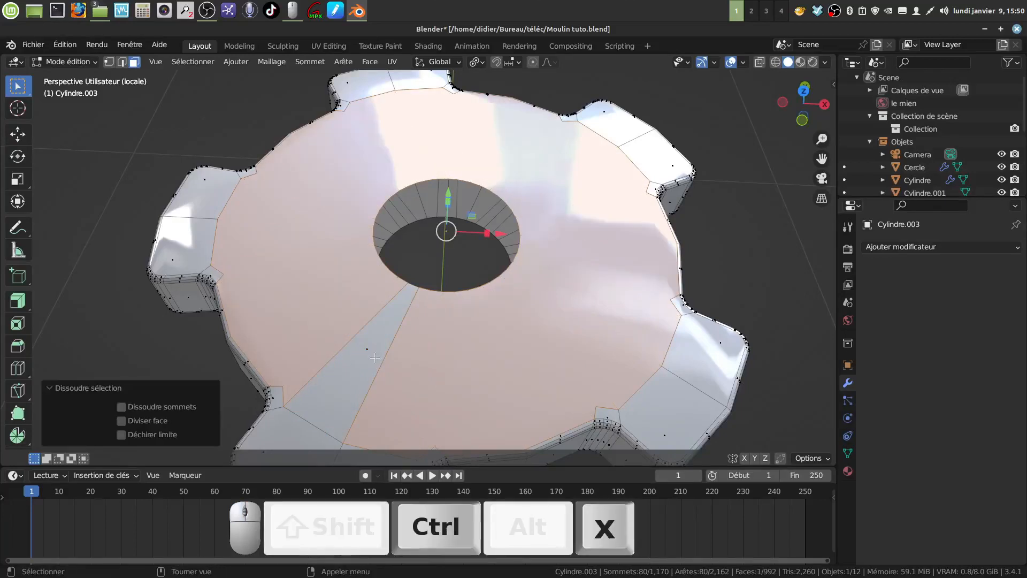
{"action": "key", "text": "a"}
- Examine the shading of the nut's upper surface and underside in Object Mode
{"action": "key", "text": "Tab"}
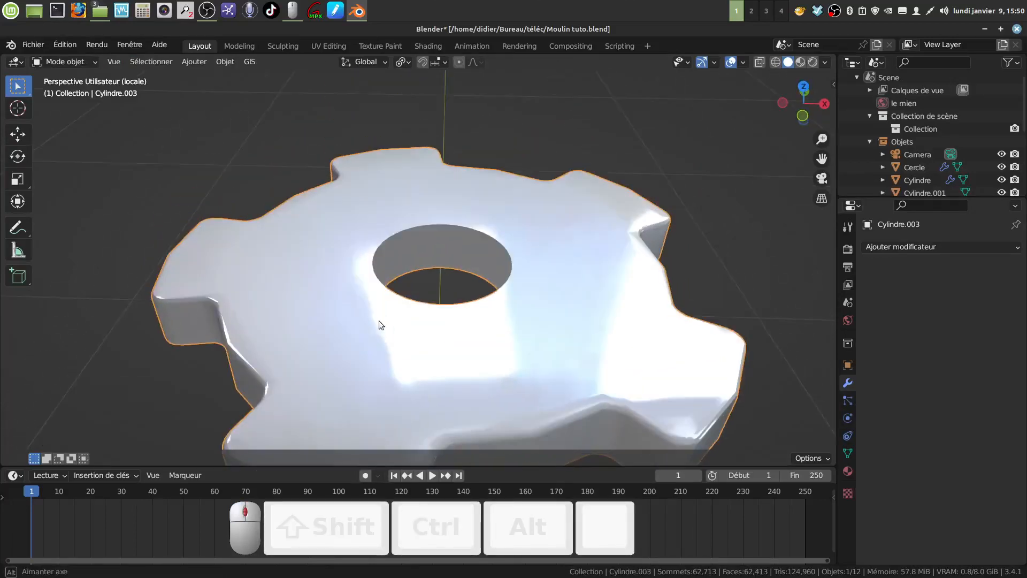
{"action": "middle_click_drag", "start_coordinate": [379, 320], "coordinate": [387, 344]}
{"action": "scroll", "coordinate": [428, 369], "scroll_direction": "down", "scroll_amount": 4}
{"action": "middle_click_drag", "start_coordinate": [438, 383], "coordinate": [455, 359]}
{"action": "middle_click_drag", "start_coordinate": [450, 400], "coordinate": [447, 333], "text": "shift"}
{"action": "scroll", "coordinate": [447, 342], "scroll_direction": "up", "scroll_amount": 4}
{"action": "middle_click_drag", "start_coordinate": [448, 445], "coordinate": [452, 342]}
{"action": "middle_click_drag", "start_coordinate": [457, 305], "coordinate": [461, 187], "text": "shift"}
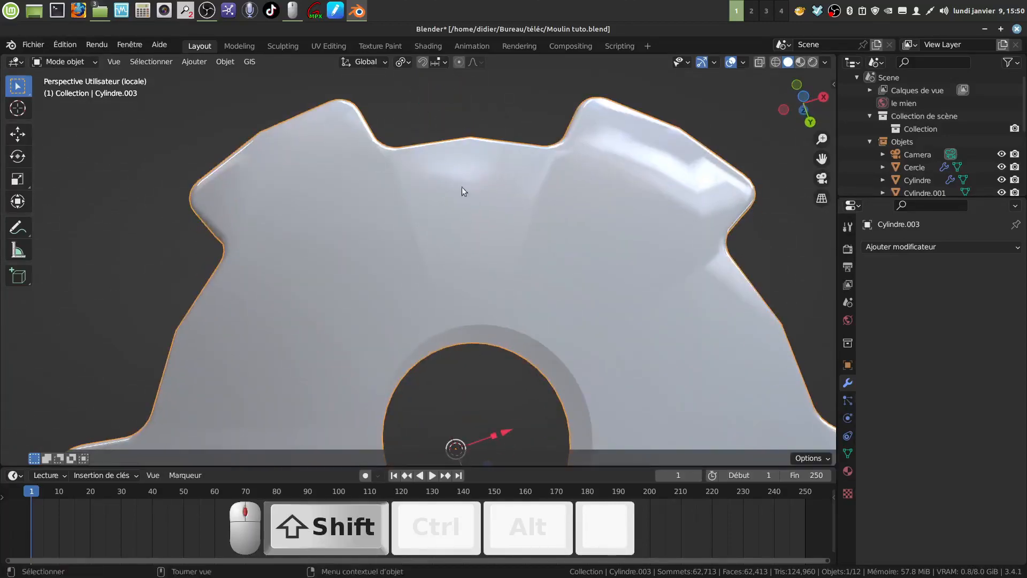
- Circle-select the ring of faces around the bore on the nut's underside, leave out one narrow wedge-shaped face, and dissolve the selected faces
{"action": "key", "text": "Tab"}
{"action": "scroll", "coordinate": [464, 203], "scroll_direction": "down", "scroll_amount": 4}
{"action": "middle_click_drag", "start_coordinate": [464, 369], "coordinate": [483, 305]}
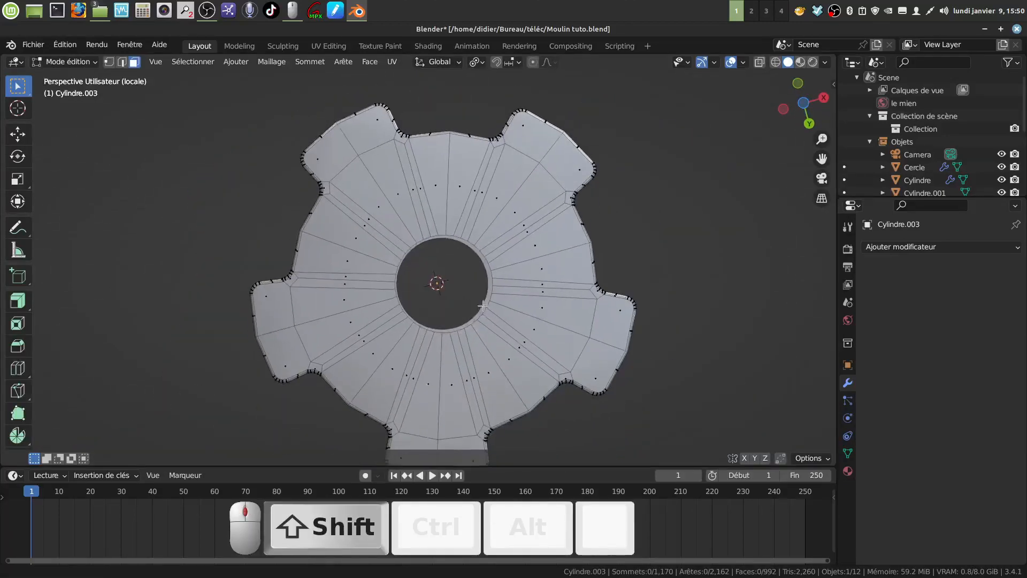
{"action": "key", "text": "c"}
{"action": "scroll", "coordinate": [369, 263], "scroll_direction": "down", "scroll_amount": 1}
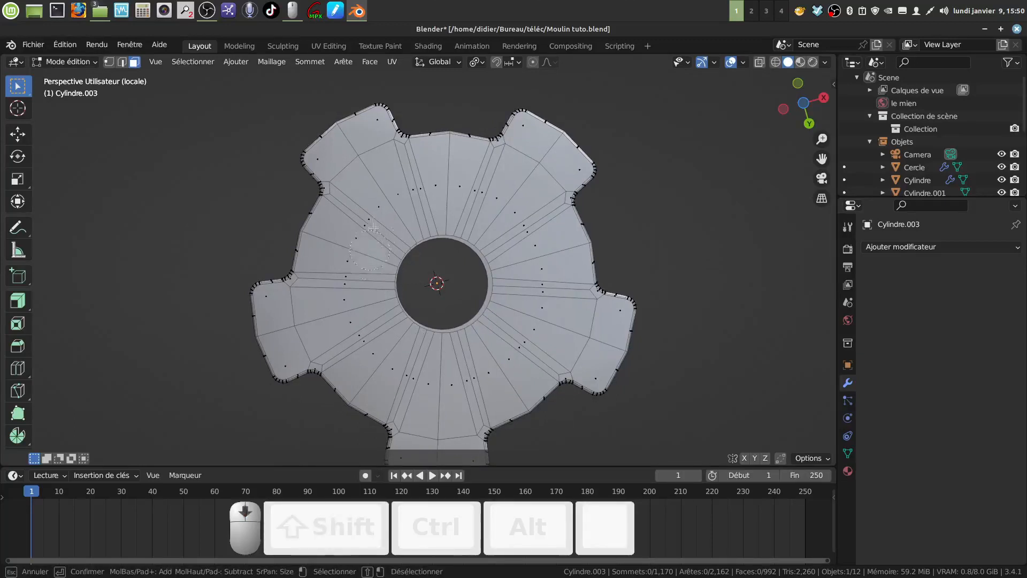
{"action": "mouse_move", "coordinate": [373, 228]}
{"action": "left_mouse_down"}
{"action": "mouse_move", "coordinate": [393, 190]}
{"action": "mouse_move", "coordinate": [495, 196]}
{"action": "mouse_move", "coordinate": [524, 307]}
{"action": "mouse_move", "coordinate": [416, 355]}
{"action": "mouse_move", "coordinate": [330, 316]}
{"action": "mouse_move", "coordinate": [365, 244]}
{"action": "left_mouse_up"}
{"action": "left_click", "coordinate": [389, 271], "text": "shift"}
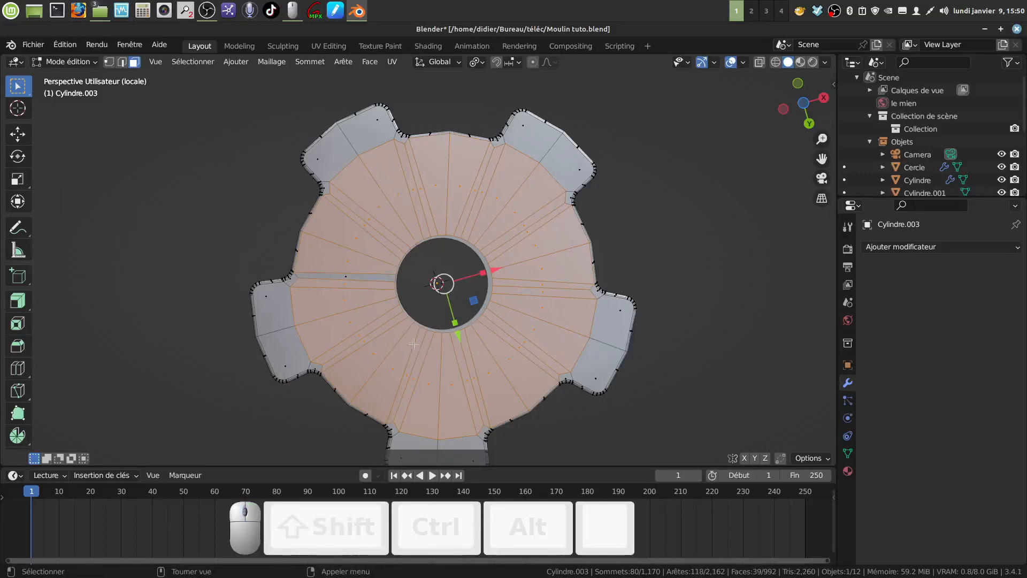
{"action": "key", "text": "ctrl+x"}
{"action": "key", "text": "Tab"}
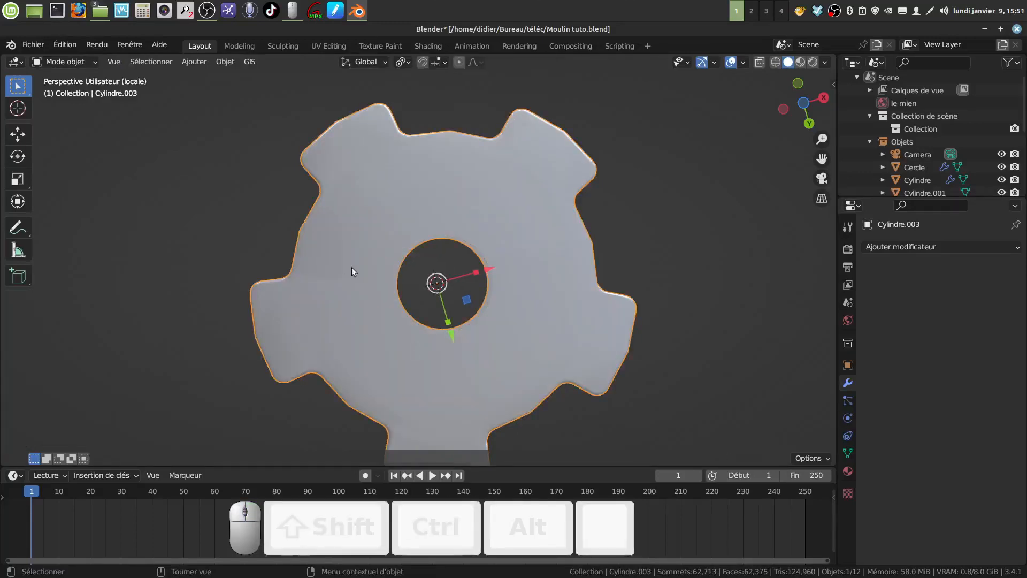
- Leave the nut's local view to show the whole grinder again, and deselect the nut
{"action": "scroll", "coordinate": [351, 268], "scroll_direction": "down", "scroll_amount": 5}
{"action": "middle_click_drag", "start_coordinate": [352, 267], "coordinate": [442, 438]}
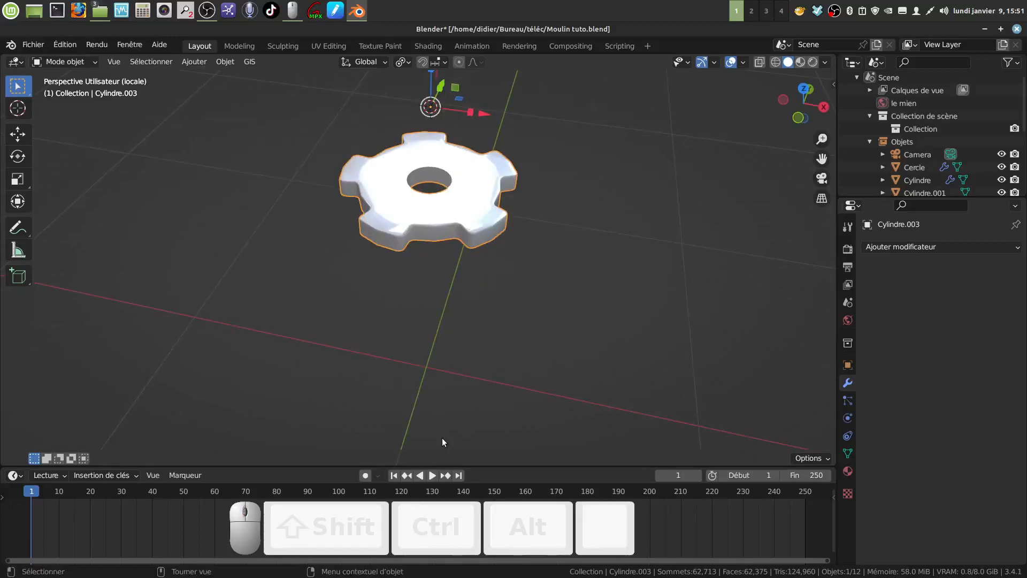
{"action": "key", "text": "KP_Divide"}
{"action": "scroll", "coordinate": [442, 438], "scroll_direction": "down", "scroll_amount": 3}
{"action": "left_click", "coordinate": [636, 285]}
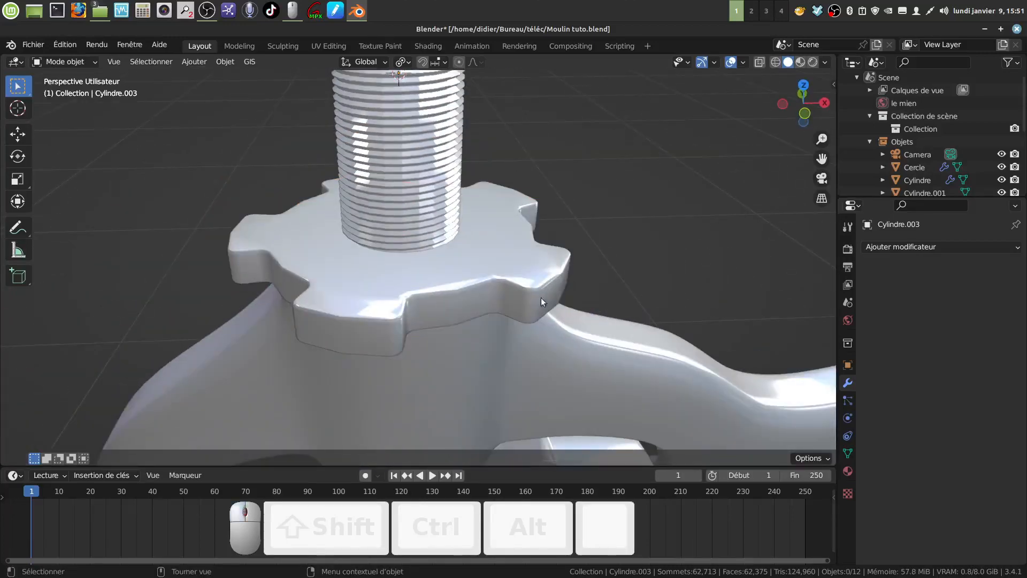
- Examine how the nut fits on the threaded shaft and the frame's collar
{"action": "middle_click_drag", "start_coordinate": [541, 298], "coordinate": [495, 309]}
{"action": "scroll", "coordinate": [533, 290], "scroll_direction": "down", "scroll_amount": 3}
{"action": "mouse_move", "coordinate": [429, 265]}
{"action": "middle_mouse_down"}
{"action": "mouse_move", "coordinate": [437, 271]}
{"action": "mouse_move", "coordinate": [431, 263]}
{"action": "middle_mouse_up"}
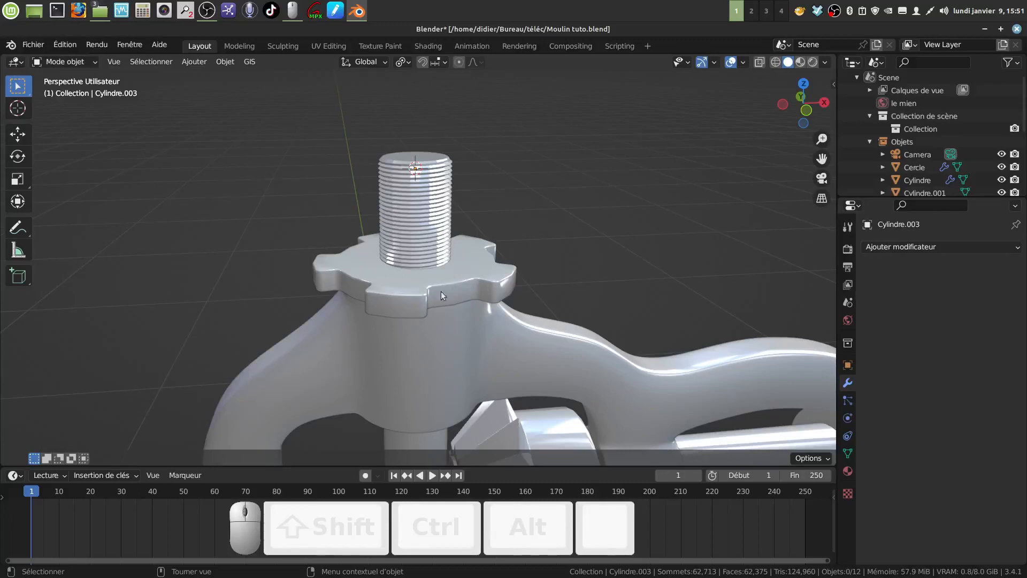
{"action": "middle_click_drag", "start_coordinate": [441, 291], "coordinate": [461, 279]}
{"action": "scroll", "coordinate": [464, 280], "scroll_direction": "down", "scroll_amount": 3}
{"action": "middle_click_drag", "start_coordinate": [460, 279], "coordinate": [421, 307], "text": "shift"}
{"action": "scroll", "coordinate": [443, 224], "scroll_direction": "down", "scroll_amount": 3}
{"action": "scroll", "coordinate": [427, 335], "scroll_direction": "up", "scroll_amount": 3}
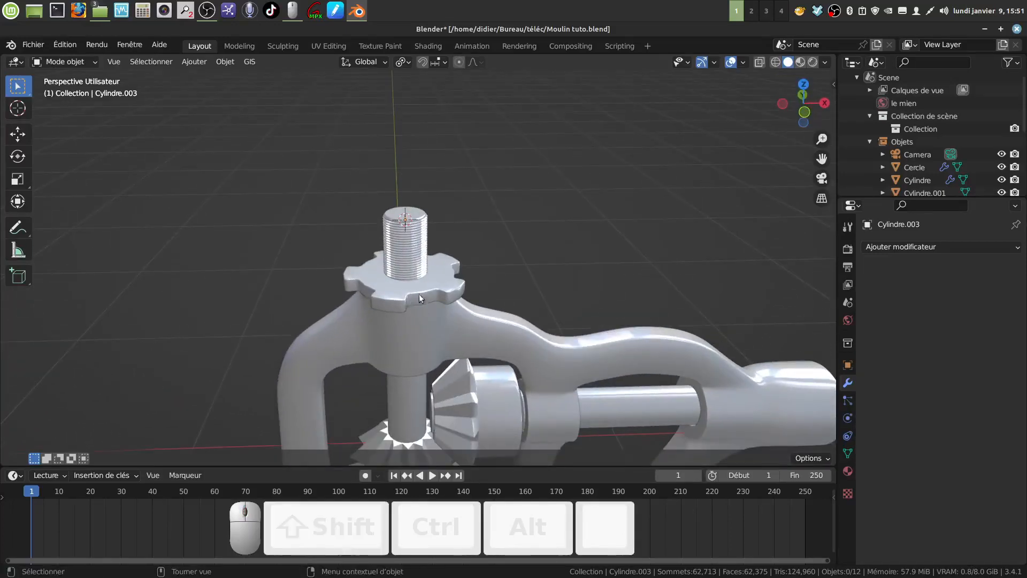
- Minimize Blender and open the reference file moulin de comptoir.blend from the téléc desktop folder
{"action": "left_click", "coordinate": [985, 29]}
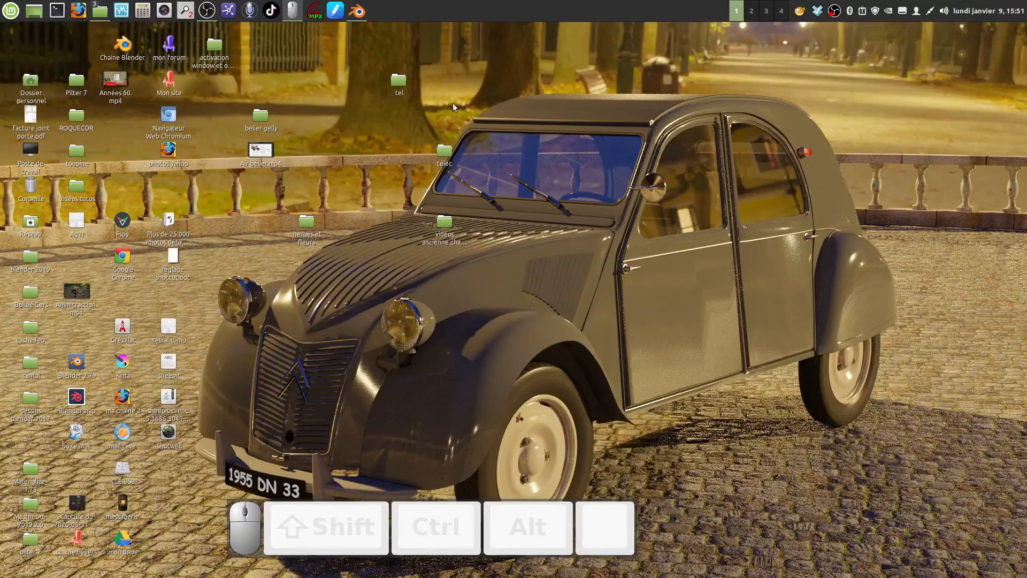
{"action": "double_click", "coordinate": [445, 153]}
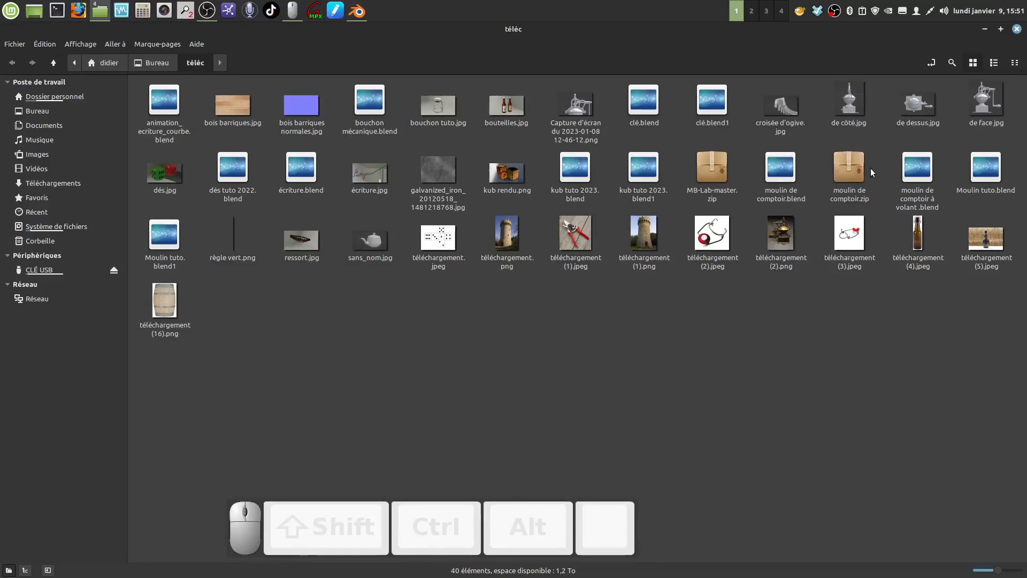
{"action": "left_click", "coordinate": [781, 174]}
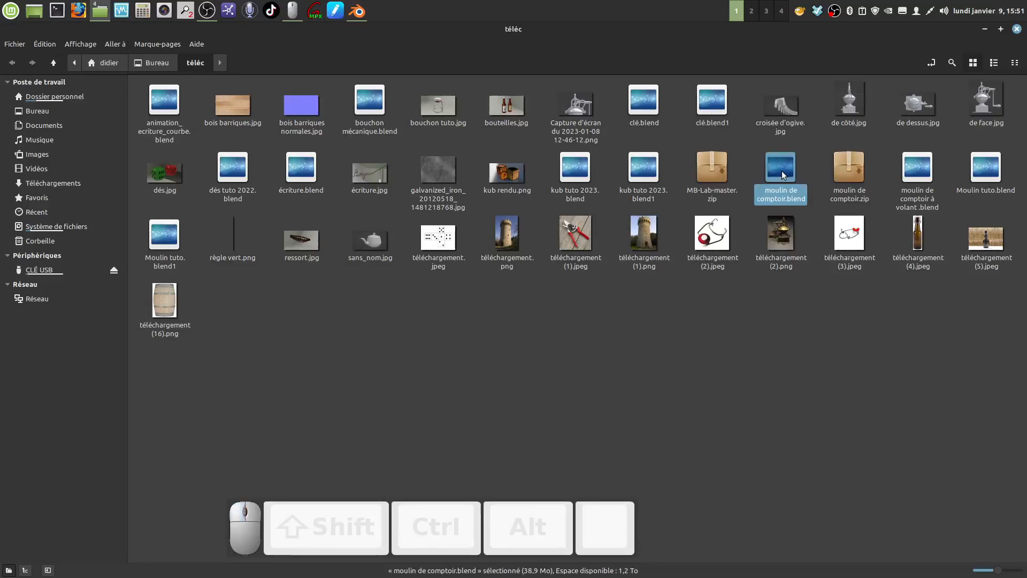
{"action": "double_click", "coordinate": [782, 174]}
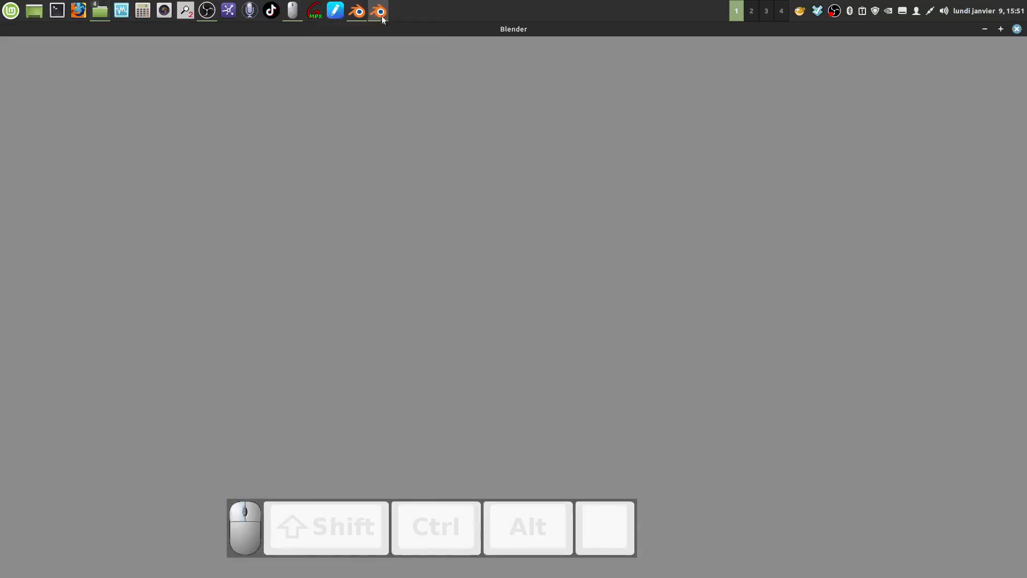
- Examine the nut, threaded shaft and ball knob in the reference grinder, close that file and return to Moulin tuto.blend
{"action": "scroll", "coordinate": [385, 196], "scroll_direction": "down", "scroll_amount": 4}
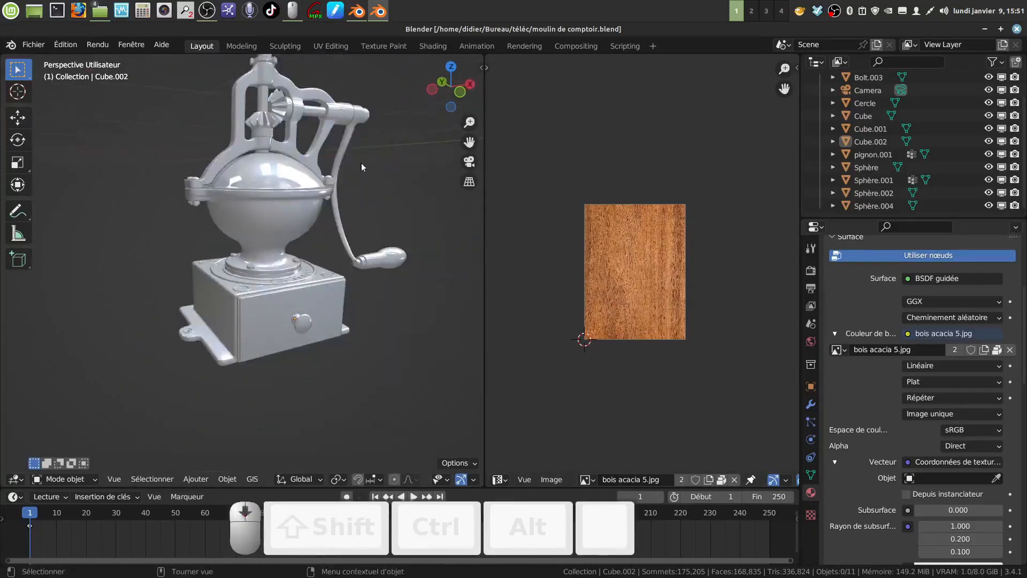
{"action": "middle_click_drag", "start_coordinate": [362, 163], "coordinate": [362, 359], "text": "shift"}
{"action": "scroll", "coordinate": [366, 325], "scroll_direction": "up", "scroll_amount": 4}
{"action": "scroll", "coordinate": [347, 347], "scroll_direction": "up", "scroll_amount": 2}
{"action": "middle_click_drag", "start_coordinate": [361, 358], "coordinate": [271, 333], "text": "shift"}
{"action": "scroll", "coordinate": [270, 329], "scroll_direction": "up", "scroll_amount": 2}
{"action": "scroll", "coordinate": [262, 294], "scroll_direction": "up", "scroll_amount": 3}
{"action": "middle_click_drag", "start_coordinate": [251, 281], "coordinate": [316, 270], "text": "shift"}
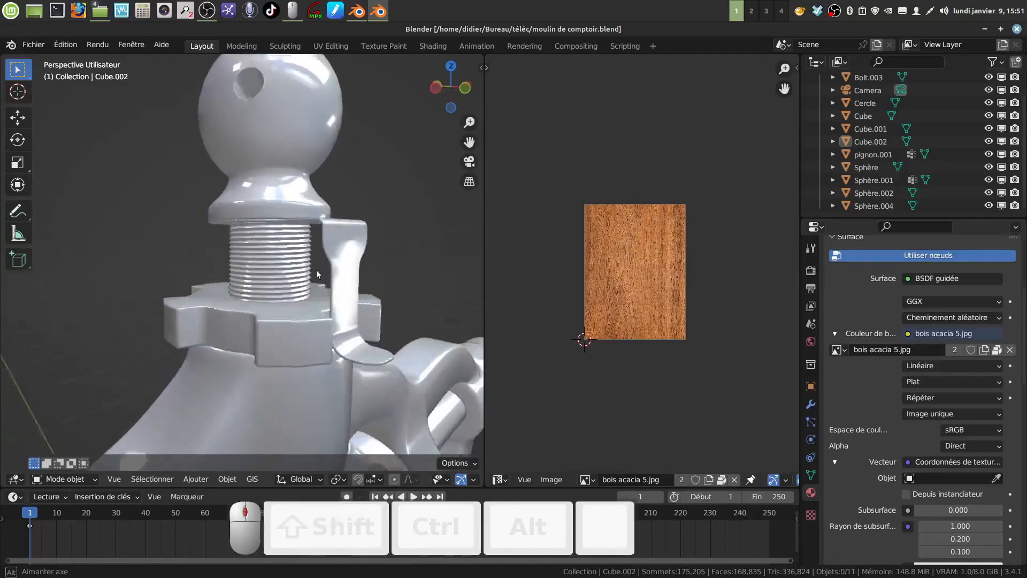
{"action": "scroll", "coordinate": [313, 274], "scroll_direction": "down", "scroll_amount": 3}
{"action": "middle_click_drag", "start_coordinate": [305, 318], "coordinate": [294, 226], "text": "shift"}
{"action": "scroll", "coordinate": [278, 333], "scroll_direction": "up", "scroll_amount": 1}
{"action": "scroll", "coordinate": [277, 254], "scroll_direction": "down", "scroll_amount": 1}
{"action": "scroll", "coordinate": [293, 234], "scroll_direction": "down", "scroll_amount": 1}
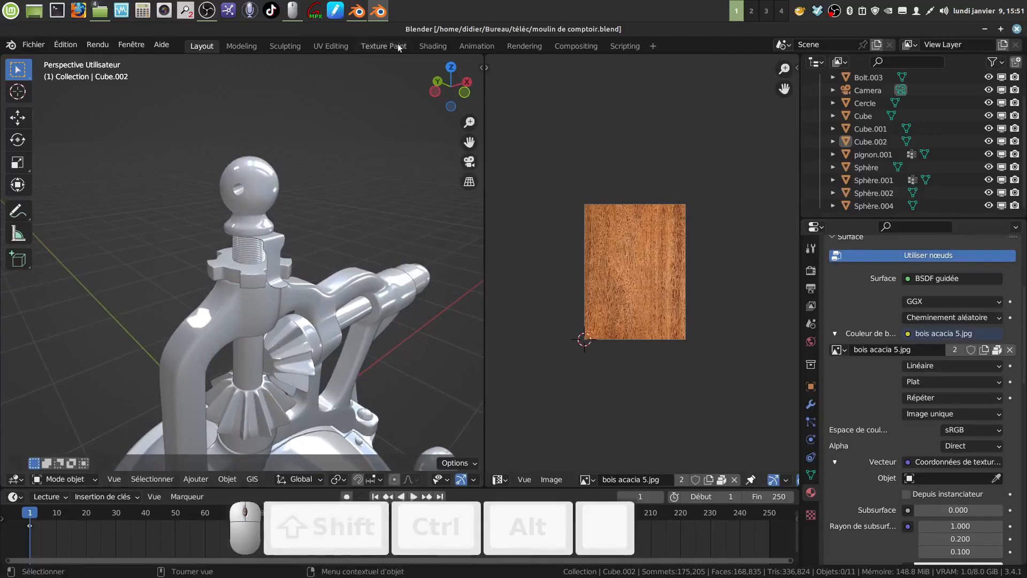
{"action": "left_click", "coordinate": [1017, 29]}
{"action": "left_click", "coordinate": [365, 16]}
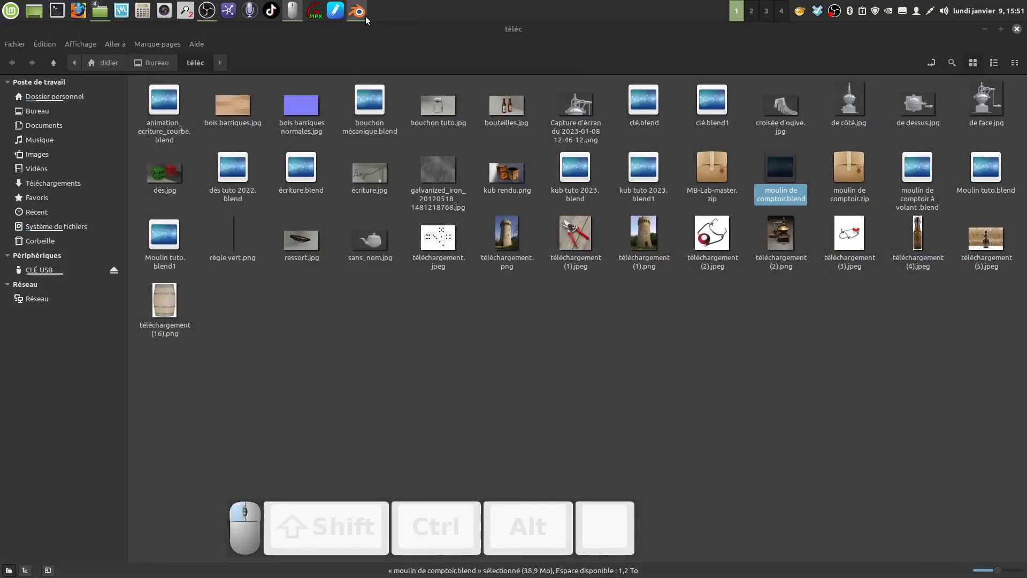
- Scale the toothed nut uniformly to 0.8 and lower it about 0.042 m along Z onto the frame's collar
{"action": "scroll", "coordinate": [474, 293], "scroll_direction": "up", "scroll_amount": 4}
{"action": "middle_click_drag", "start_coordinate": [480, 329], "coordinate": [487, 282]}
{"action": "left_click", "coordinate": [441, 280]}
{"action": "key", "text": "s"}
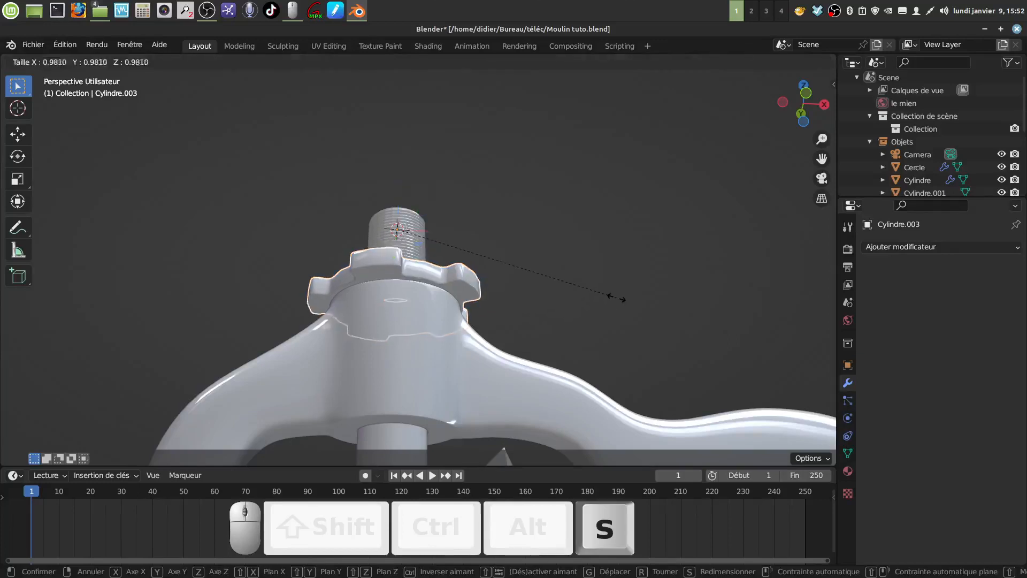
{"action": "left_click", "coordinate": [573, 293]}
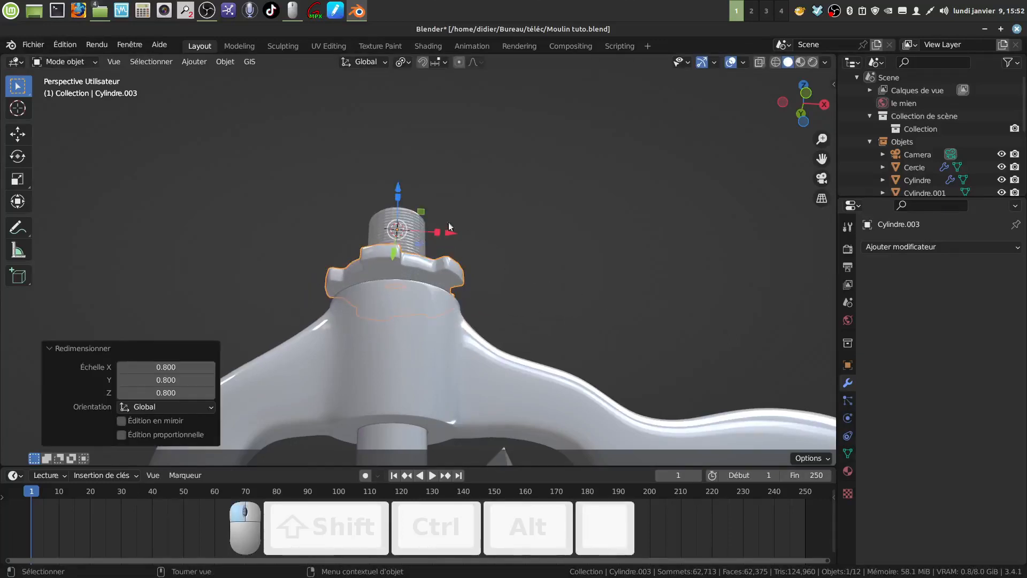
{"action": "left_click_drag", "start_coordinate": [398, 186], "coordinate": [399, 194]}
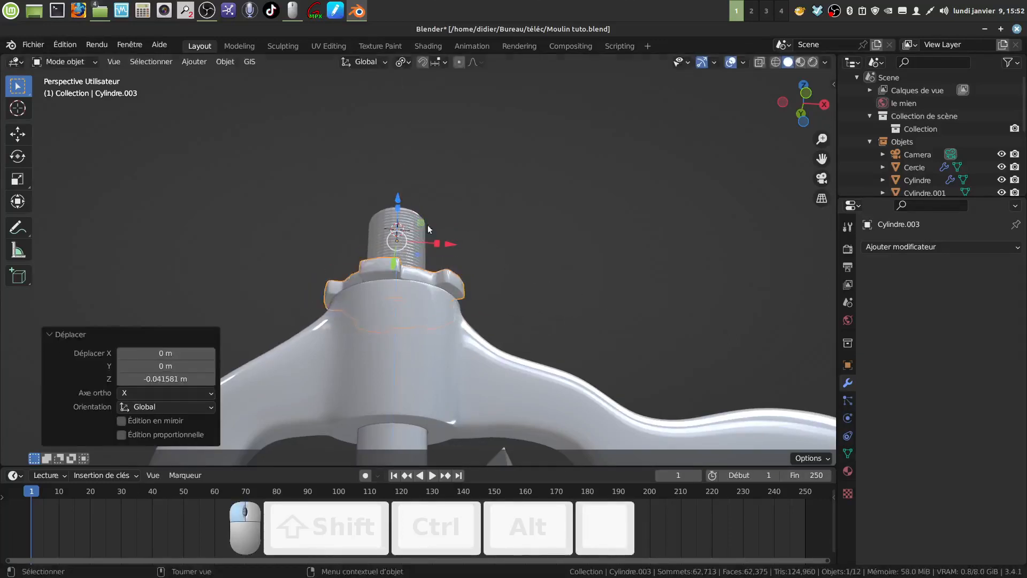
- Enlarge the nut uniformly by a factor of 1.1 and scale it to about 0.902 along Z
{"action": "middle_click_drag", "start_coordinate": [428, 226], "coordinate": [420, 339]}
{"action": "middle_click_drag", "start_coordinate": [452, 280], "coordinate": [401, 194], "text": "shift"}
{"action": "key", "text": "s"}
{"action": "left_click", "coordinate": [466, 313]}
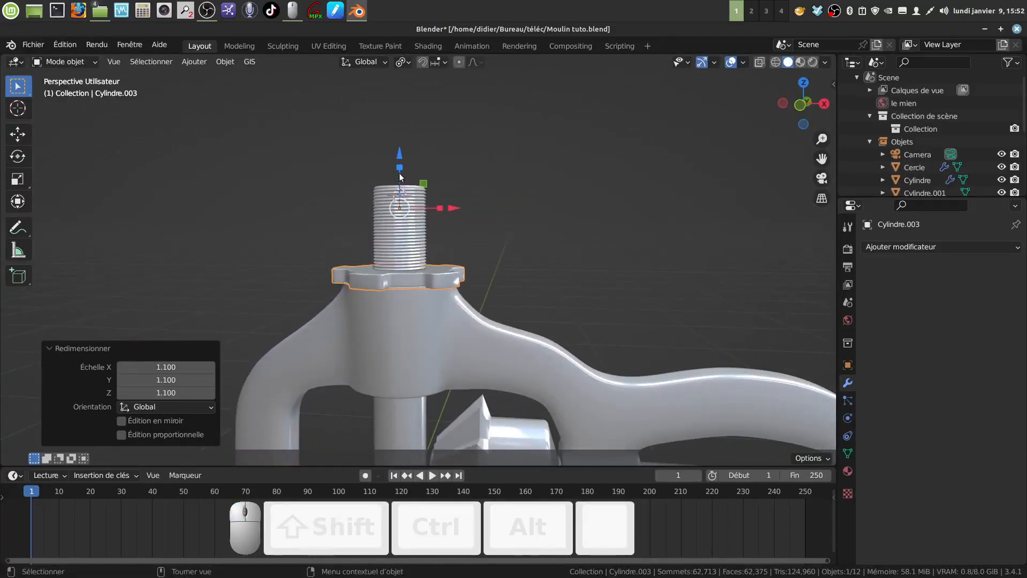
{"action": "left_click_drag", "start_coordinate": [399, 172], "coordinate": [403, 178]}
- Set the pivot point to Barycentre, move the nut's origin to its geometry, and thicken the nut along Z
{"action": "left_click", "coordinate": [401, 62]}
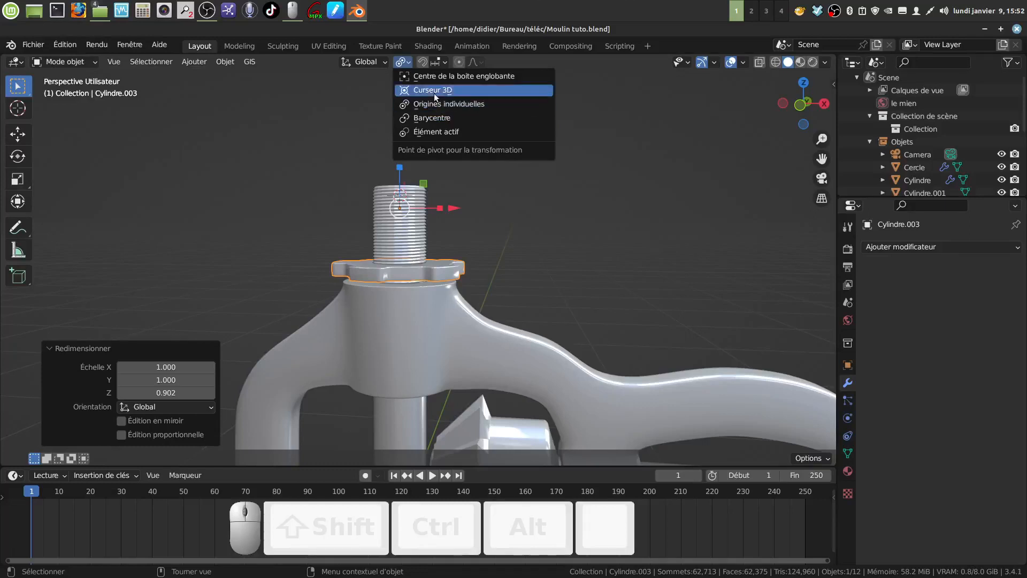
{"action": "left_click", "coordinate": [433, 118]}
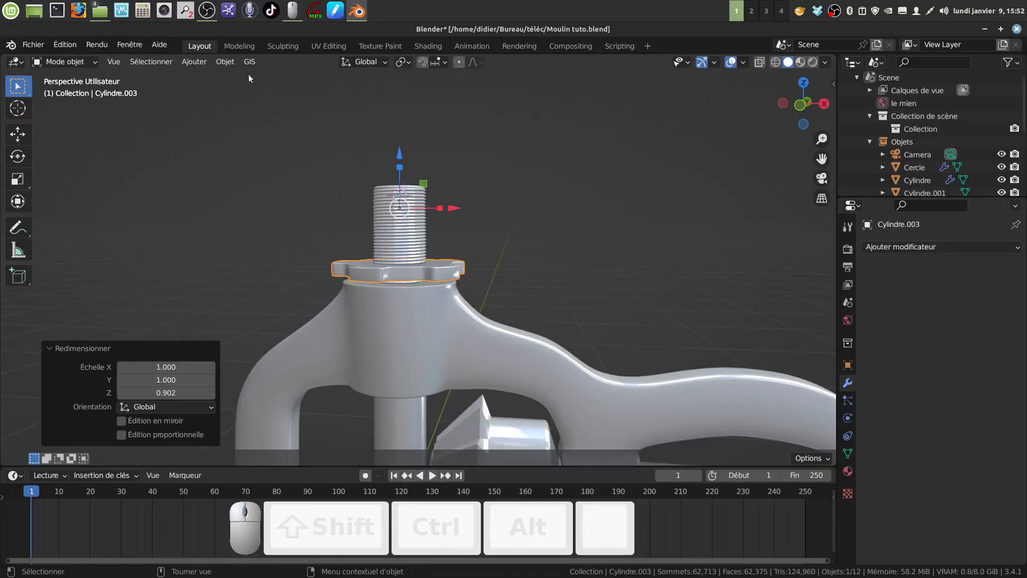
{"action": "left_click", "coordinate": [225, 62]}
{"action": "mouse_move", "coordinate": [329, 92]}
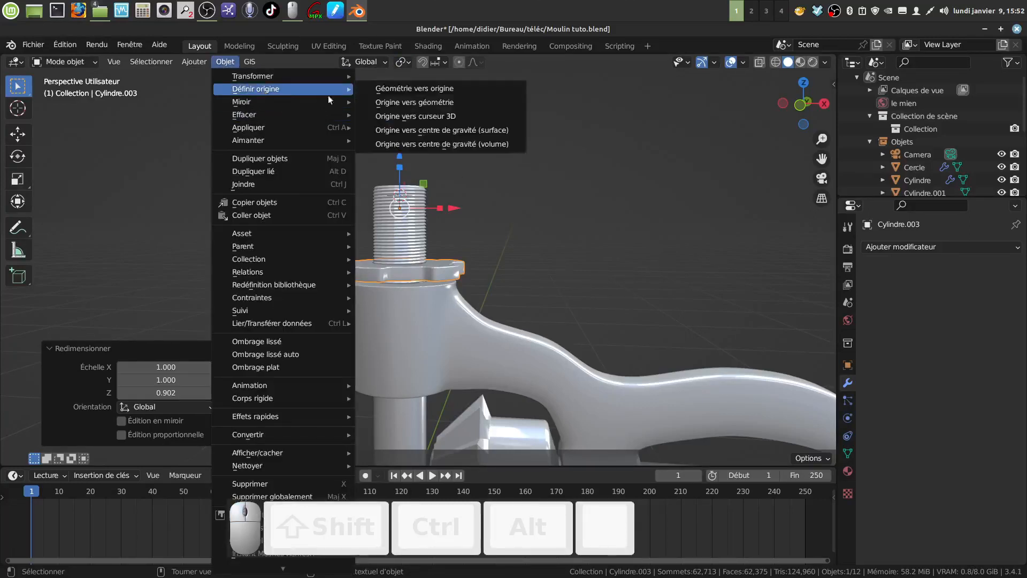
{"action": "left_click", "coordinate": [406, 102]}
{"action": "left_click_drag", "start_coordinate": [399, 227], "coordinate": [435, 229]}
{"action": "mouse_move", "coordinate": [435, 229]}
{"action": "middle_mouse_down"}
{"action": "mouse_move", "coordinate": [451, 203]}
{"action": "mouse_move", "coordinate": [459, 214]}
{"action": "mouse_move", "coordinate": [415, 228]}
{"action": "middle_mouse_up"}
{"action": "left_click", "coordinate": [514, 225]}
- Save the grinder project as Moulin tuto.blend
{"action": "scroll", "coordinate": [481, 241], "scroll_direction": "down", "scroll_amount": 3}
{"action": "middle_click_drag", "start_coordinate": [479, 241], "coordinate": [464, 274]}
{"action": "middle_click_drag", "start_coordinate": [464, 308], "coordinate": [463, 275], "text": "shift"}
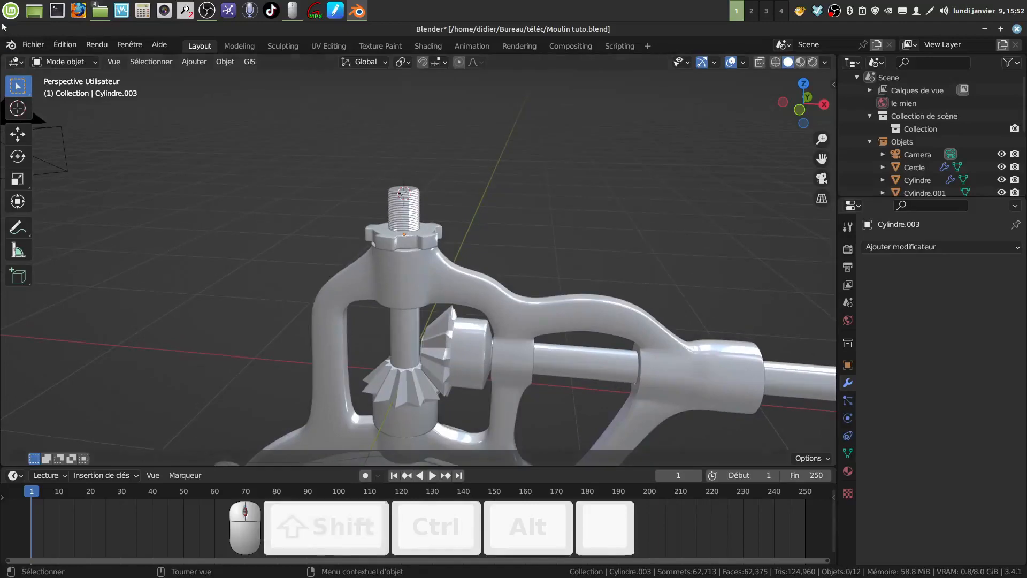
{"action": "left_click", "coordinate": [33, 45]}
{"action": "left_click", "coordinate": [76, 130]}
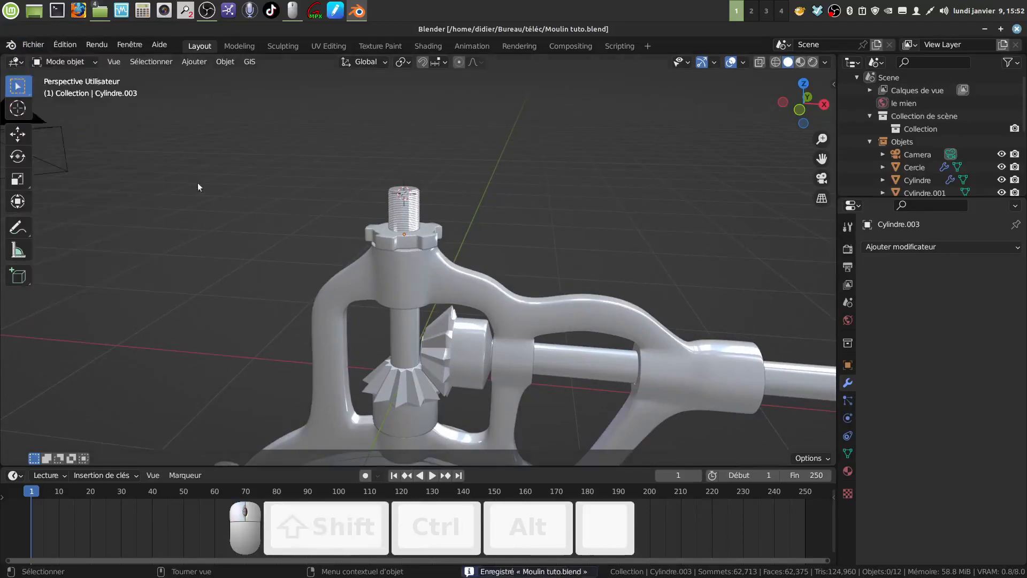
{"action": "scroll", "coordinate": [396, 306], "scroll_direction": "down", "scroll_amount": 2}
{"action": "middle_click_drag", "start_coordinate": [428, 359], "coordinate": [469, 301], "text": "shift"}
{"action": "scroll", "coordinate": [455, 313], "scroll_direction": "up", "scroll_amount": 2}
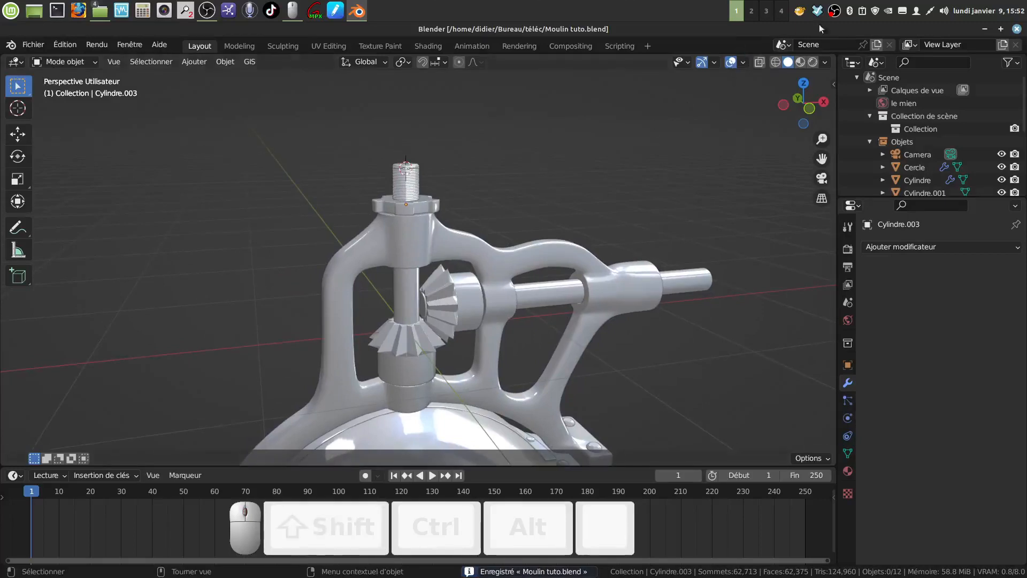
{"action": "left_click", "coordinate": [833, 13]}
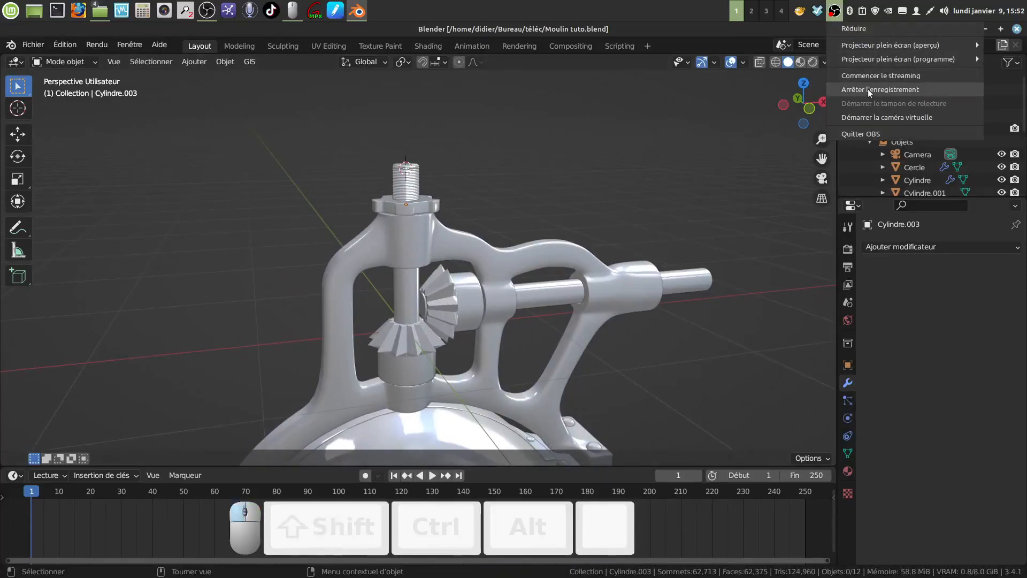
{"action": "left_click", "coordinate": [878, 90]}
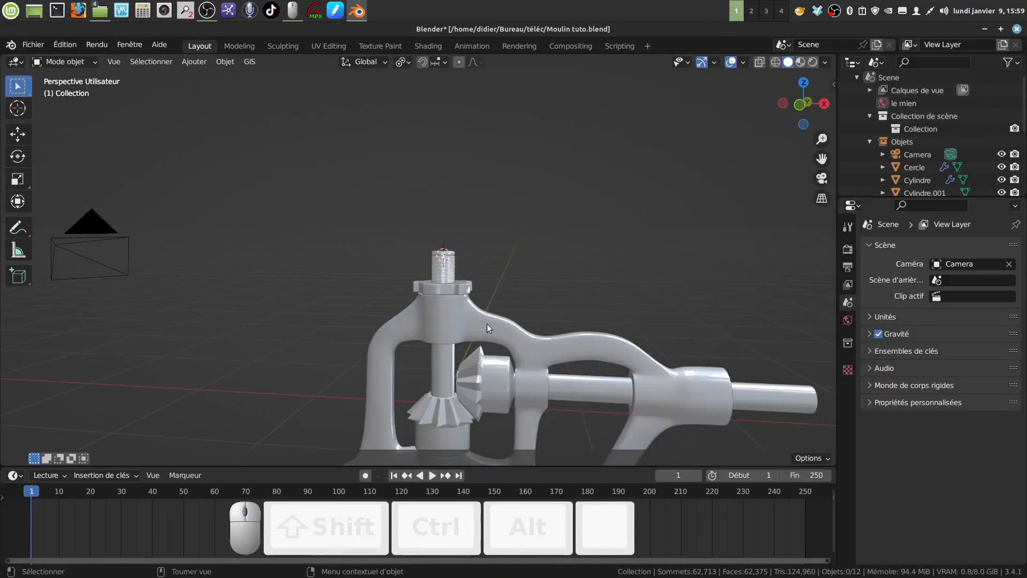
- Add a UV sphere with 18 segments, 12 rings and a 1 m radius at the 3D cursor on the threaded shaft
{"action": "scroll", "coordinate": [464, 288], "scroll_direction": "up", "scroll_amount": 3}
{"action": "middle_click_drag", "start_coordinate": [441, 244], "coordinate": [426, 208], "text": "shift"}
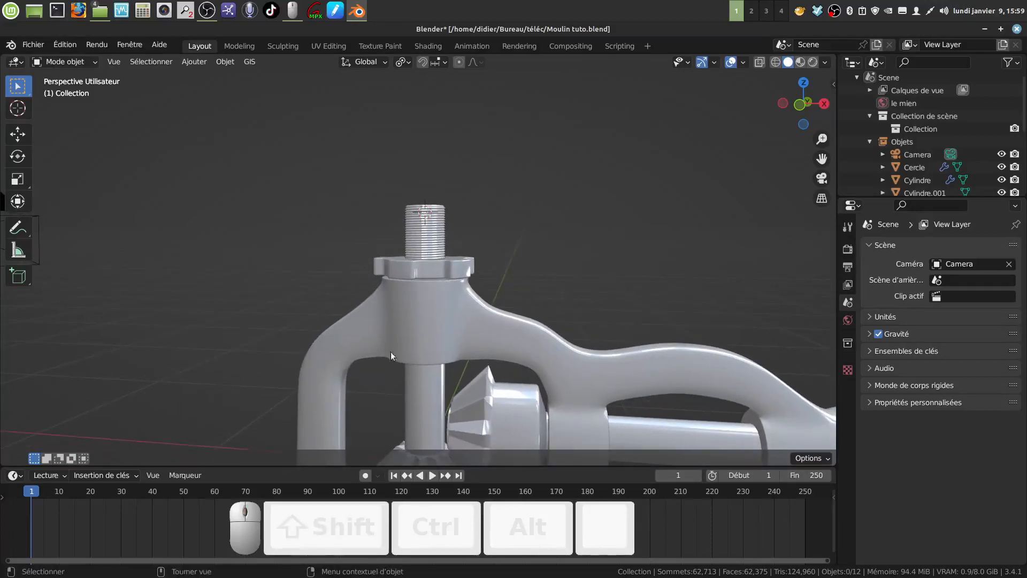
{"action": "left_click", "coordinate": [184, 62]}
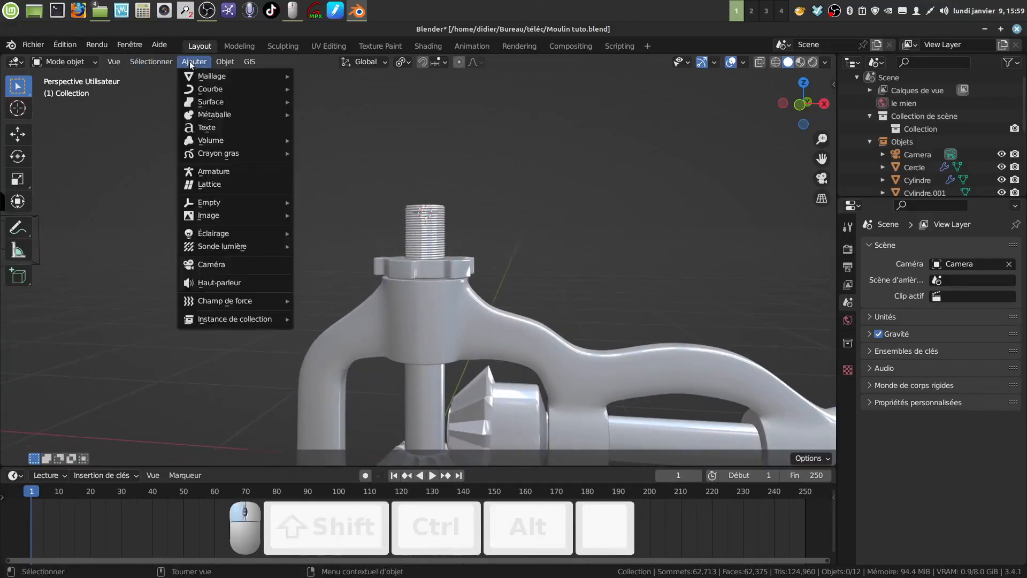
{"action": "mouse_move", "coordinate": [203, 80]}
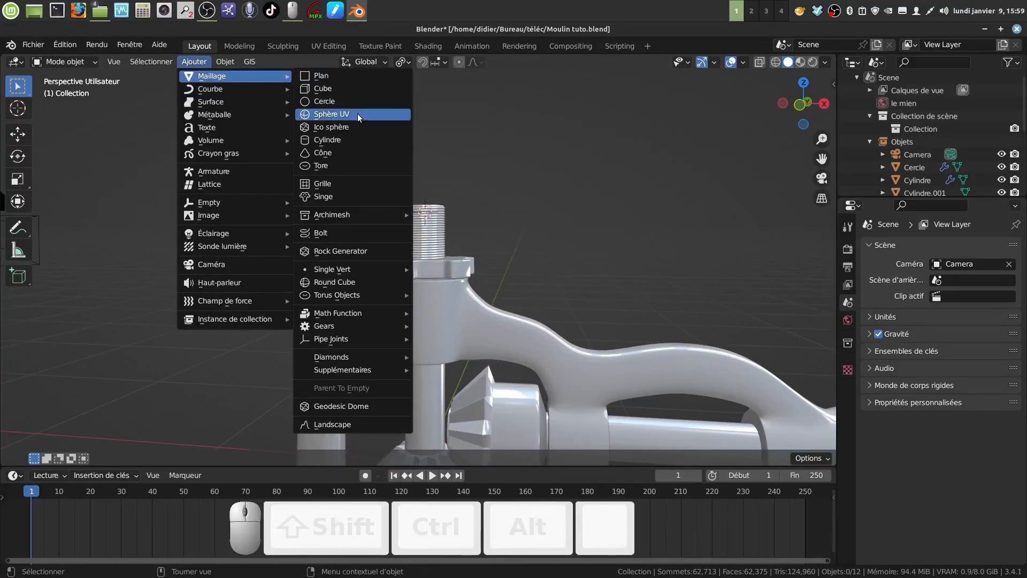
{"action": "left_click", "coordinate": [357, 113]}
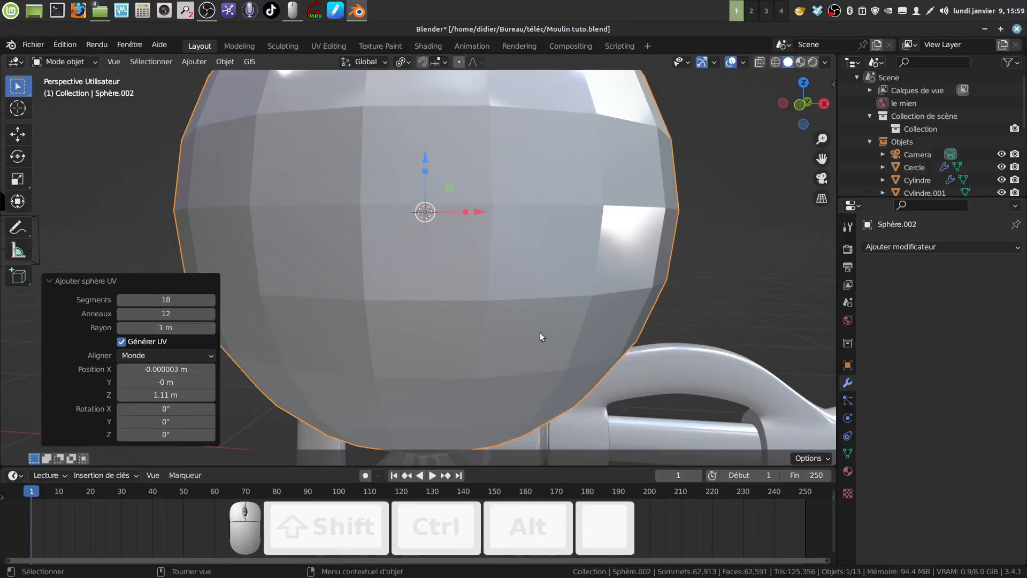
- Scale the sphere uniformly to about 0.244 and raise it about 0.526 m along Z above the threaded shaft
{"action": "scroll", "coordinate": [538, 276], "scroll_direction": "down", "scroll_amount": 2}
{"action": "middle_click_drag", "start_coordinate": [547, 271], "coordinate": [524, 254], "text": "shift"}
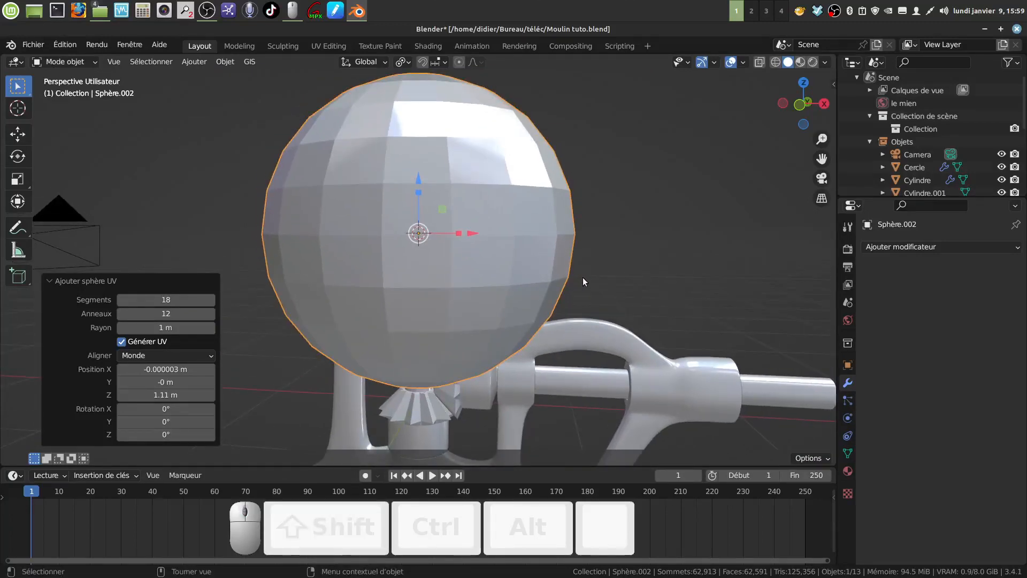
{"action": "key", "text": "s"}
{"action": "left_click", "coordinate": [459, 247]}
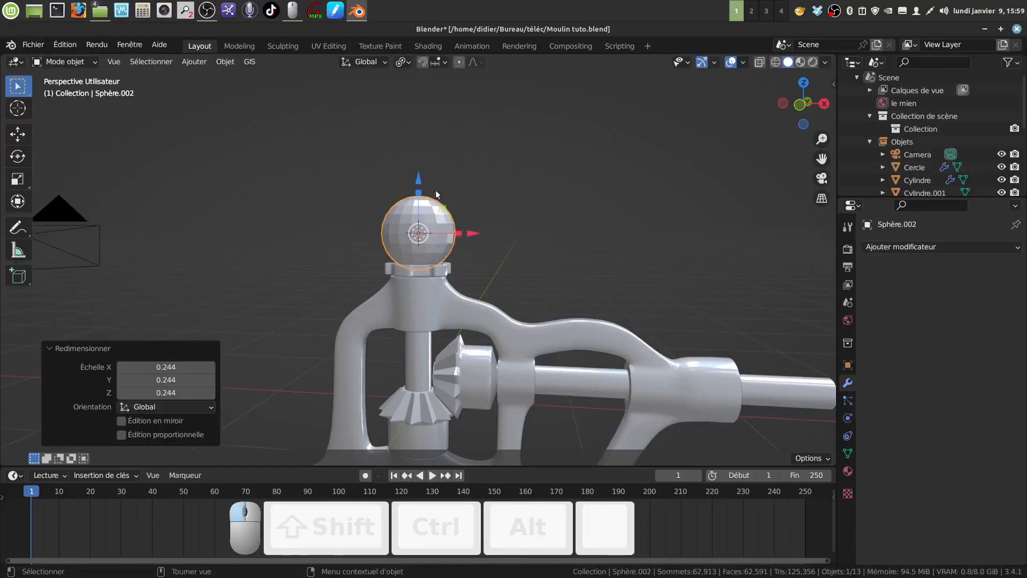
{"action": "left_click_drag", "start_coordinate": [420, 182], "coordinate": [418, 102]}
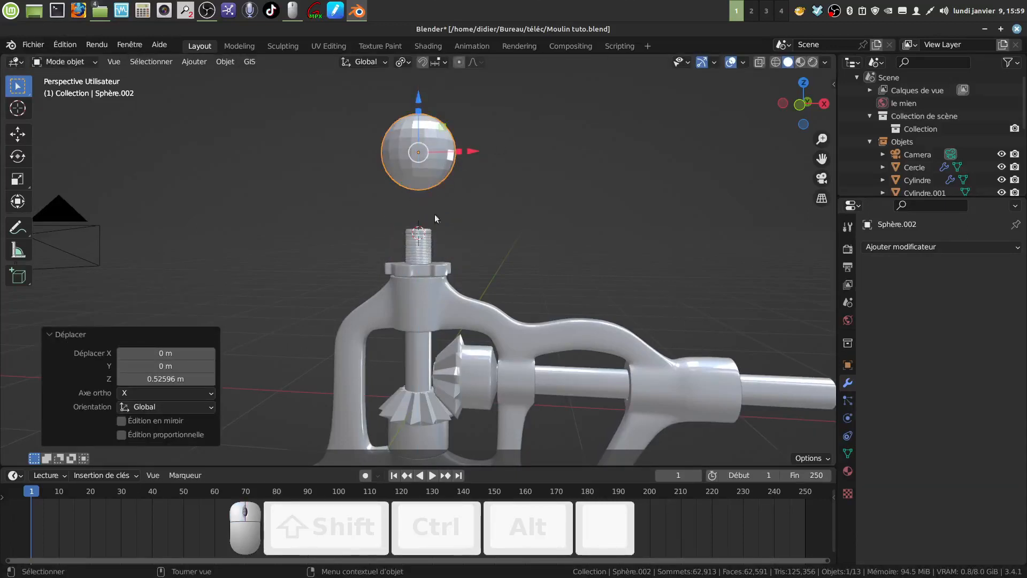
- Delete the two lowest rings of faces on the sphere to open a round hole in its underside
{"action": "scroll", "coordinate": [439, 212], "scroll_direction": "up", "scroll_amount": 2}
{"action": "middle_click_drag", "start_coordinate": [472, 184], "coordinate": [488, 289], "text": "shift"}
{"action": "scroll", "coordinate": [494, 261], "scroll_direction": "up", "scroll_amount": 3}
{"action": "middle_click_drag", "start_coordinate": [479, 241], "coordinate": [435, 229], "text": "shift"}
{"action": "key", "text": "Tab"}
{"action": "scroll", "coordinate": [363, 273], "scroll_direction": "up", "scroll_amount": 3}
{"action": "middle_click_drag", "start_coordinate": [359, 276], "coordinate": [349, 250], "text": "shift"}
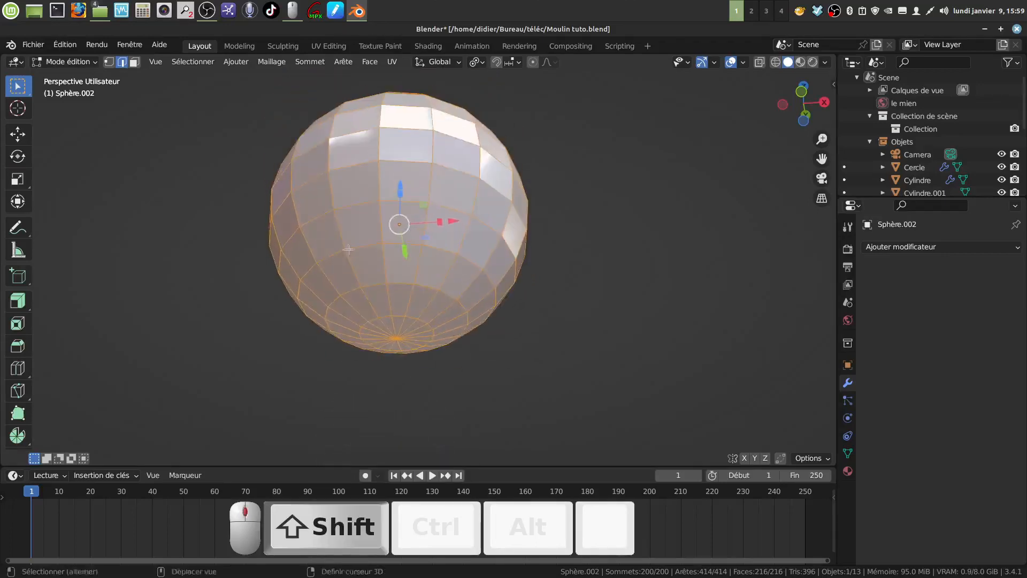
{"action": "left_click", "coordinate": [134, 62]}
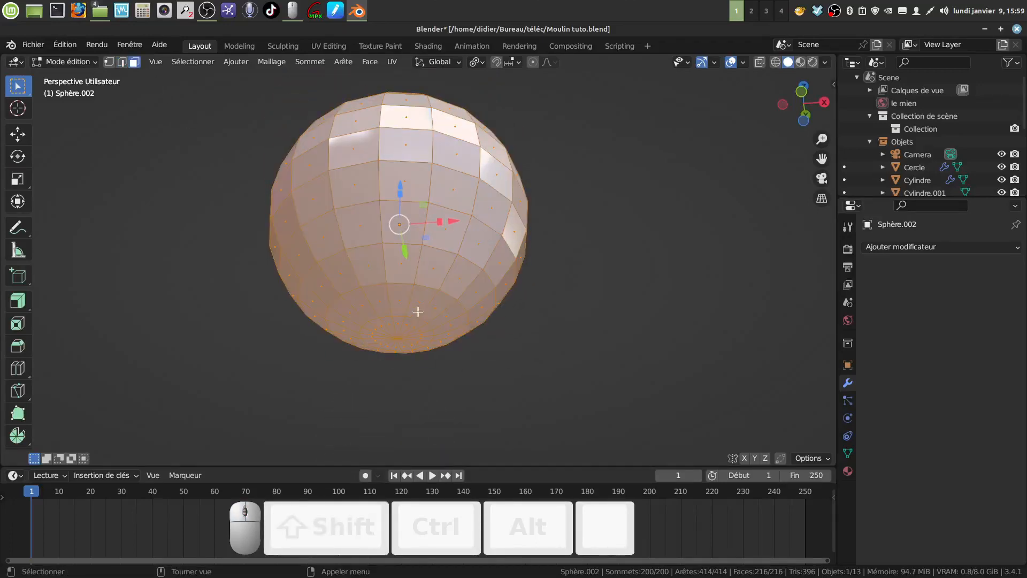
{"action": "left_click", "coordinate": [452, 350], "text": "alt"}
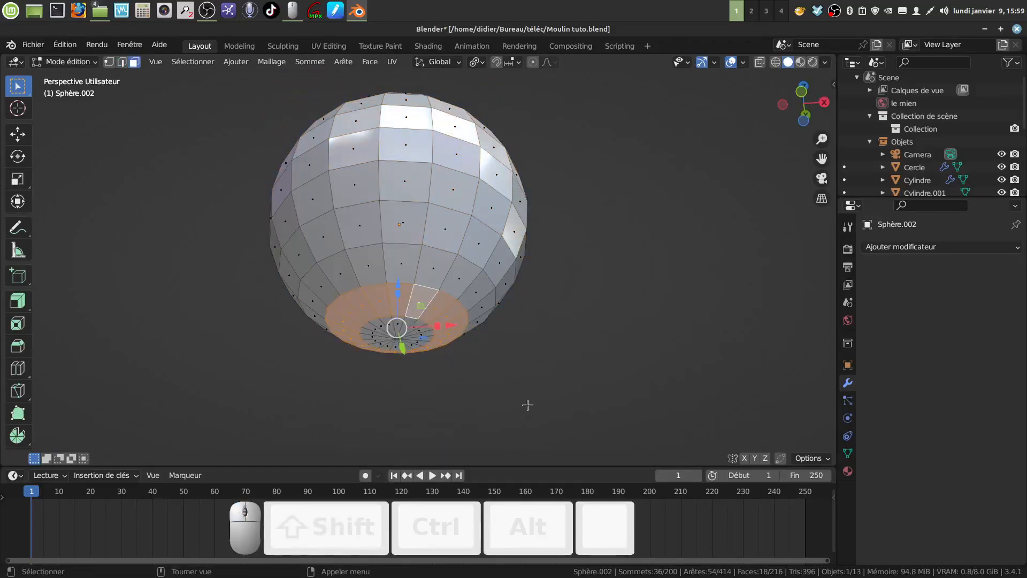
{"action": "scroll", "coordinate": [458, 400], "scroll_direction": "up", "scroll_amount": 2}
{"action": "key", "text": "c"}
{"action": "left_click_drag", "start_coordinate": [407, 359], "coordinate": [430, 367]}
{"action": "key", "text": "x"}
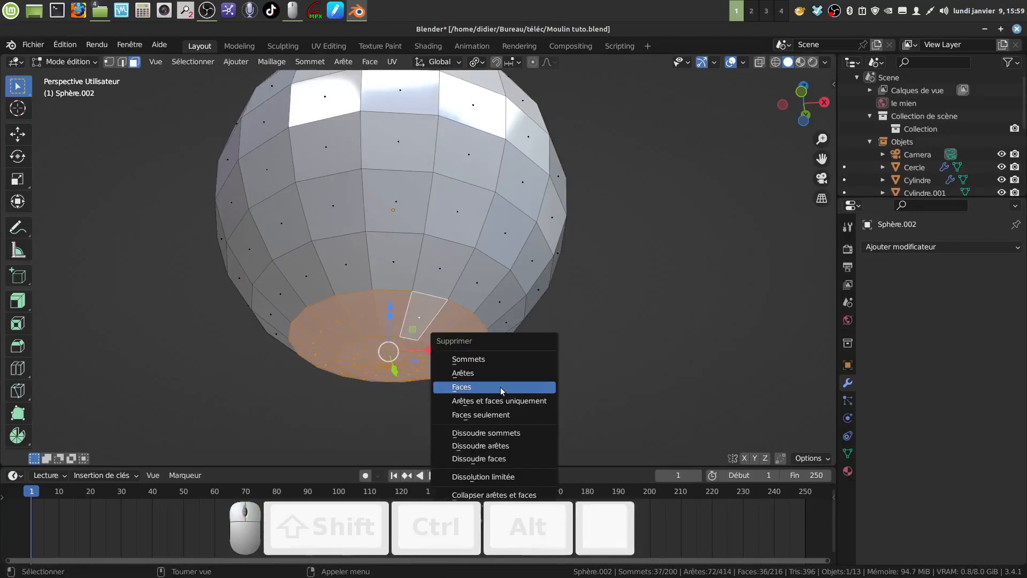
{"action": "left_click", "coordinate": [471, 386]}
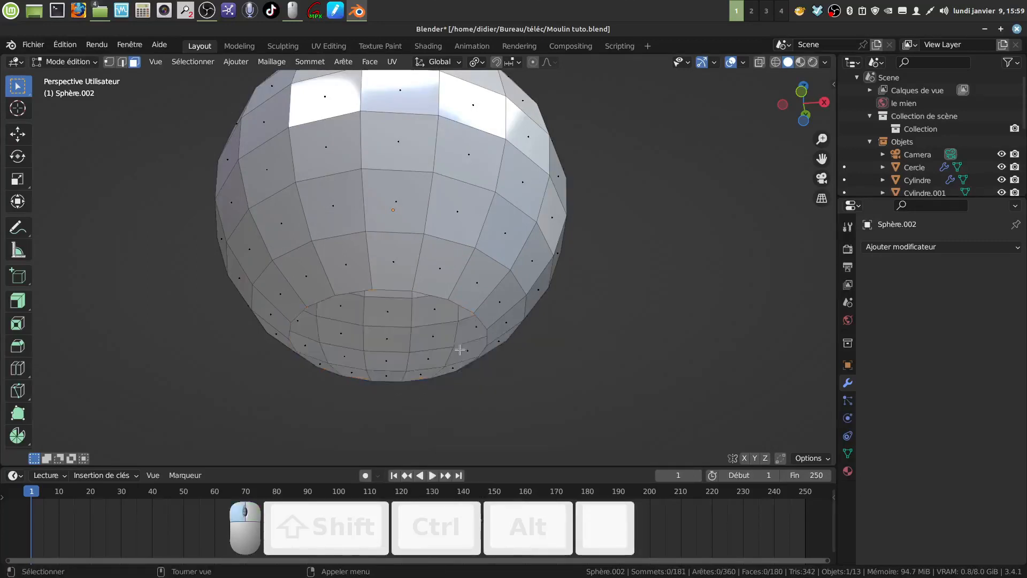
- Extrude the edge loop of the sphere's opening about 0.063 m down along Z and scale it to about 0.736
{"action": "left_click", "coordinate": [124, 63]}
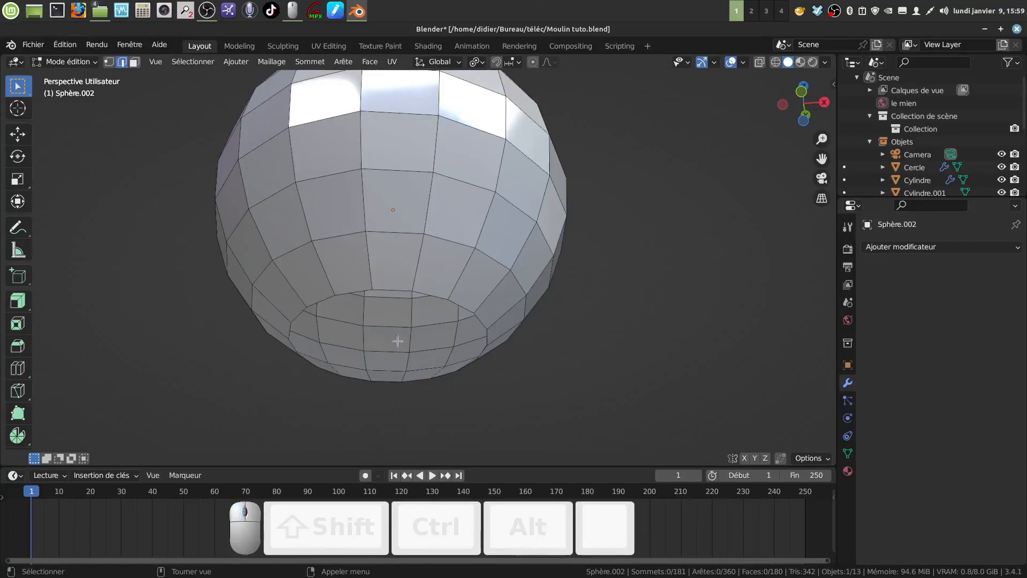
{"action": "left_click", "coordinate": [432, 295], "text": "alt"}
{"action": "key", "text": "KP_1"}
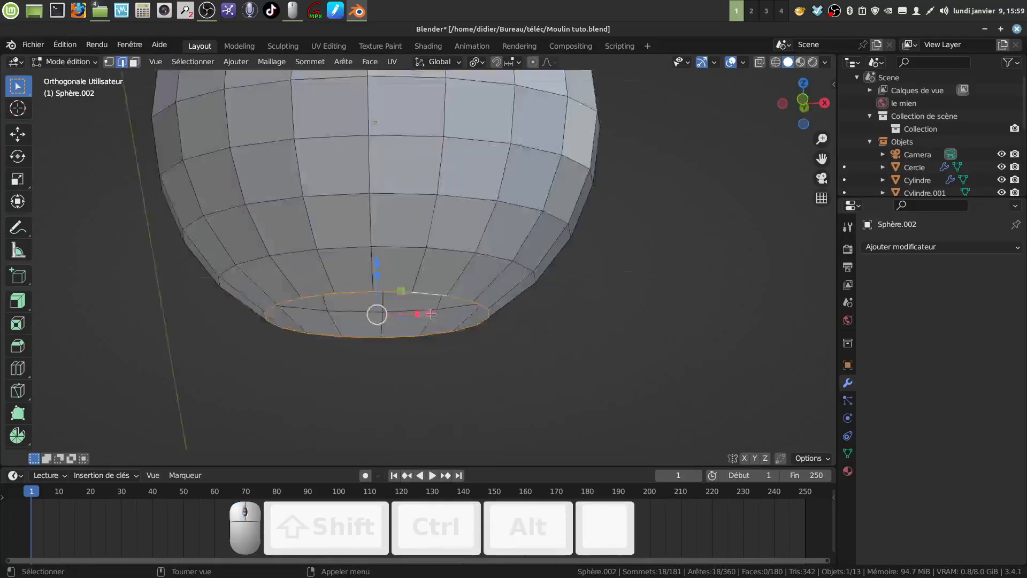
{"action": "scroll", "coordinate": [474, 256], "scroll_direction": "down", "scroll_amount": 3}
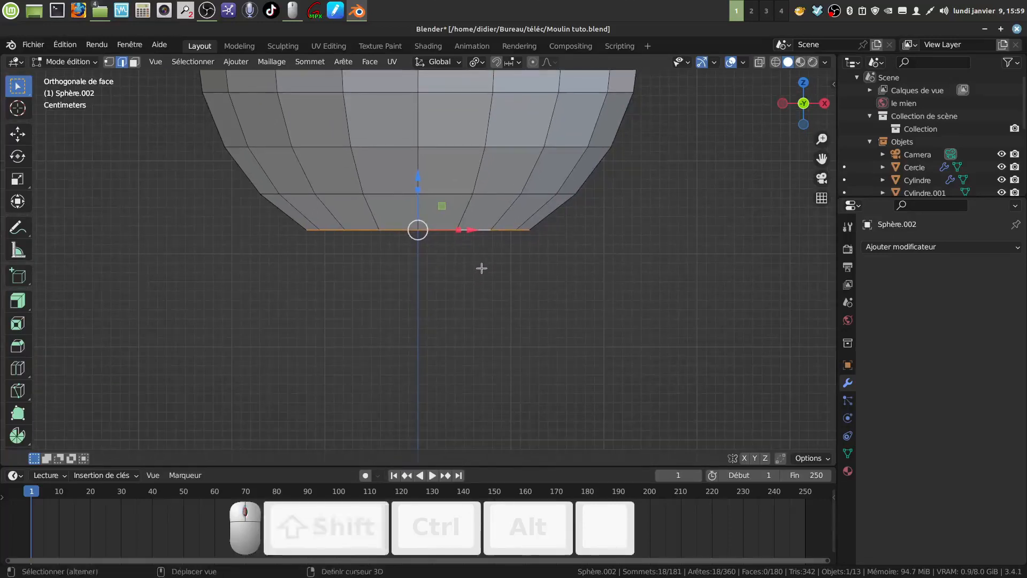
{"action": "middle_click_drag", "start_coordinate": [473, 264], "coordinate": [476, 282], "text": "shift"}
{"action": "key", "text": "e"}
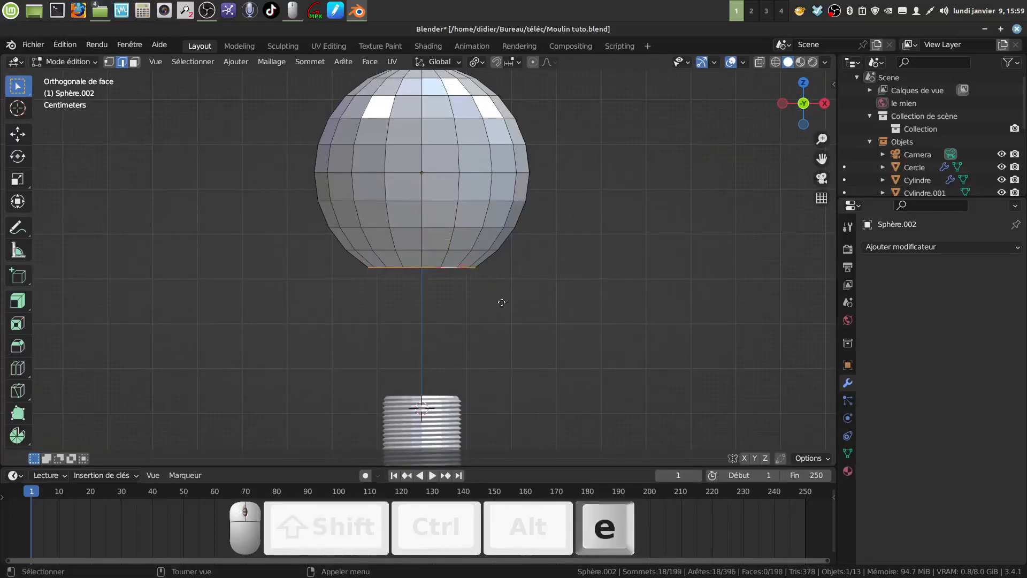
{"action": "right_click", "coordinate": [444, 257]}
{"action": "left_click_drag", "start_coordinate": [423, 217], "coordinate": [426, 245]}
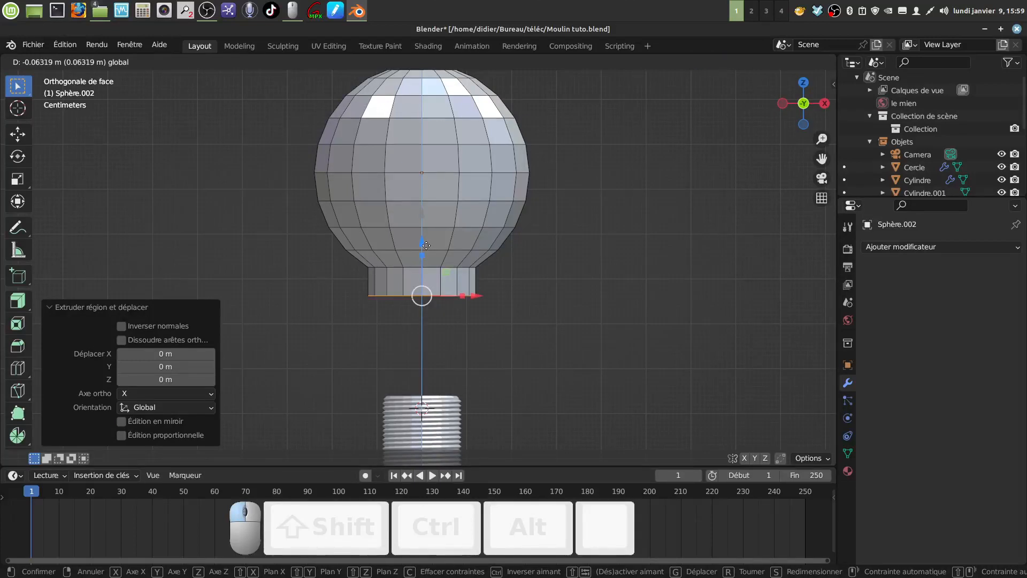
{"action": "left_click_drag", "start_coordinate": [426, 245], "coordinate": [426, 245]}
{"action": "key", "text": "s"}
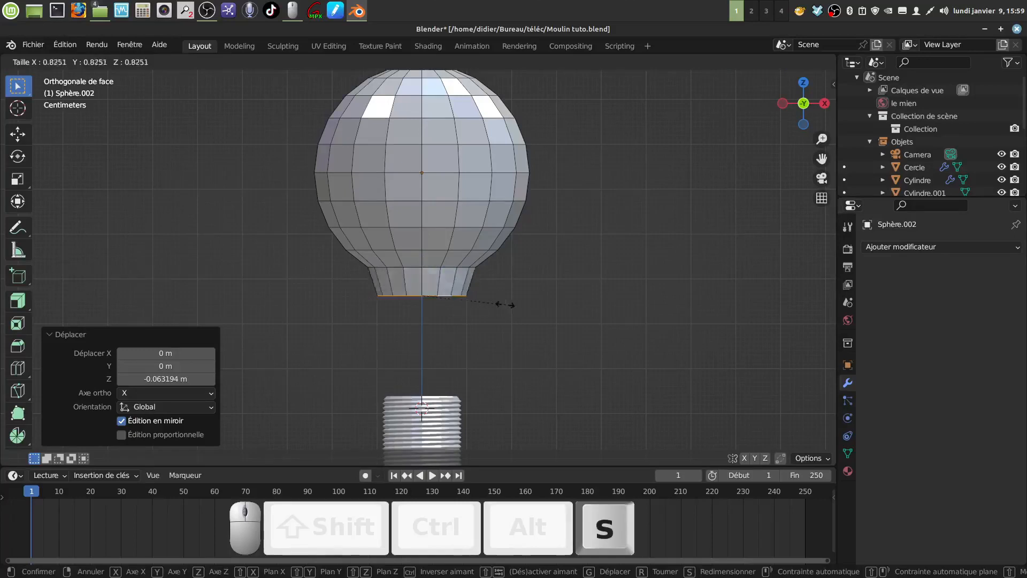
{"action": "left_click", "coordinate": [501, 309]}
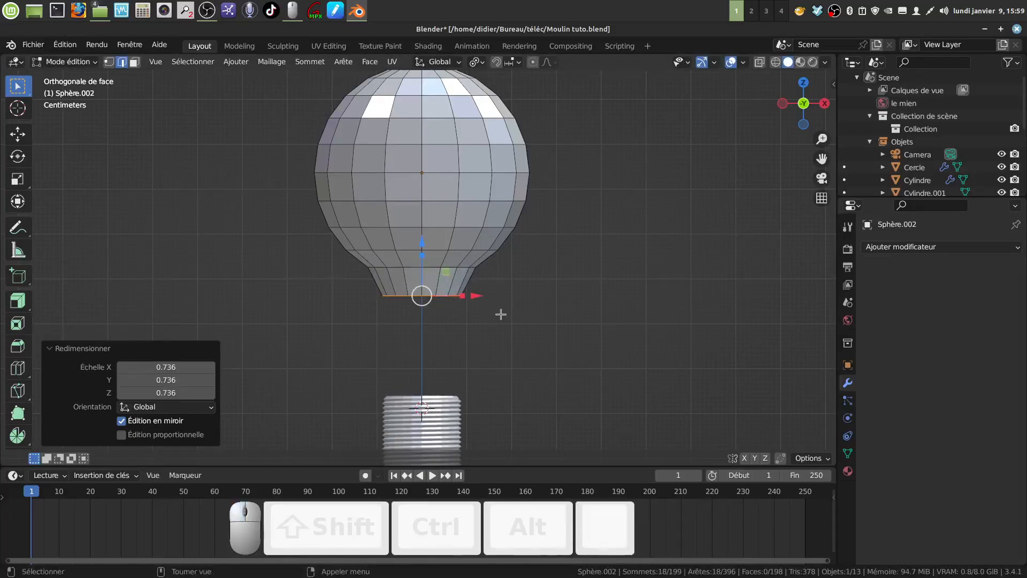
- Extrude the neck's lower edge loop about 0.054 m down, then flare it by scaling about 1.602 and again about 1.048
{"action": "key", "text": "e"}
{"action": "left_click_drag", "start_coordinate": [422, 252], "coordinate": [421, 269]}
{"action": "key", "text": "s"}
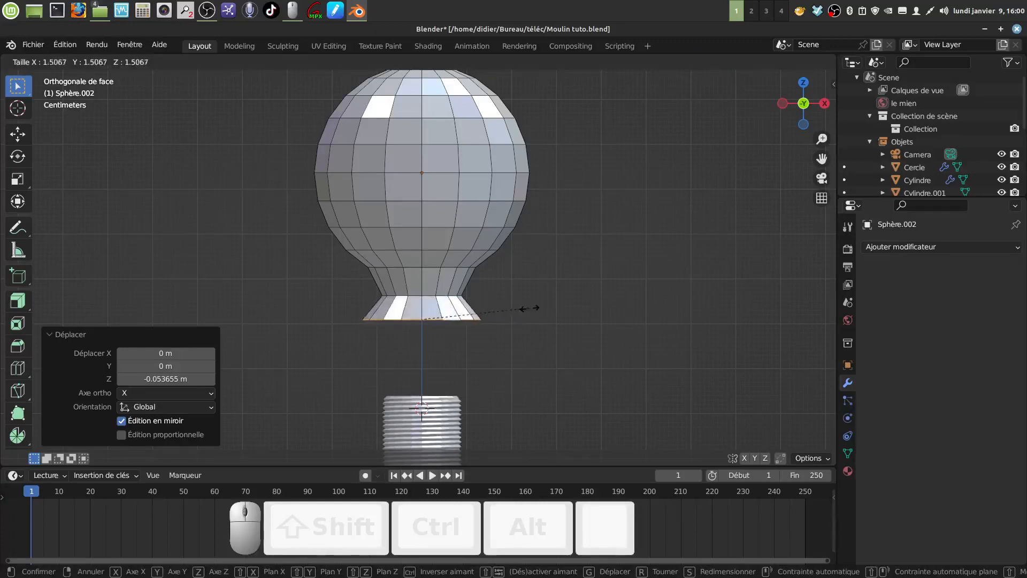
{"action": "left_click", "coordinate": [535, 309]}
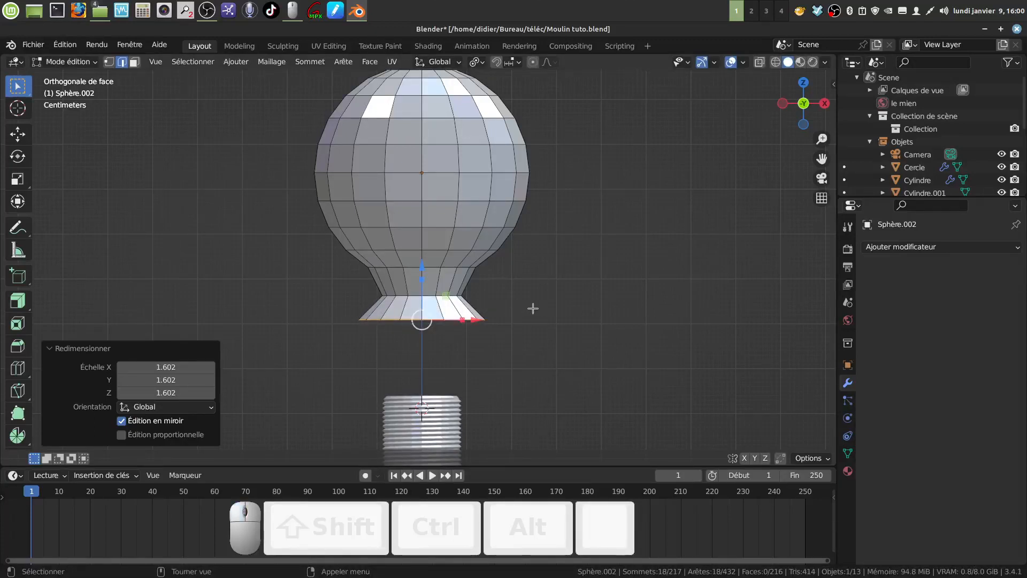
{"action": "key", "text": "s"}
{"action": "left_click", "coordinate": [517, 318]}
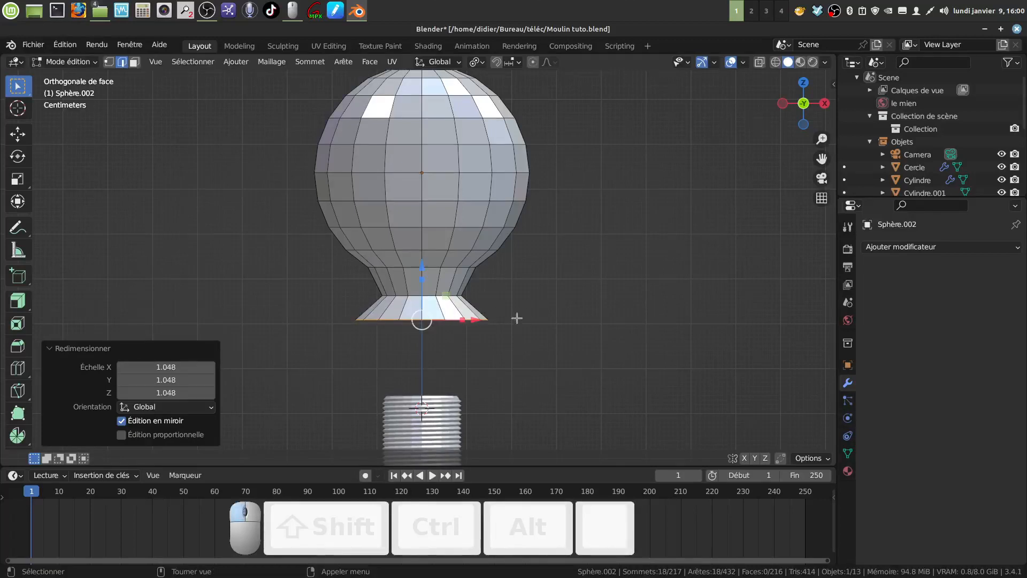
- Extrude the flared rim about 0.06 m down for the base, then extrude its lower edge inward to a scale of about 0.713
{"action": "key", "text": "e"}
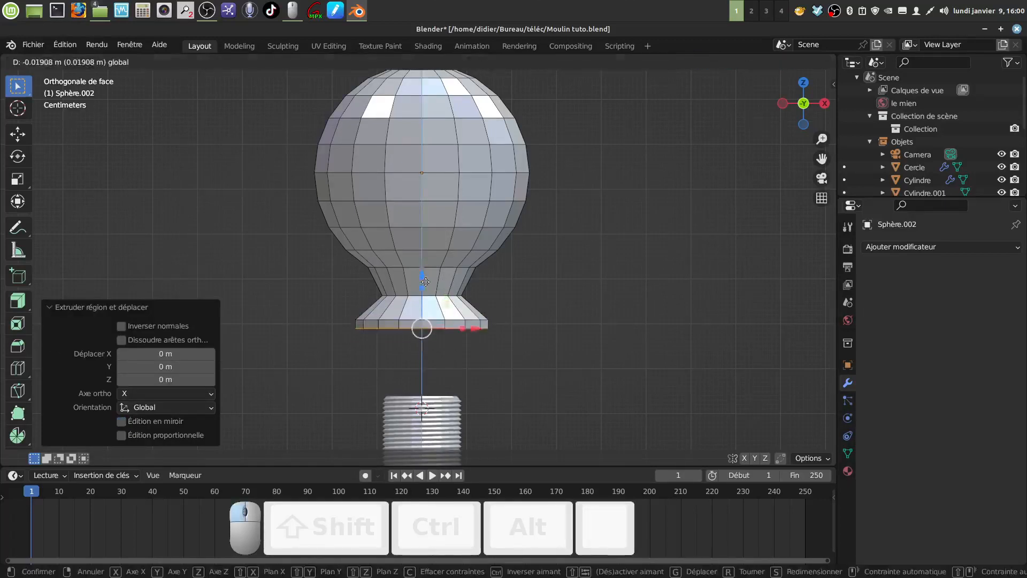
{"action": "left_click", "coordinate": [423, 296]}
{"action": "mouse_move", "coordinate": [455, 292]}
{"action": "middle_mouse_down"}
{"action": "mouse_move", "coordinate": [478, 281]}
{"action": "mouse_move", "coordinate": [506, 324]}
{"action": "middle_mouse_up"}
{"action": "key", "text": "e"}
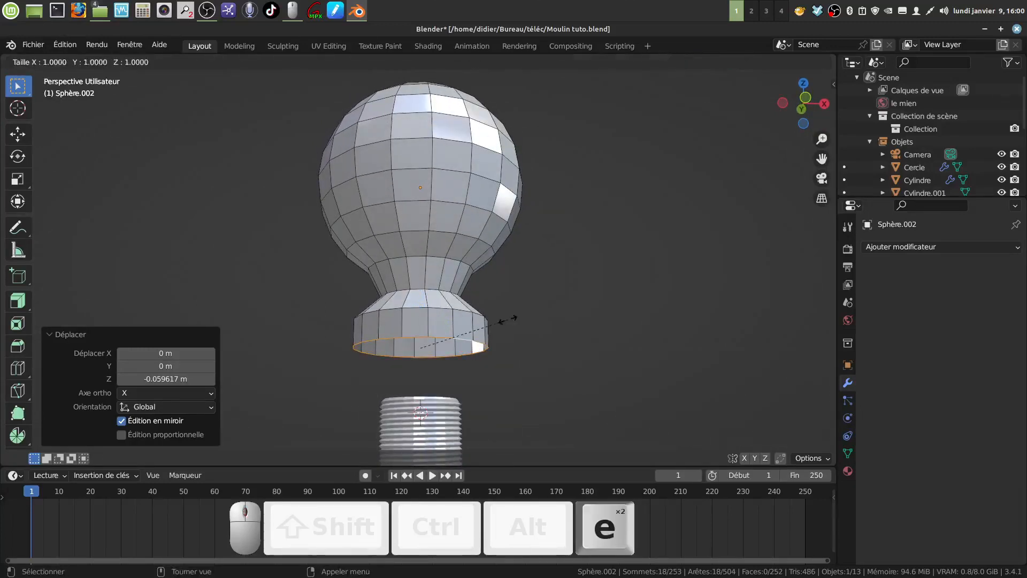
{"action": "key", "text": "s"}
{"action": "left_click", "coordinate": [485, 319]}
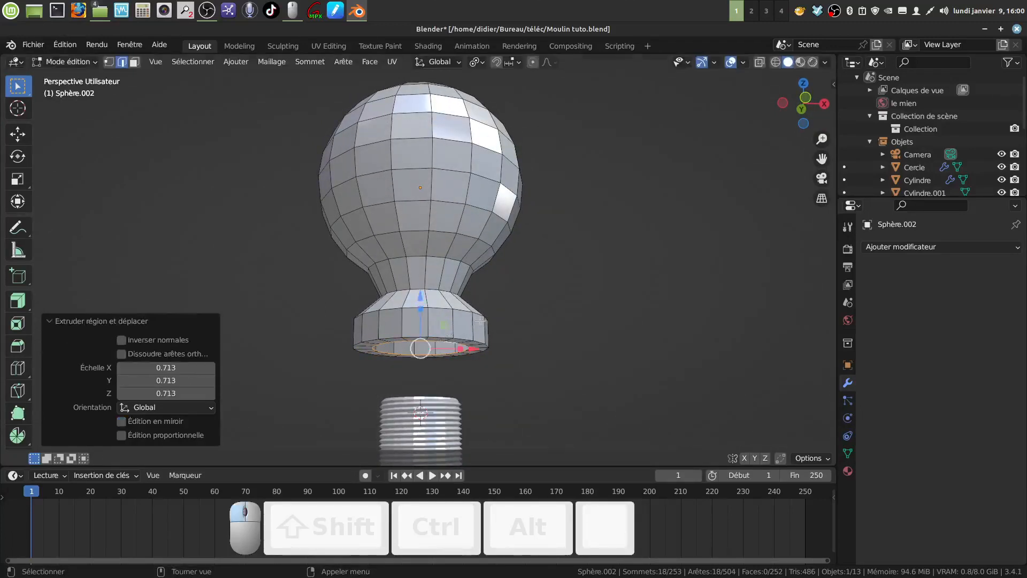
- Shade the knob smooth and add a Subdivision Surface modifier with viewport level 2
{"action": "middle_click_drag", "start_coordinate": [486, 321], "coordinate": [486, 341]}
{"action": "key", "text": "Tab"}
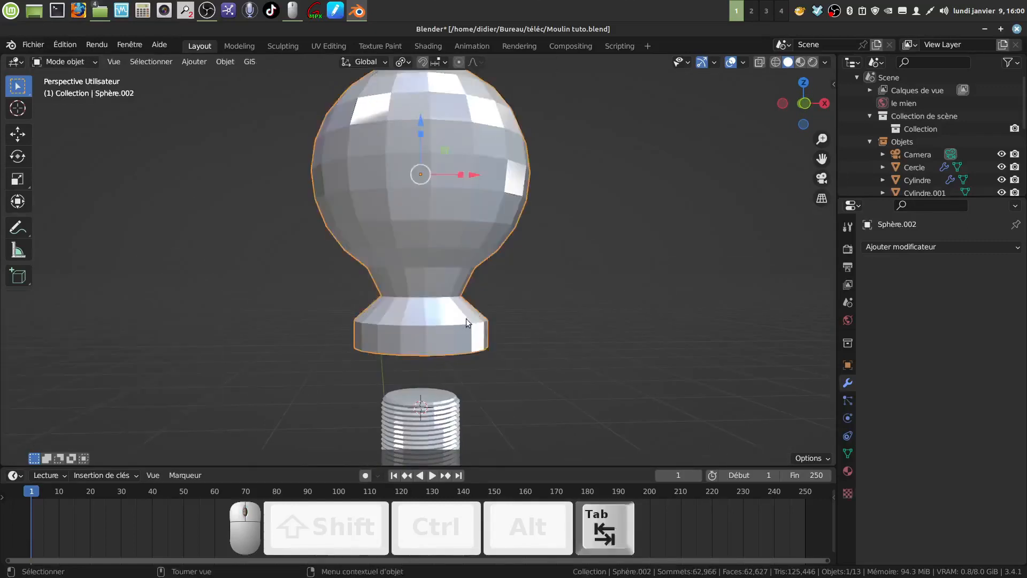
{"action": "right_click", "coordinate": [455, 252]}
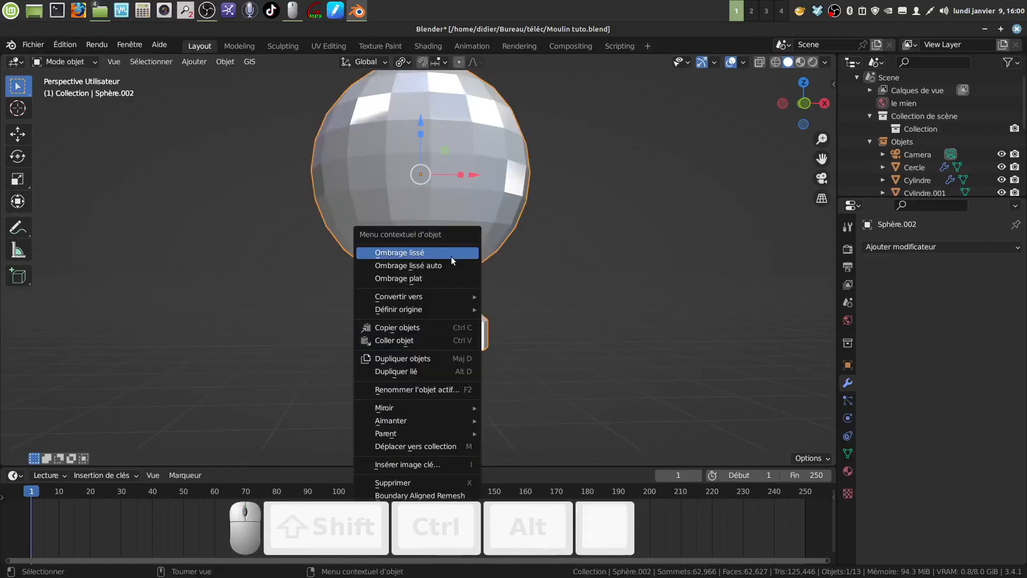
{"action": "left_click", "coordinate": [451, 252]}
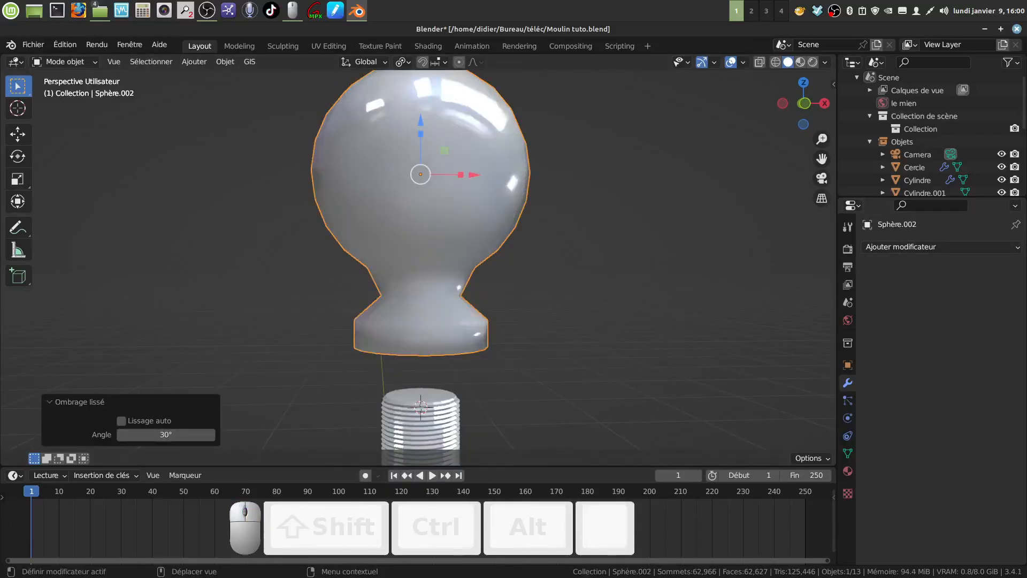
{"action": "left_click", "coordinate": [1008, 249]}
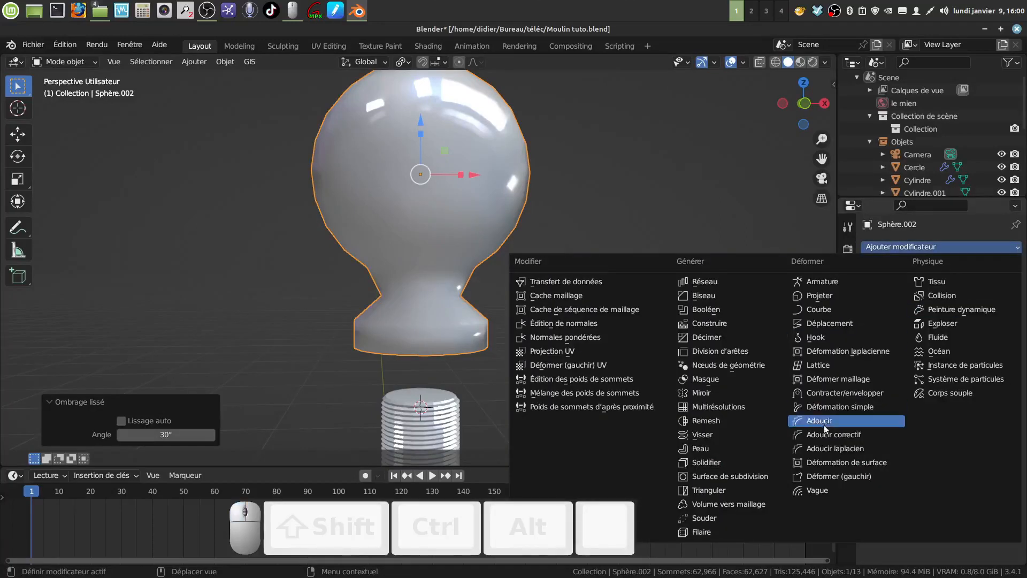
{"action": "left_click", "coordinate": [740, 477]}
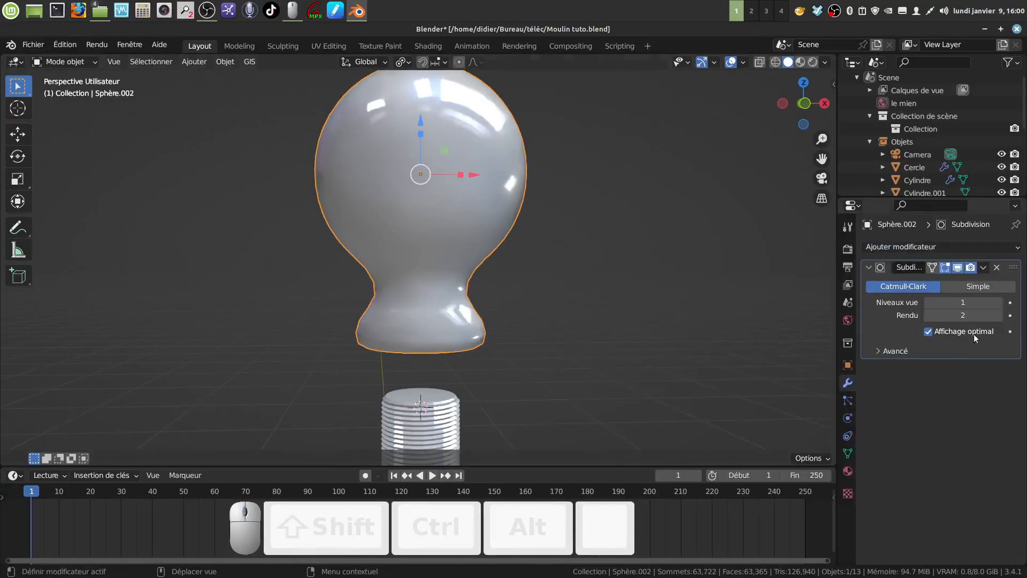
{"action": "left_click", "coordinate": [999, 303]}
- Bevel the upper and lower outer edge loops of the knob's base with a width of about 0.0147 m and 2 segments
{"action": "key", "text": "Tab"}
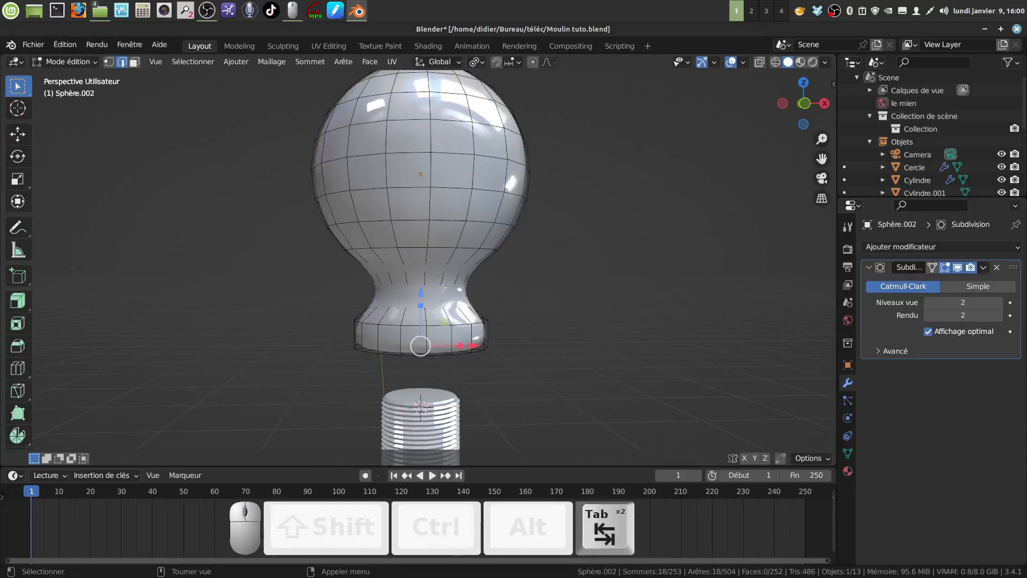
{"action": "scroll", "coordinate": [470, 339], "scroll_direction": "up", "scroll_amount": 1}
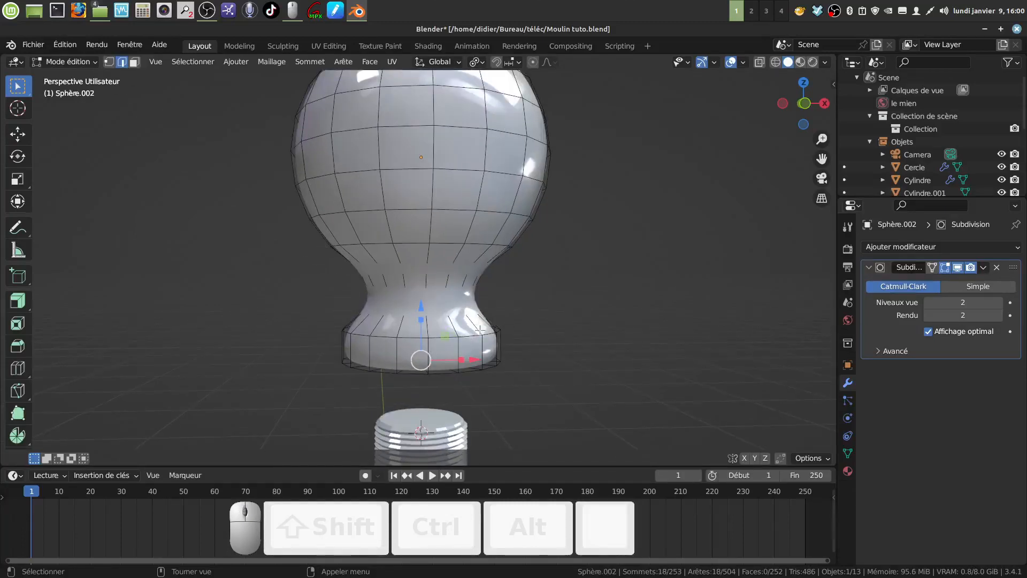
{"action": "left_click", "coordinate": [488, 332], "text": "alt"}
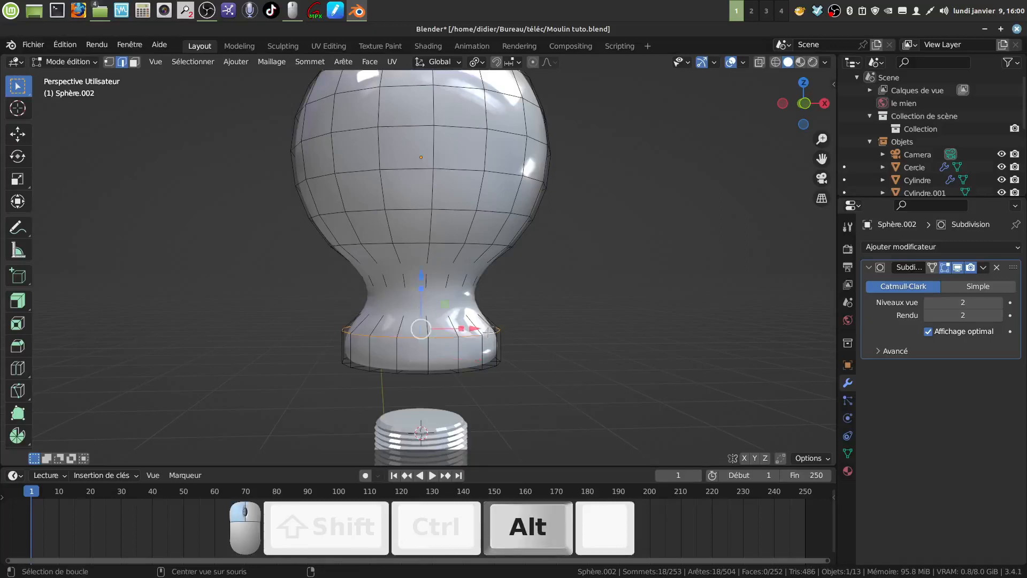
{"action": "left_click", "coordinate": [493, 365], "text": "alt+shift"}
{"action": "scroll", "coordinate": [594, 355], "scroll_direction": "up", "scroll_amount": 3}
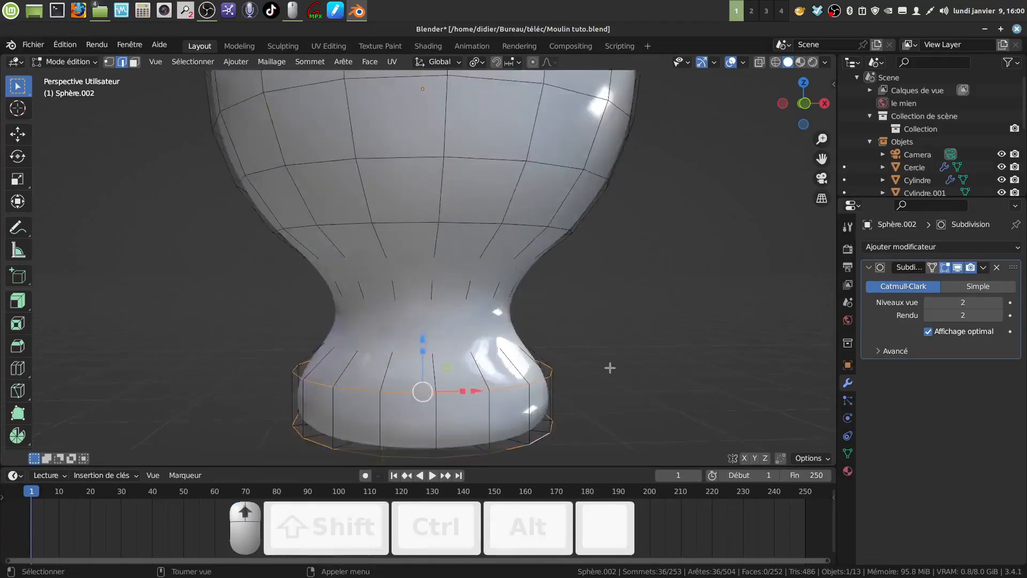
{"action": "key", "text": "ctrl+b"}
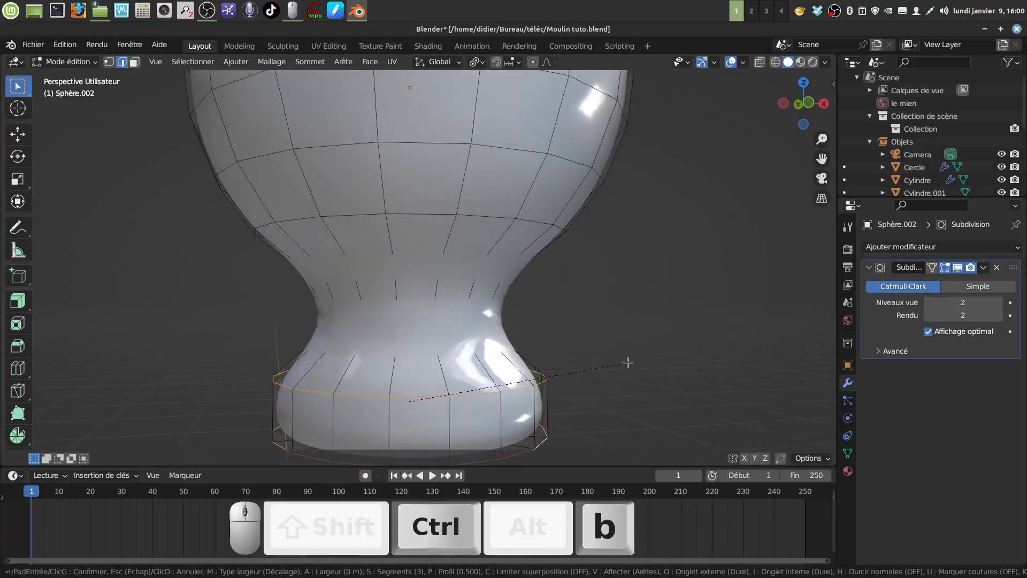
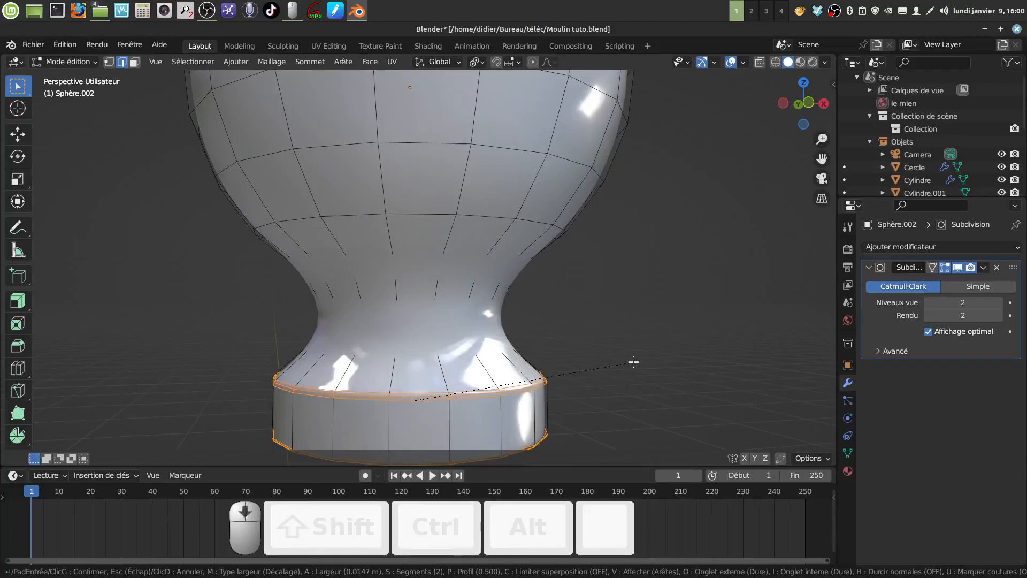
{"action": "left_click", "coordinate": [633, 362]}
- Hide the subdivision in the viewport and bevel the narrowest neck edge loop about 0.162 m wide with 2 segments
{"action": "left_click", "coordinate": [957, 267]}
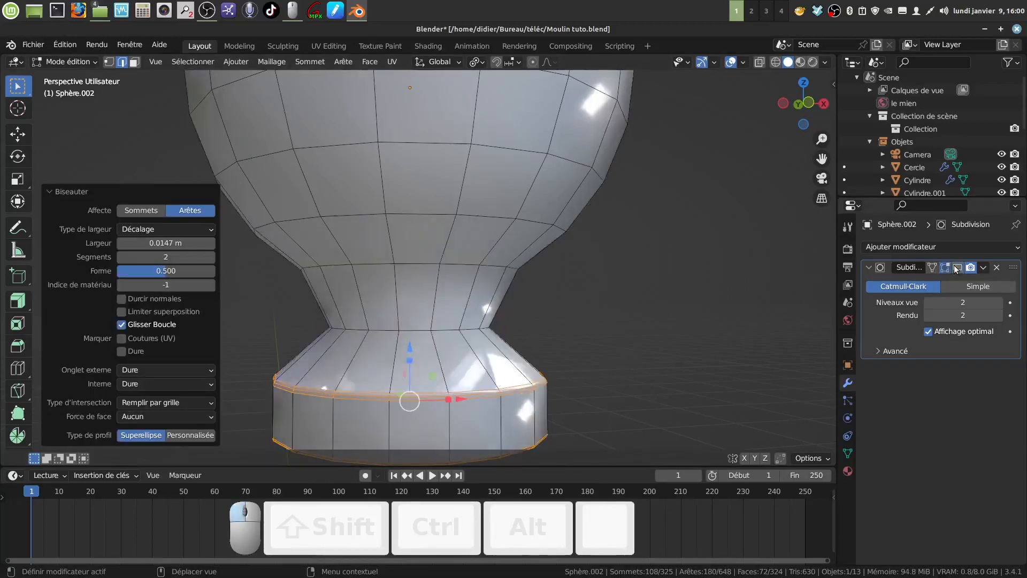
{"action": "left_click", "coordinate": [448, 328], "text": "alt"}
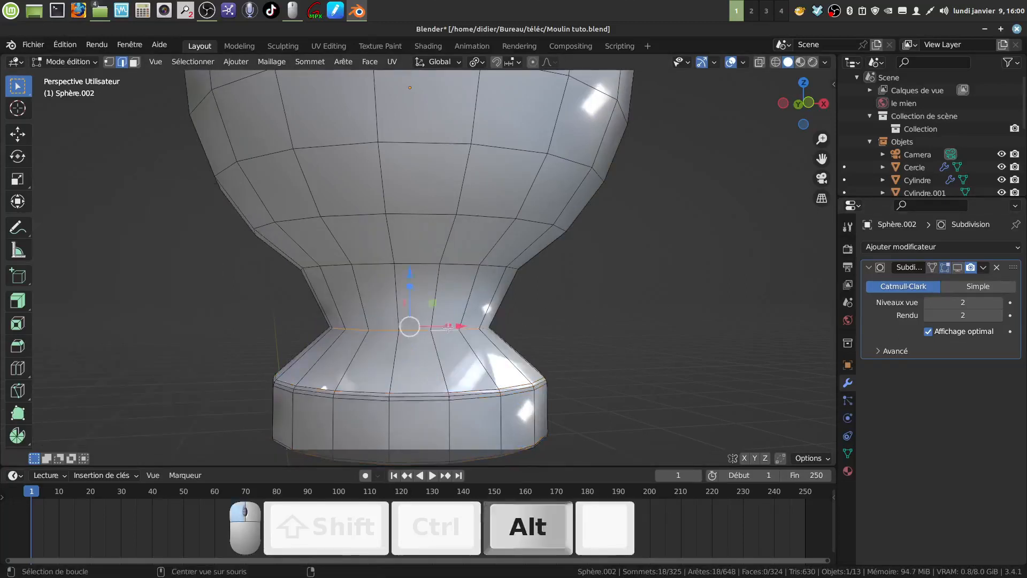
{"action": "key", "text": "ctrl+b"}
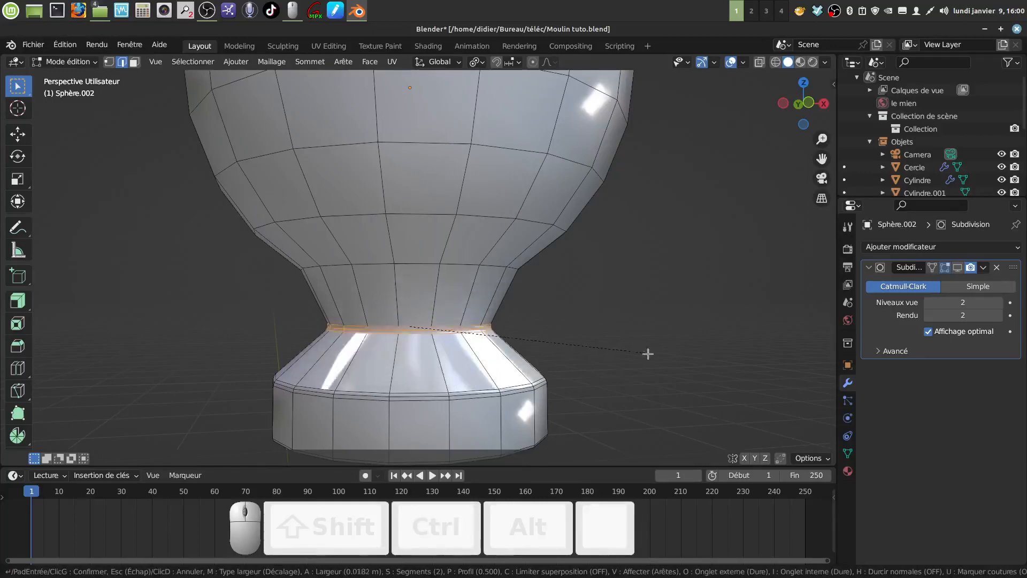
{"action": "left_click", "coordinate": [675, 364]}
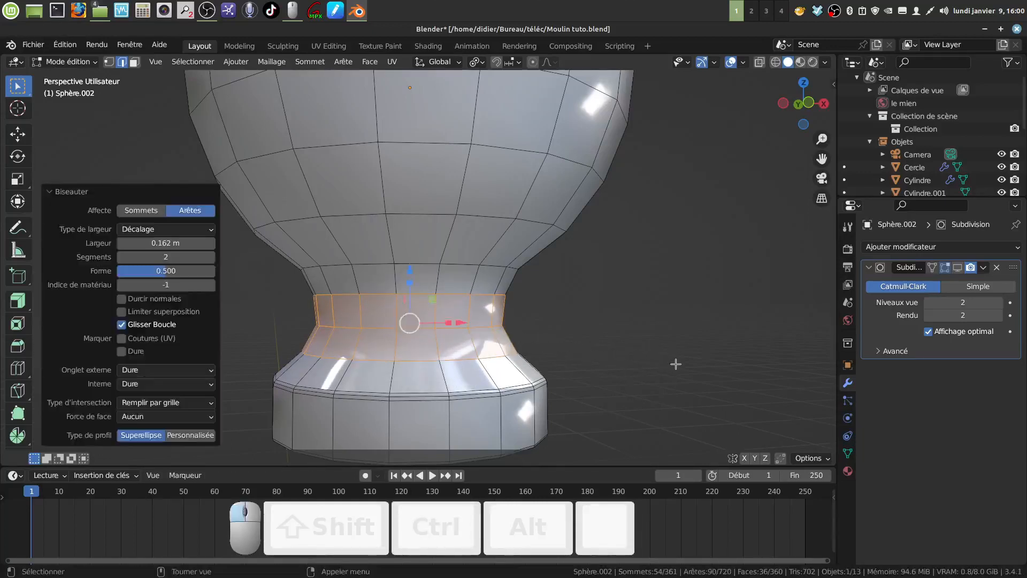
- Scale the edge loop where the neck meets the ball to about 1.074
{"action": "left_click", "coordinate": [463, 265], "text": "alt"}
{"action": "key", "text": "s"}
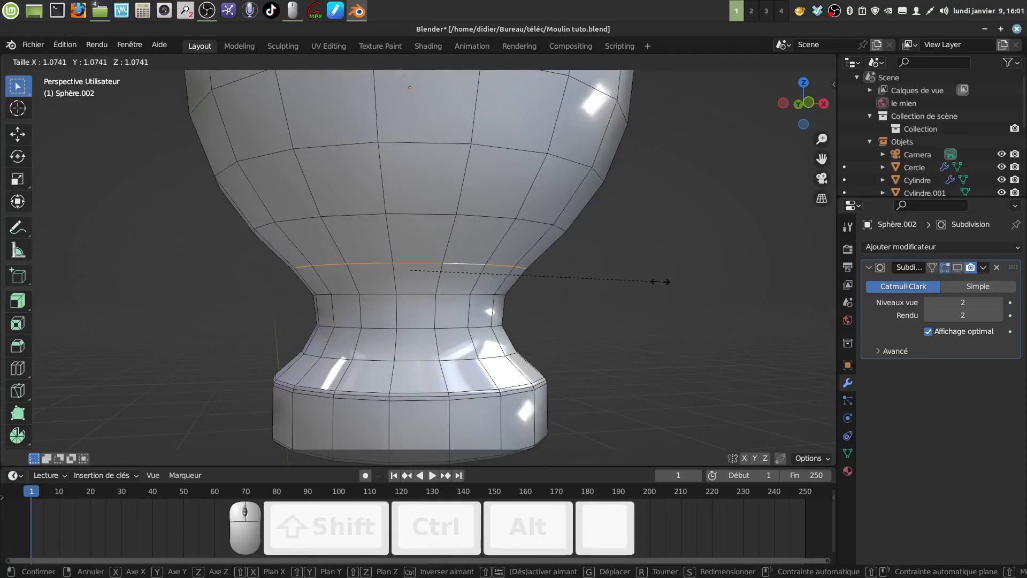
{"action": "left_click", "coordinate": [661, 282]}
{"action": "scroll", "coordinate": [574, 282], "scroll_direction": "down", "scroll_amount": 3}
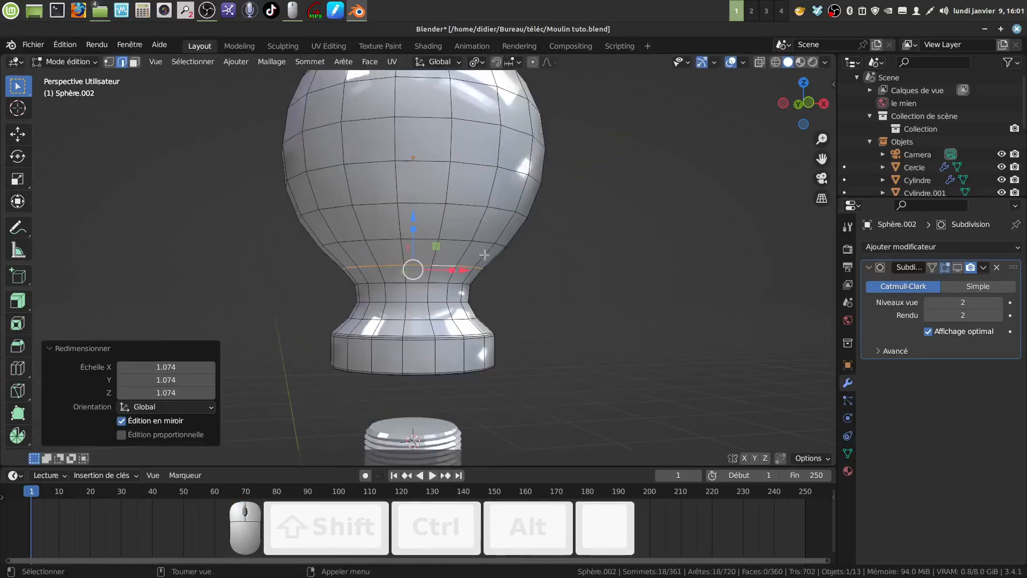
- Return to object mode and show the knob's subdivision in the viewport again
{"action": "key", "text": "Tab"}
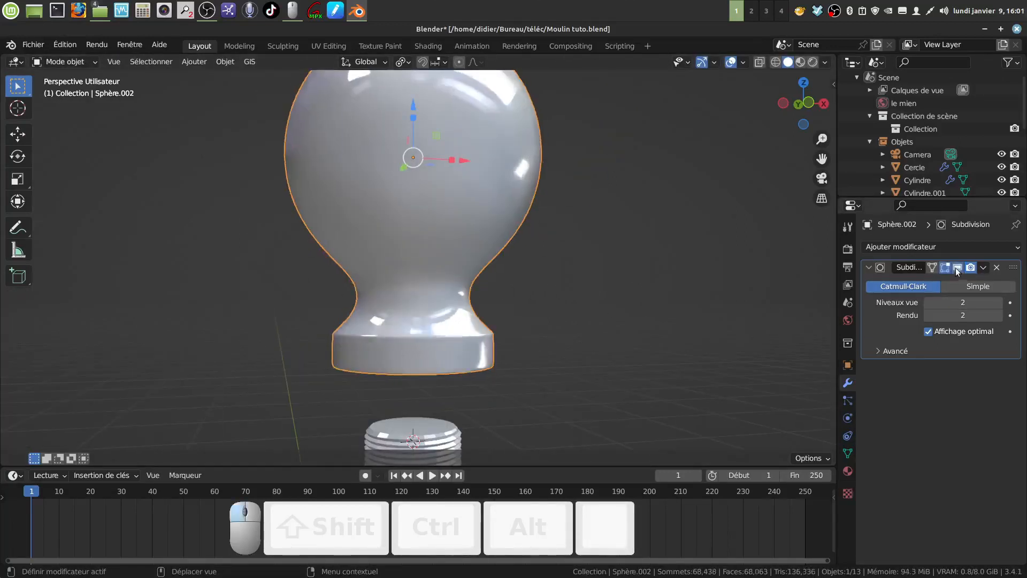
{"action": "middle_click_drag", "start_coordinate": [532, 290], "coordinate": [422, 421], "text": "shift"}
{"action": "mouse_move", "coordinate": [386, 323]}
{"action": "middle_mouse_down"}
{"action": "mouse_move", "coordinate": [361, 345]}
{"action": "mouse_move", "coordinate": [387, 323]}
{"action": "middle_mouse_up"}
{"action": "middle_click_drag", "start_coordinate": [386, 323], "coordinate": [494, 314], "text": "shift"}
- Select two opposite faces around the ball's mid-height and inset them by about 0.0203 m
{"action": "key", "text": "Tab"}
{"action": "middle_click_drag", "start_coordinate": [559, 331], "coordinate": [506, 330]}
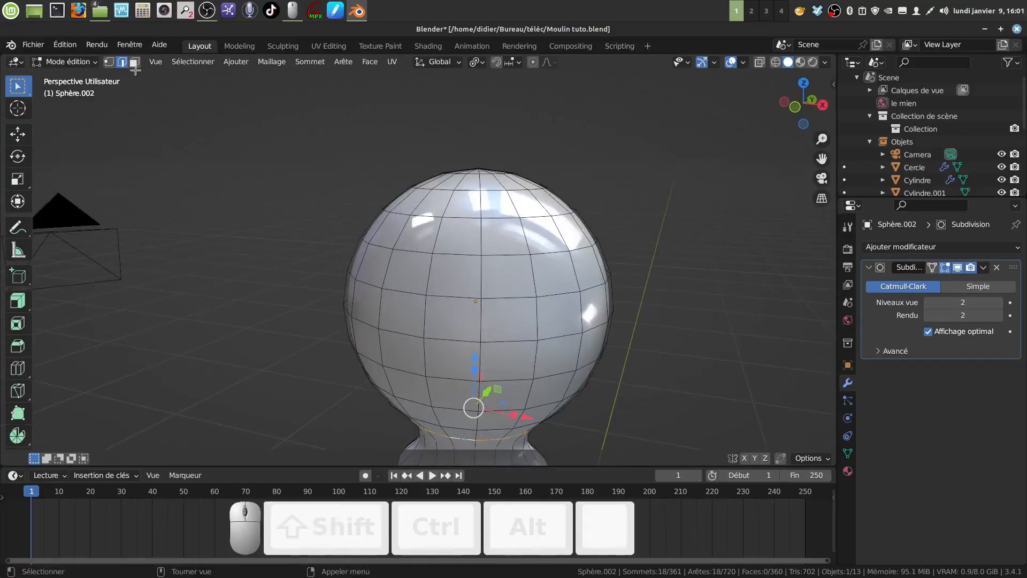
{"action": "left_click", "coordinate": [504, 322]}
{"action": "middle_click_drag", "start_coordinate": [504, 323], "coordinate": [516, 326]}
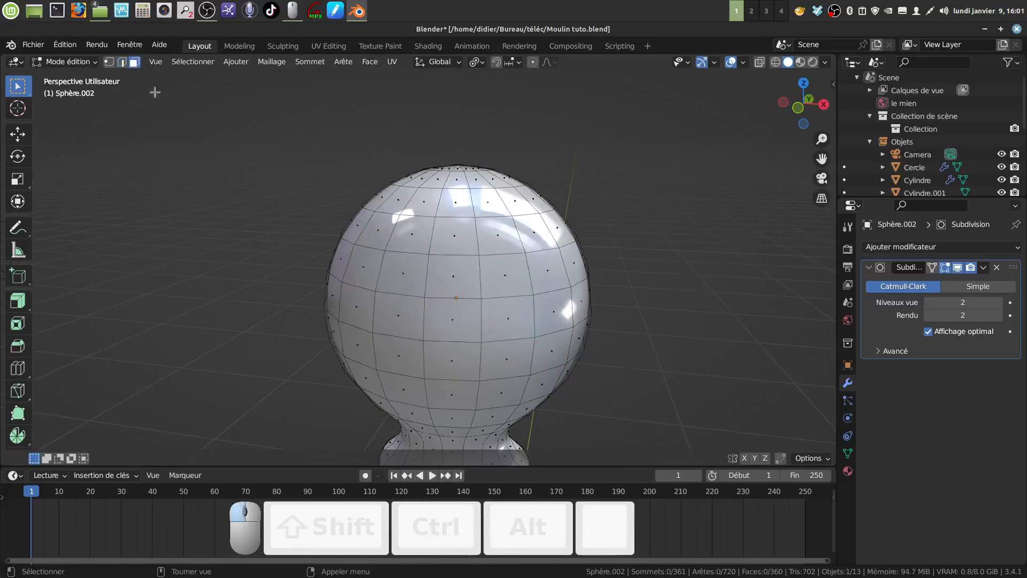
{"action": "left_click", "coordinate": [504, 312]}
{"action": "middle_click_drag", "start_coordinate": [505, 313], "coordinate": [544, 381]}
{"action": "middle_click_drag", "start_coordinate": [354, 218], "coordinate": [473, 266], "text": "shift"}
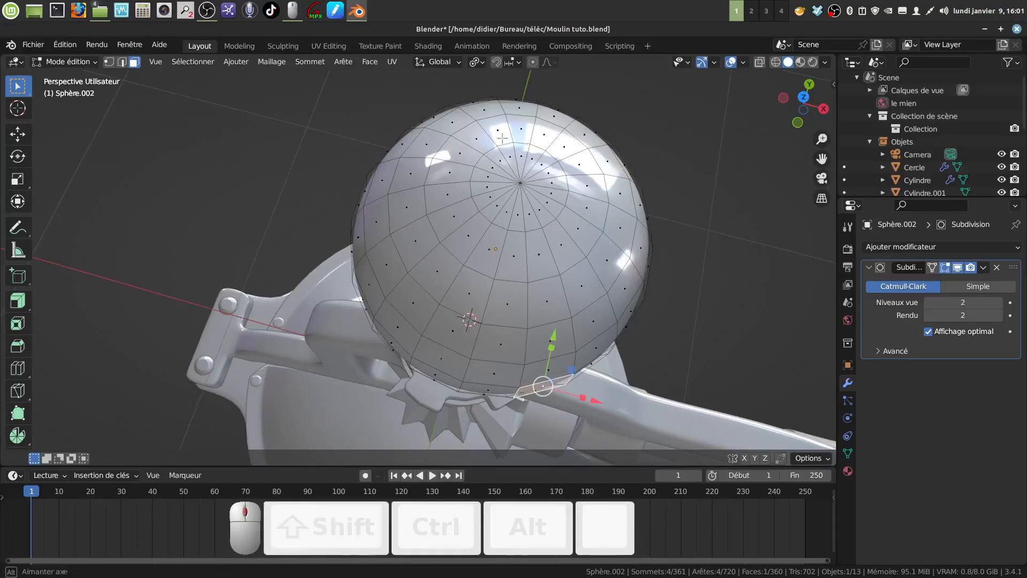
{"action": "middle_click_drag", "start_coordinate": [511, 140], "coordinate": [549, 367]}
{"action": "left_click", "coordinate": [447, 317], "text": "shift"}
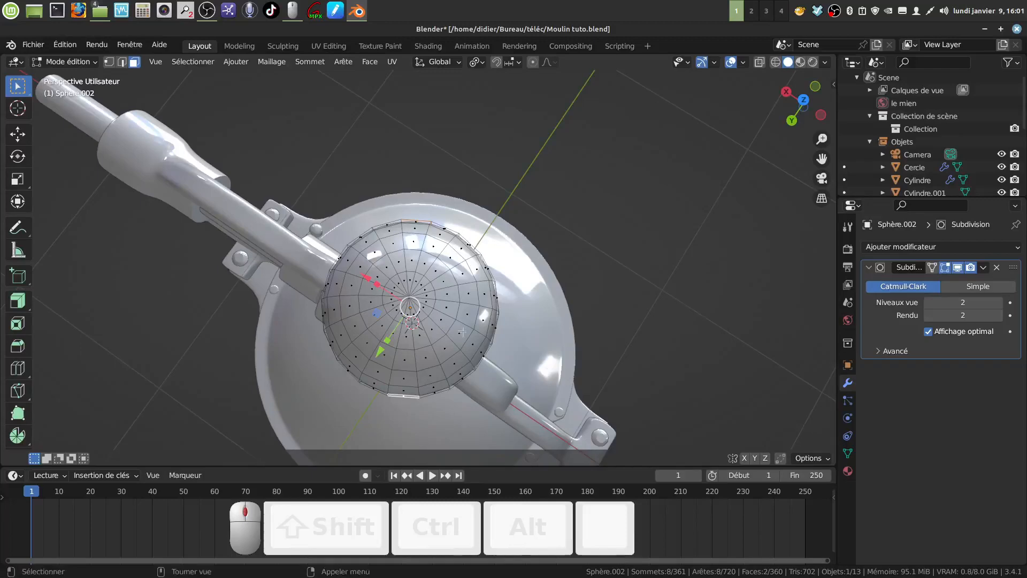
{"action": "middle_click_drag", "start_coordinate": [429, 375], "coordinate": [401, 165]}
{"action": "scroll", "coordinate": [465, 369], "scroll_direction": "up", "scroll_amount": 2}
{"action": "mouse_move", "coordinate": [464, 369]}
{"action": "middle_mouse_down"}
{"action": "mouse_move", "coordinate": [499, 373]}
{"action": "mouse_move", "coordinate": [521, 360]}
{"action": "mouse_move", "coordinate": [453, 355]}
{"action": "middle_mouse_up"}
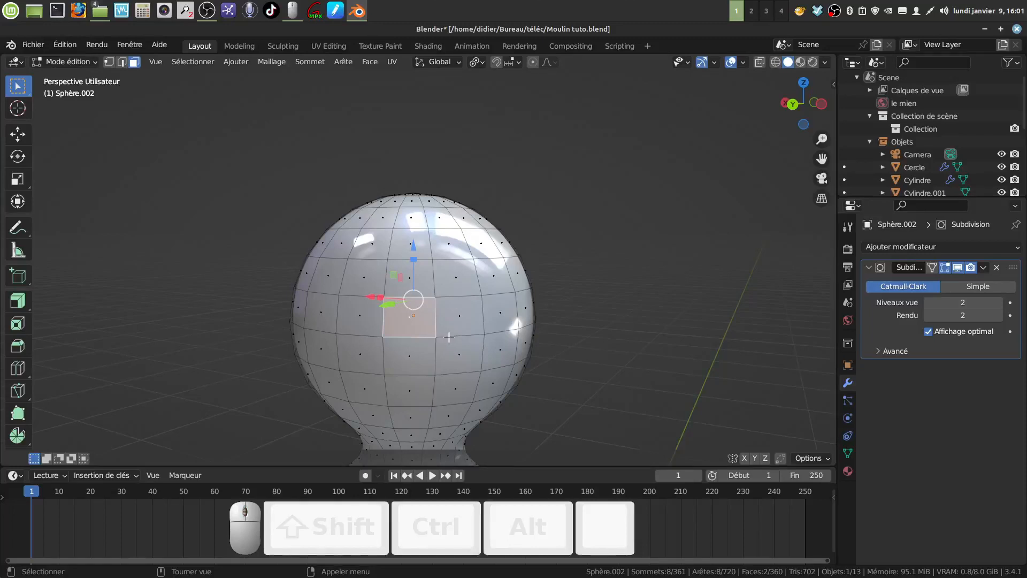
{"action": "key", "text": "i"}
{"action": "left_click", "coordinate": [445, 337]}
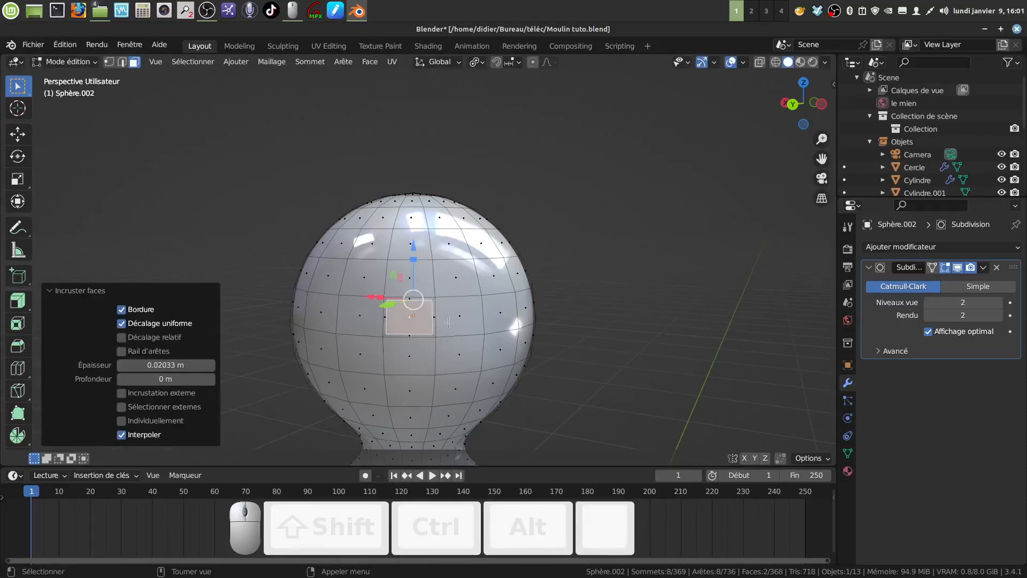
- Set the transform orientation to Normal and narrow one of the inset faces along its Y axis to about 0.752
{"action": "left_click", "coordinate": [458, 63]}
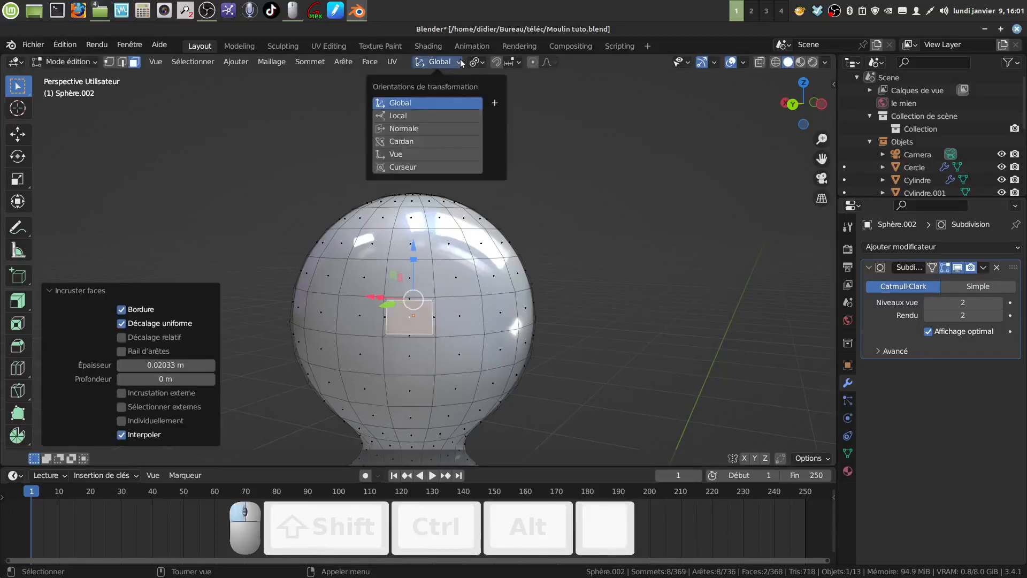
{"action": "left_click", "coordinate": [422, 129]}
{"action": "mouse_move", "coordinate": [463, 362]}
{"action": "middle_mouse_down"}
{"action": "mouse_move", "coordinate": [469, 319]}
{"action": "mouse_move", "coordinate": [403, 337]}
{"action": "middle_mouse_up"}
{"action": "left_click", "coordinate": [411, 326]}
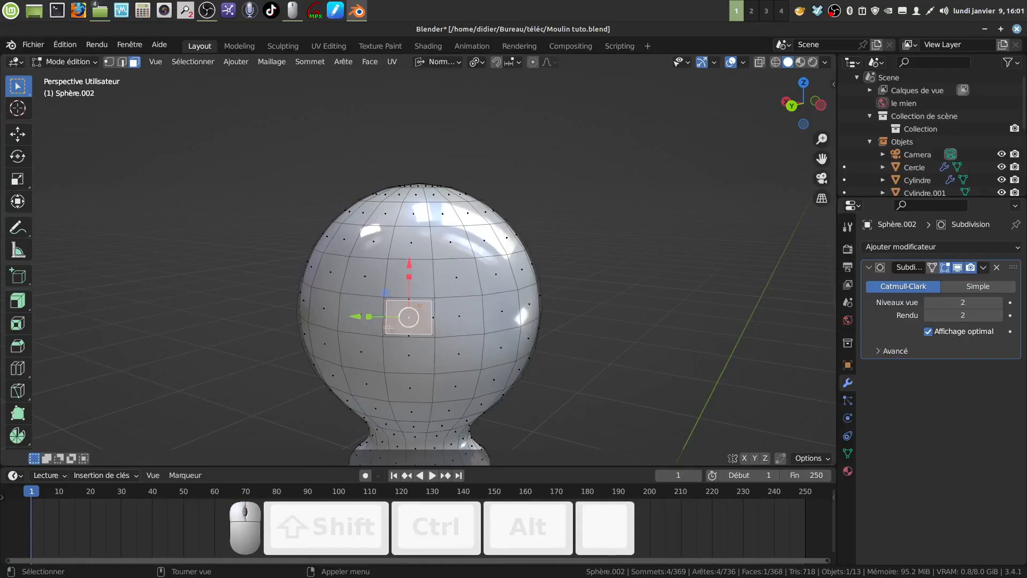
{"action": "left_click_drag", "start_coordinate": [373, 317], "coordinate": [373, 317]}
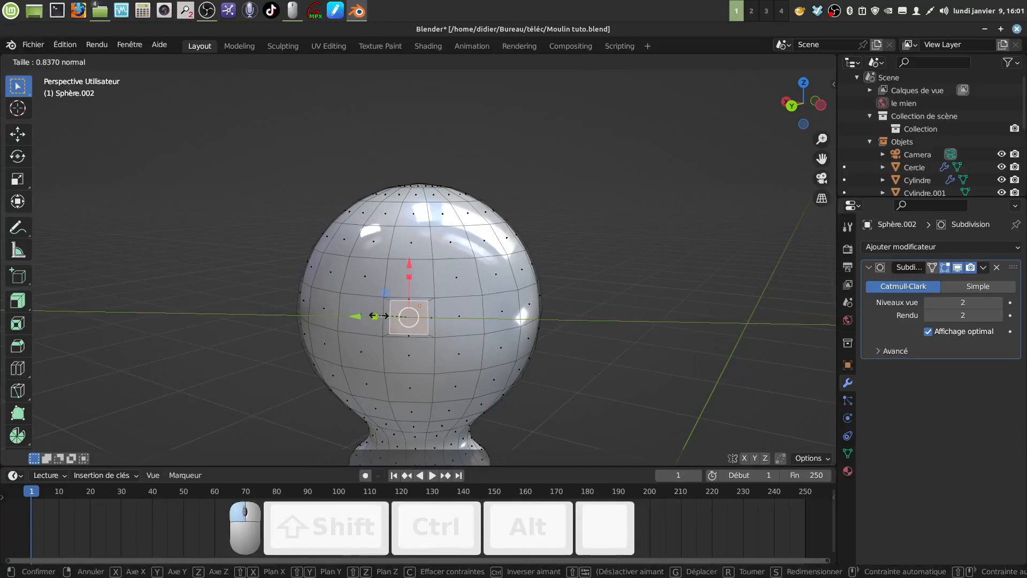
{"action": "left_click_drag", "start_coordinate": [382, 315], "coordinate": [382, 315]}
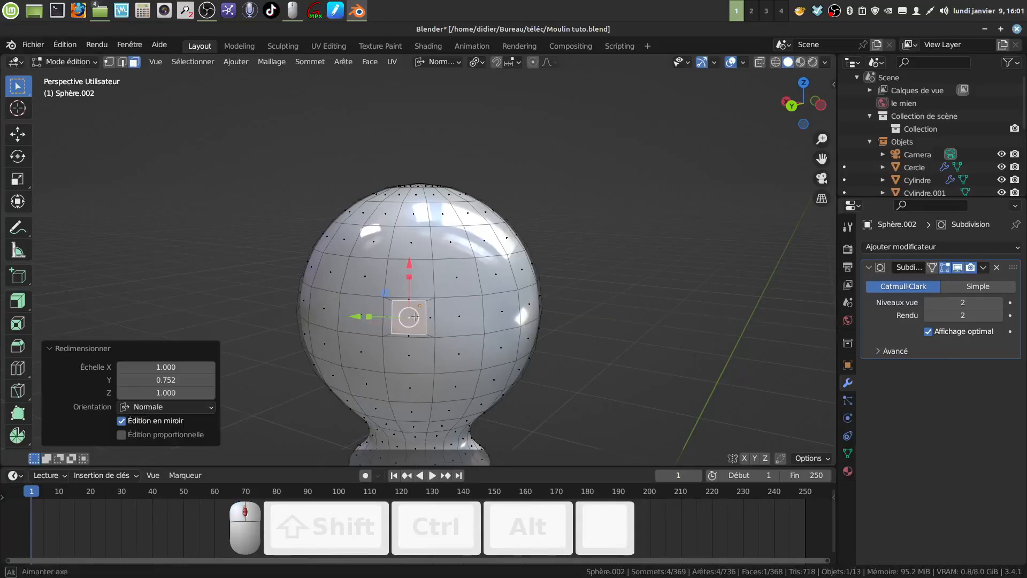
- Narrow the inset face on the opposite side of the ball along its normal Y axis to about 0.767
{"action": "middle_click_drag", "start_coordinate": [382, 314], "coordinate": [160, 318]}
{"action": "middle_click_drag", "start_coordinate": [690, 360], "coordinate": [352, 270], "text": "shift"}
{"action": "scroll", "coordinate": [352, 270], "scroll_direction": "down", "scroll_amount": 2}
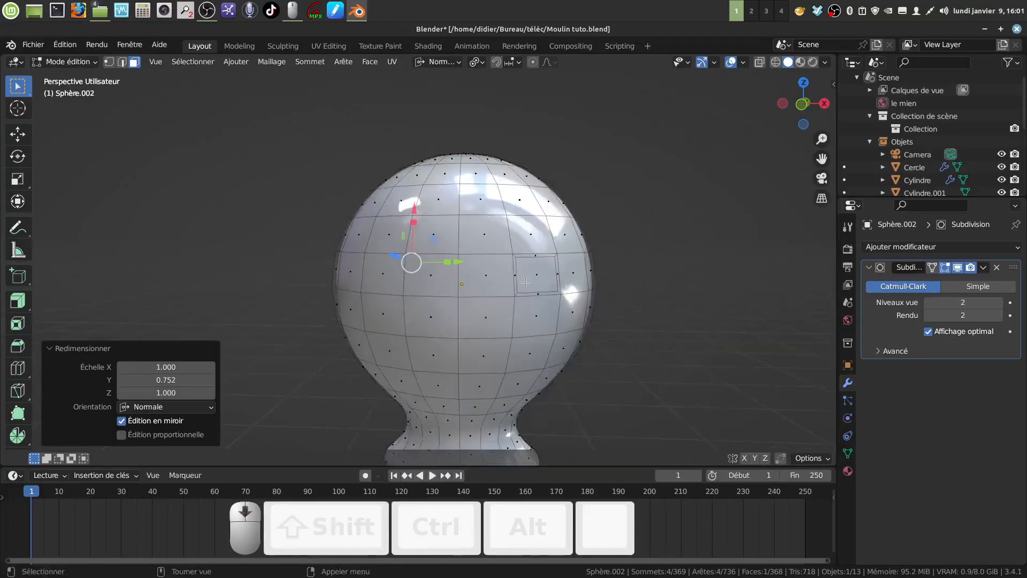
{"action": "left_click", "coordinate": [529, 279]}
{"action": "middle_click_drag", "start_coordinate": [535, 271], "coordinate": [442, 288]}
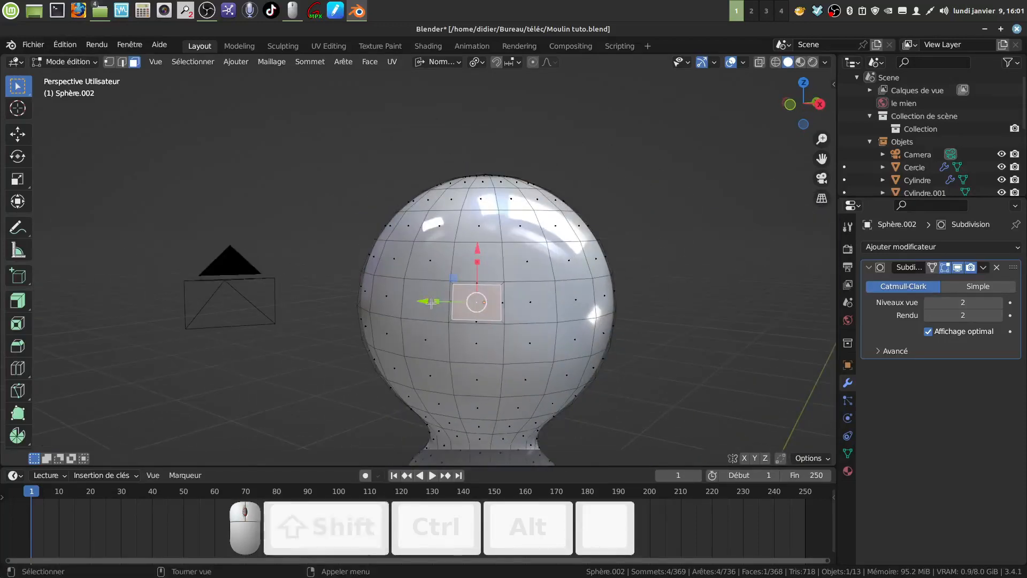
{"action": "left_click_drag", "start_coordinate": [437, 301], "coordinate": [446, 297]}
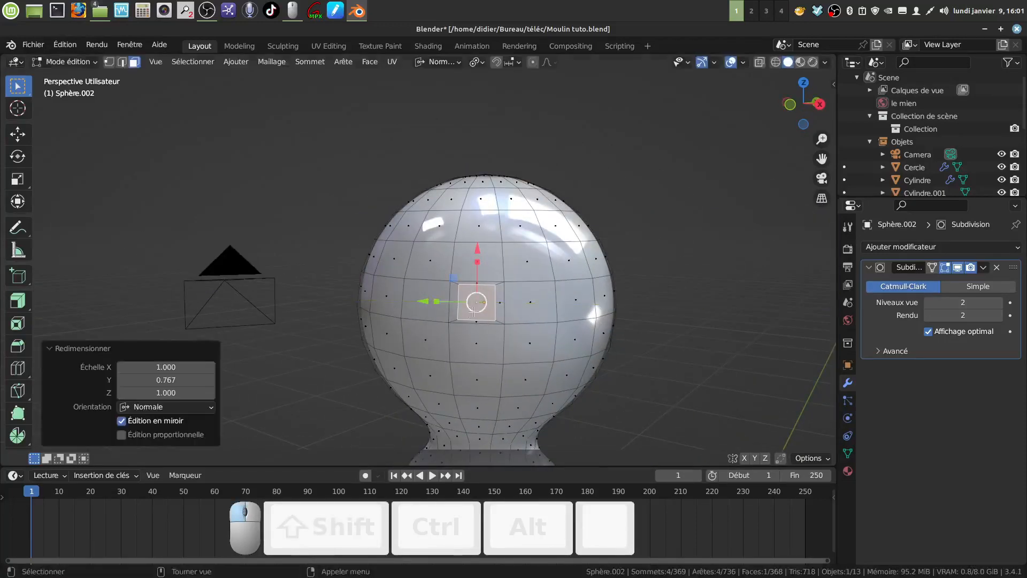
- Select both inset faces and bridge their edge loops to open a hole through the ball
{"action": "middle_click_drag", "start_coordinate": [447, 300], "coordinate": [677, 326]}
{"action": "scroll", "coordinate": [480, 310], "scroll_direction": "down", "scroll_amount": 2}
{"action": "middle_click_drag", "start_coordinate": [405, 405], "coordinate": [452, 405], "text": "shift"}
{"action": "scroll", "coordinate": [452, 404], "scroll_direction": "up", "scroll_amount": 3}
{"action": "middle_click_drag", "start_coordinate": [469, 362], "coordinate": [510, 358]}
{"action": "middle_click_drag", "start_coordinate": [377, 300], "coordinate": [381, 294], "text": "shift"}
{"action": "left_click", "coordinate": [381, 294], "text": "shift"}
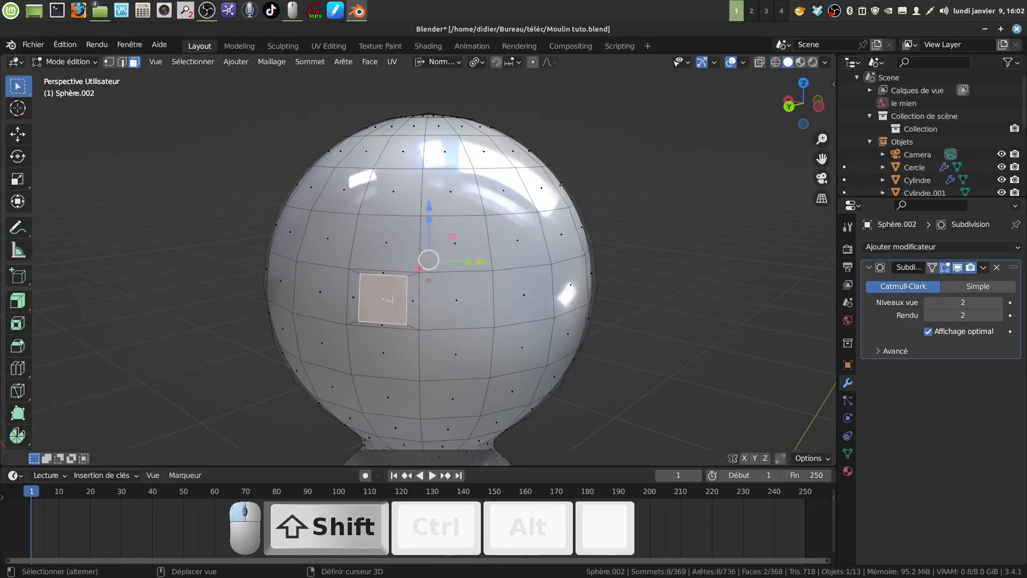
{"action": "middle_click_drag", "start_coordinate": [453, 319], "coordinate": [437, 314]}
{"action": "middle_click_drag", "start_coordinate": [437, 314], "coordinate": [463, 316], "text": "shift"}
{"action": "middle_click_drag", "start_coordinate": [462, 315], "coordinate": [449, 303], "text": "shift"}
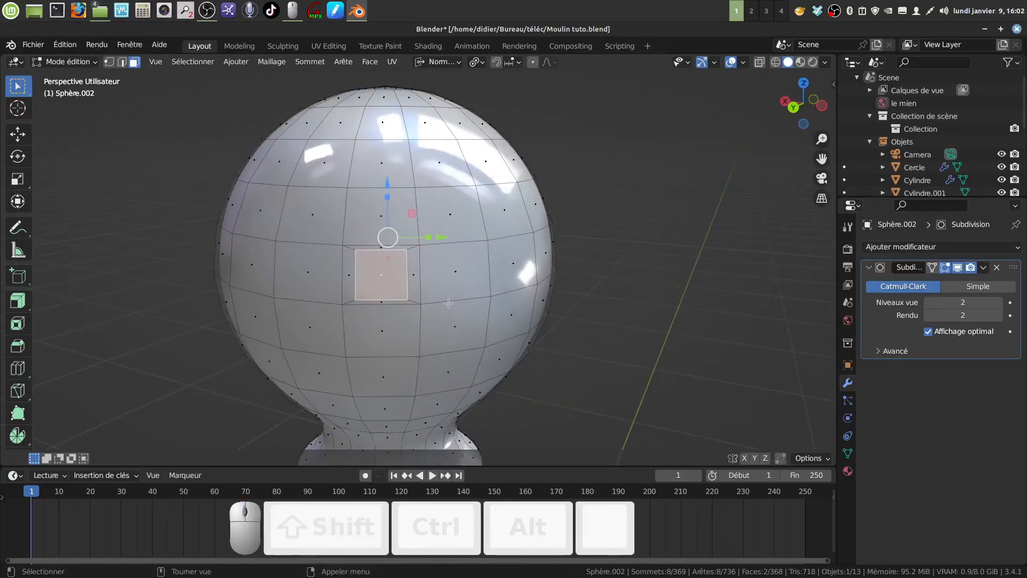
{"action": "left_click", "coordinate": [344, 61]}
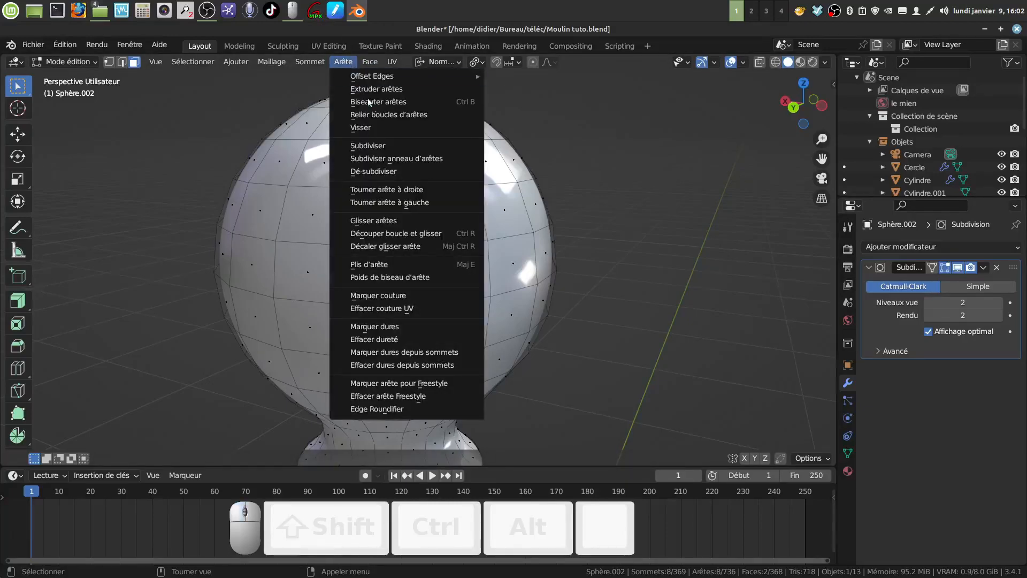
{"action": "left_click", "coordinate": [392, 114]}
{"action": "scroll", "coordinate": [397, 298], "scroll_direction": "up", "scroll_amount": 4}
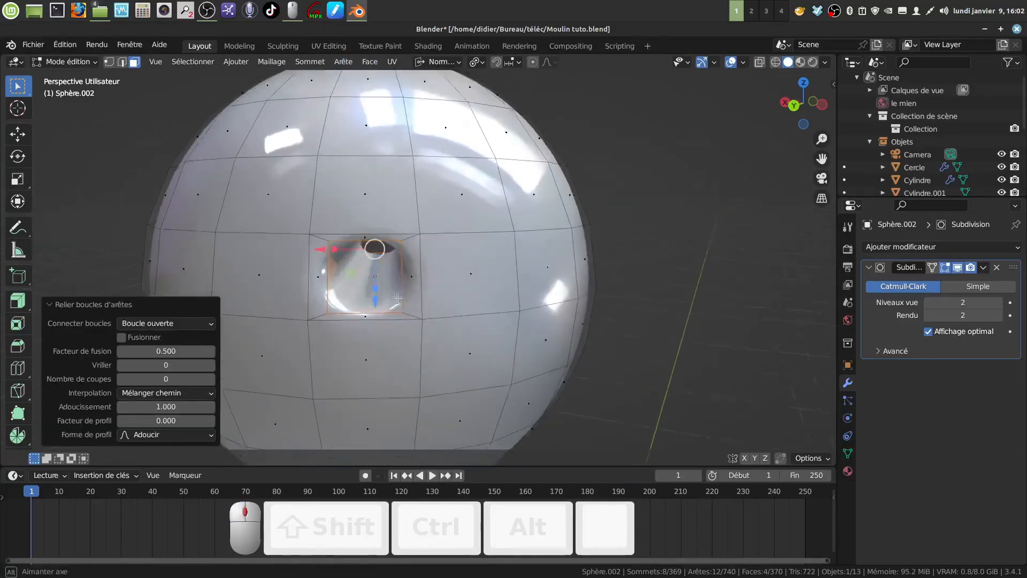
{"action": "middle_click_drag", "start_coordinate": [398, 298], "coordinate": [380, 320]}
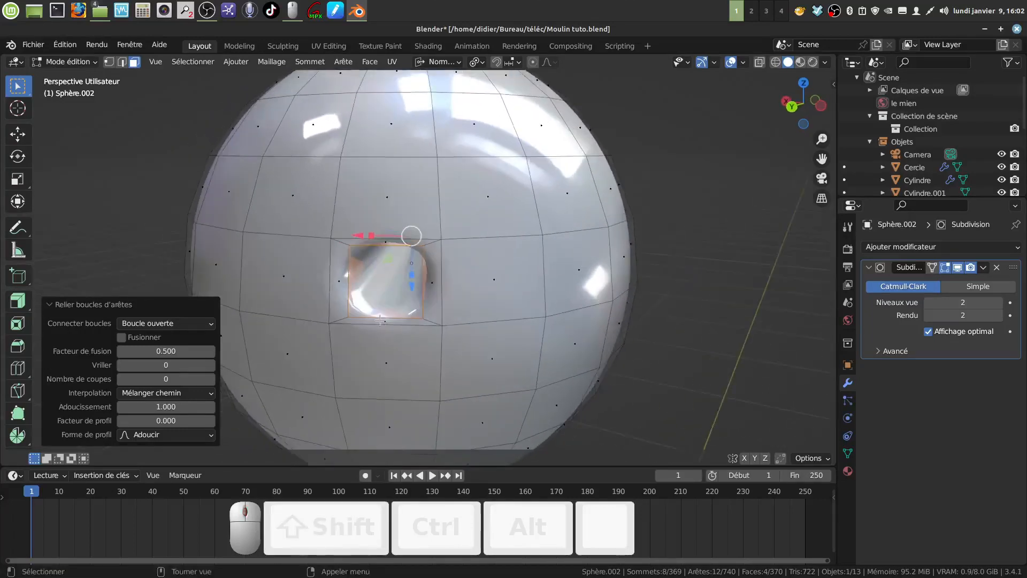
- Bevel the rim edge loops at both ends of the through hole with 2 segments and leave edit mode
{"action": "left_click", "coordinate": [346, 298], "text": "alt"}
{"action": "key", "text": "alt+a"}
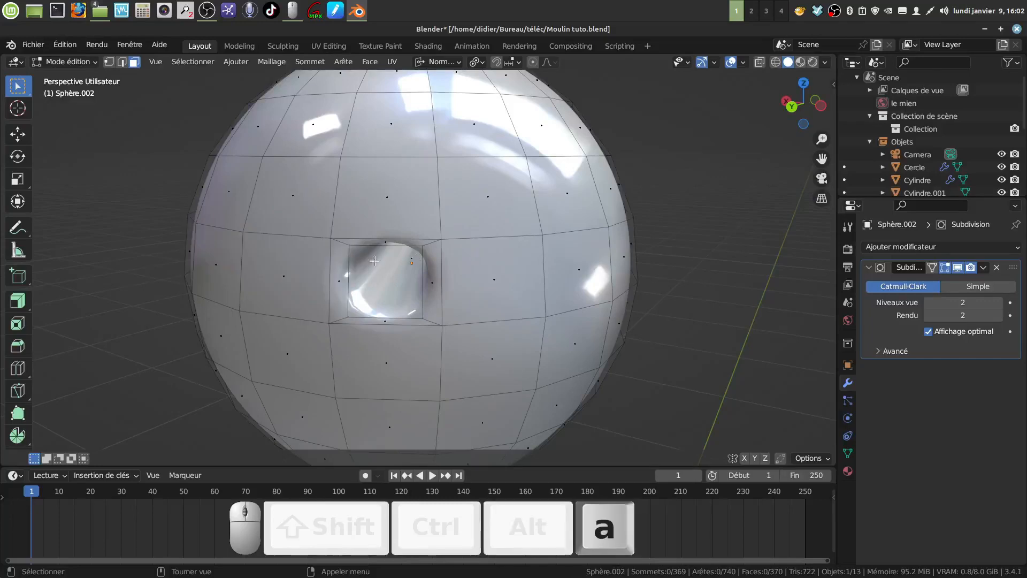
{"action": "left_click", "coordinate": [122, 62]}
{"action": "middle_click_drag", "start_coordinate": [391, 272], "coordinate": [350, 274]}
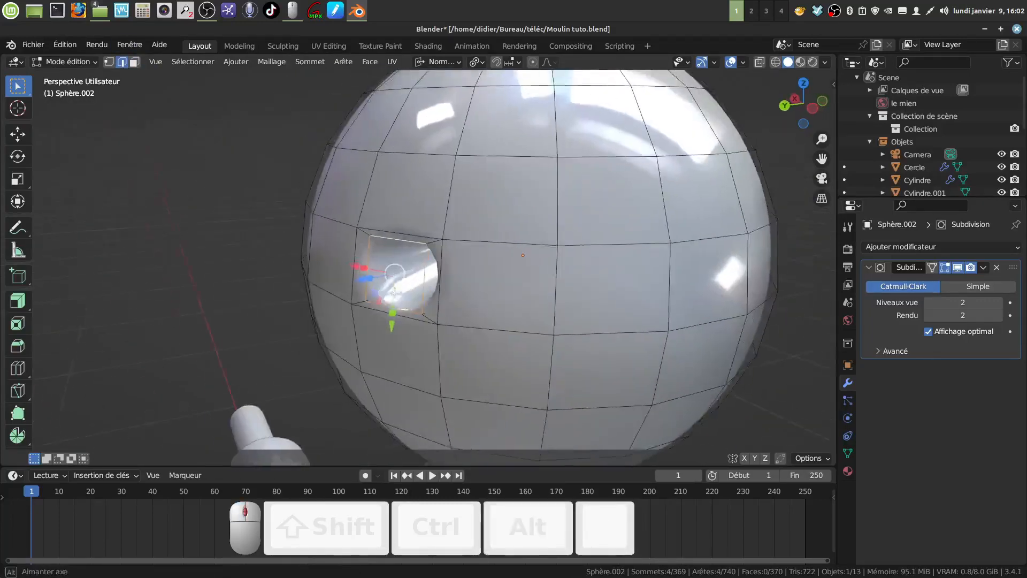
{"action": "scroll", "coordinate": [359, 274], "scroll_direction": "down", "scroll_amount": 2}
{"action": "middle_click_drag", "start_coordinate": [485, 304], "coordinate": [399, 301]}
{"action": "middle_click_drag", "start_coordinate": [569, 282], "coordinate": [328, 288], "text": "shift"}
{"action": "middle_click_drag", "start_coordinate": [468, 299], "coordinate": [416, 305]}
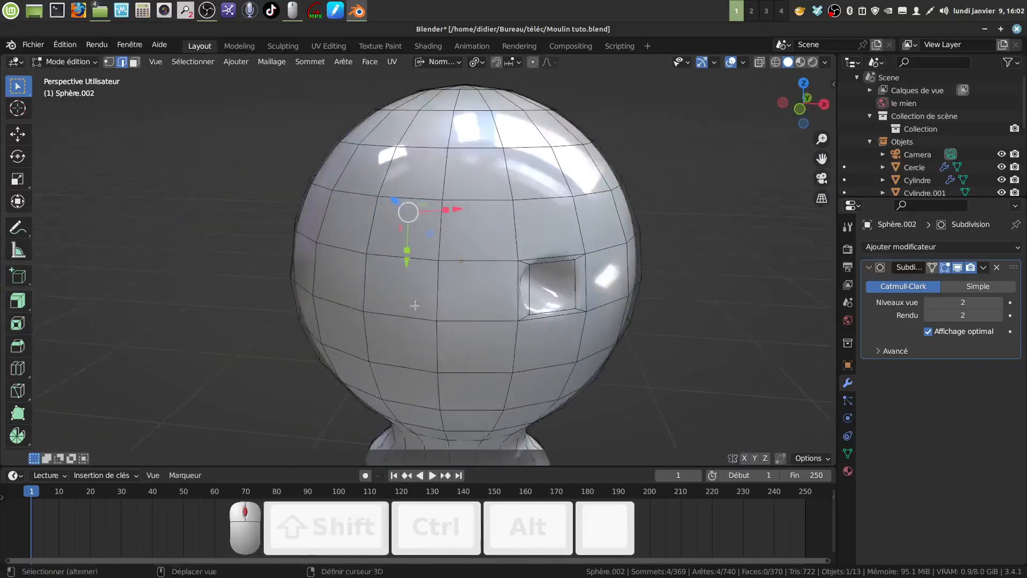
{"action": "scroll", "coordinate": [415, 305], "scroll_direction": "up", "scroll_amount": 1}
{"action": "middle_click_drag", "start_coordinate": [540, 328], "coordinate": [405, 340], "text": "shift"}
{"action": "scroll", "coordinate": [391, 337], "scroll_direction": "up", "scroll_amount": 3}
{"action": "left_click", "coordinate": [376, 323], "text": "alt+shift"}
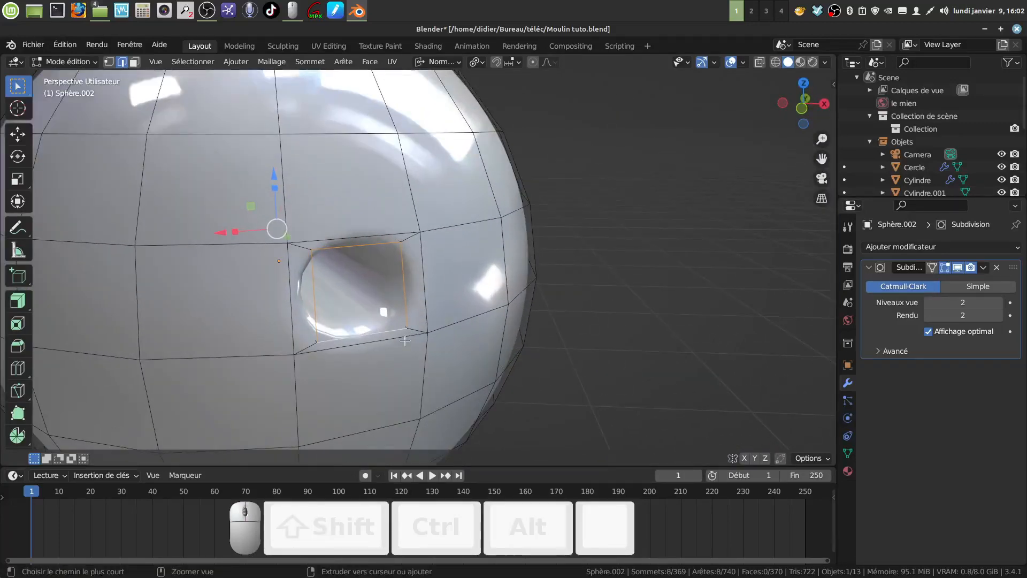
{"action": "key", "text": "ctrl+b"}
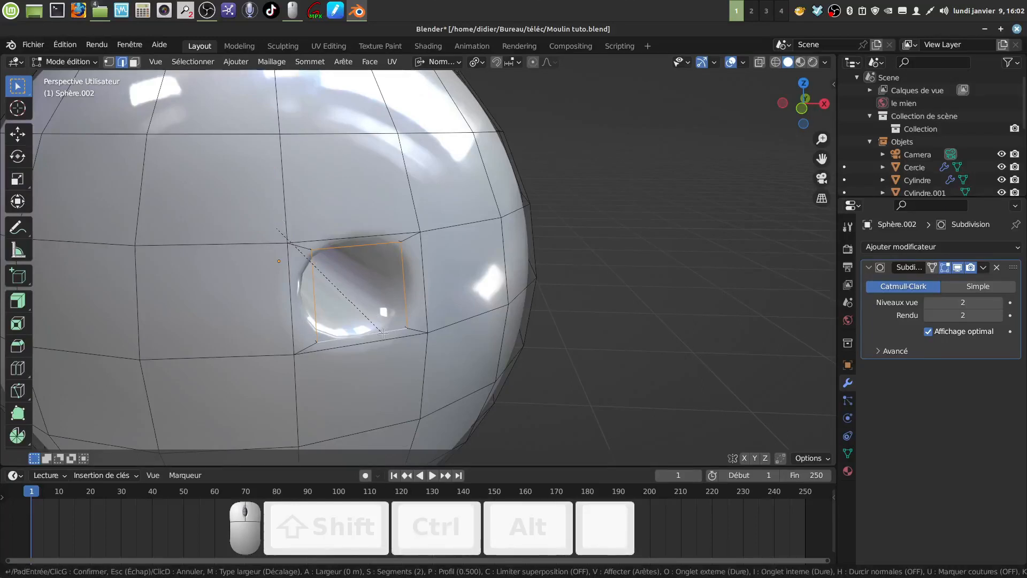
{"action": "left_click", "coordinate": [414, 340]}
{"action": "middle_click_drag", "start_coordinate": [414, 339], "coordinate": [464, 332]}
{"action": "key", "text": "Tab"}
- Scale the whole knob to about 0.79 and lower it about 0.254 m onto the threaded shaft
{"action": "scroll", "coordinate": [433, 338], "scroll_direction": "down", "scroll_amount": 4}
{"action": "scroll", "coordinate": [403, 346], "scroll_direction": "down", "scroll_amount": 2}
{"action": "scroll", "coordinate": [401, 346], "scroll_direction": "down", "scroll_amount": 2}
{"action": "middle_click_drag", "start_coordinate": [463, 333], "coordinate": [454, 278]}
{"action": "scroll", "coordinate": [454, 291], "scroll_direction": "down", "scroll_amount": 3}
{"action": "key", "text": "s"}
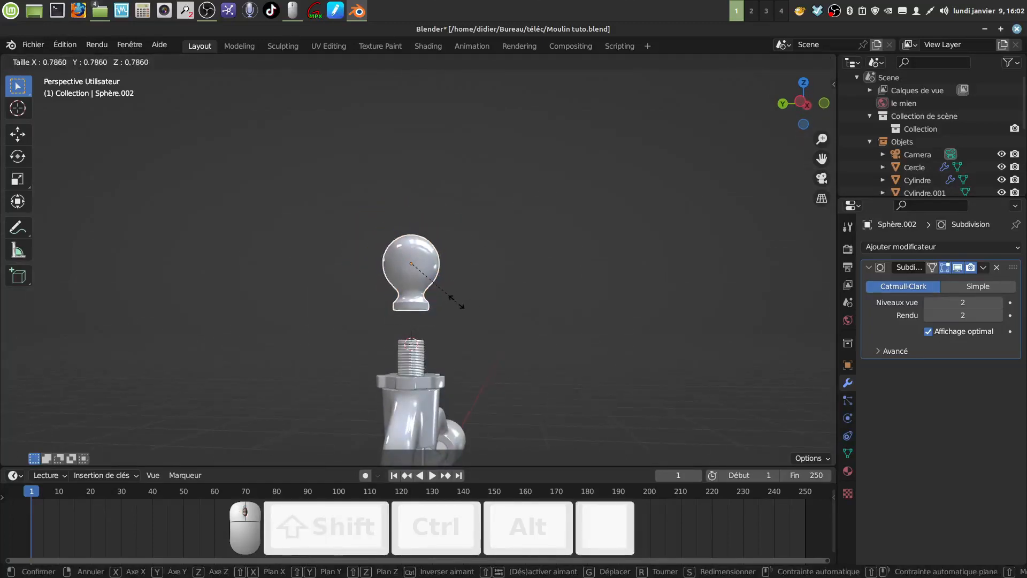
{"action": "left_click", "coordinate": [461, 305]}
{"action": "left_click_drag", "start_coordinate": [405, 215], "coordinate": [406, 254]}
- Enlarge the knob slightly, raise it about 0.015 m on the threaded shaft and deselect it
{"action": "scroll", "coordinate": [493, 400], "scroll_direction": "up", "scroll_amount": 3}
{"action": "scroll", "coordinate": [494, 400], "scroll_direction": "down", "scroll_amount": 2}
{"action": "middle_click_drag", "start_coordinate": [551, 409], "coordinate": [413, 313]}
{"action": "scroll", "coordinate": [474, 294], "scroll_direction": "down", "scroll_amount": 1}
{"action": "scroll", "coordinate": [497, 358], "scroll_direction": "down", "scroll_amount": 1}
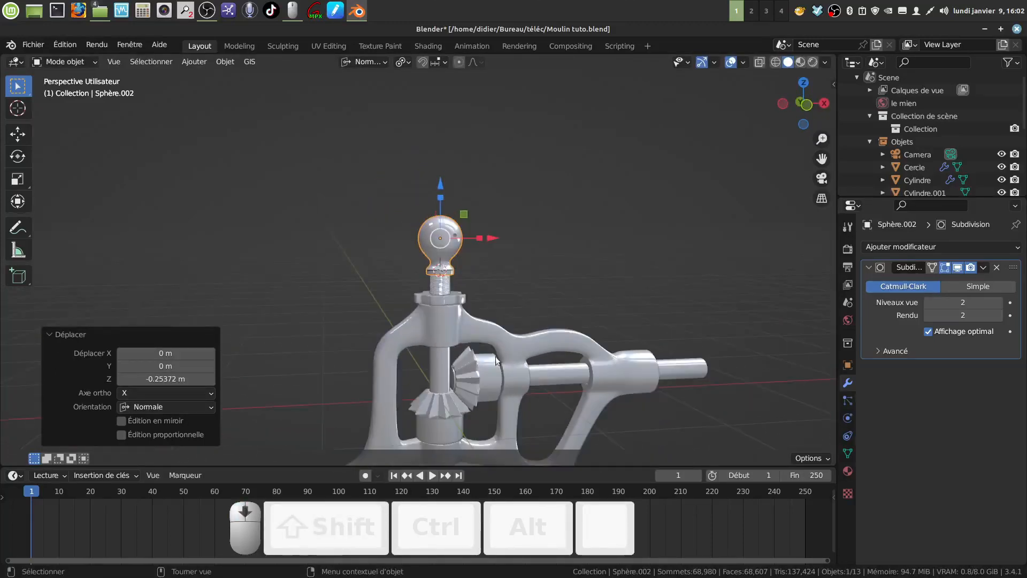
{"action": "scroll", "coordinate": [498, 383], "scroll_direction": "down", "scroll_amount": 3}
{"action": "middle_click_drag", "start_coordinate": [497, 383], "coordinate": [478, 396]}
{"action": "scroll", "coordinate": [487, 397], "scroll_direction": "up", "scroll_amount": 2}
{"action": "scroll", "coordinate": [486, 397], "scroll_direction": "up", "scroll_amount": 3}
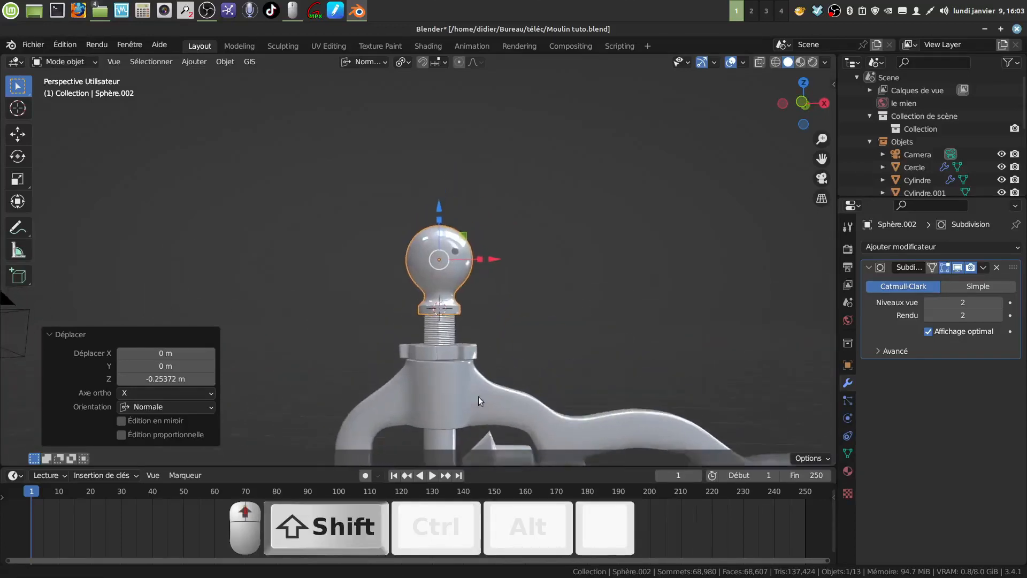
{"action": "scroll", "coordinate": [473, 417], "scroll_direction": "up", "scroll_amount": 2}
{"action": "key", "text": "s"}
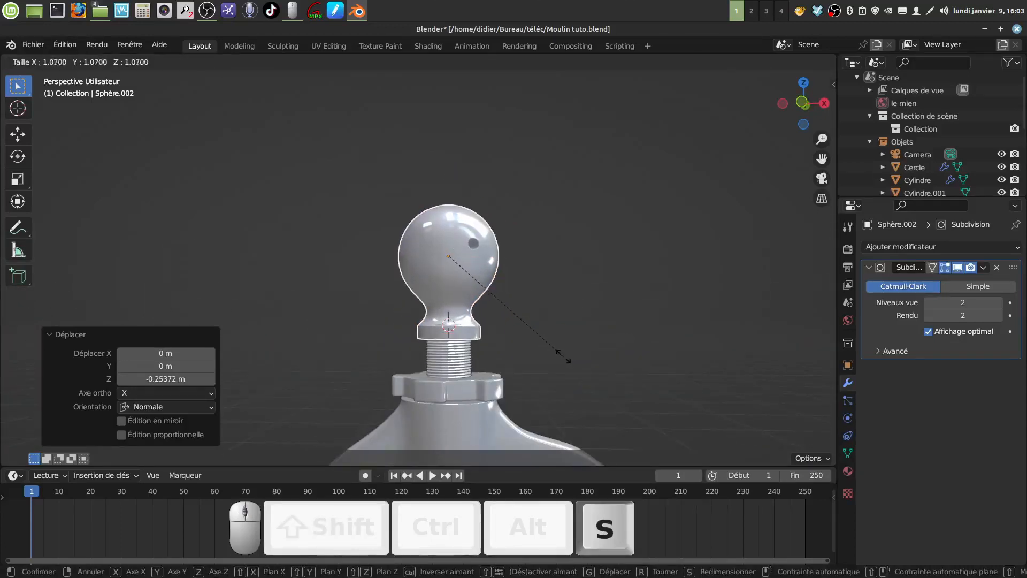
{"action": "left_click", "coordinate": [518, 320]}
{"action": "left_click_drag", "start_coordinate": [452, 212], "coordinate": [448, 188]}
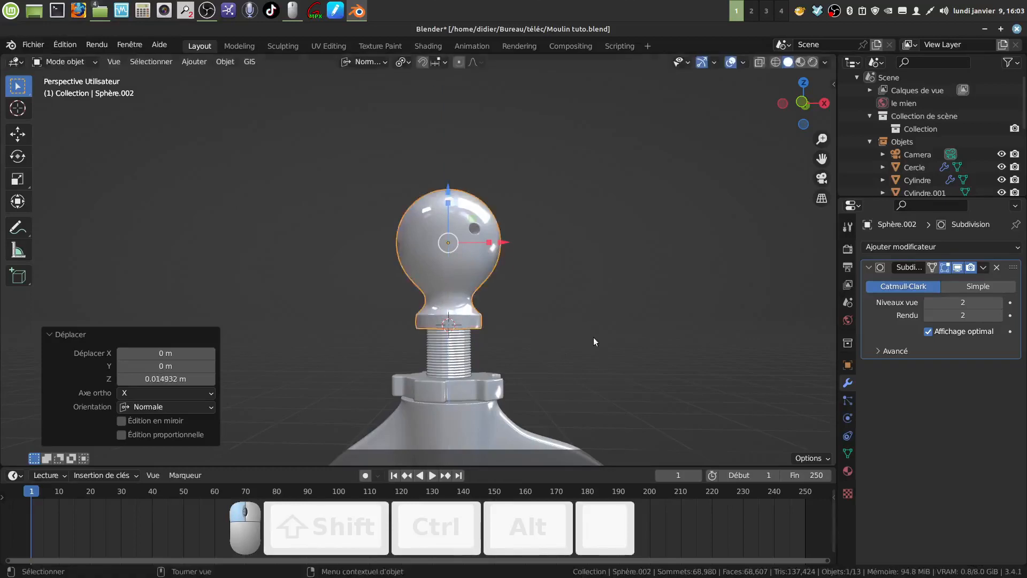
{"action": "left_click", "coordinate": [584, 365]}
- Examine the assembled grinder with its knob from several angles and distances
{"action": "scroll", "coordinate": [578, 377], "scroll_direction": "down", "scroll_amount": 5}
{"action": "middle_click_drag", "start_coordinate": [569, 389], "coordinate": [520, 379]}
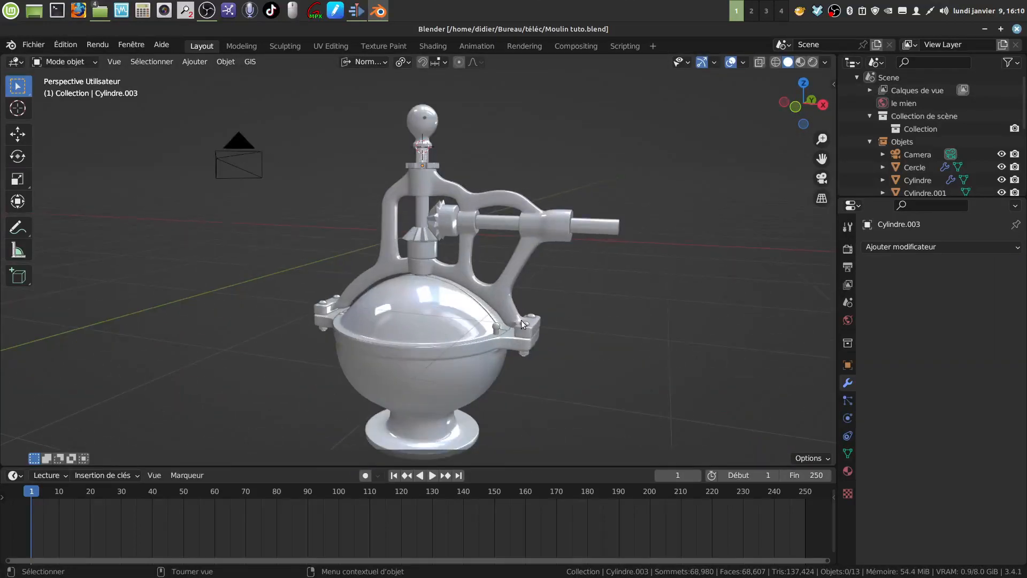
{"action": "middle_click_drag", "start_coordinate": [521, 320], "coordinate": [514, 272]}
{"action": "middle_click_drag", "start_coordinate": [470, 246], "coordinate": [470, 287]}
{"action": "middle_click_drag", "start_coordinate": [399, 307], "coordinate": [426, 271]}
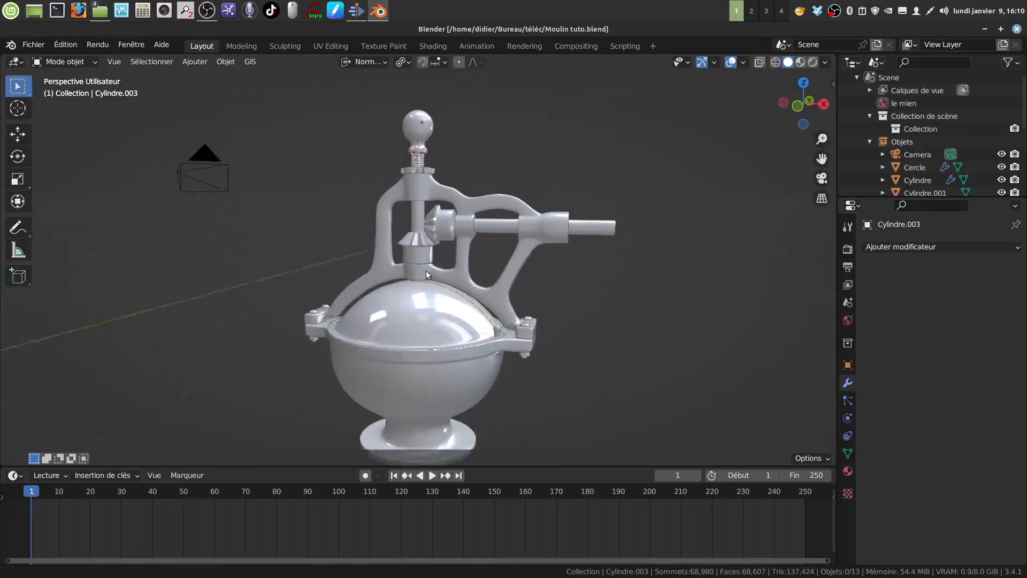
{"action": "scroll", "coordinate": [554, 307], "scroll_direction": "up", "scroll_amount": 5}
{"action": "scroll", "coordinate": [550, 298], "scroll_direction": "down", "scroll_amount": 6}
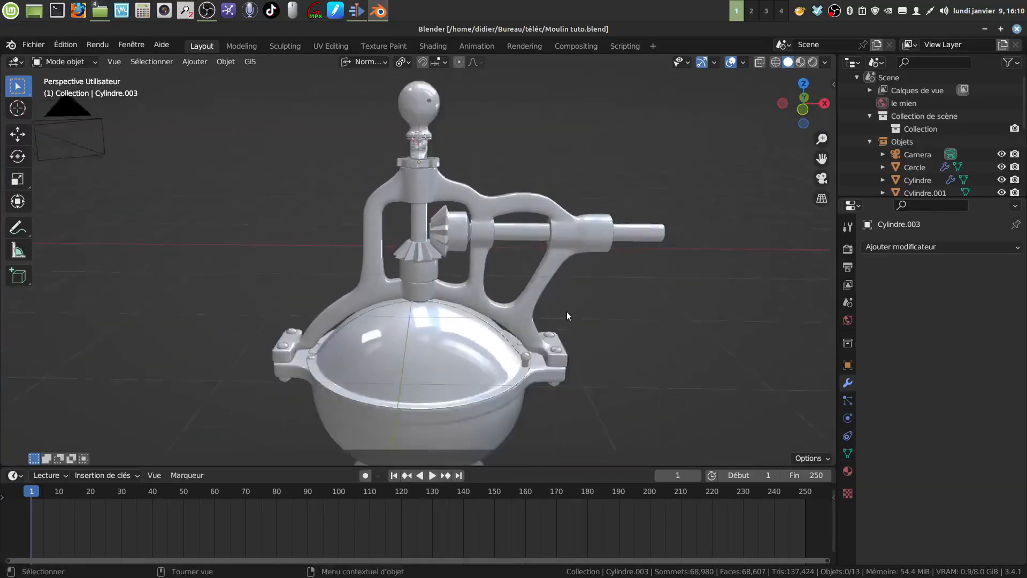
{"action": "mouse_move", "coordinate": [496, 284]}
{"action": "middle_mouse_down"}
{"action": "mouse_move", "coordinate": [506, 299]}
{"action": "mouse_move", "coordinate": [471, 264]}
{"action": "mouse_move", "coordinate": [532, 242]}
{"action": "mouse_move", "coordinate": [542, 269]}
{"action": "mouse_move", "coordinate": [495, 280]}
{"action": "middle_mouse_up"}
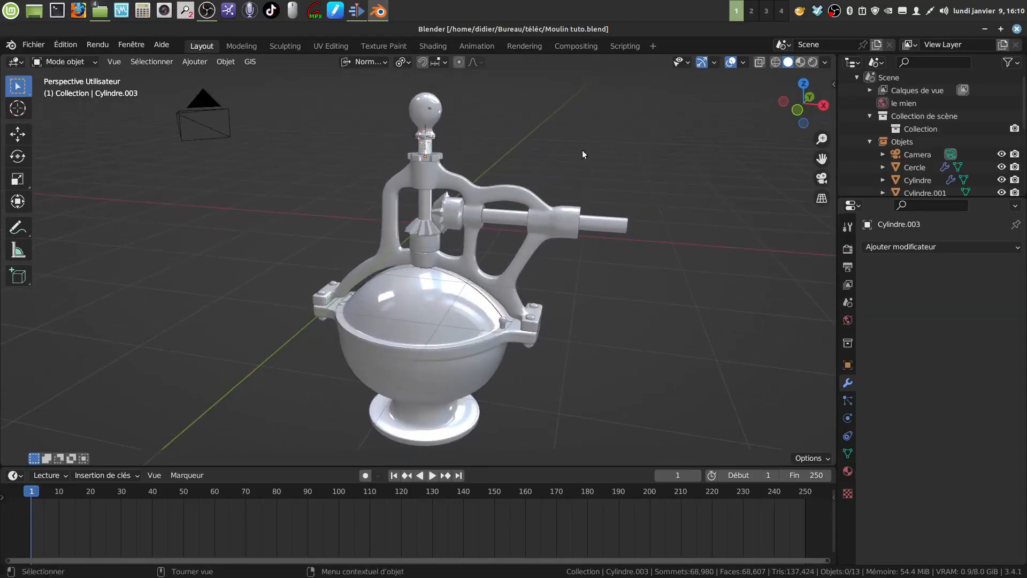